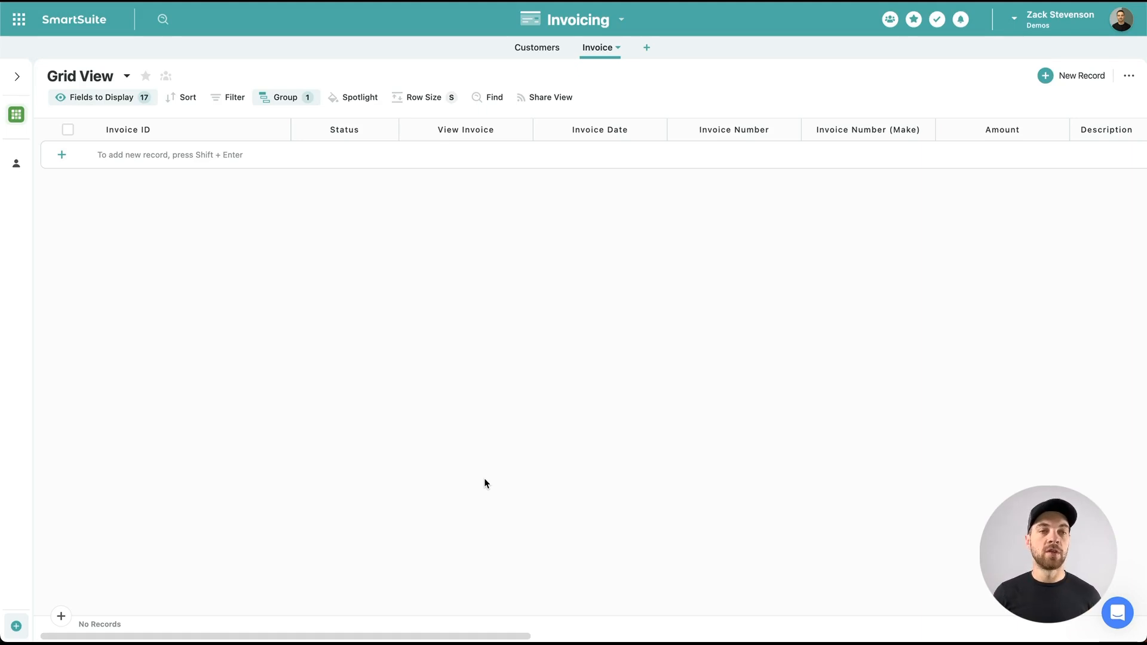
- Look over the Customers table's columns and add a blank record to the Invoice table
left_click(524, 47)
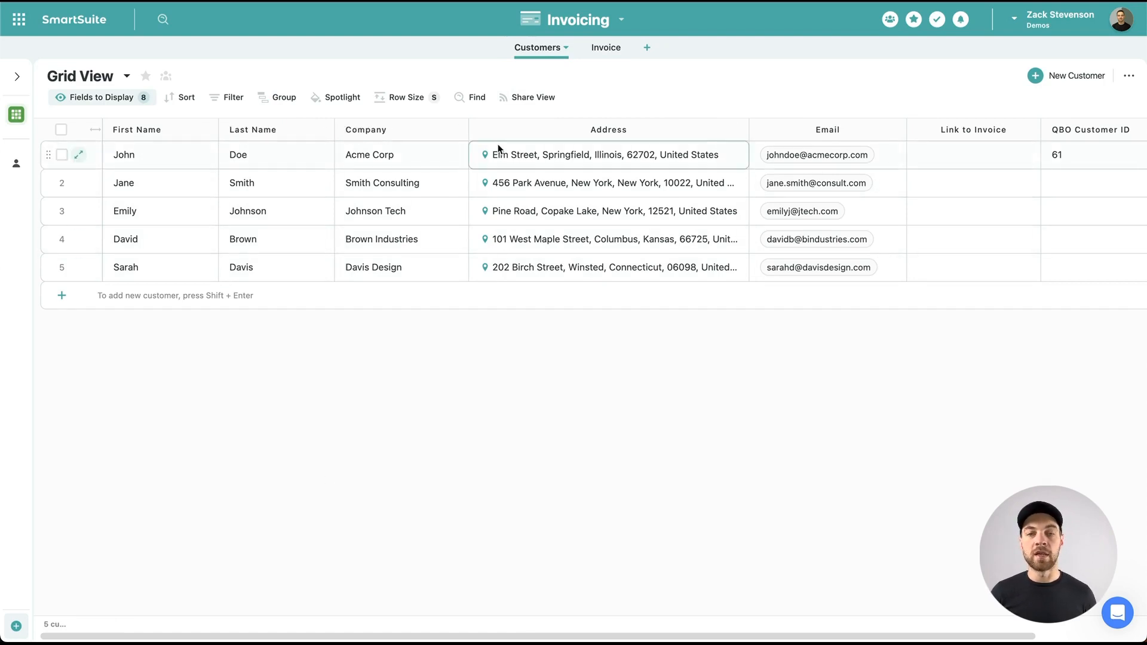
scroll(597, 138, "right", 3)
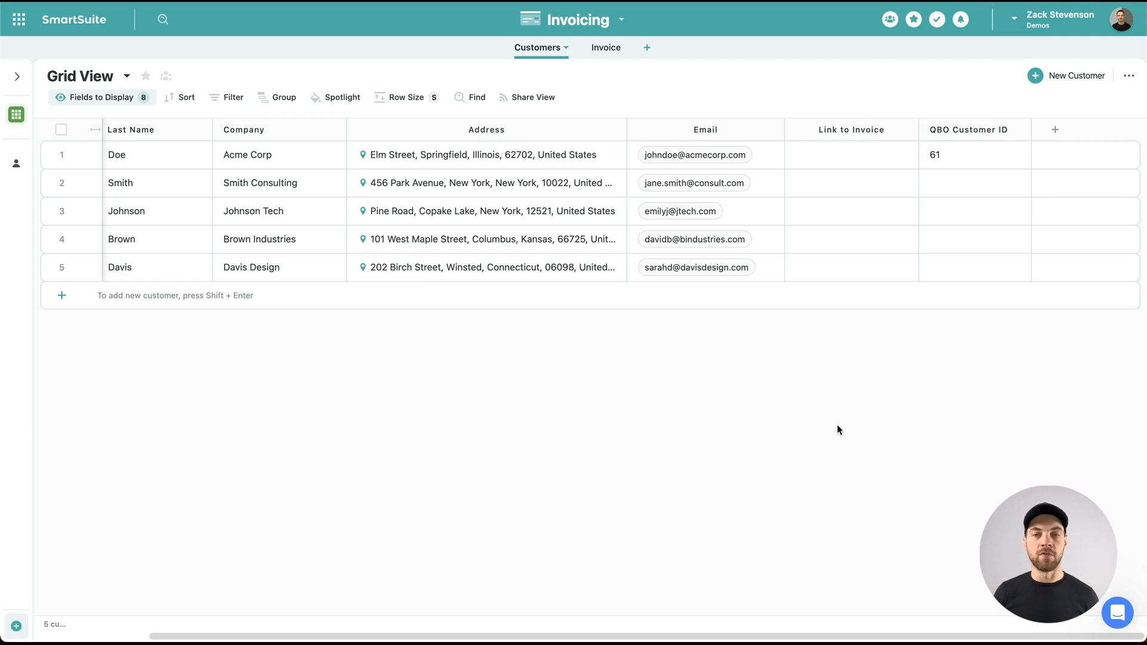
left_click(606, 48)
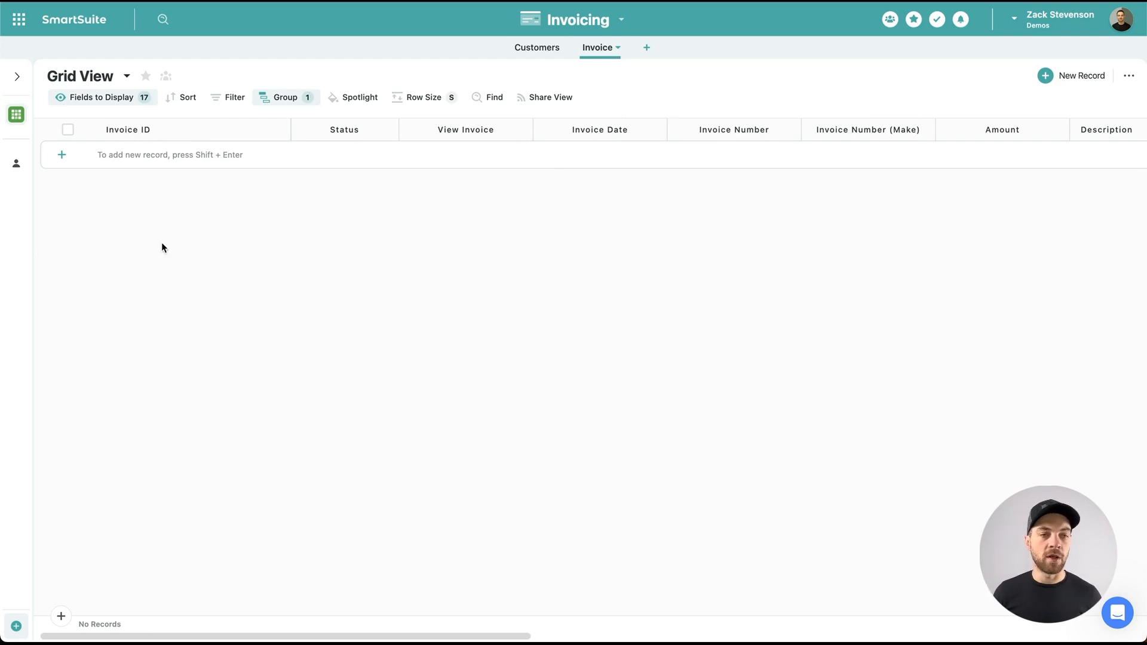
left_click(62, 155)
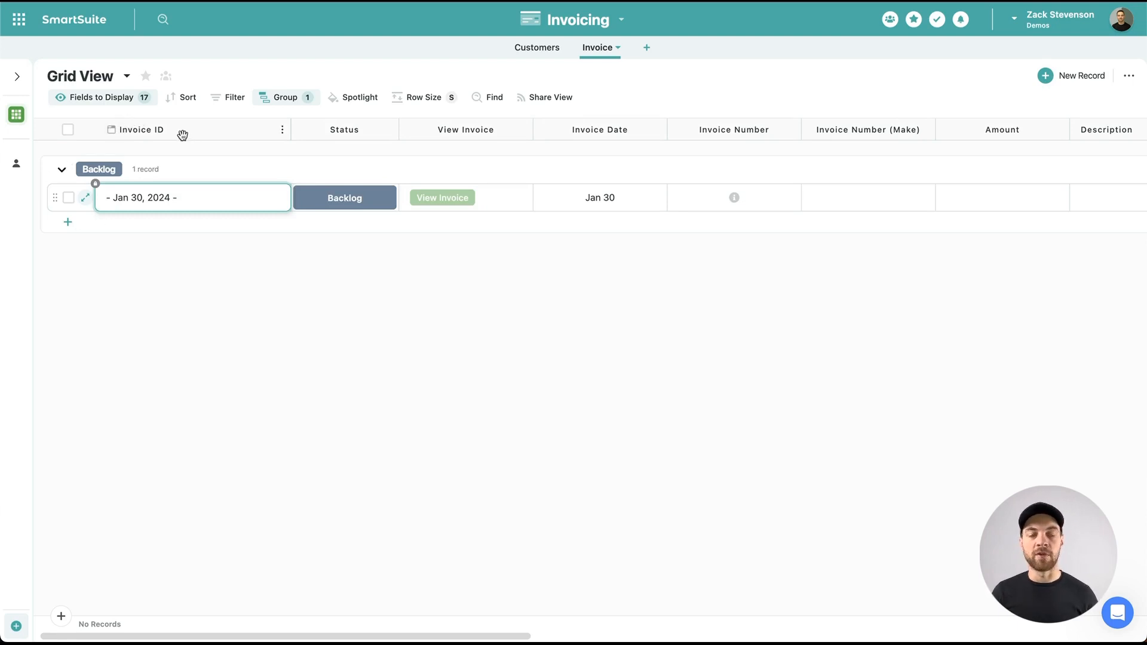
- Review the statuses defined in the Invoice table's Status field settings, and close them without changes
left_click(349, 131)
left_click(349, 131)
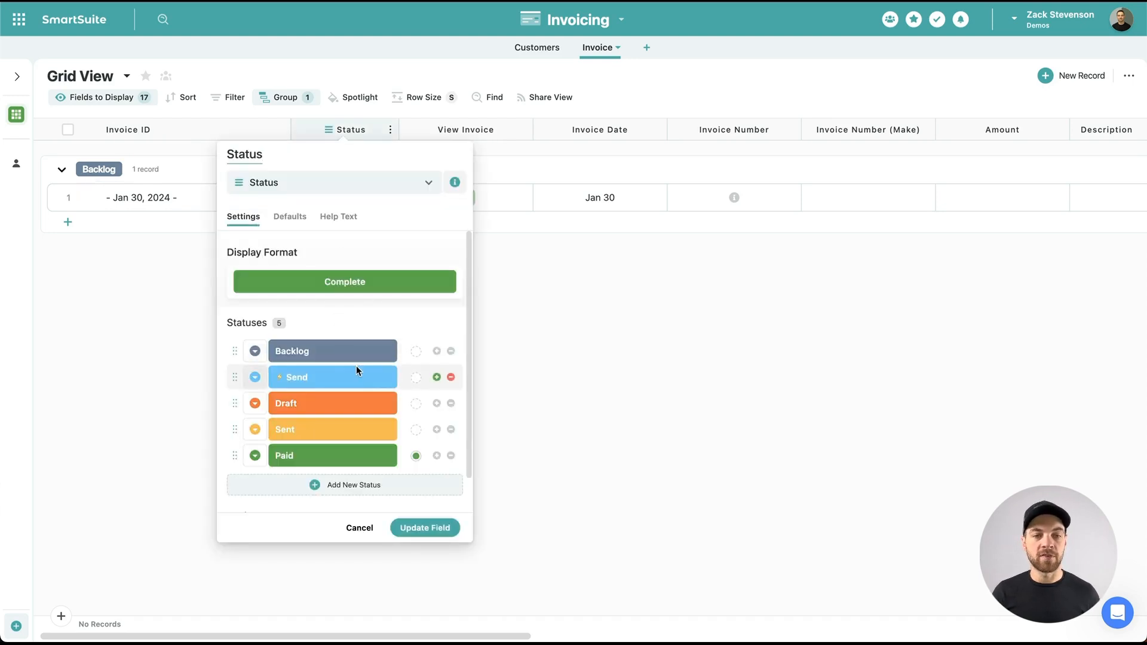
scroll(356, 366, "down", 1)
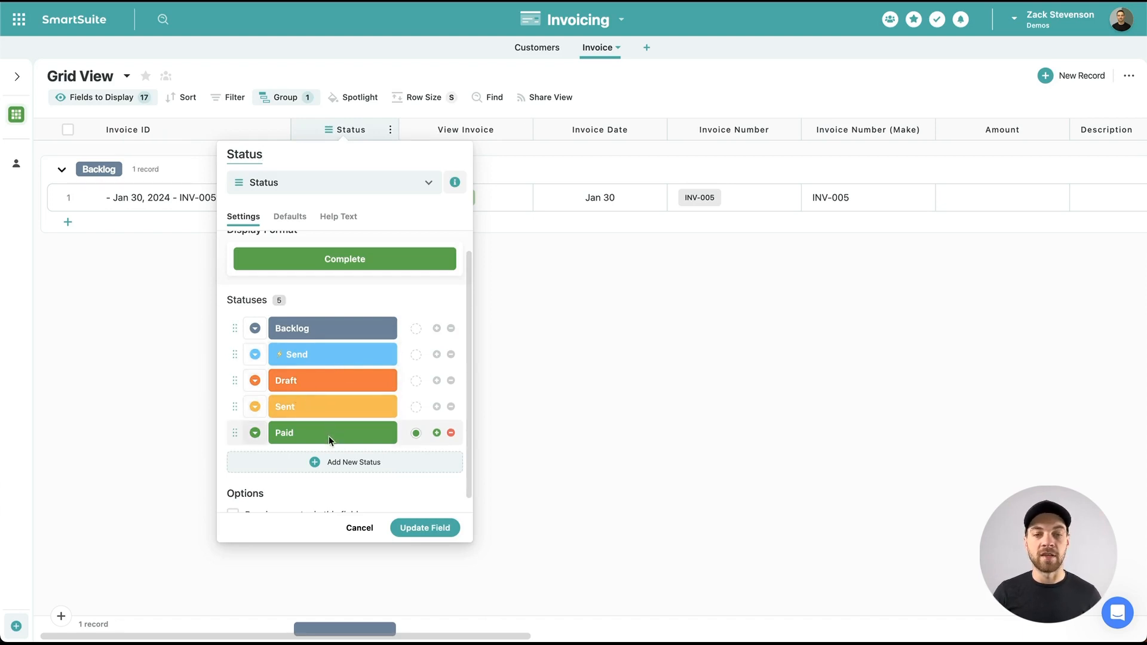
left_click(352, 529)
left_click(303, 199)
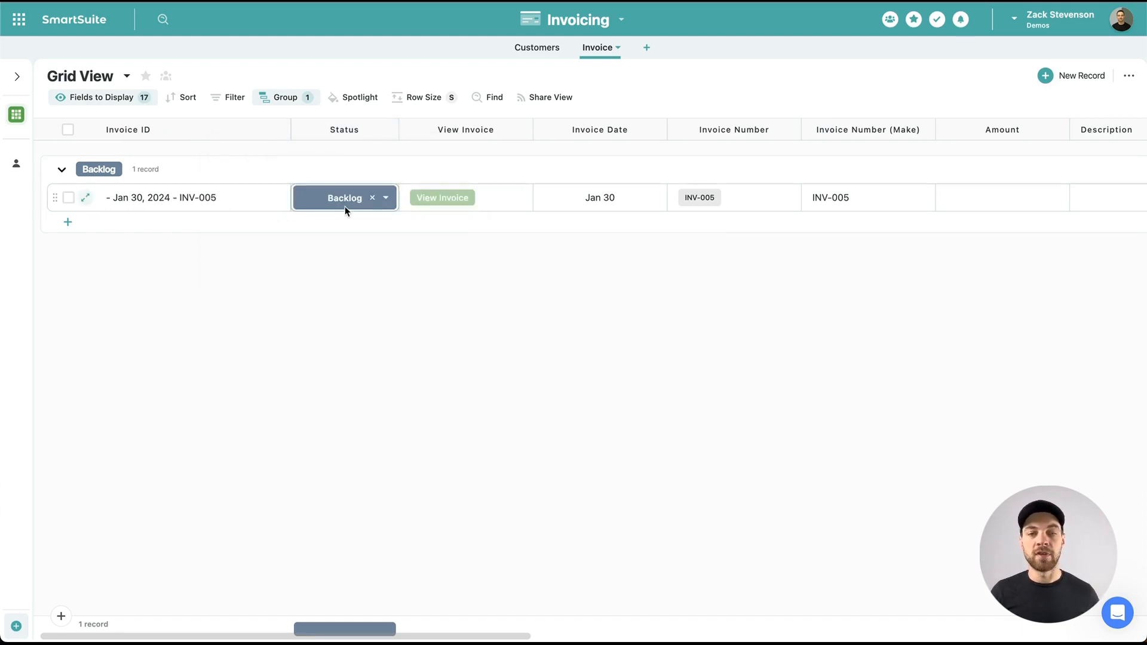
- Check the default date setting of the Invoice Date field, and close it without changes
scroll(339, 199, "right", 2)
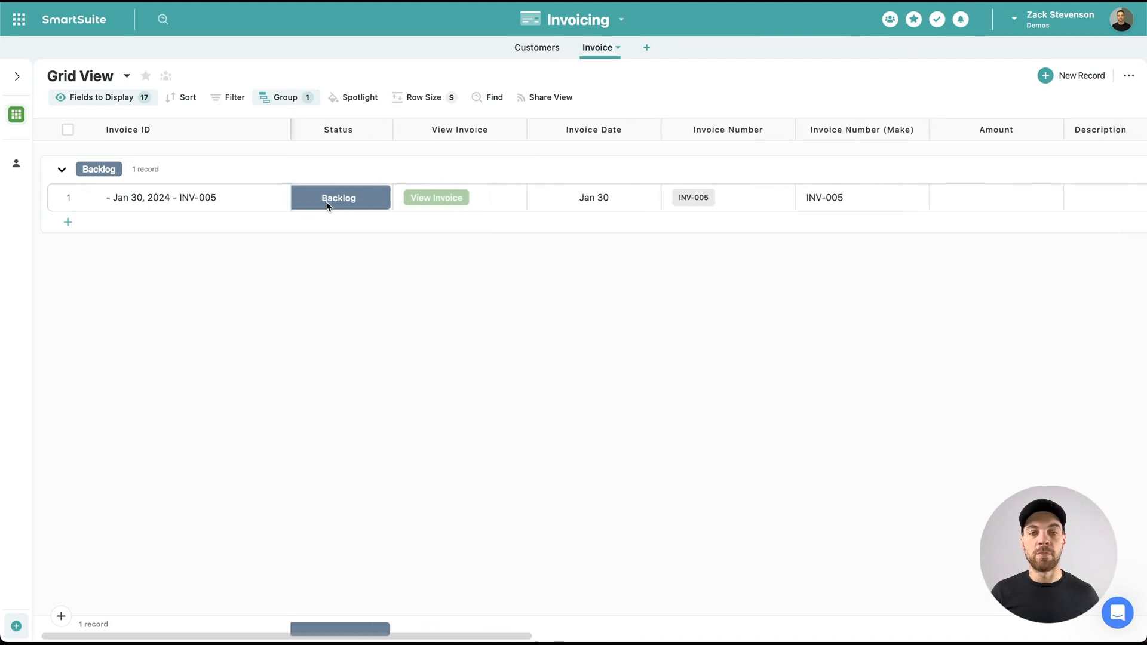
scroll(325, 202, "right", 1)
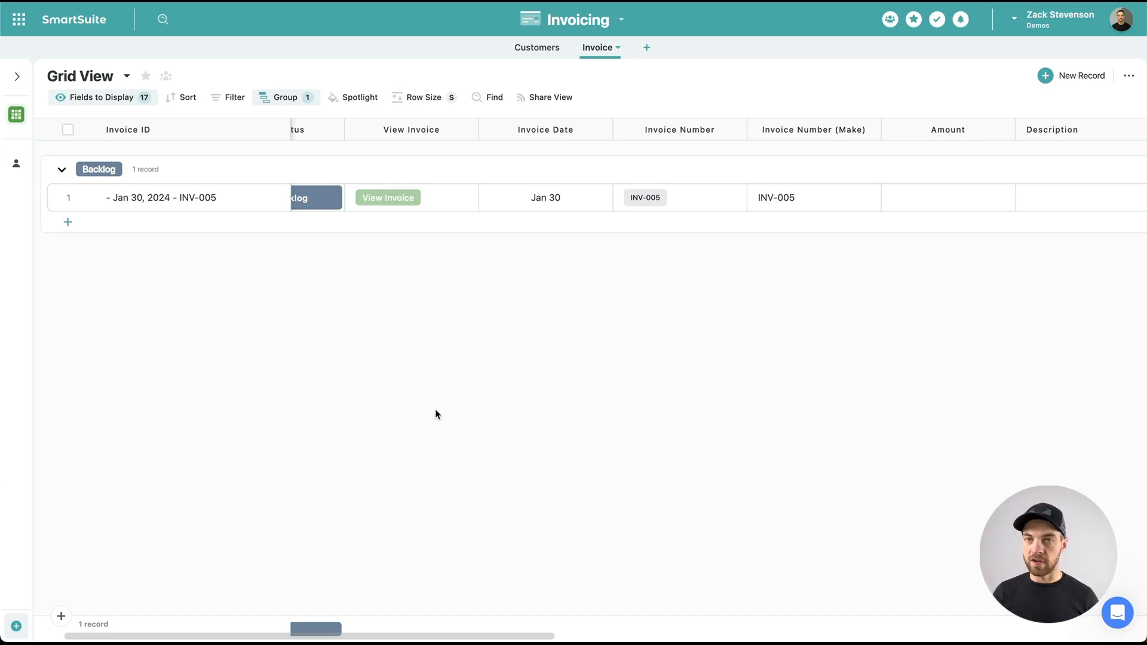
scroll(458, 310, "right", 3)
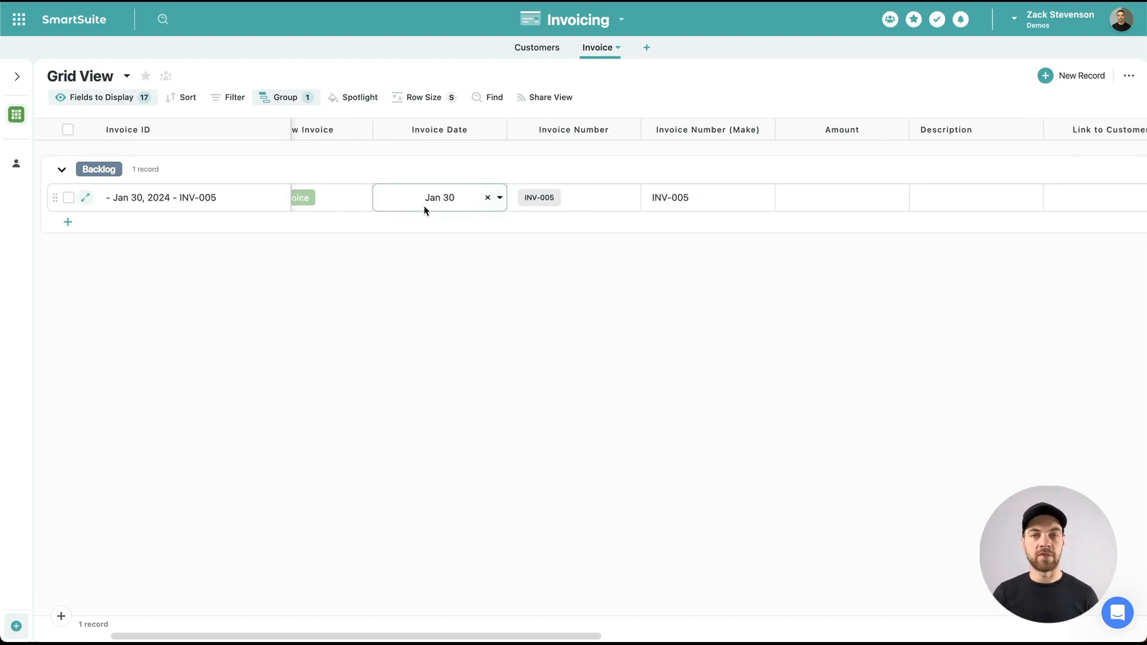
left_click(440, 129)
left_click(385, 217)
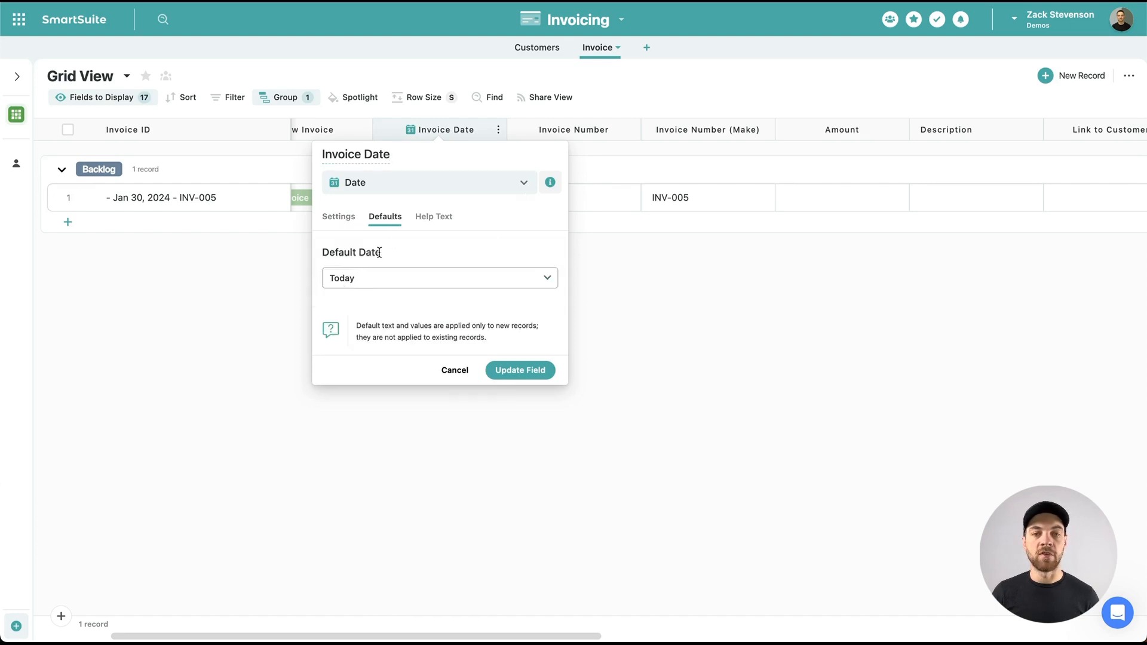
left_click(455, 370)
- Review the auto-number settings of the Invoice Number field, including its leading zeros and prefix, without changing them
scroll(417, 148, "right", 3)
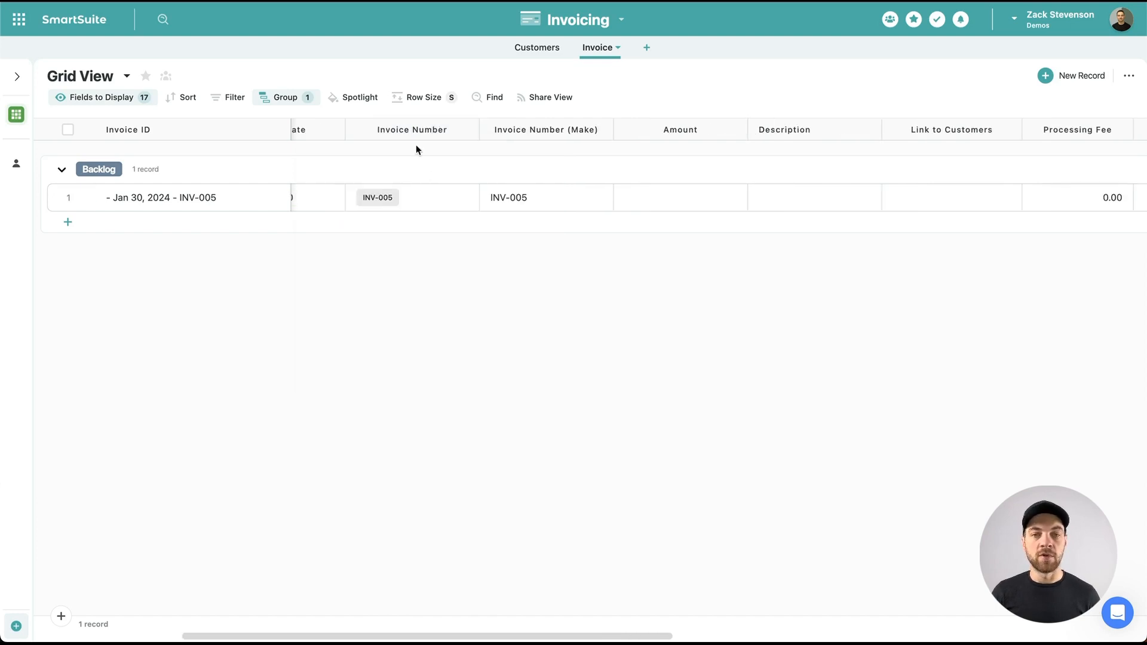
left_click(412, 129)
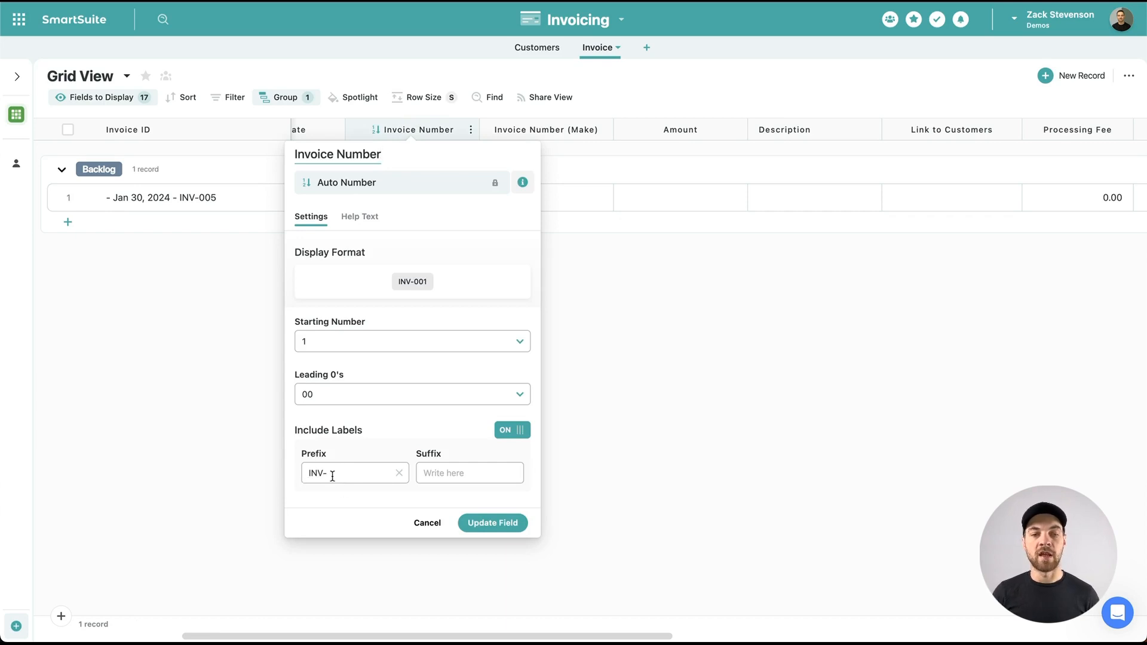
left_click(425, 522)
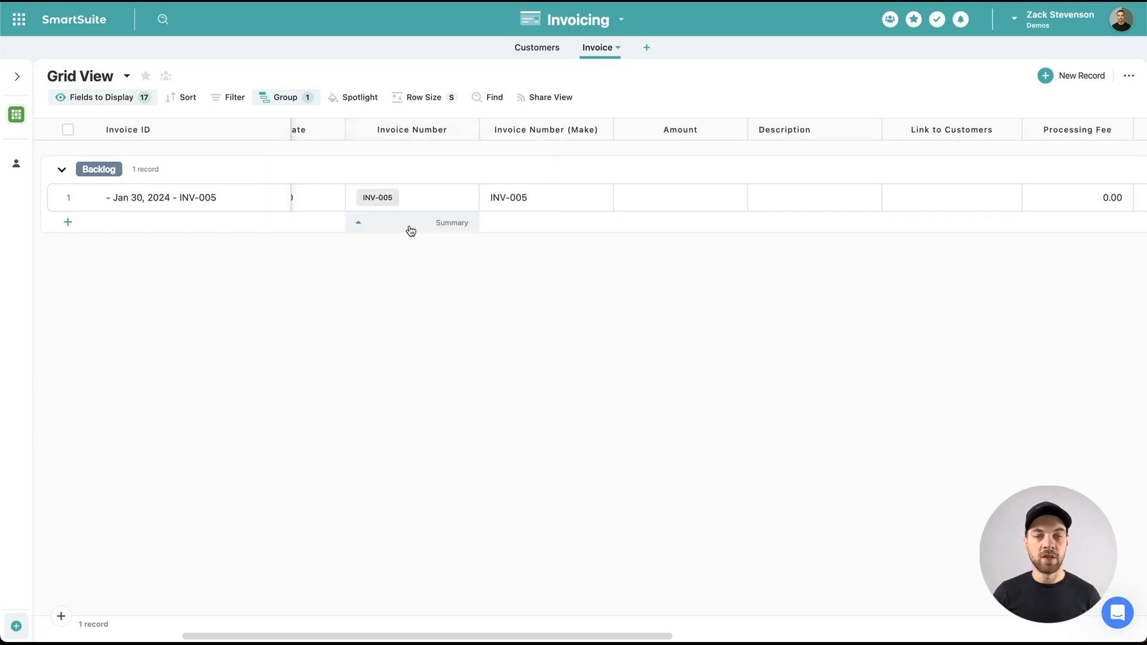
scroll(411, 230, "left", 1)
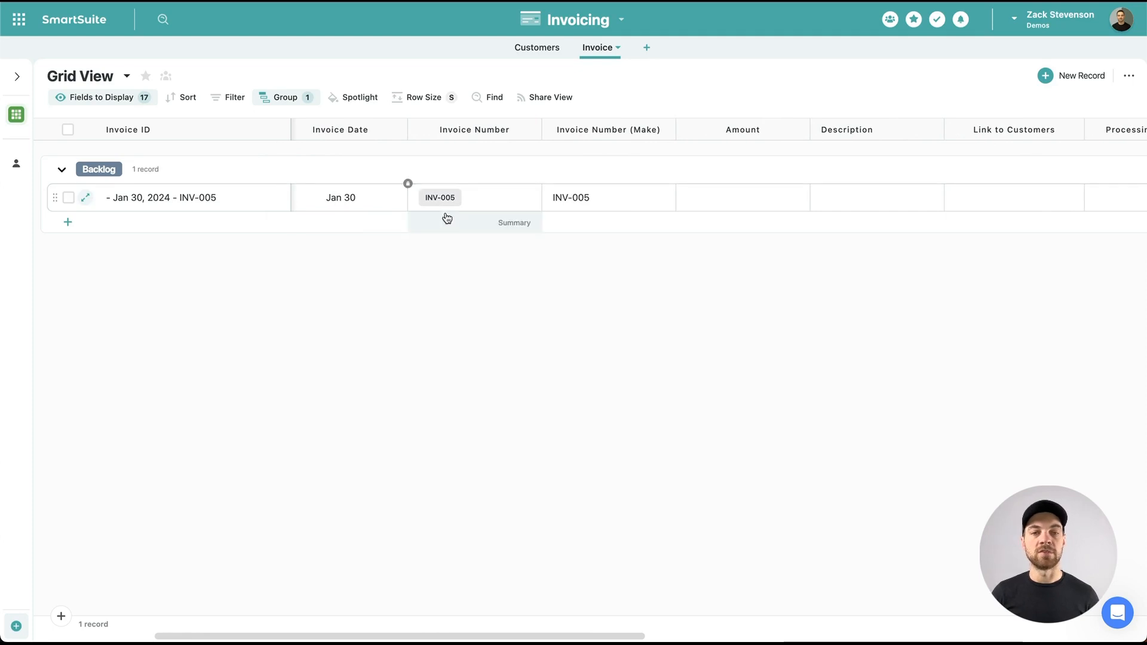
scroll(435, 299, "right", 1)
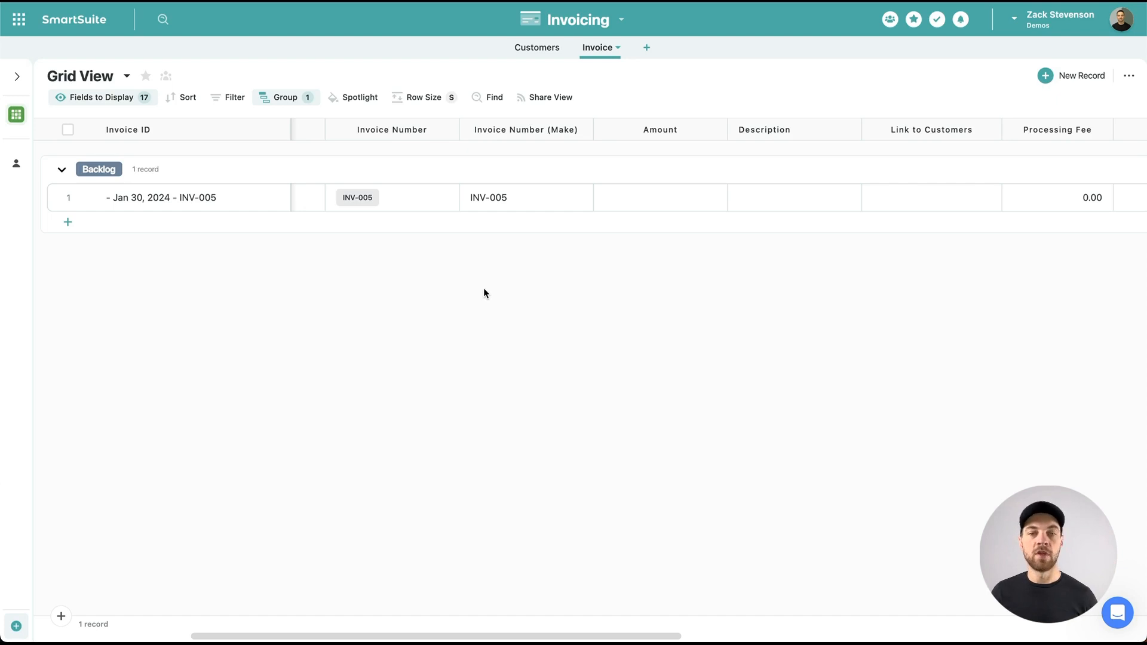
- Examine the formula of the Invoice Number (Make) field, and close the formula editor without changes
scroll(478, 162, "right", 2)
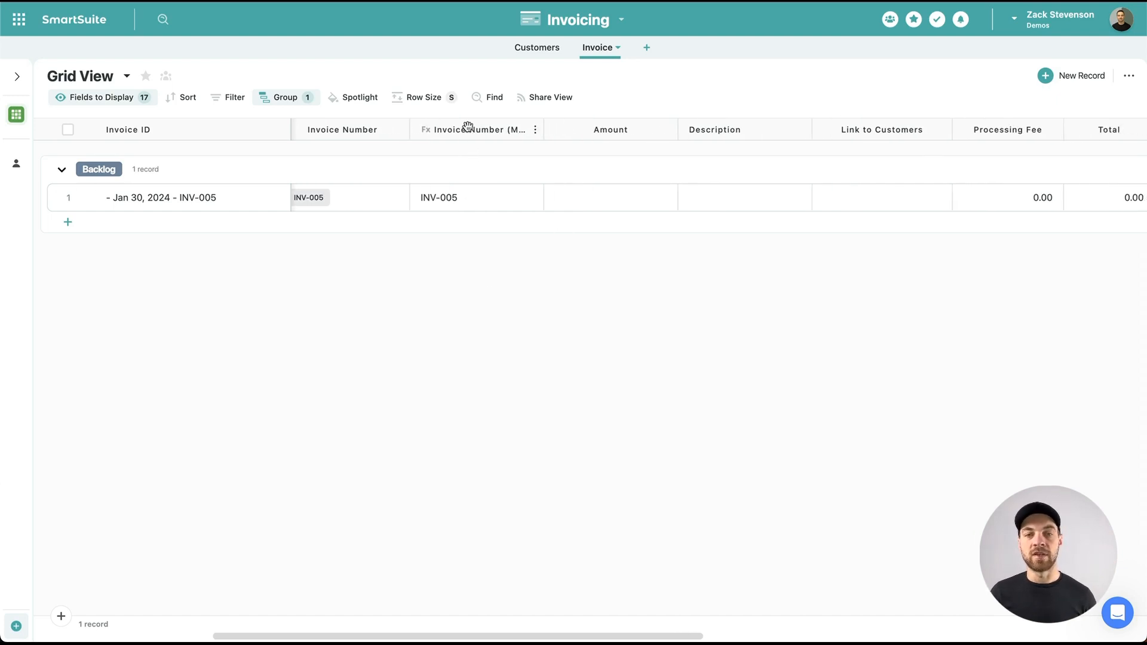
left_click(466, 128)
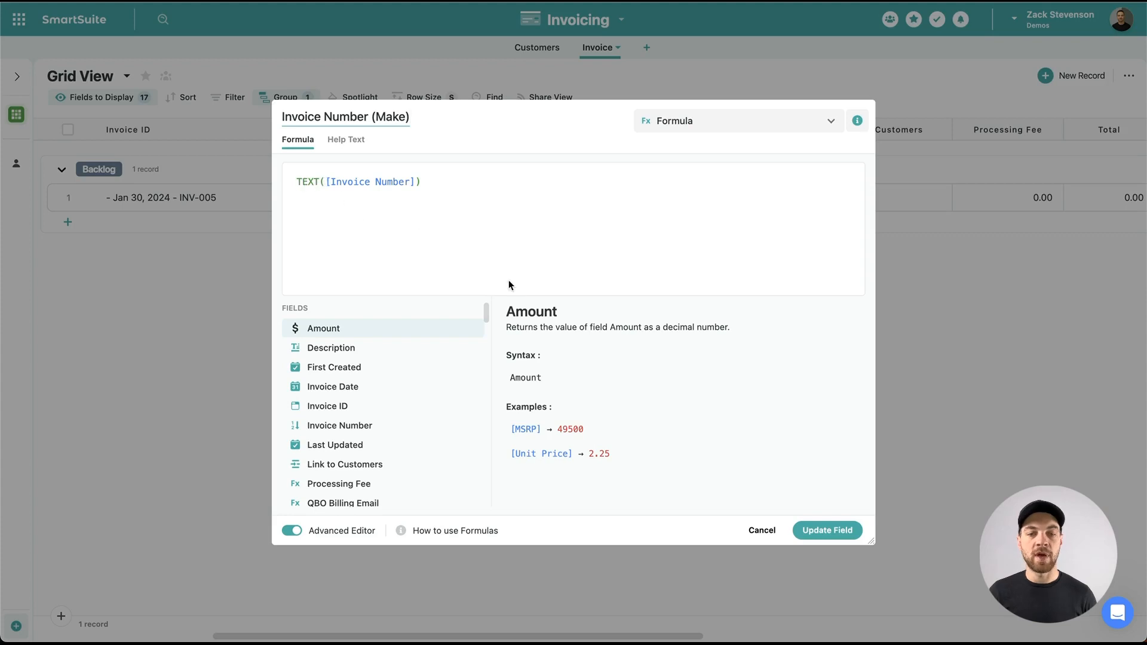
left_click_drag(418, 181, 329, 179)
left_click(303, 184)
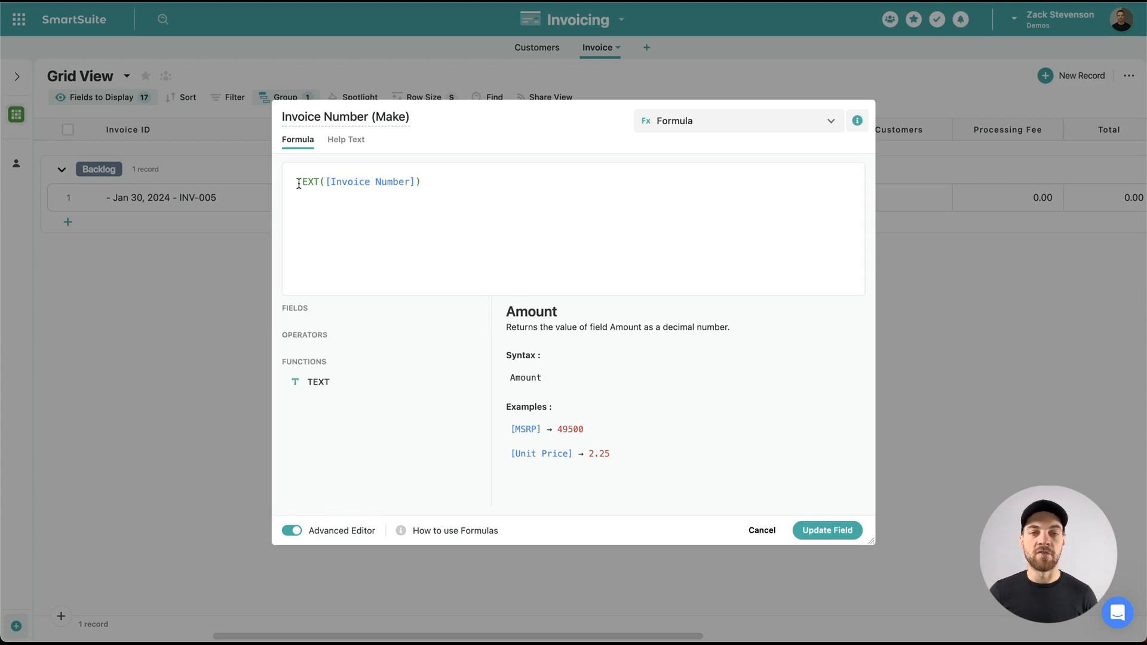
left_click(762, 531)
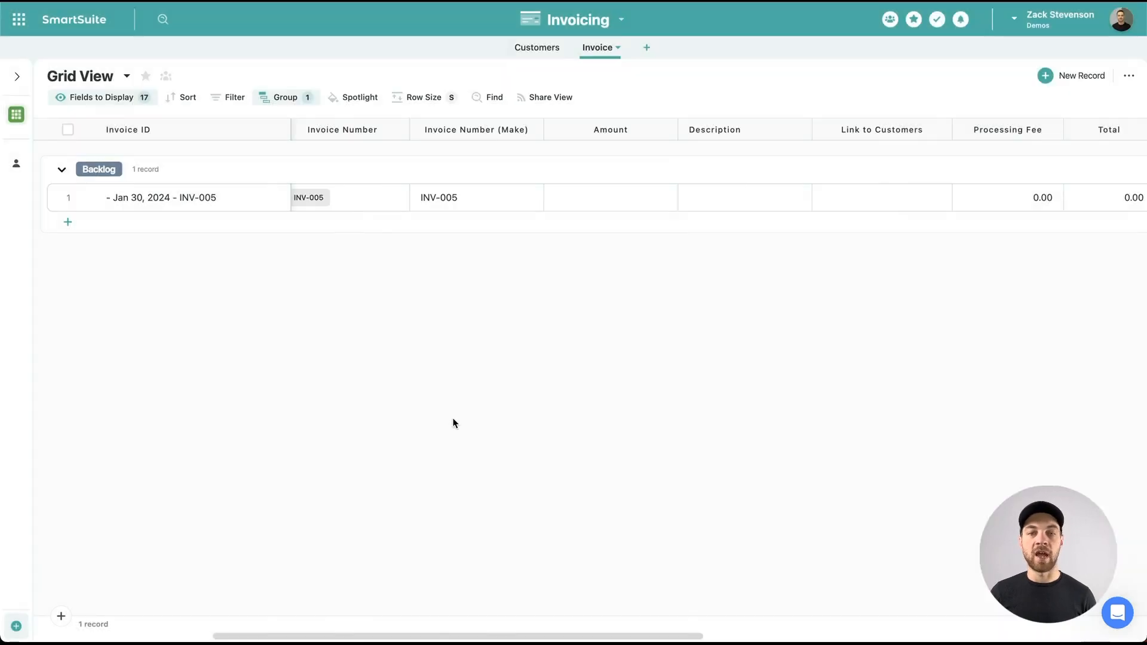
- Set the new invoice record's Amount to 150
scroll(450, 419, "right", 5)
left_click(485, 198)
left_click(485, 198)
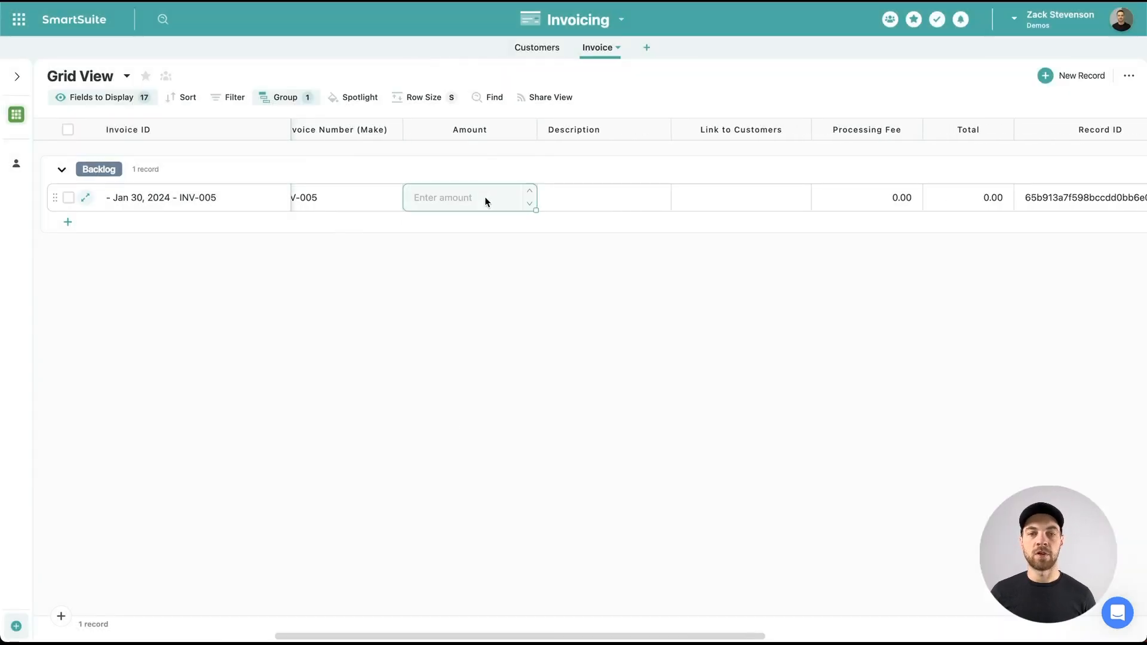
type("150")
key("Return")
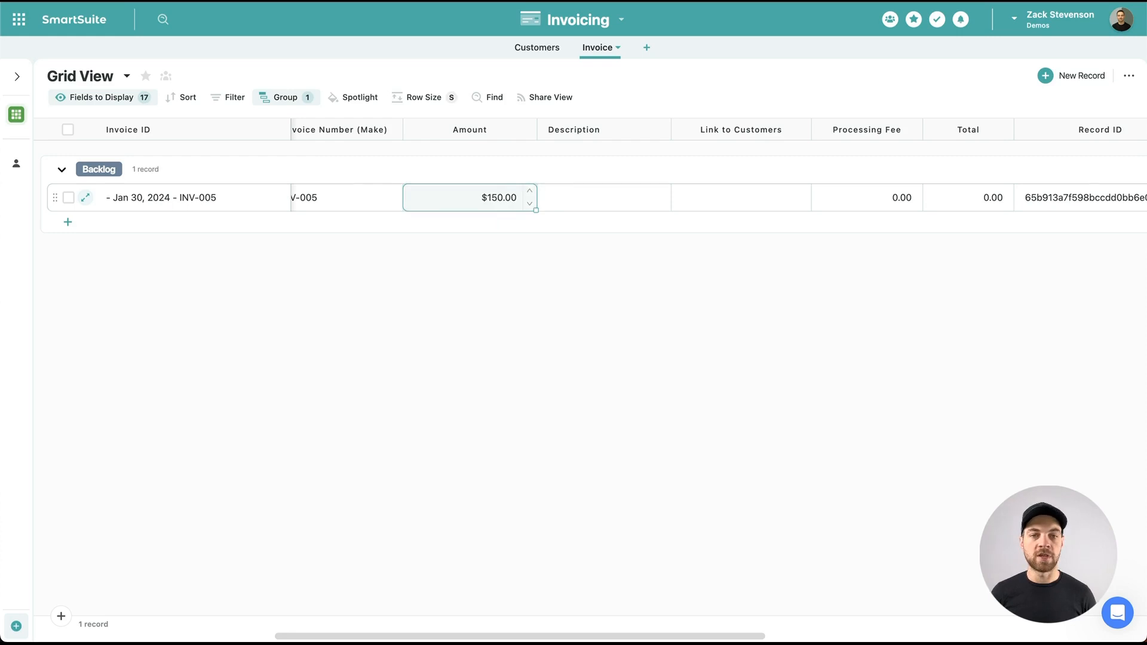
- Enter "This is the description" as the invoice record's Description
scroll(513, 309, "right", 2)
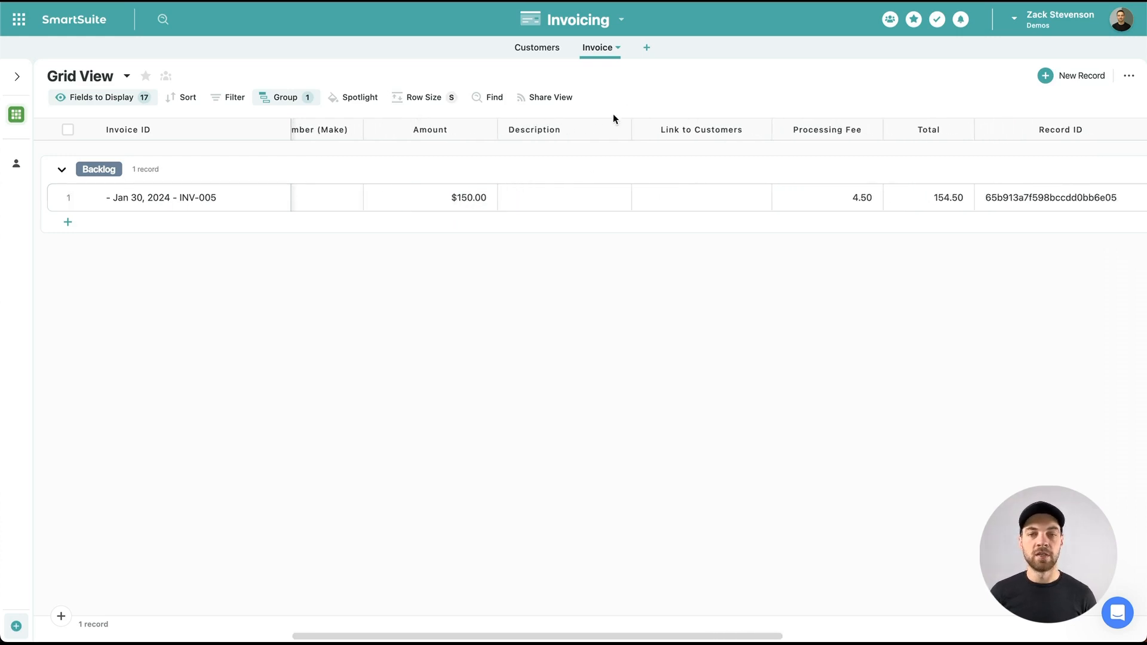
left_click(553, 195)
left_click(553, 195)
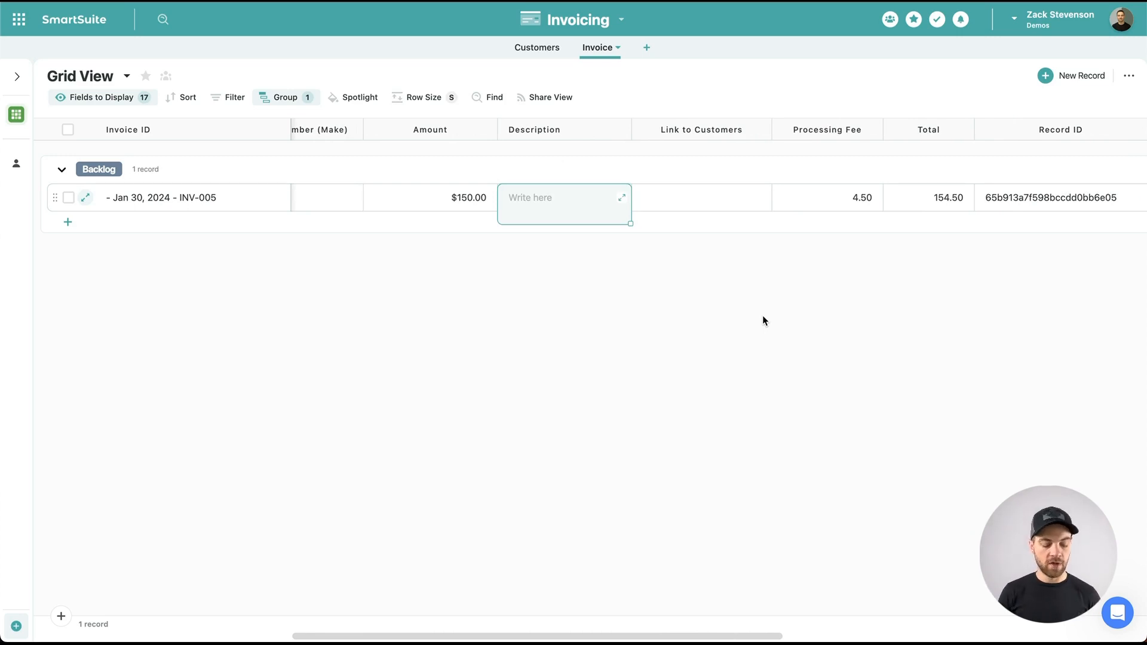
type("This ")
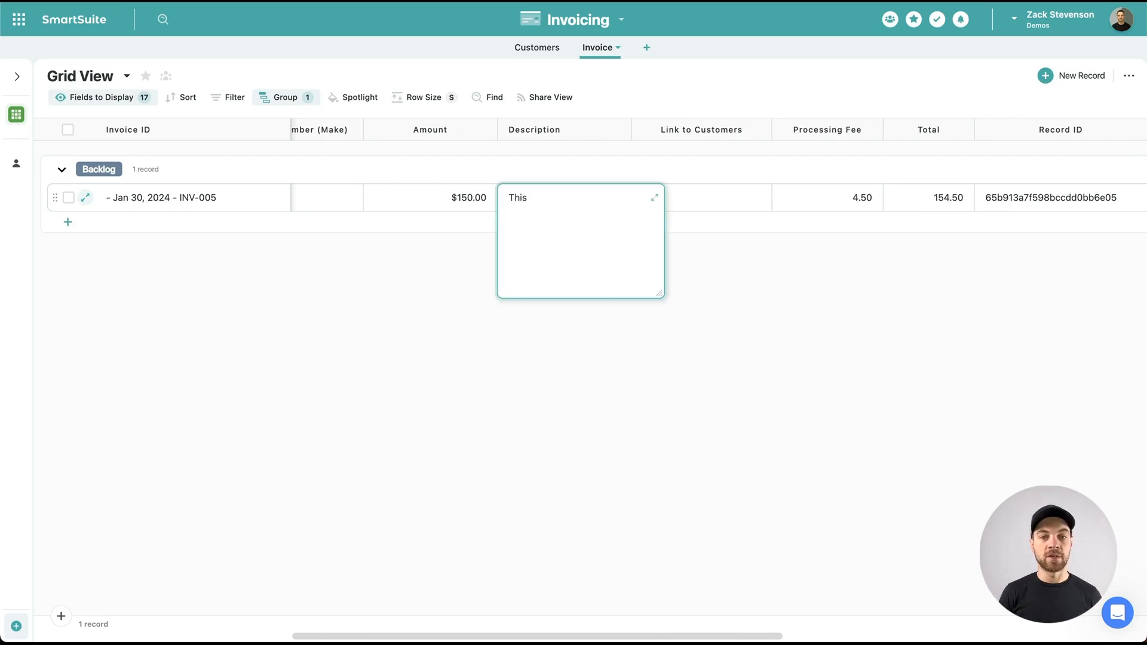
type("is the description")
key("Tab")
left_click(663, 345)
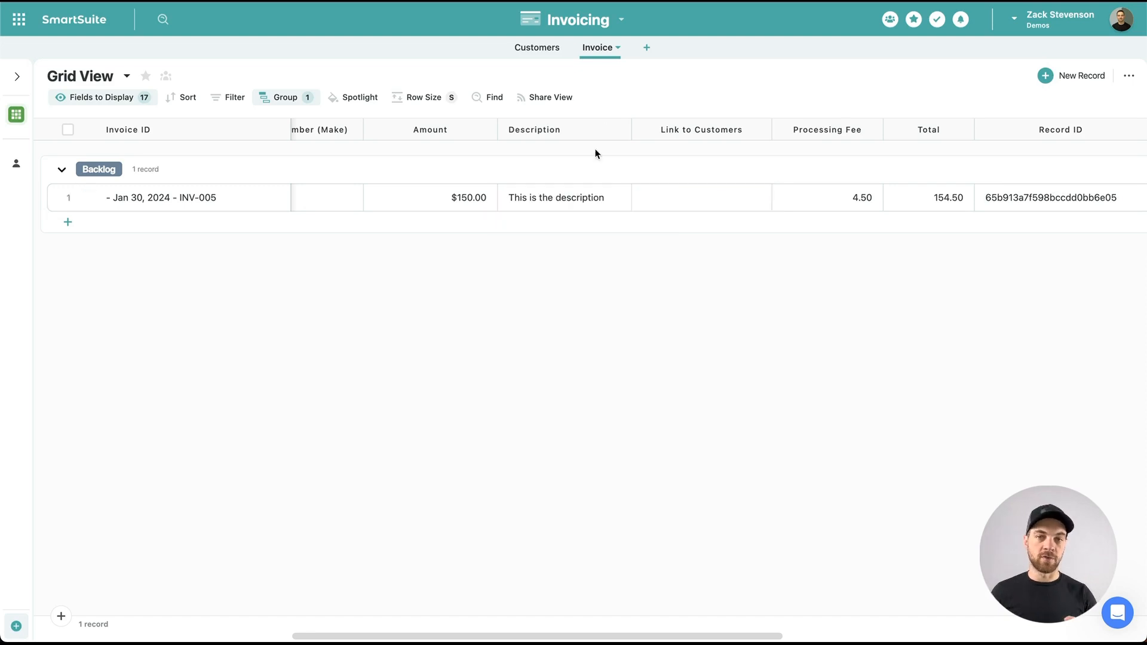
- Link the invoice record to the existing Johnson Tech customer in its Link to Customers field
left_click(537, 47)
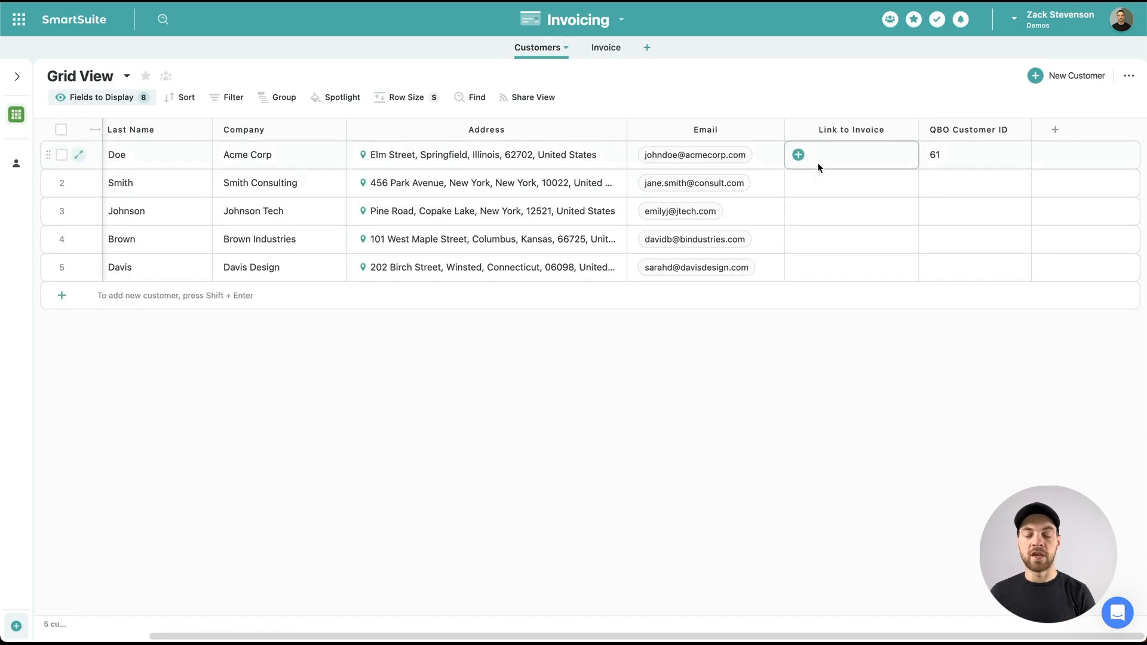
left_click(606, 47)
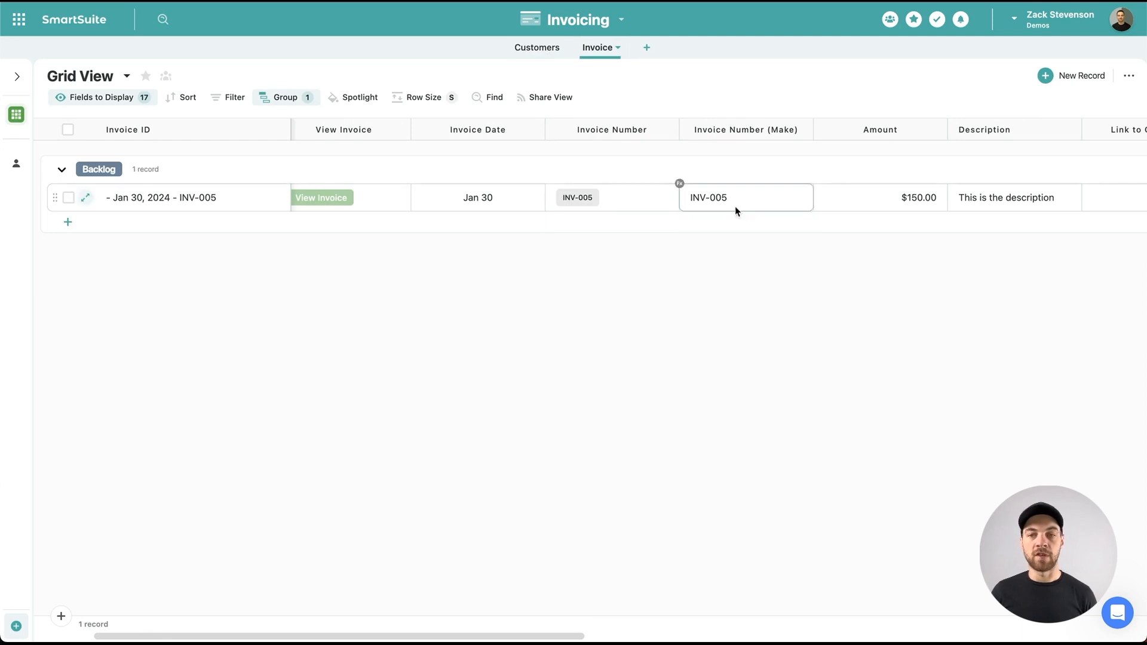
scroll(678, 220, "right", 10)
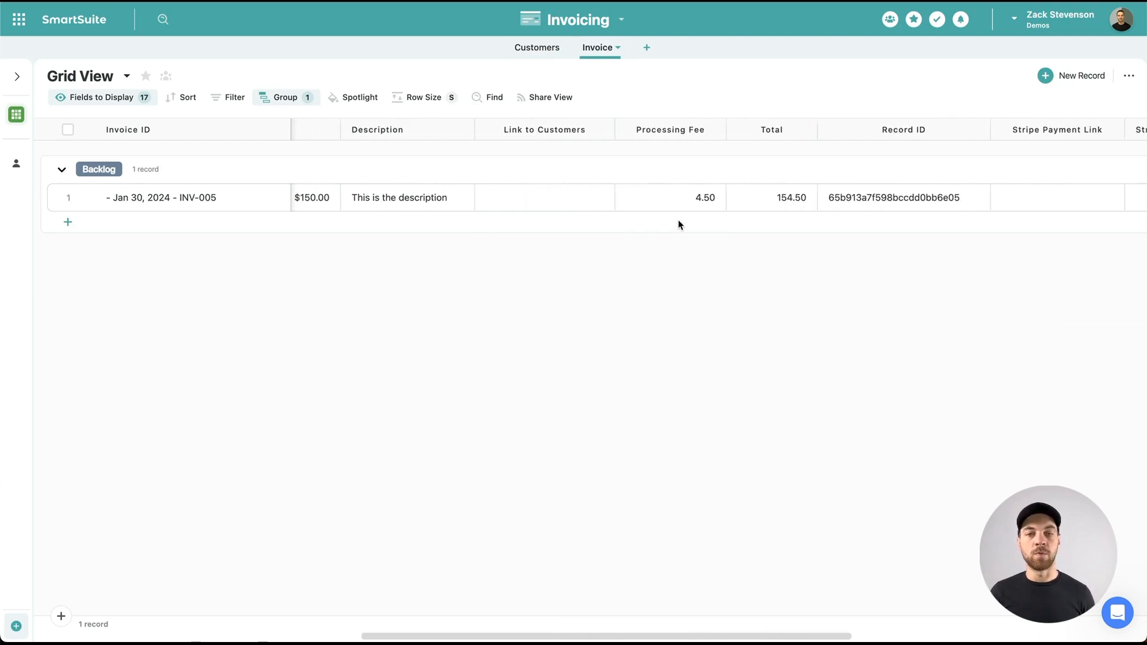
scroll(679, 224, "right", 1)
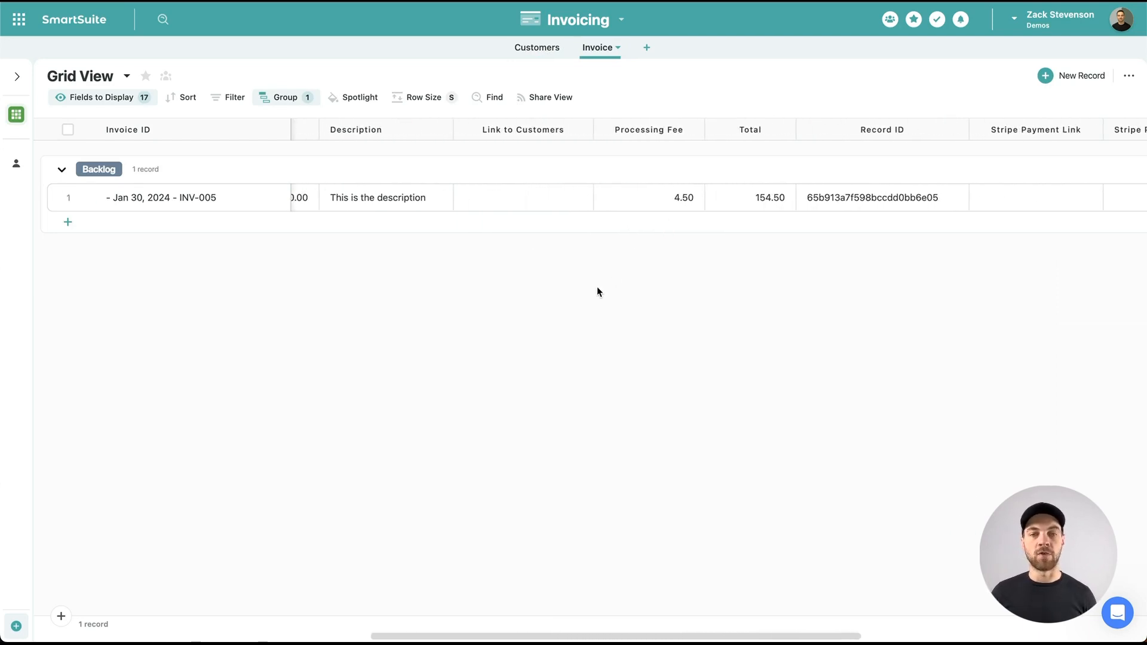
left_click(478, 198)
left_click(467, 197)
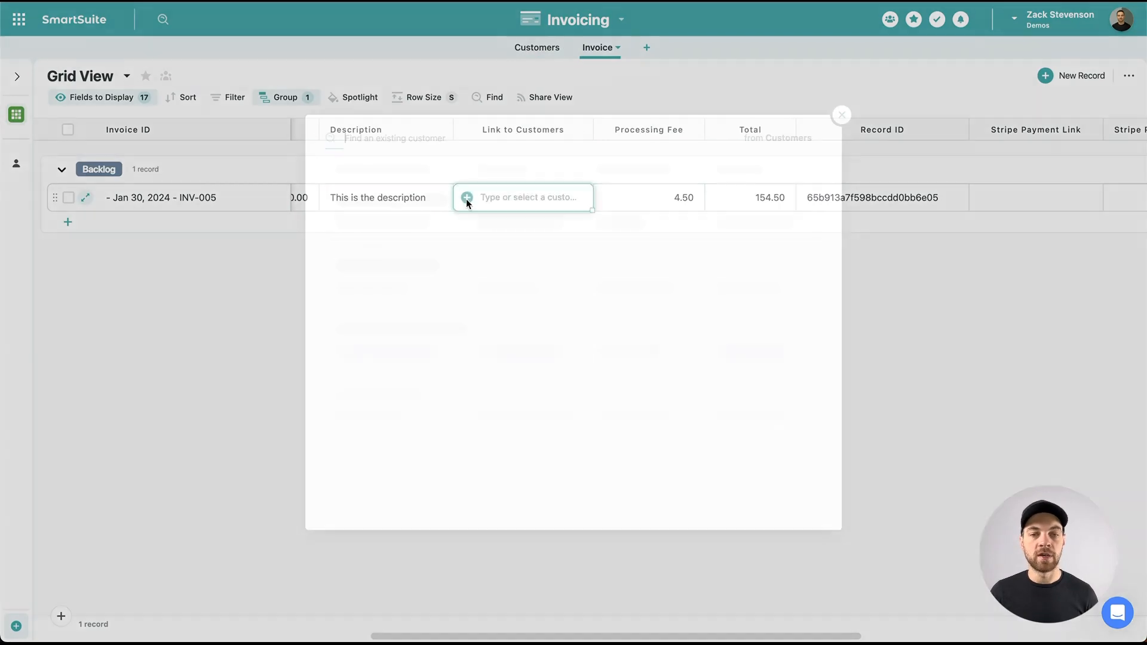
left_click(390, 326)
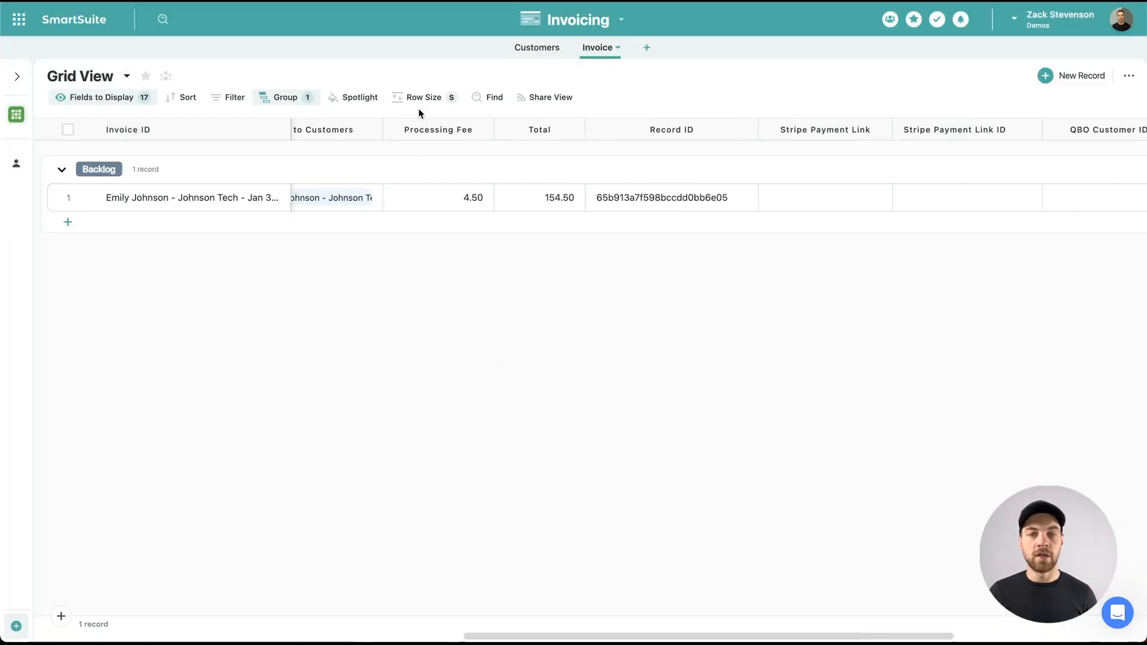
- Examine the formula of the Invoice table's Processing Fee field, and close the formula editor without changes
scroll(417, 163, "left", 1)
scroll(418, 167, "left", 3)
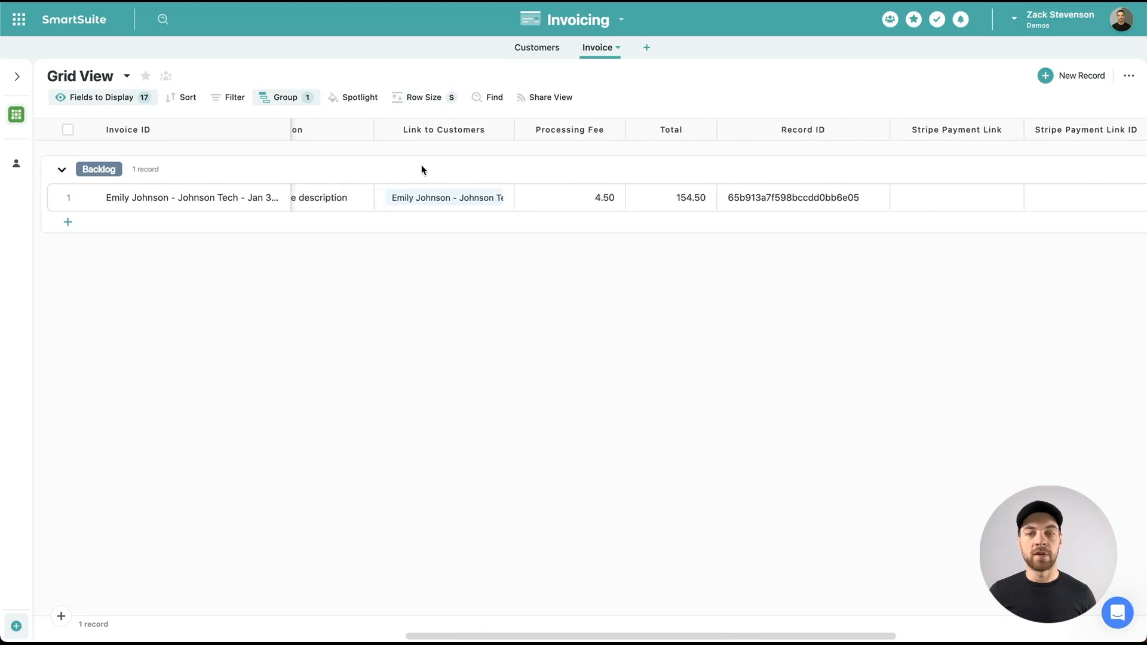
double_click(605, 128)
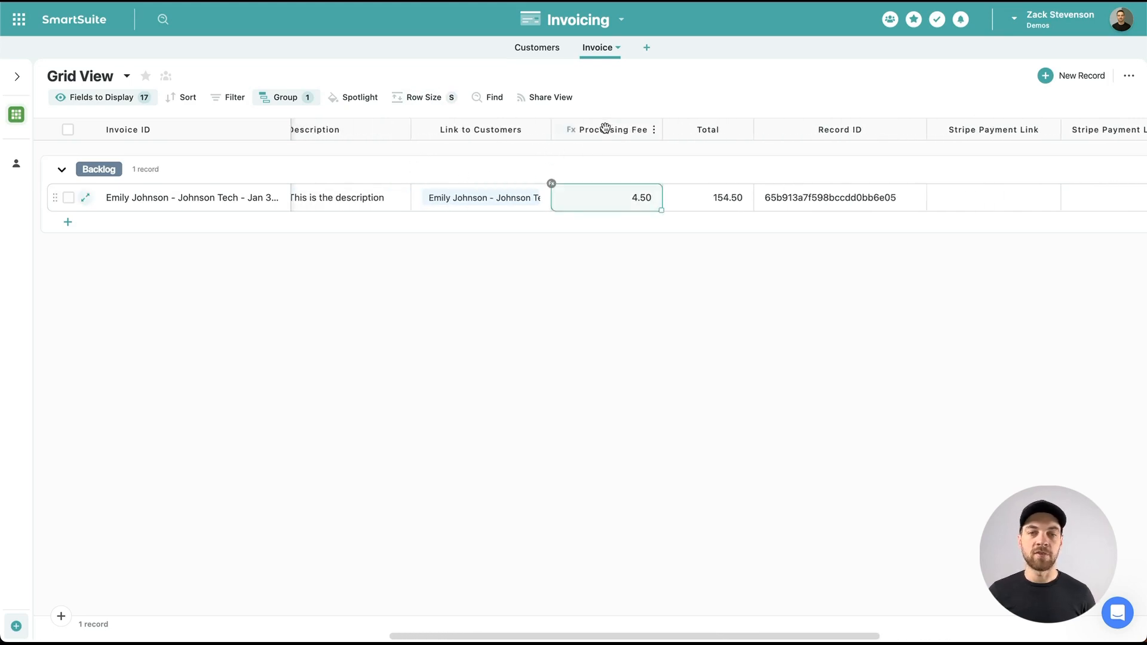
left_click(410, 184)
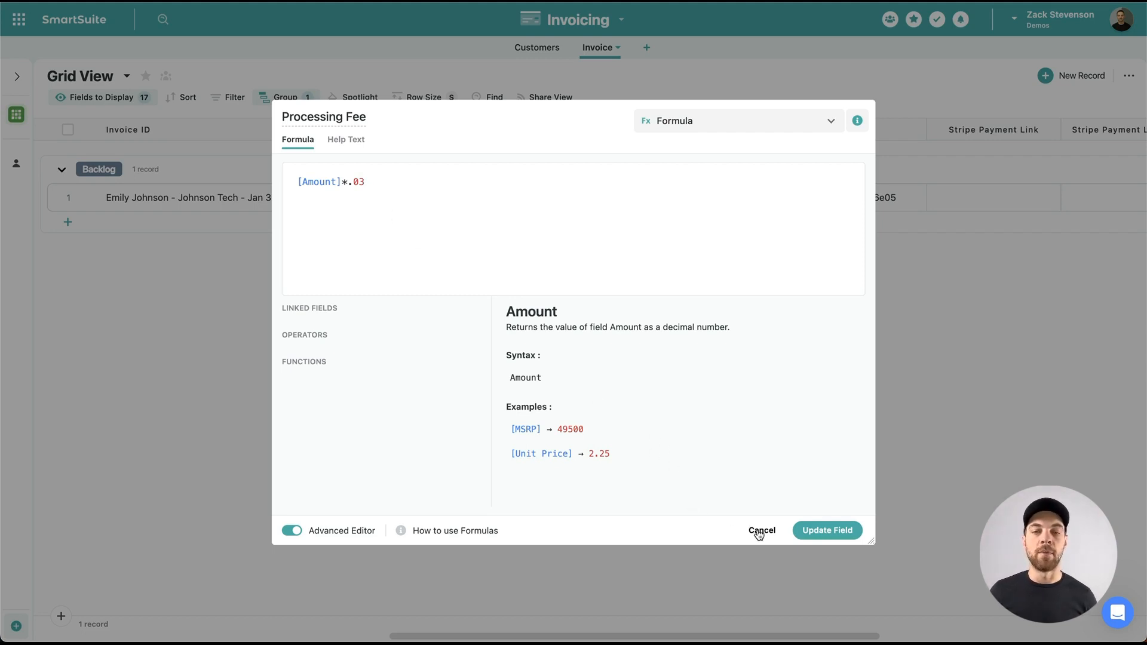
left_click(824, 530)
- Examine the formula of the Invoice table's Record ID field, and close the formula editor without changes
scroll(586, 195, "right", 4)
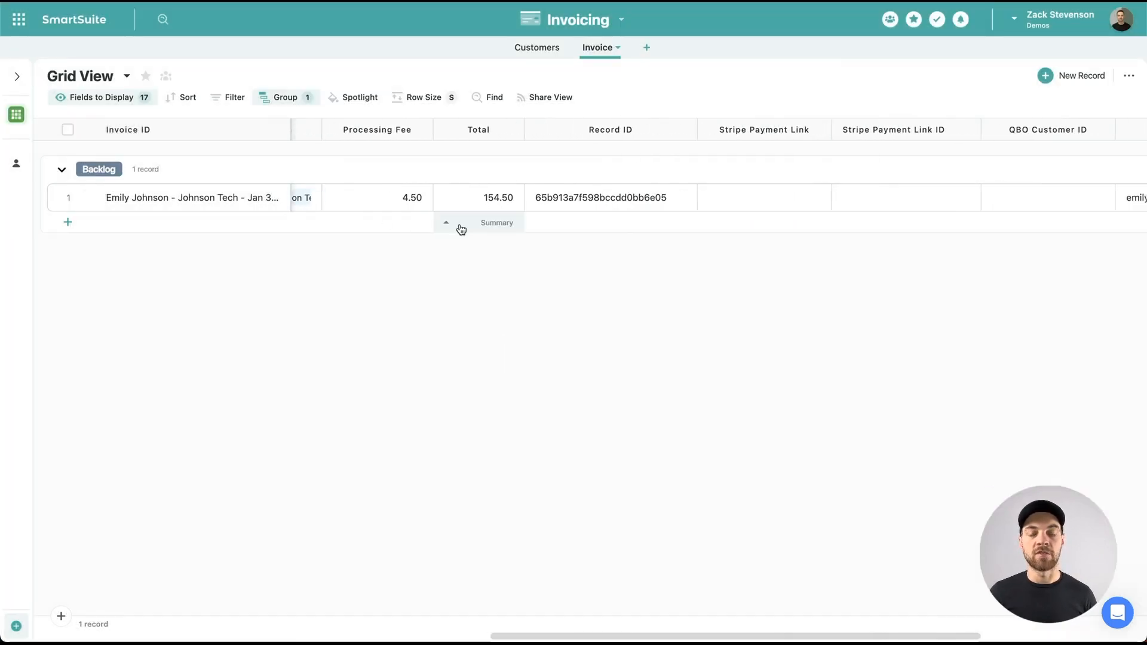
scroll(461, 227, "left", 8)
scroll(451, 158, "right", 5)
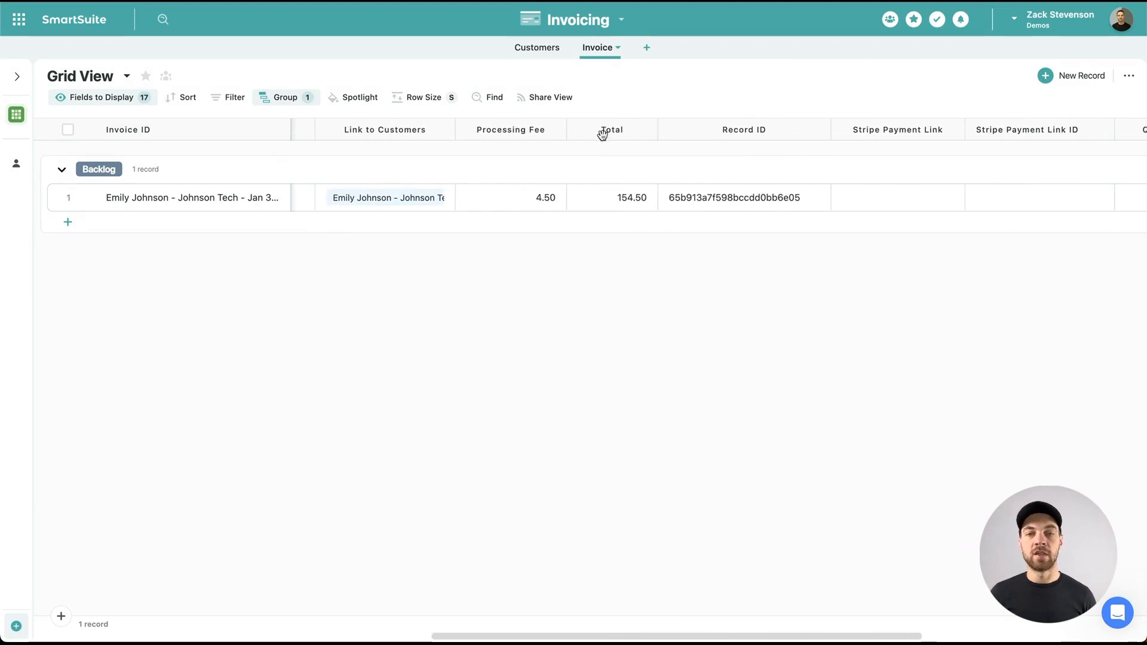
left_click(614, 205)
scroll(622, 203, "right", 4)
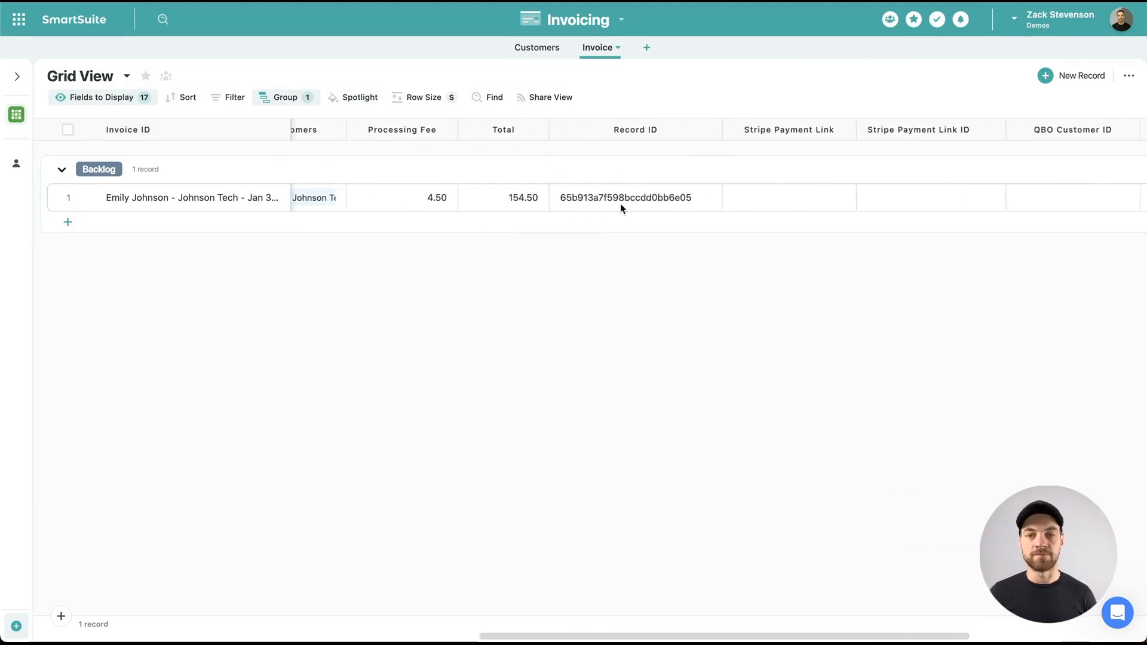
double_click(505, 130)
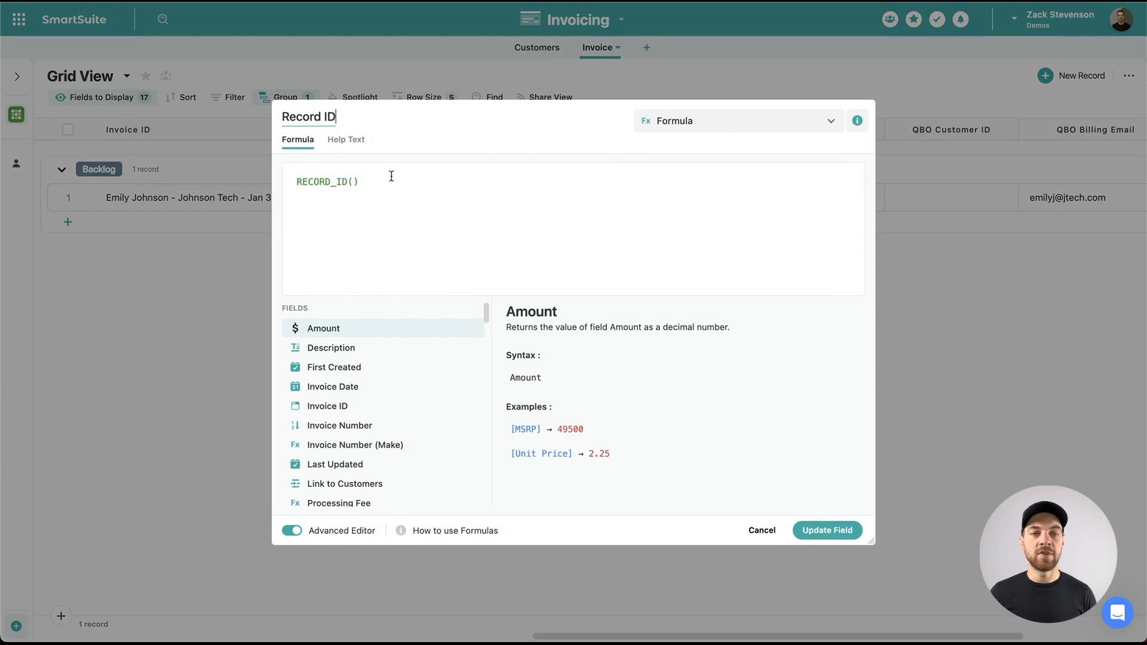
left_click_drag(386, 175, 267, 173)
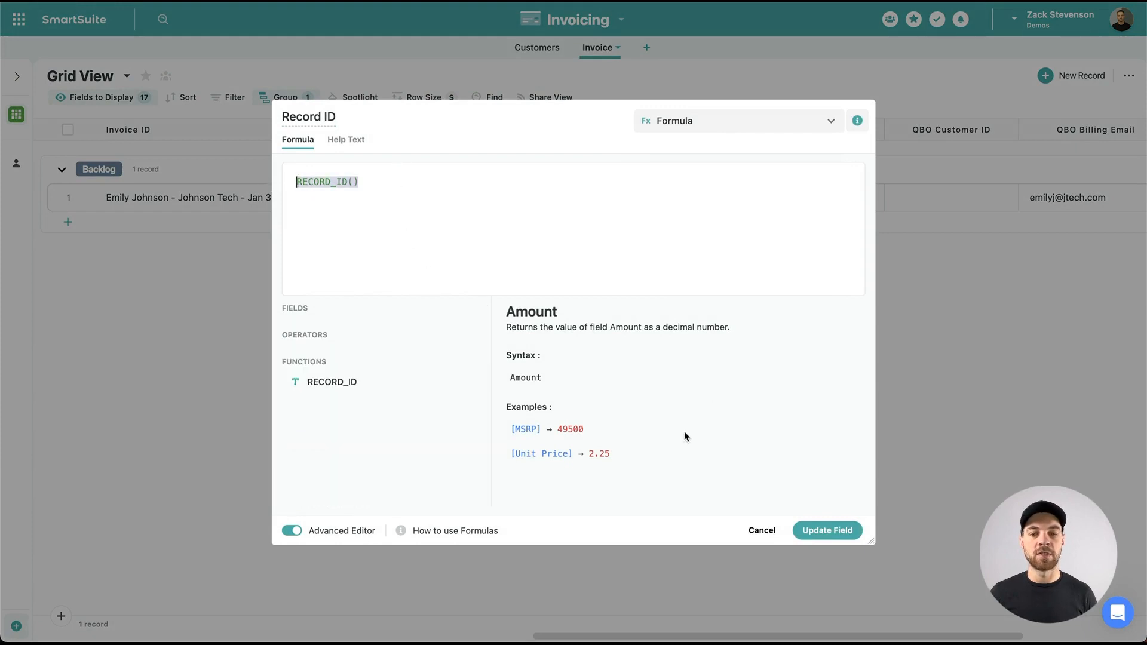
left_click(762, 529)
- Review the settings of the Stripe Payment Link and Stripe Payment Link ID fields, closing each without changes
scroll(430, 206, "right", 3)
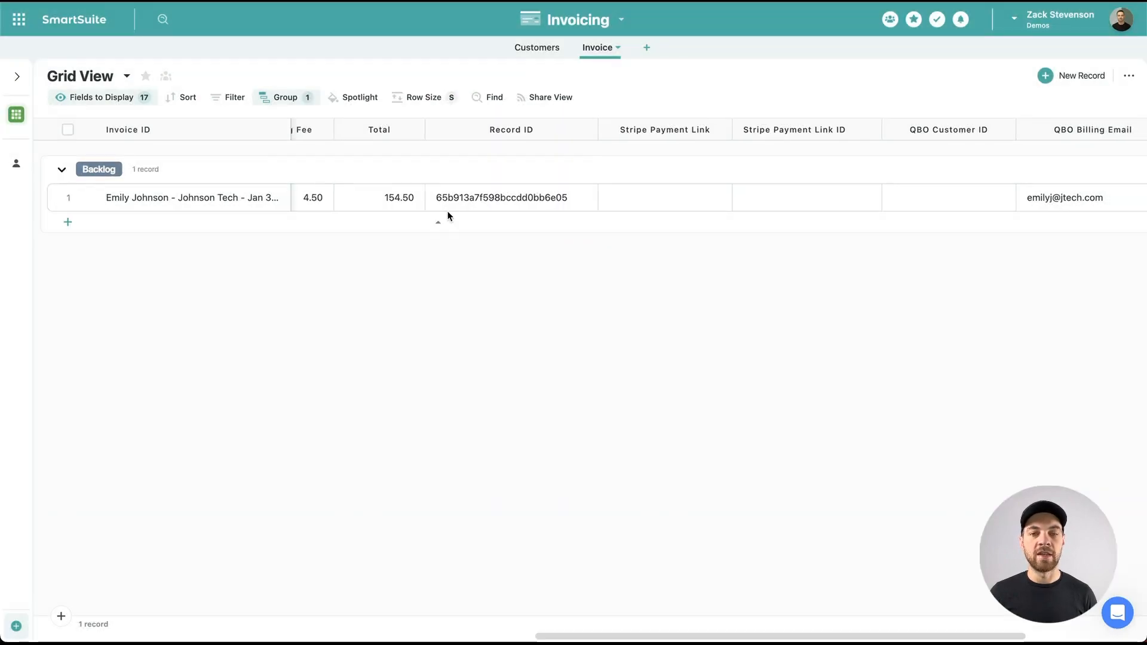
scroll(370, 191, "right", 2)
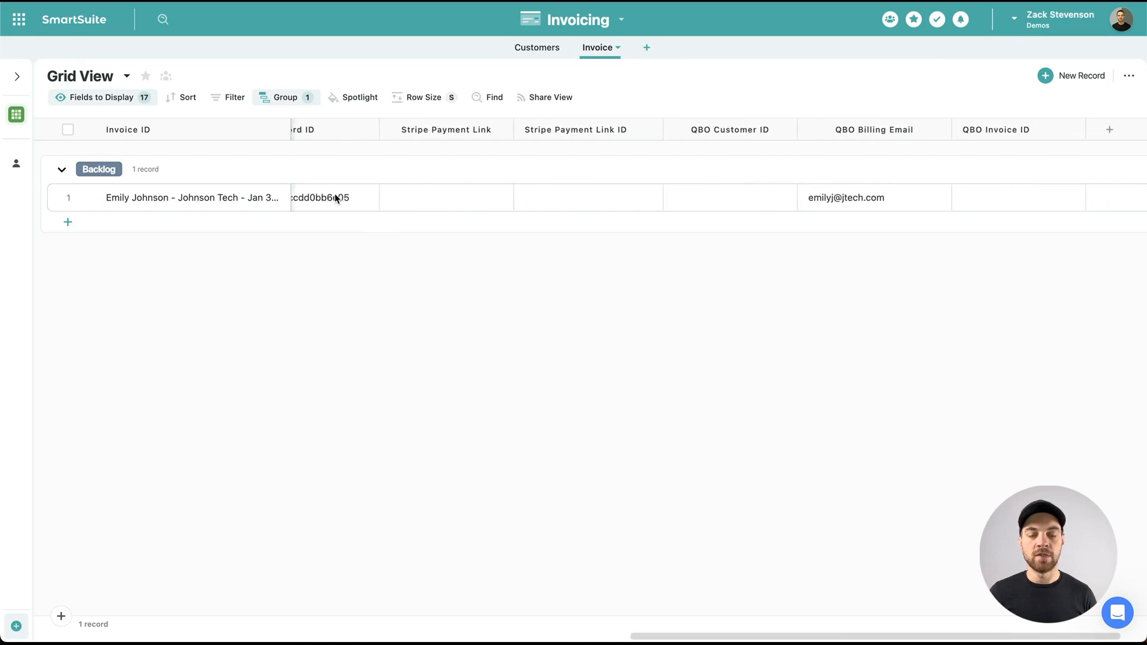
left_click(439, 130)
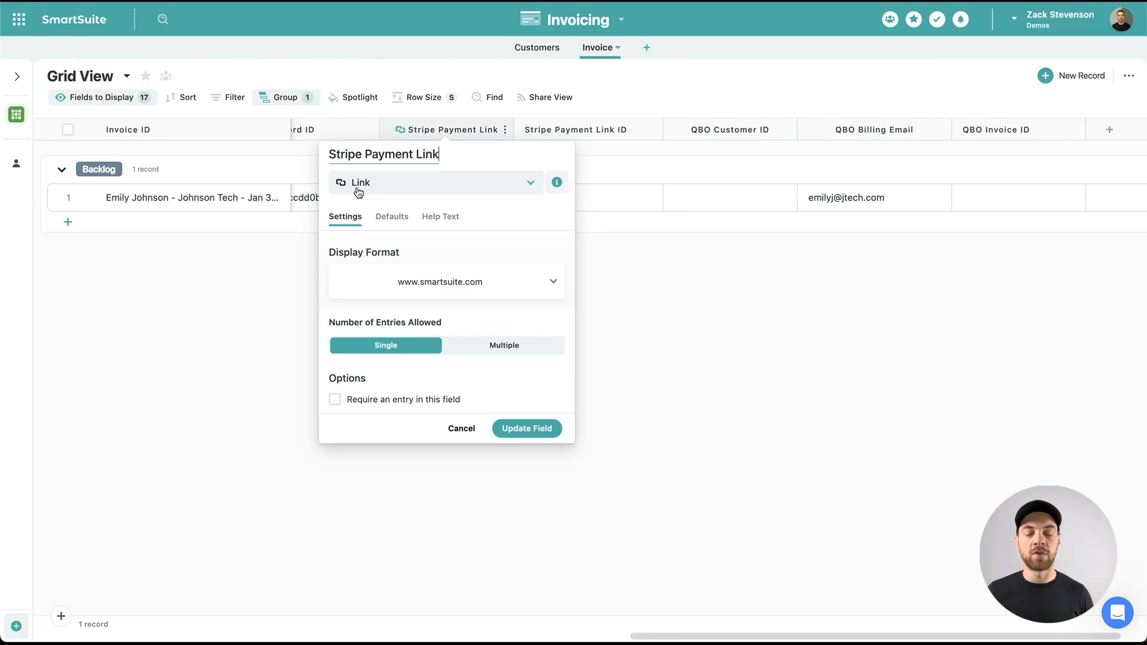
left_click(460, 429)
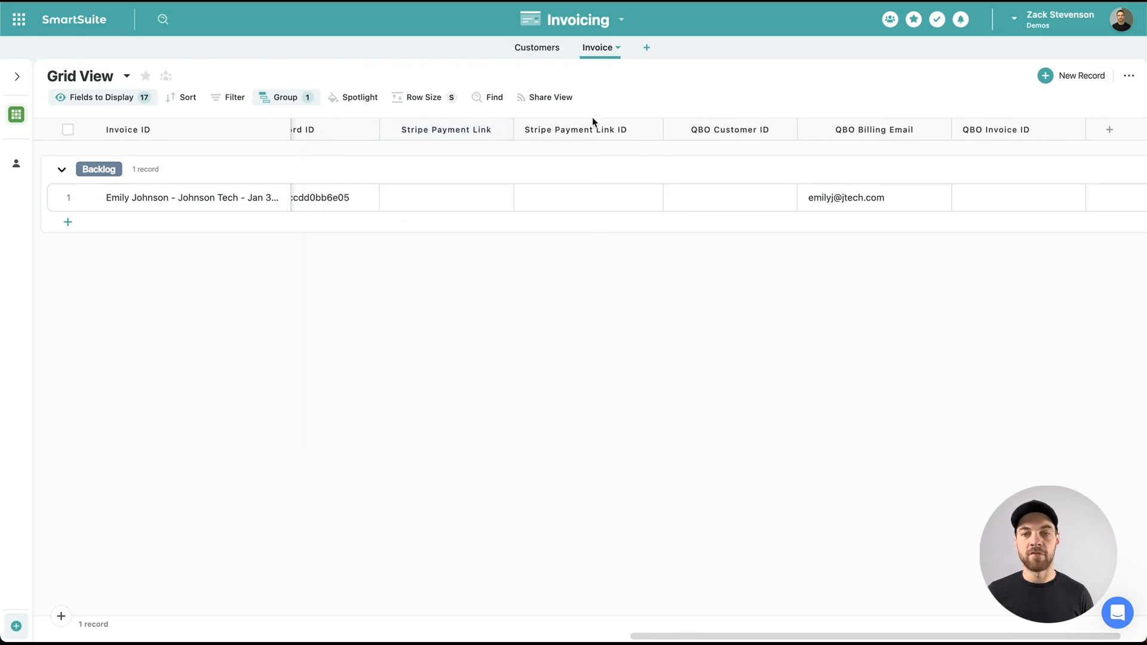
left_click(588, 132)
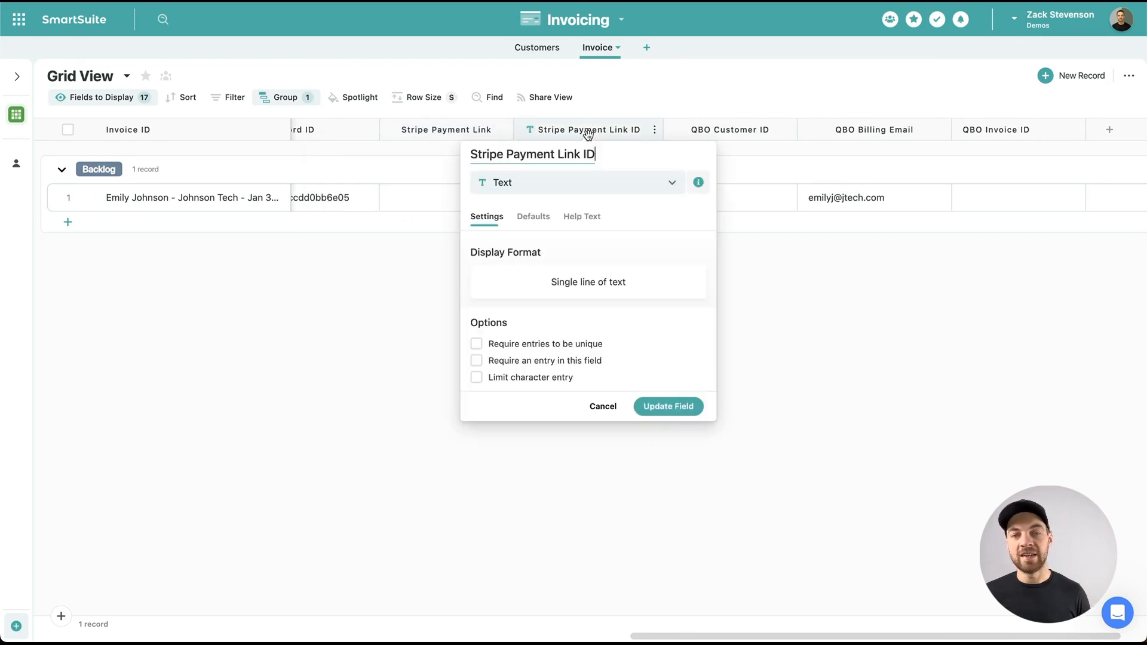
left_click(603, 407)
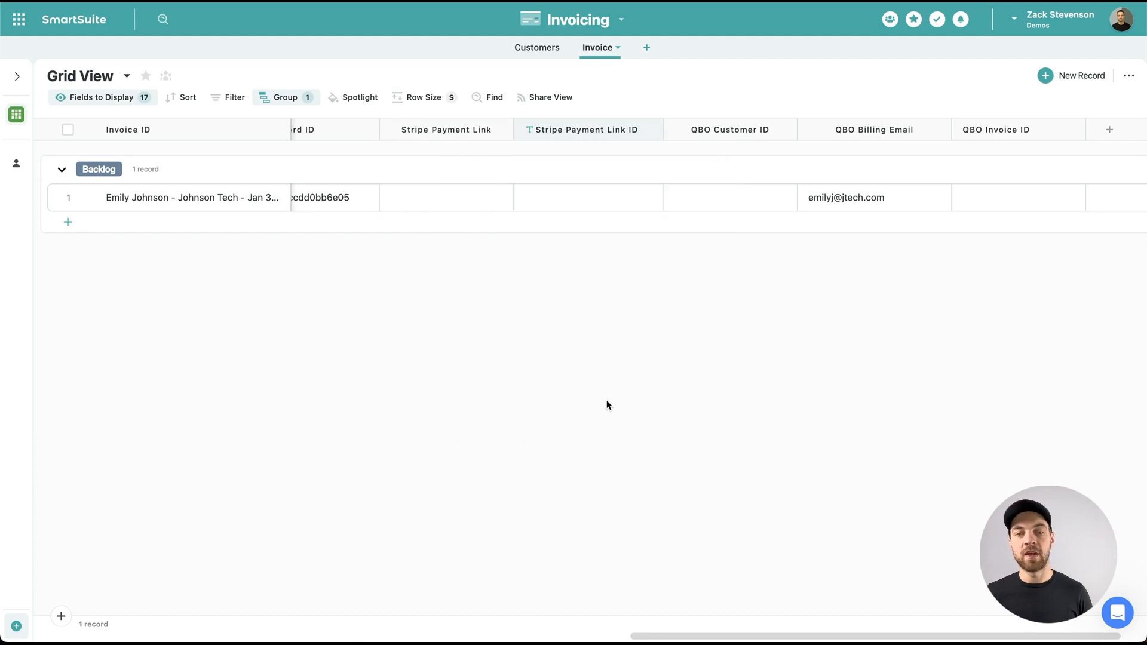
- Examine the formula of the QBO Customer ID field, and close the formula editor without changes
scroll(564, 333, "right", 2)
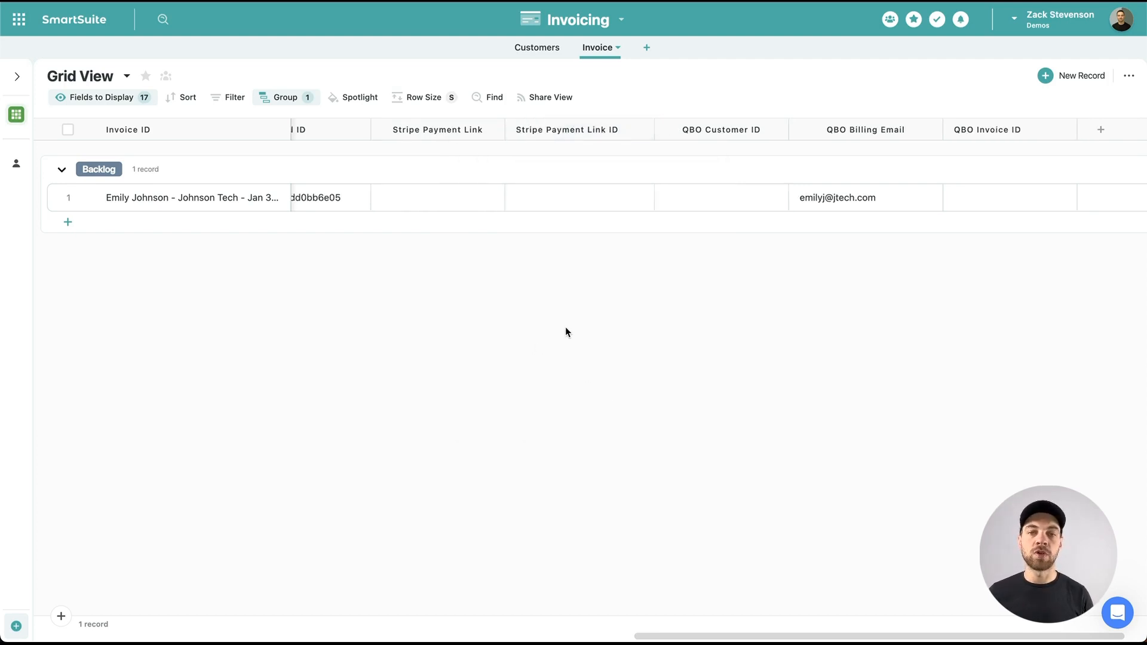
double_click(690, 130)
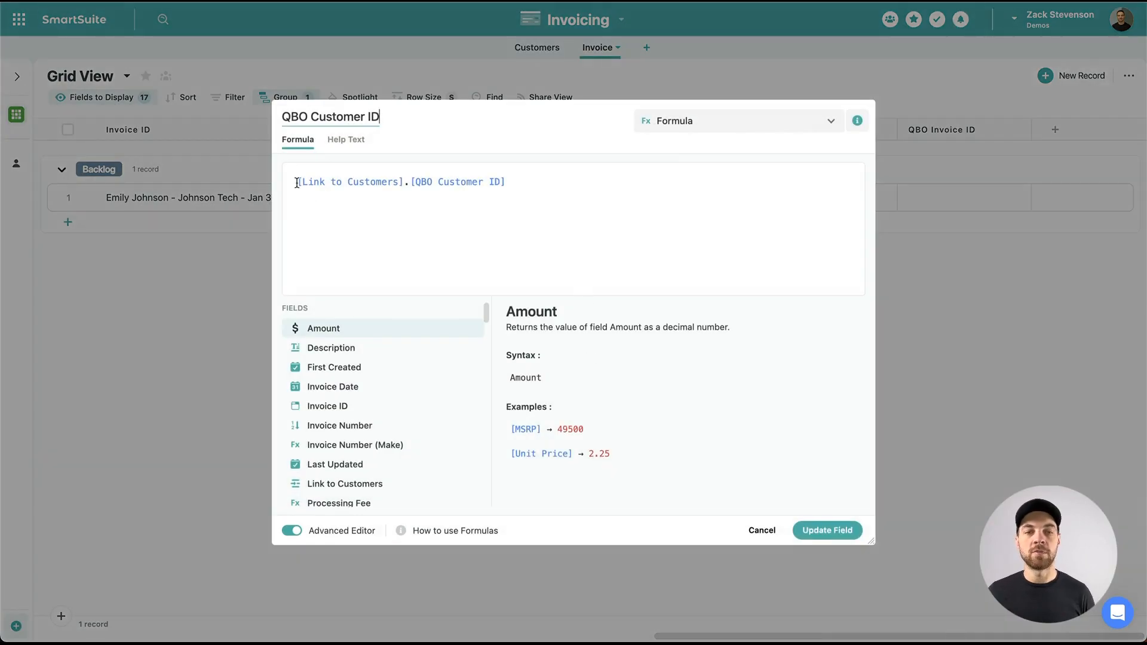
left_click_drag(297, 182, 394, 185)
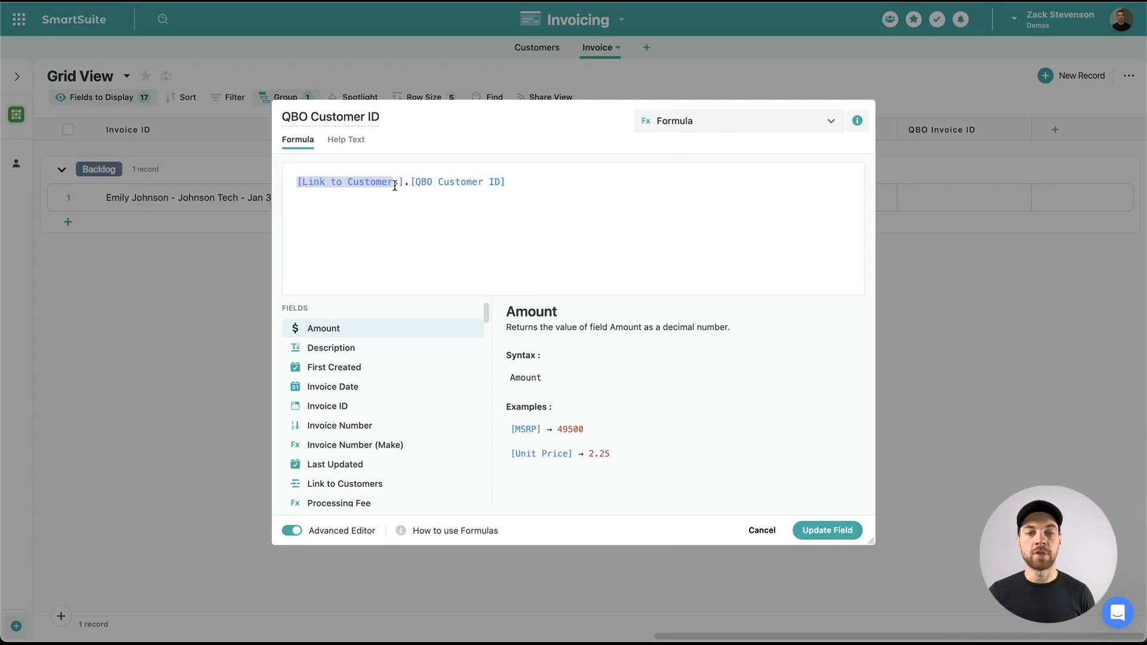
left_click_drag(521, 180, 439, 171)
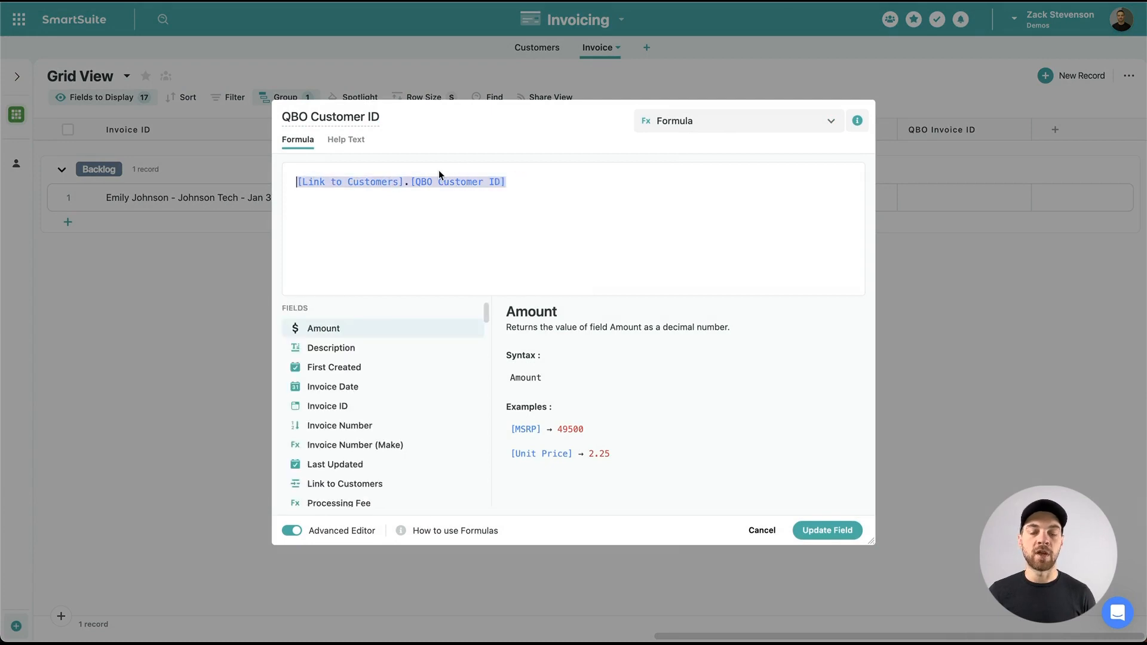
left_click(526, 182)
left_click(757, 533)
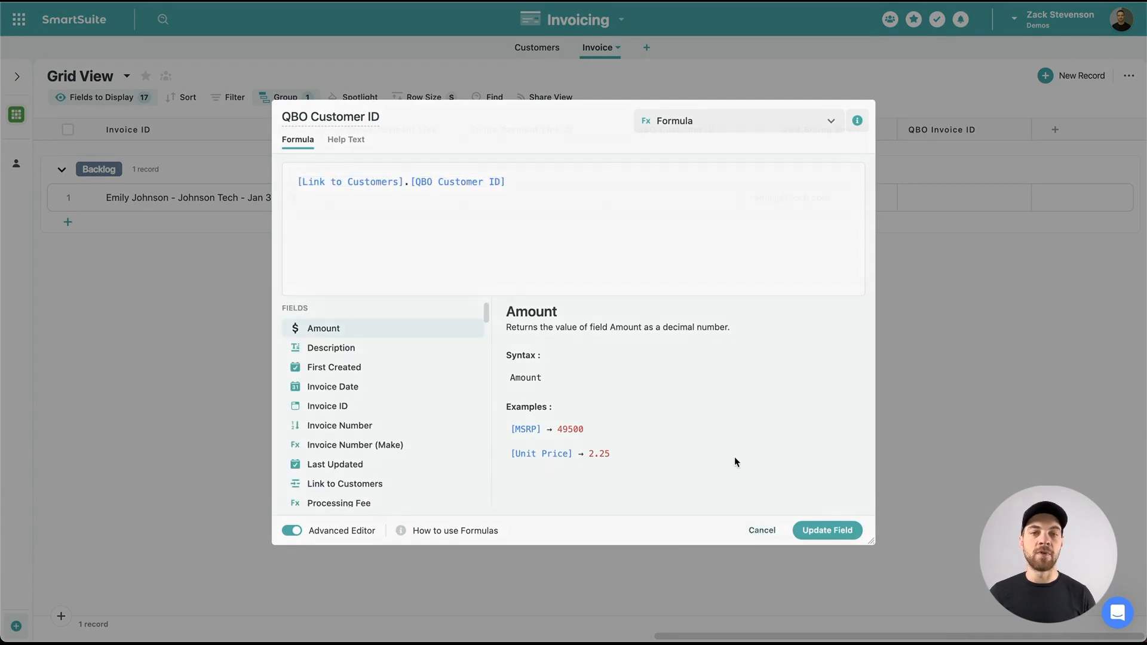
- Check the QBO Customer ID column in the Customers table, and return to the QBO fields of the Invoice table
left_click(537, 49)
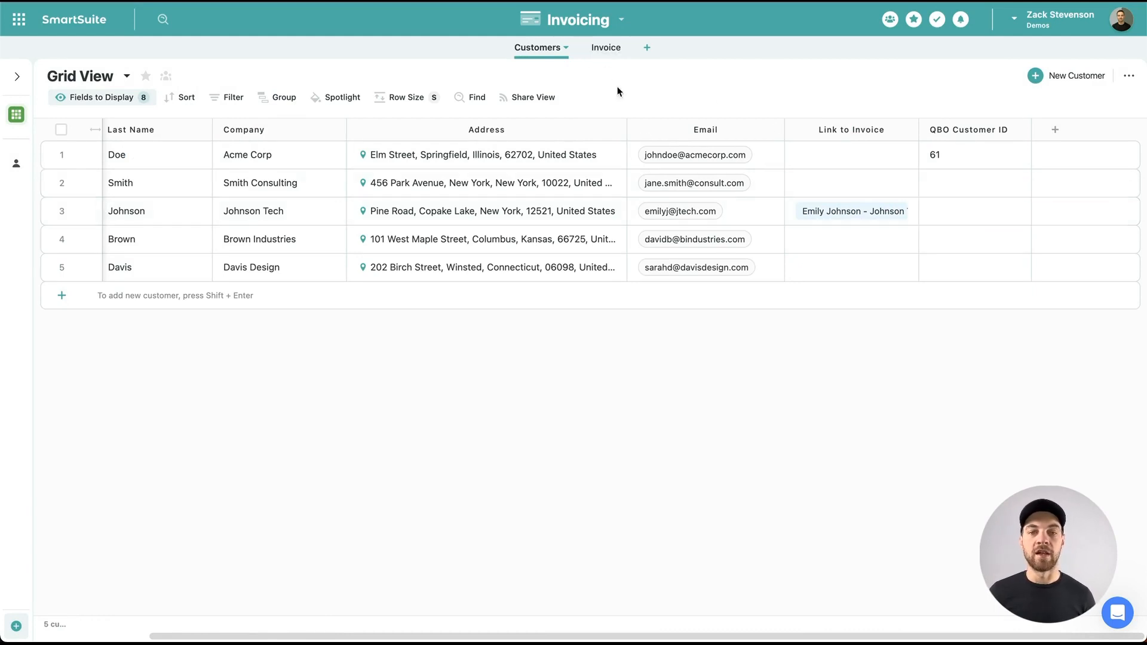
left_click(613, 52)
scroll(618, 206, "right", 5)
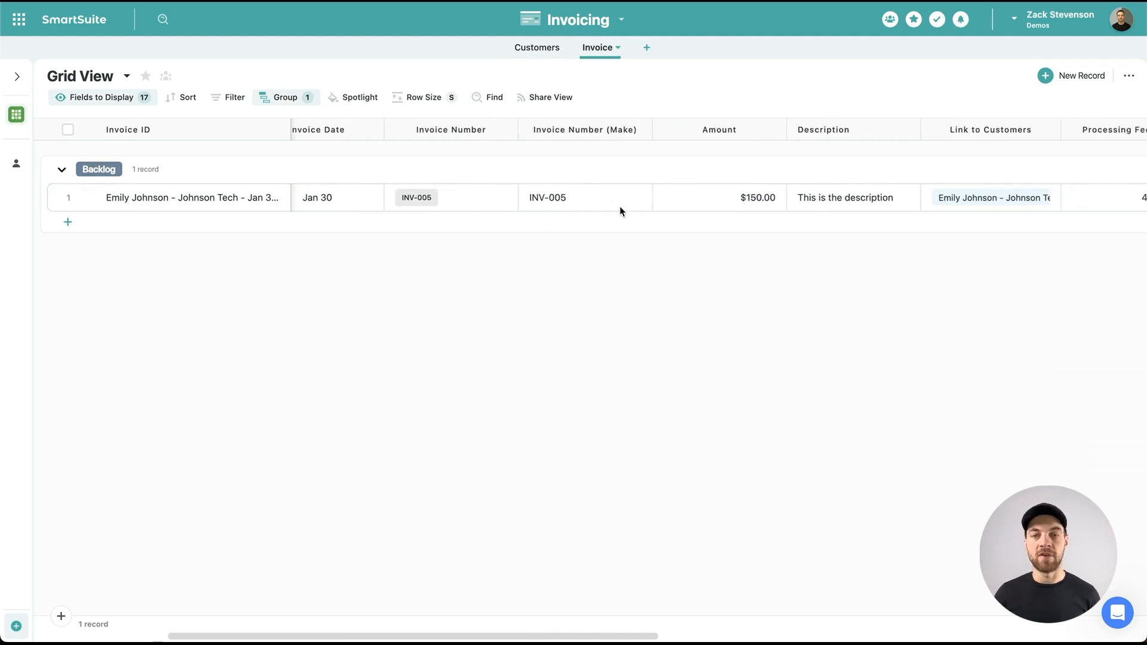
scroll(618, 207, "right", 5)
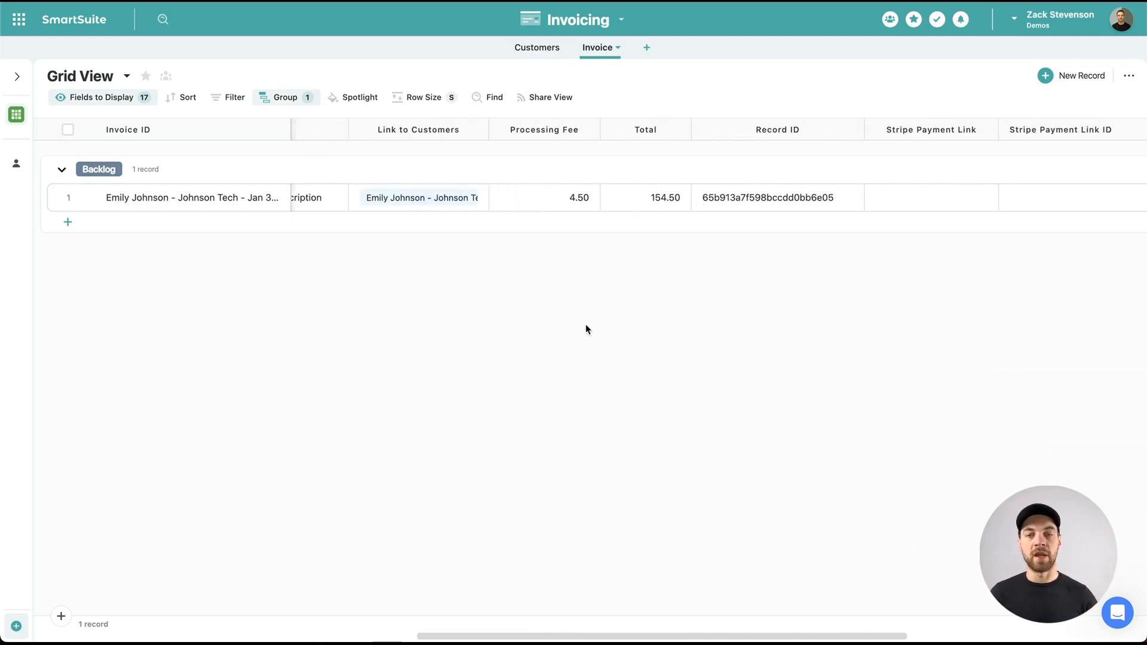
scroll(585, 323, "right", 8)
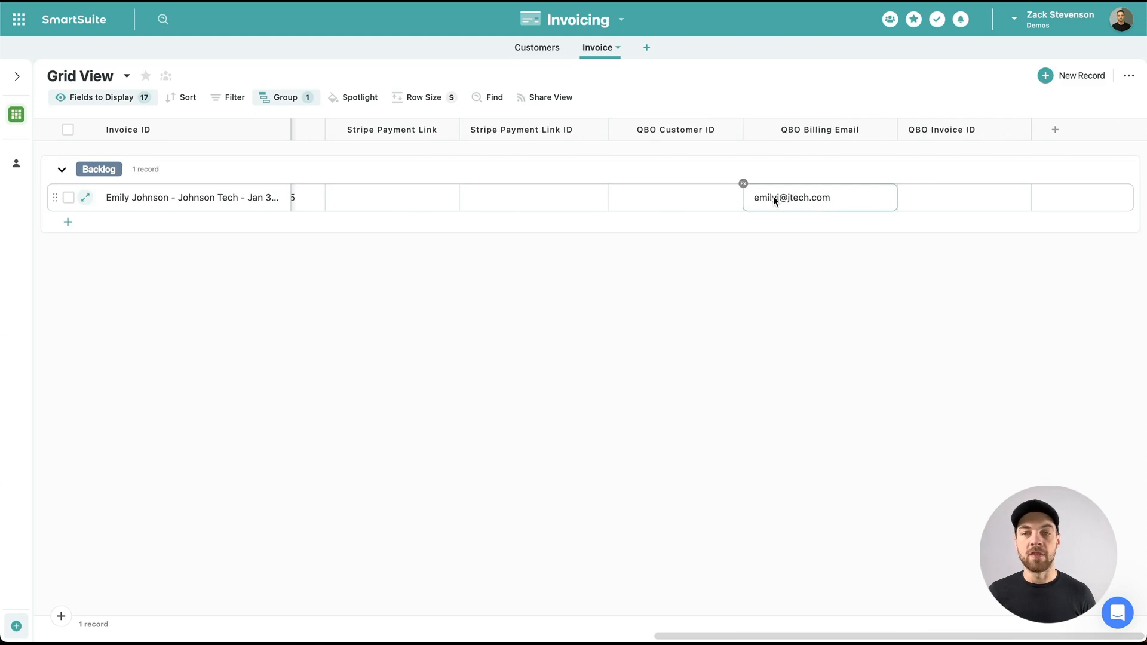
- Examine the QBO Billing Email field's formula and the QBO Invoice ID field's settings, closing both without changes
double_click(797, 129)
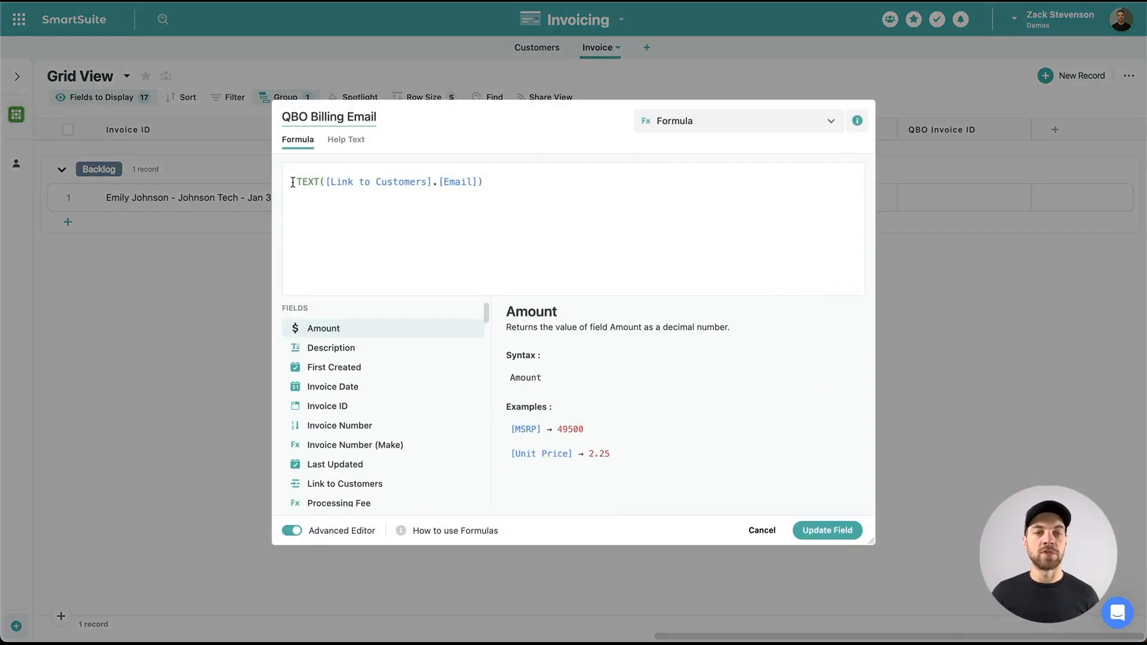
left_click_drag(296, 182, 485, 180)
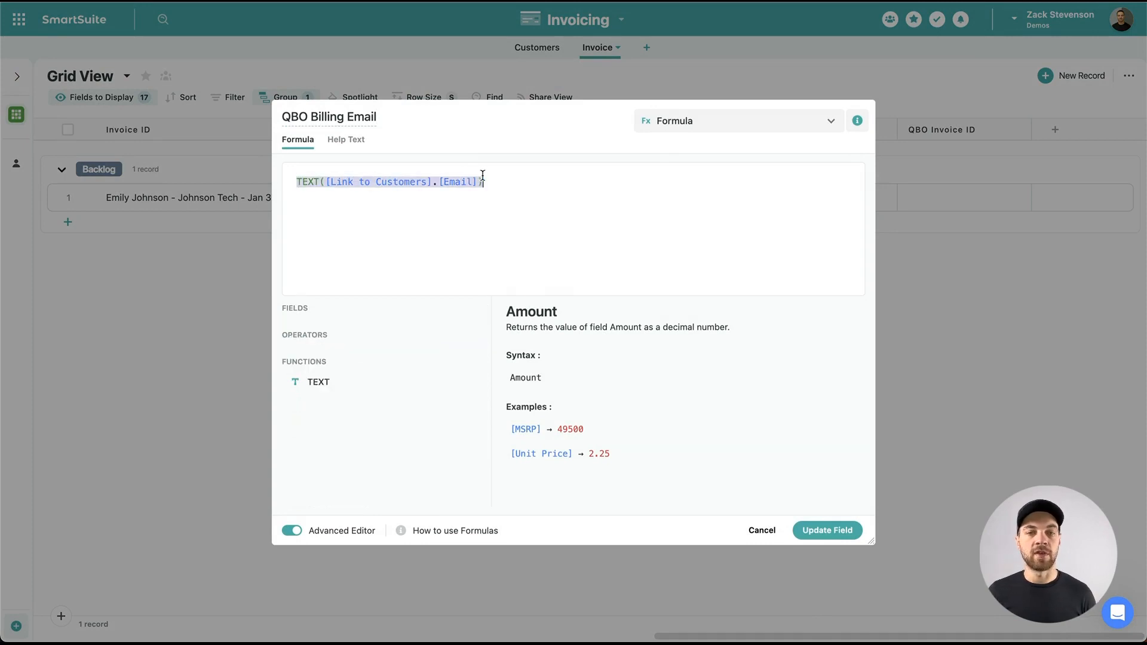
left_click(770, 519)
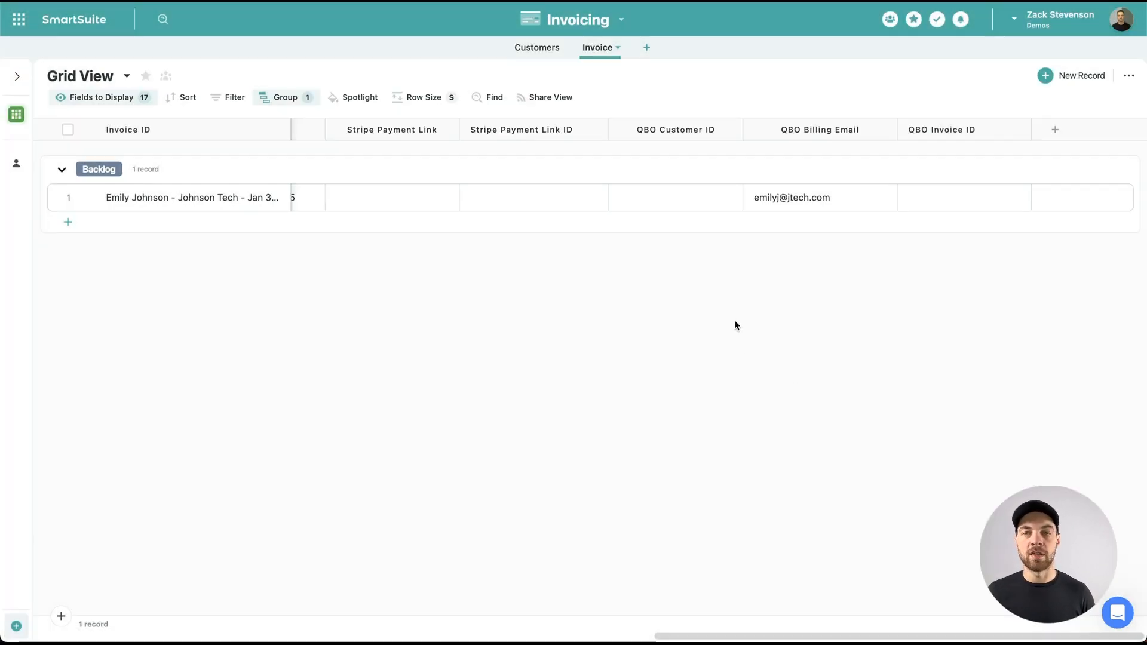
left_click(933, 128)
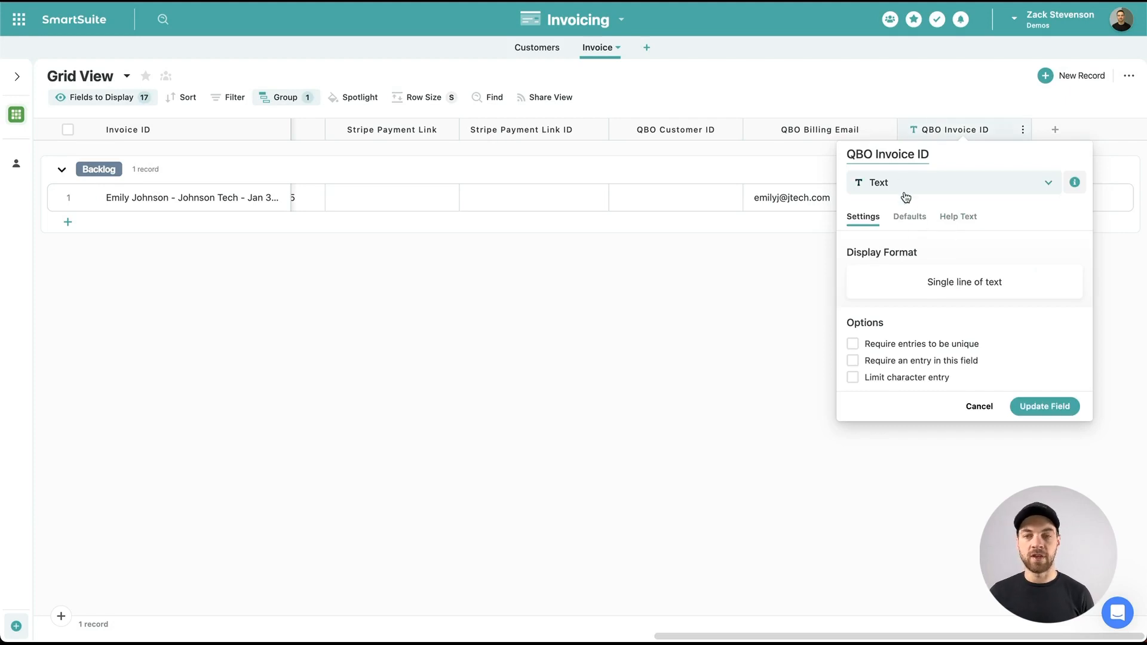
left_click(979, 406)
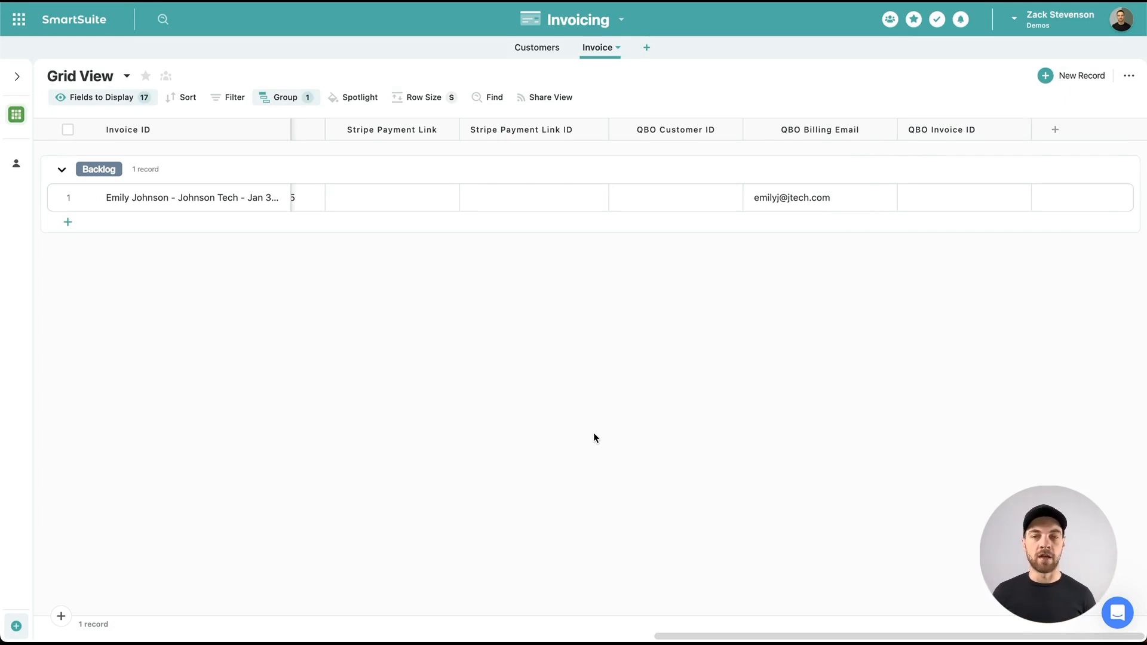
scroll(593, 433, "left", 10)
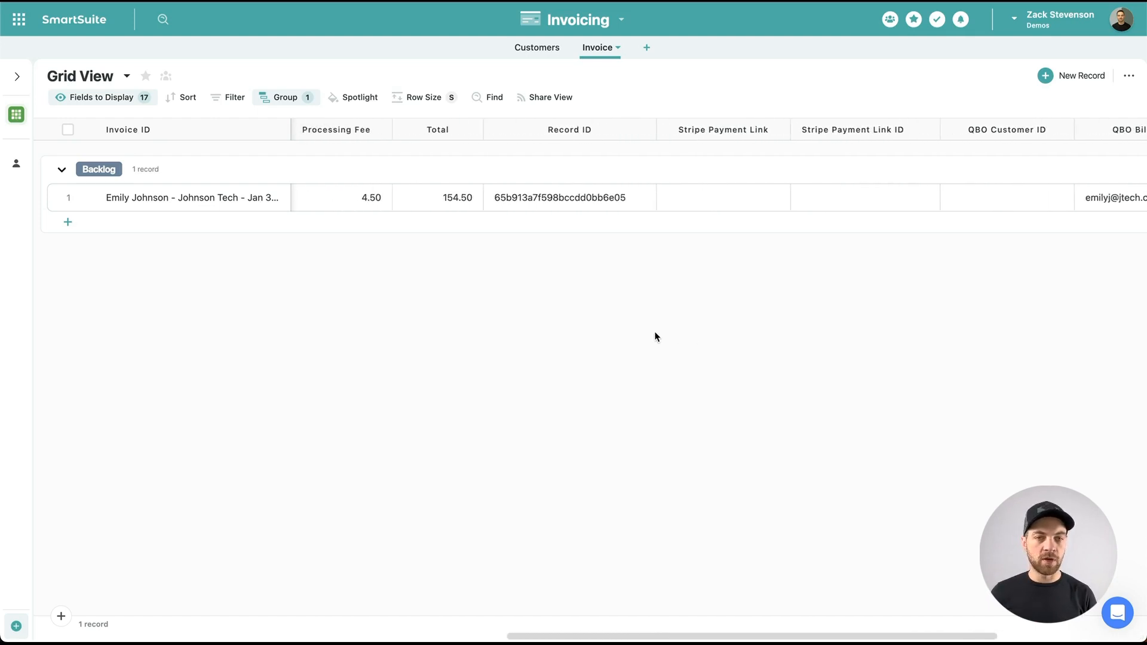
scroll(652, 327, "left", 10)
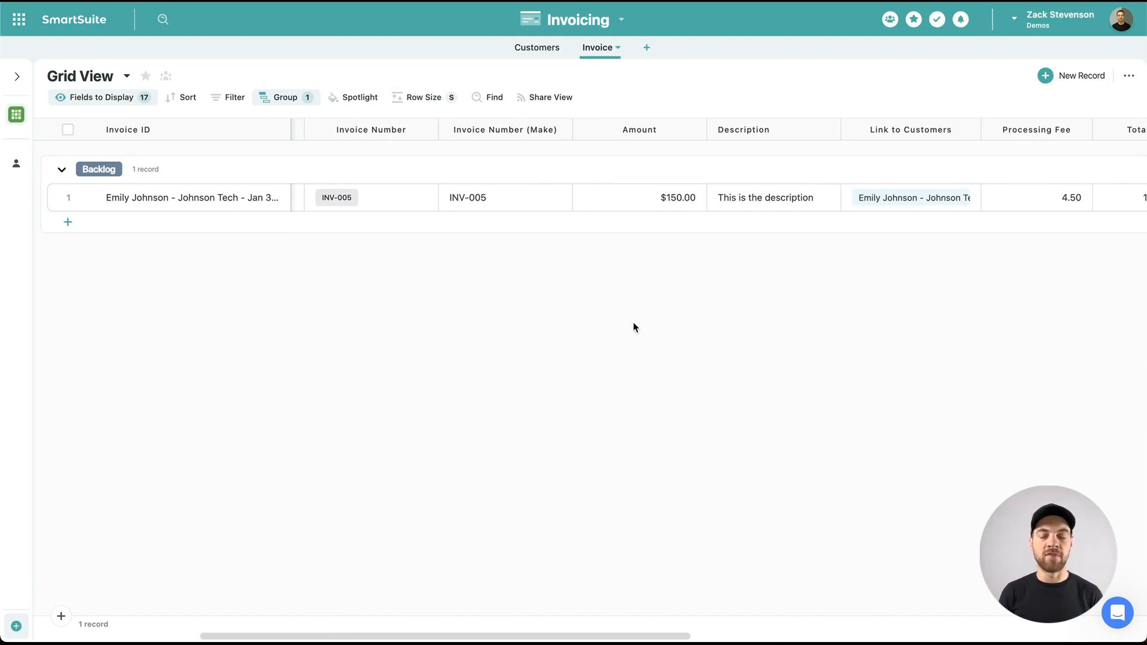
scroll(634, 327, "left", 6)
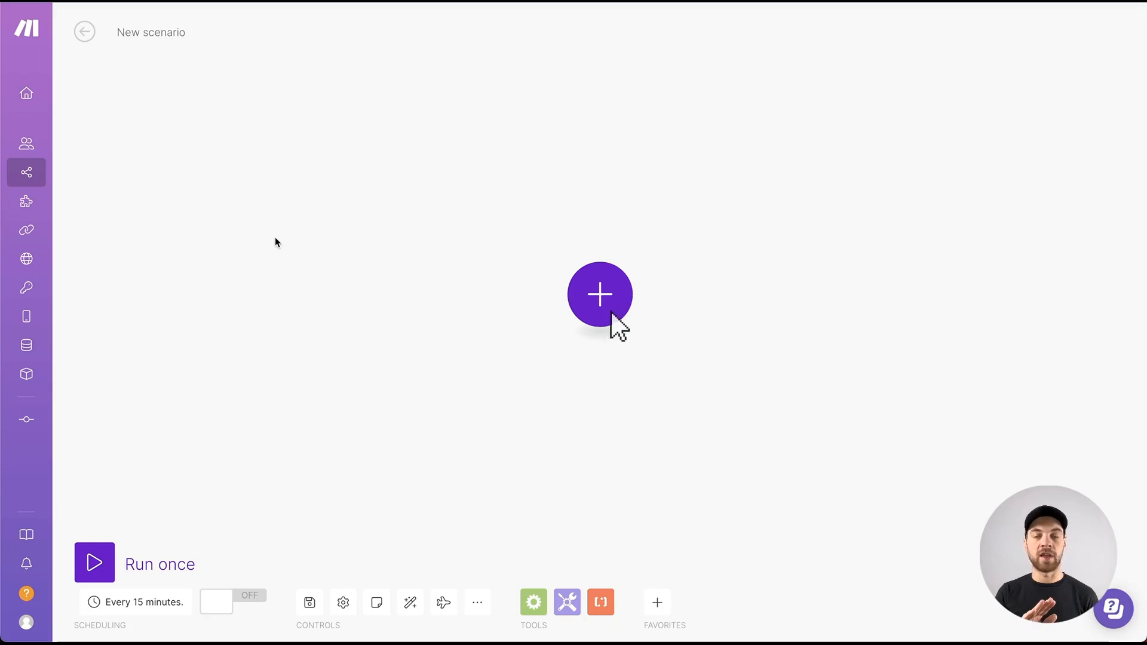
- In the new Make scenario, search the applications for webhook and add the Webhooks Custom mailhook trigger as the first module
left_click(620, 293)
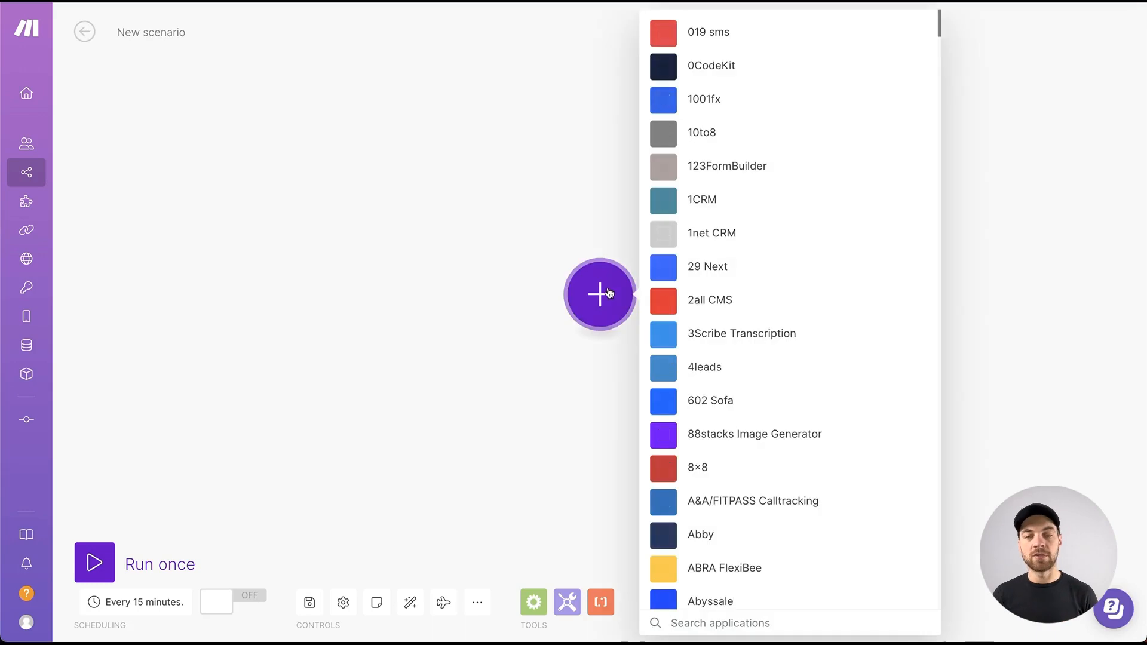
type("webhook")
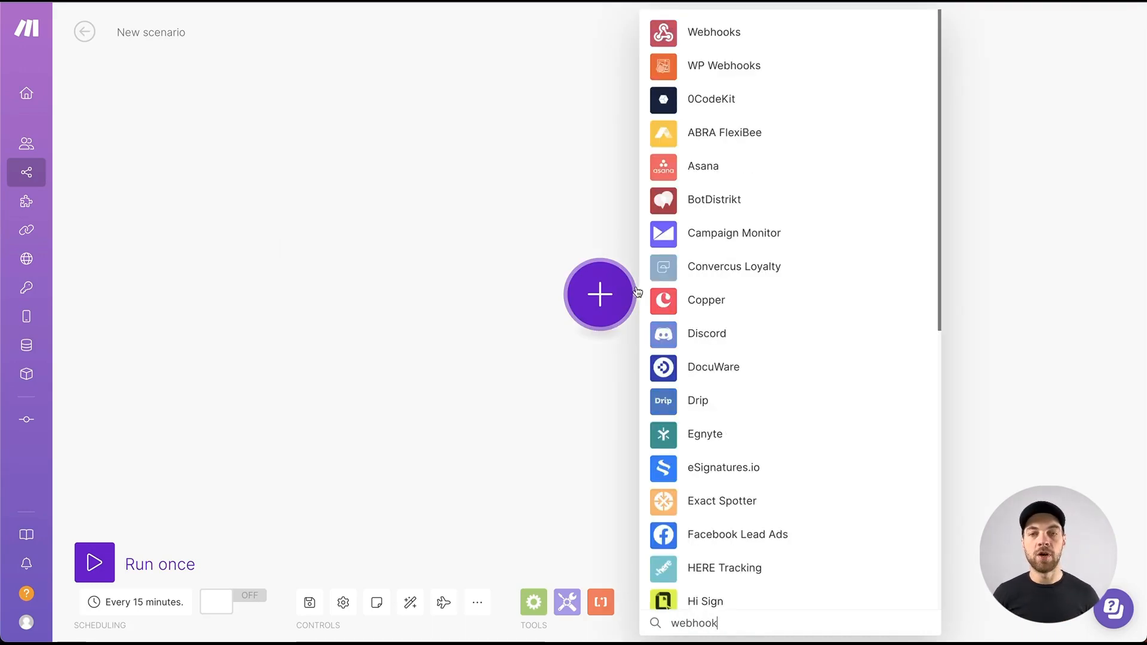
left_click(725, 39)
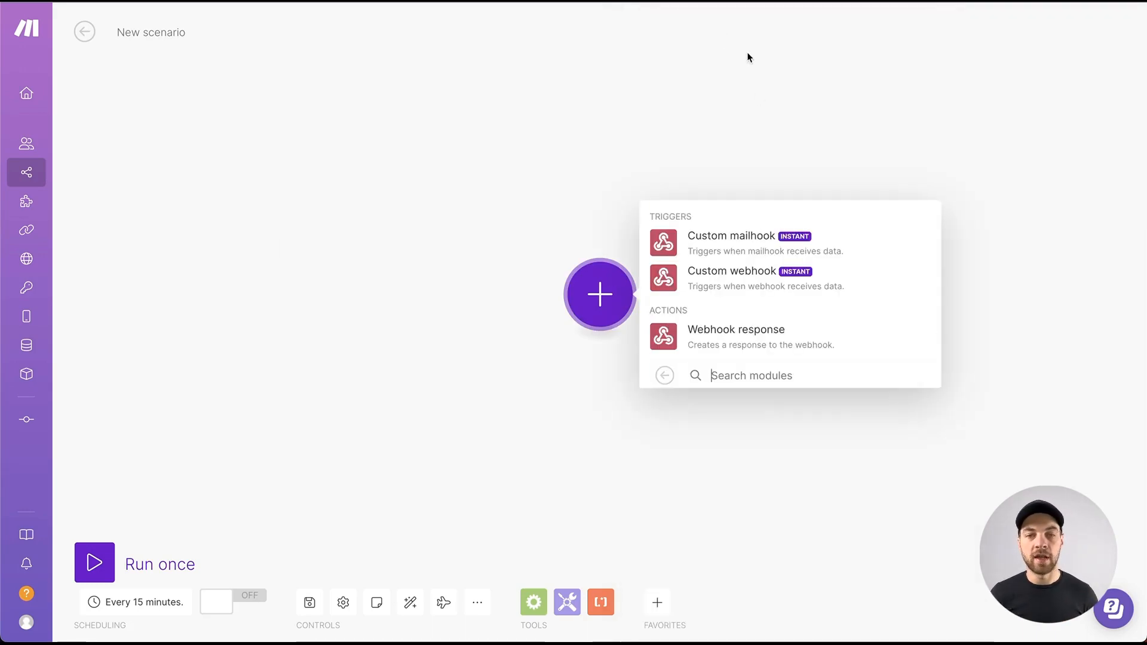
left_click(751, 244)
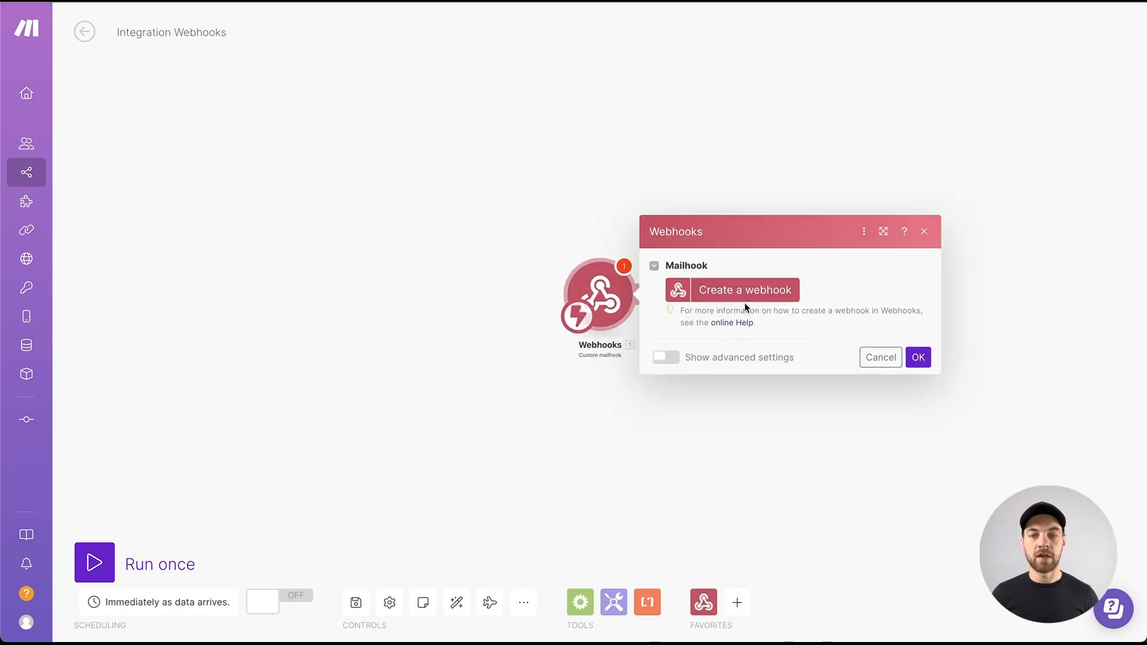
- Create a webhook named "Create Invoice/Paym…" for the Custom mailhook trigger and copy its mailhook address
left_click(747, 296)
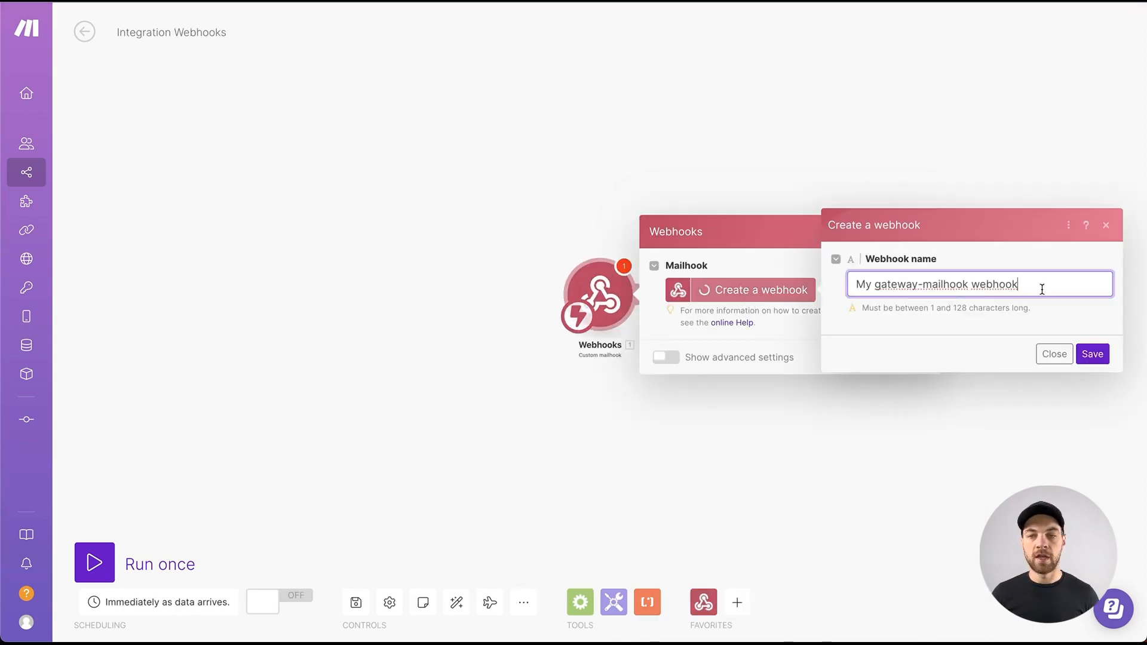
left_click_drag(1039, 286, 854, 281)
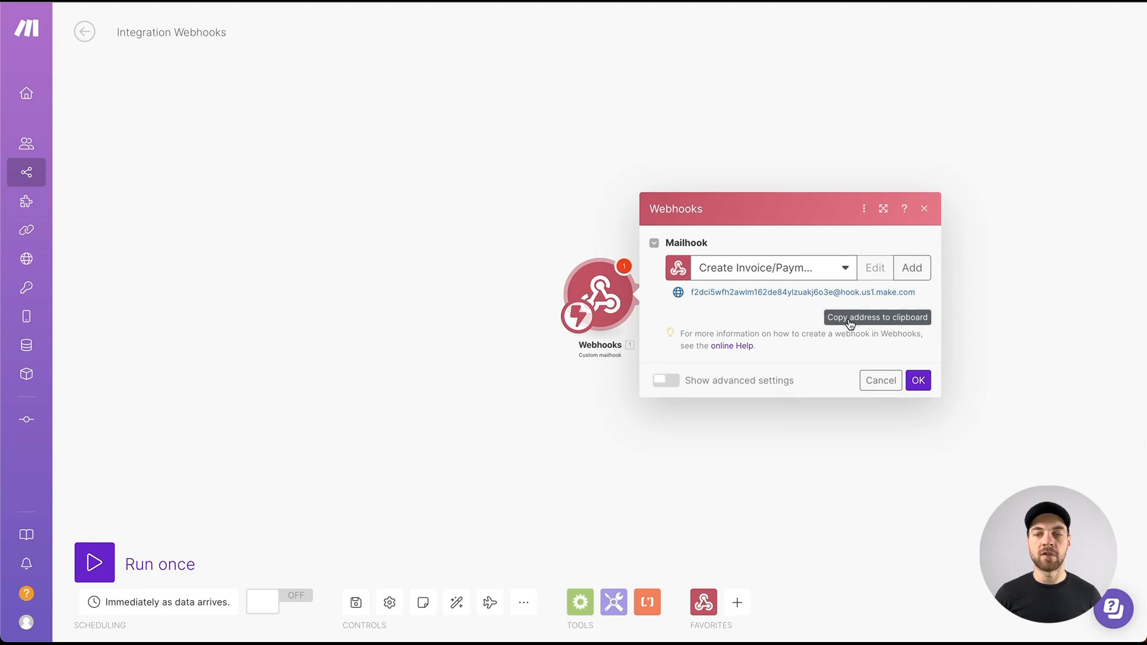
left_click(918, 383)
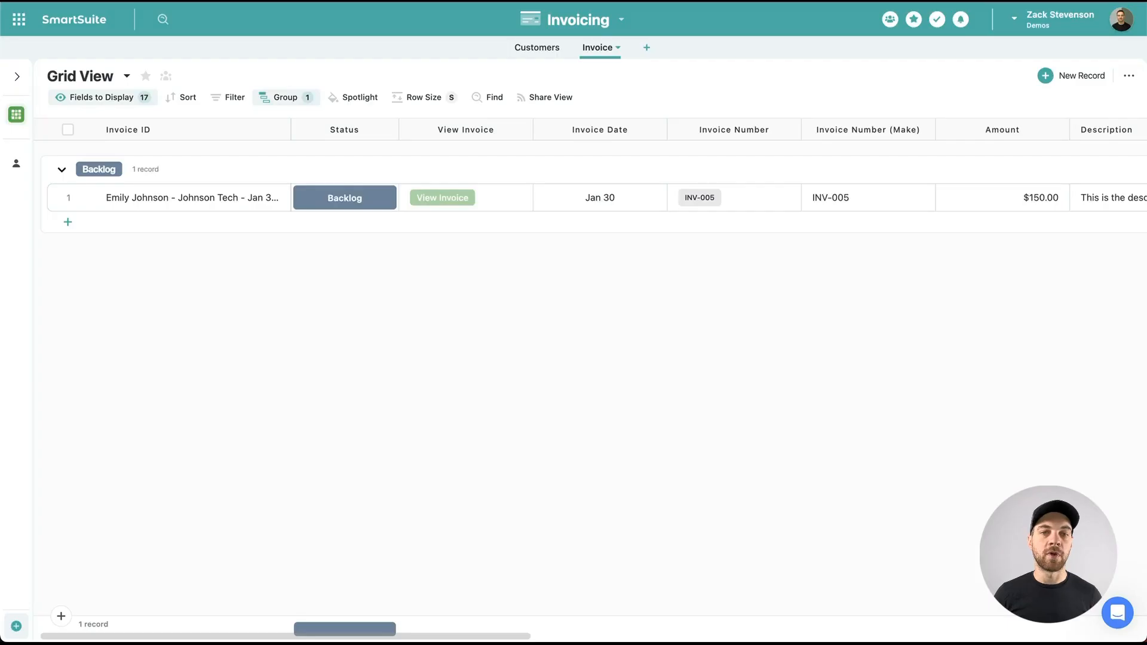
- Switch to SmartSuite and add a new automation to the Invoicing solution
left_click(575, 22)
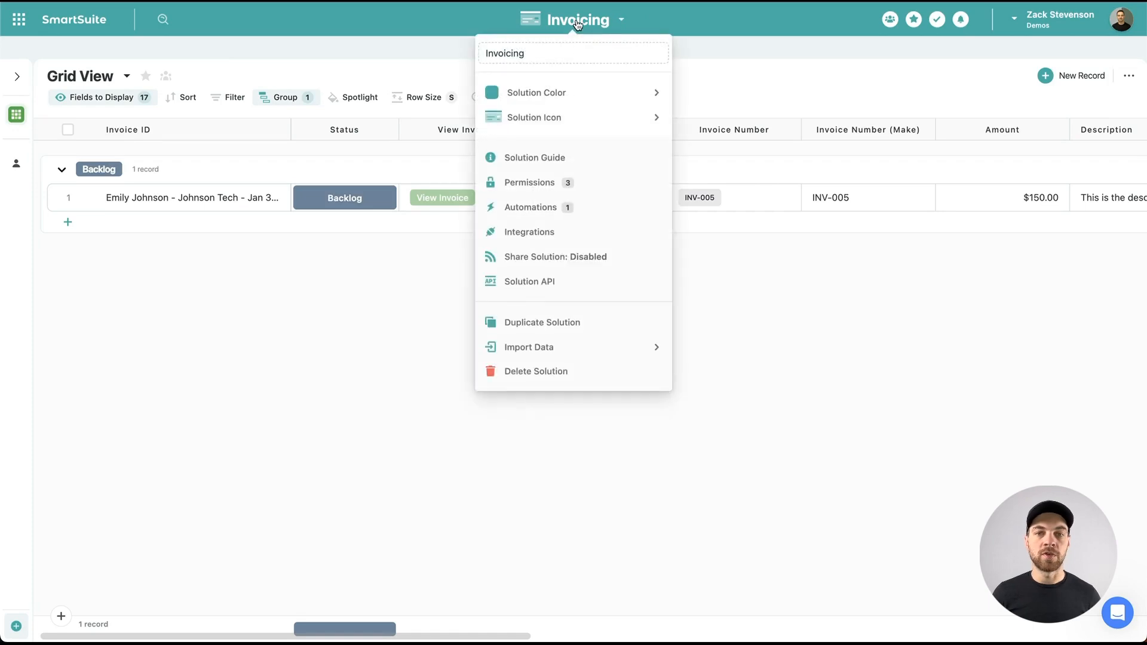
left_click(527, 207)
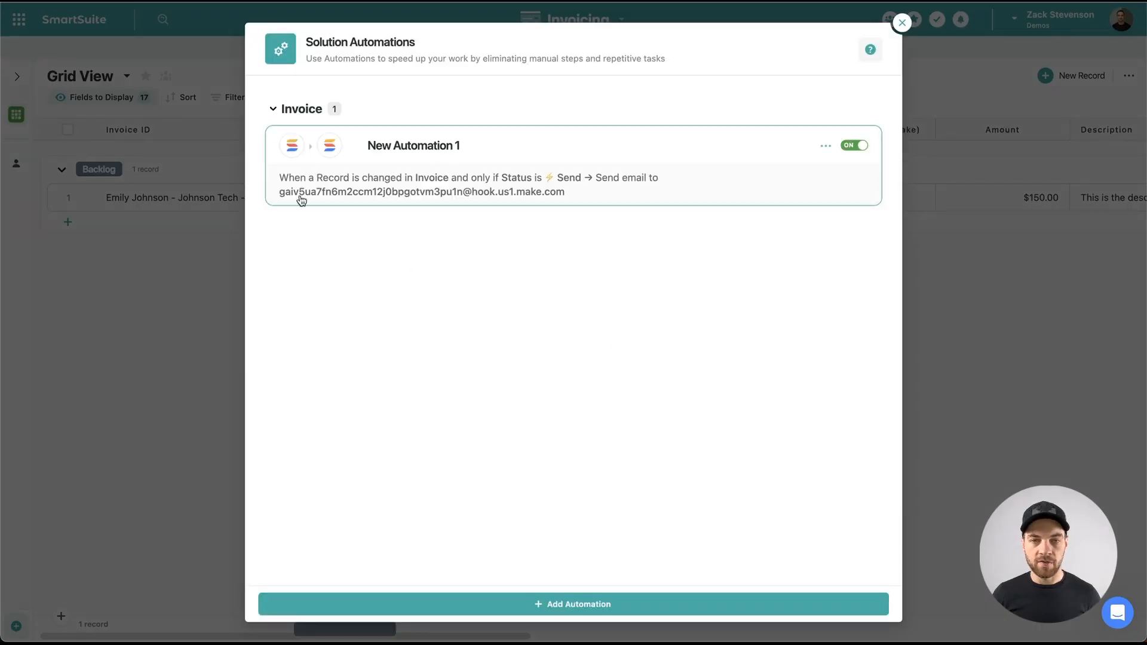
left_click(560, 605)
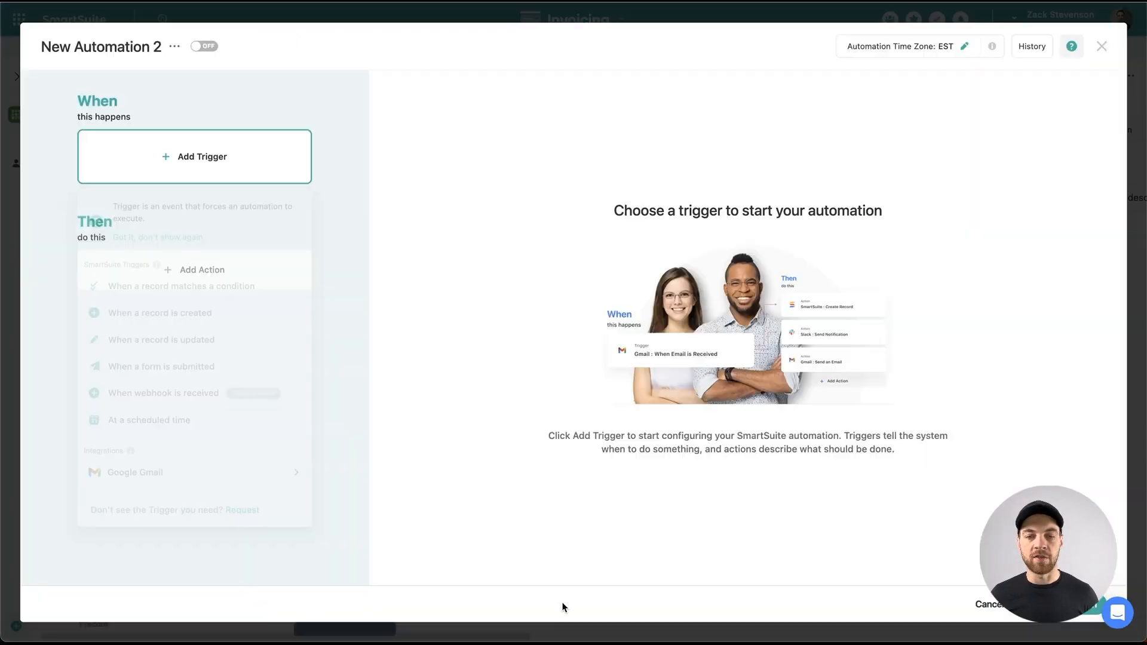
- Rename the new automation as "Create Invoice/Payment Link (Make Webhook)"
left_click(112, 42)
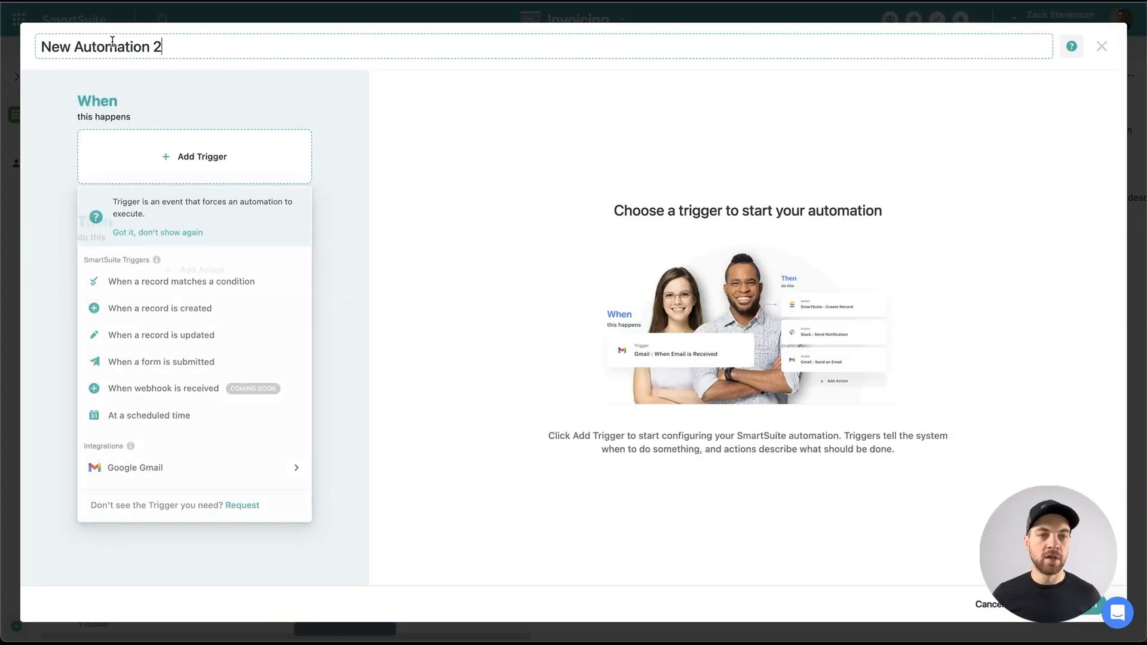
triple_click(112, 41)
type("Create I")
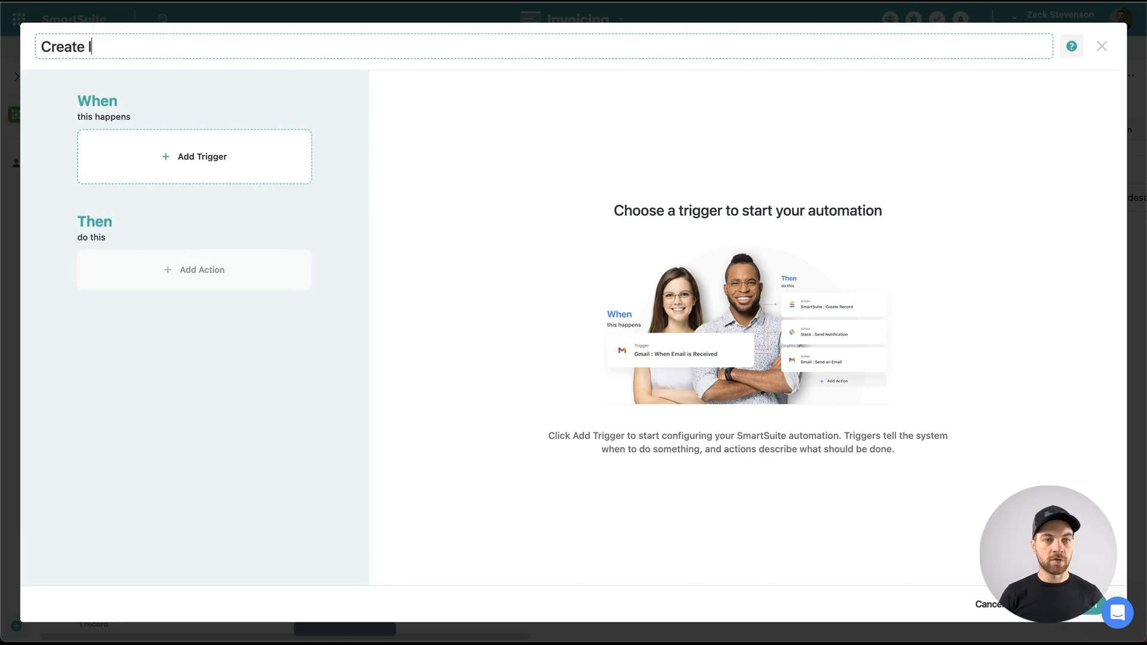
type("nvoice/Paym")
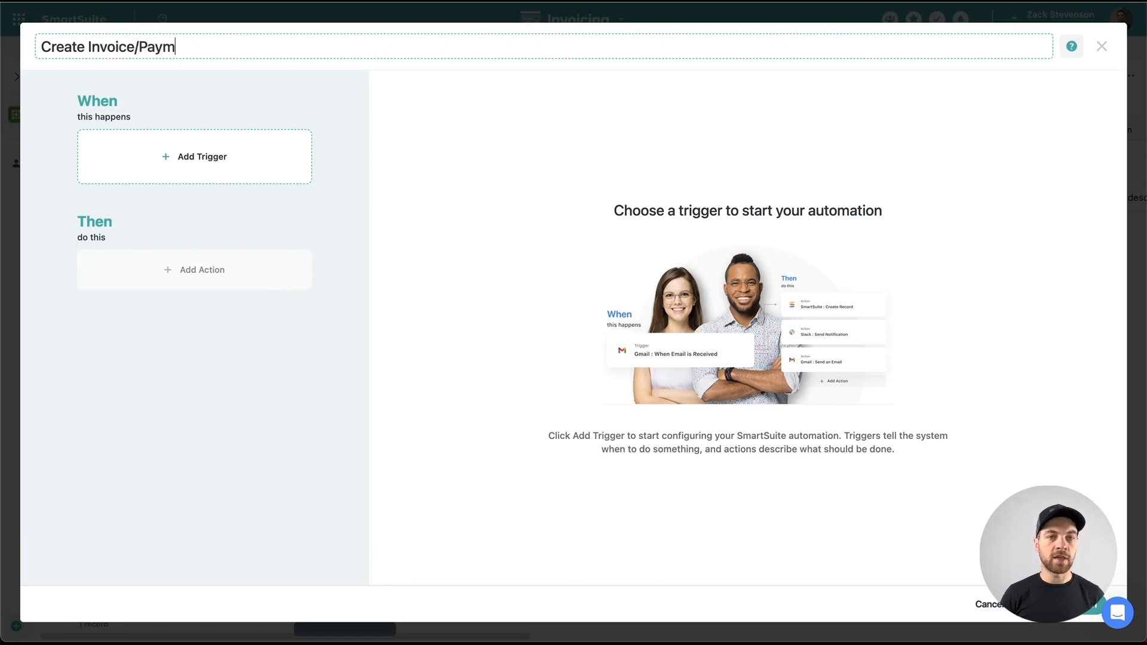
type("ent Link (Make Webhook)")
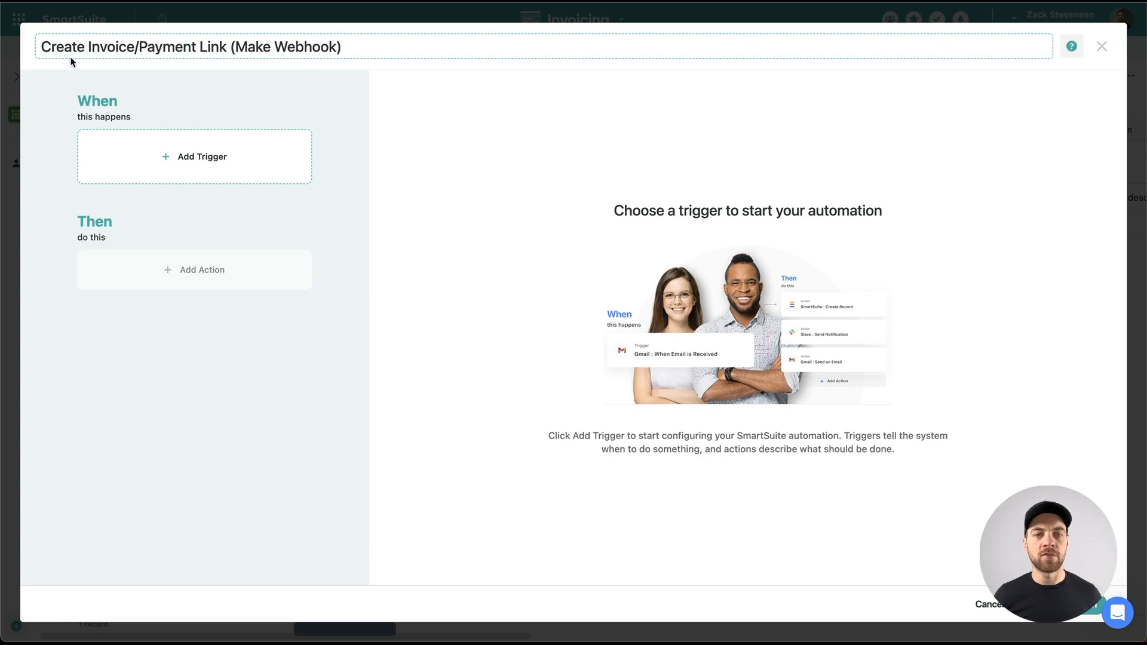
key("Return")
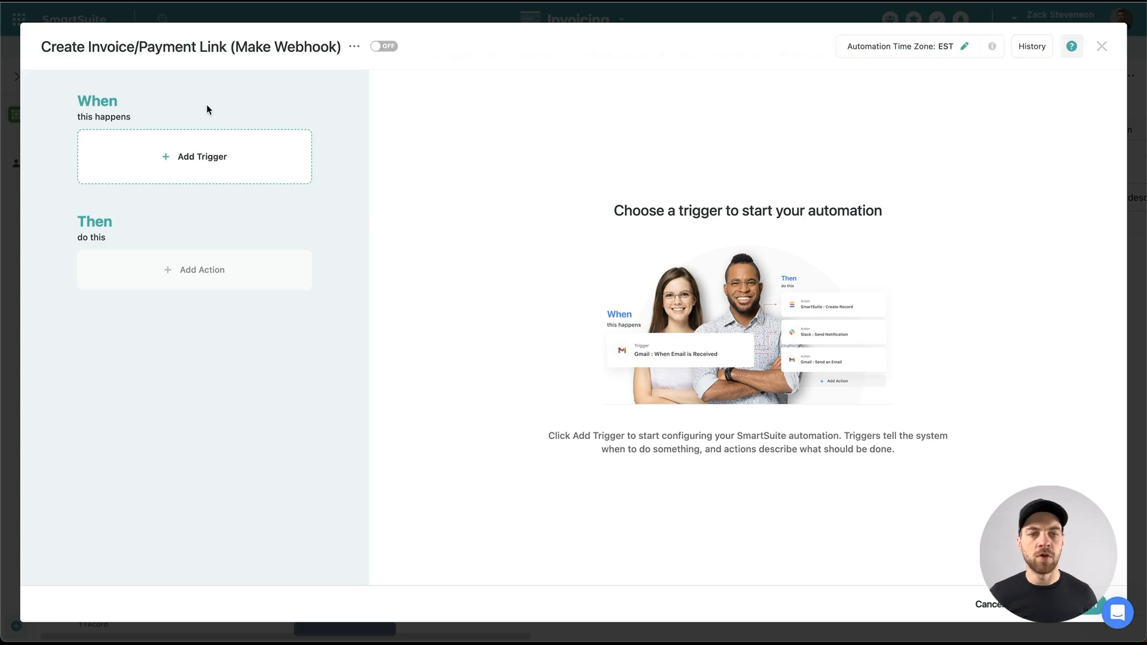
- Set the trigger to When a record matches a condition in the Invoice table, where Status is equal to Send
left_click(224, 156)
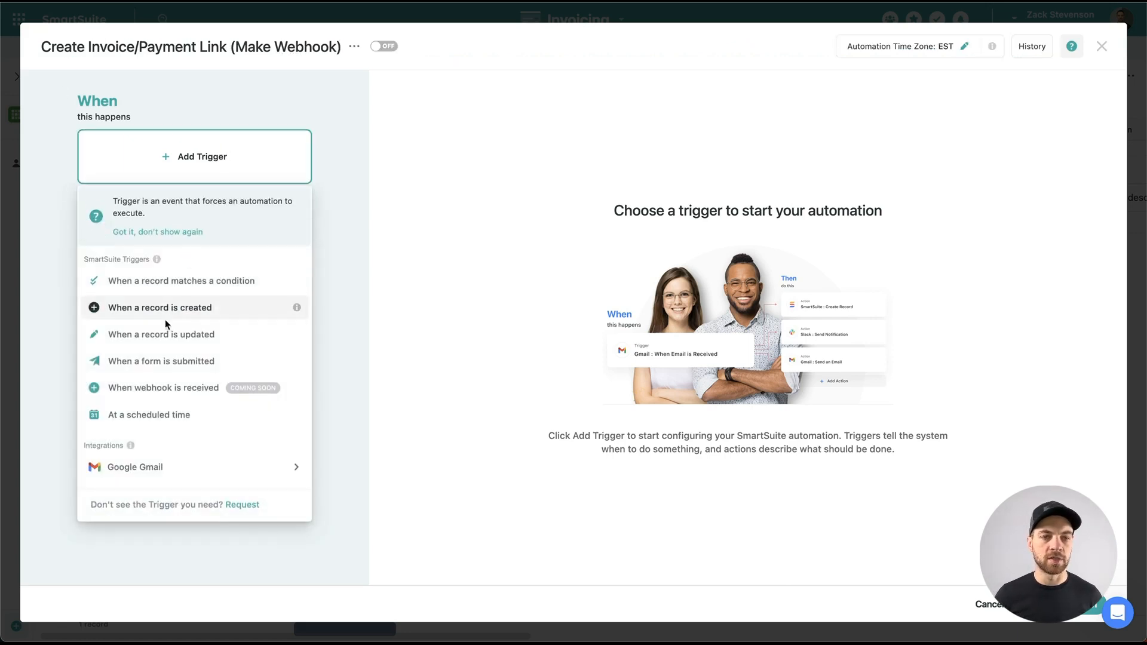
left_click(123, 289)
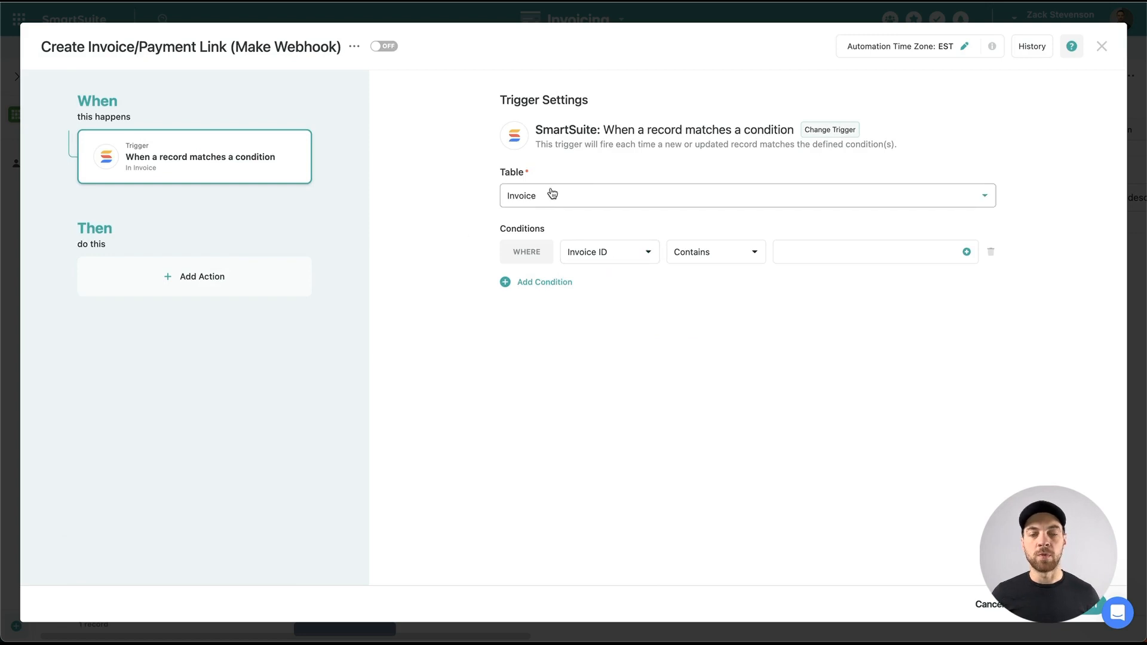
left_click(603, 259)
type("ta")
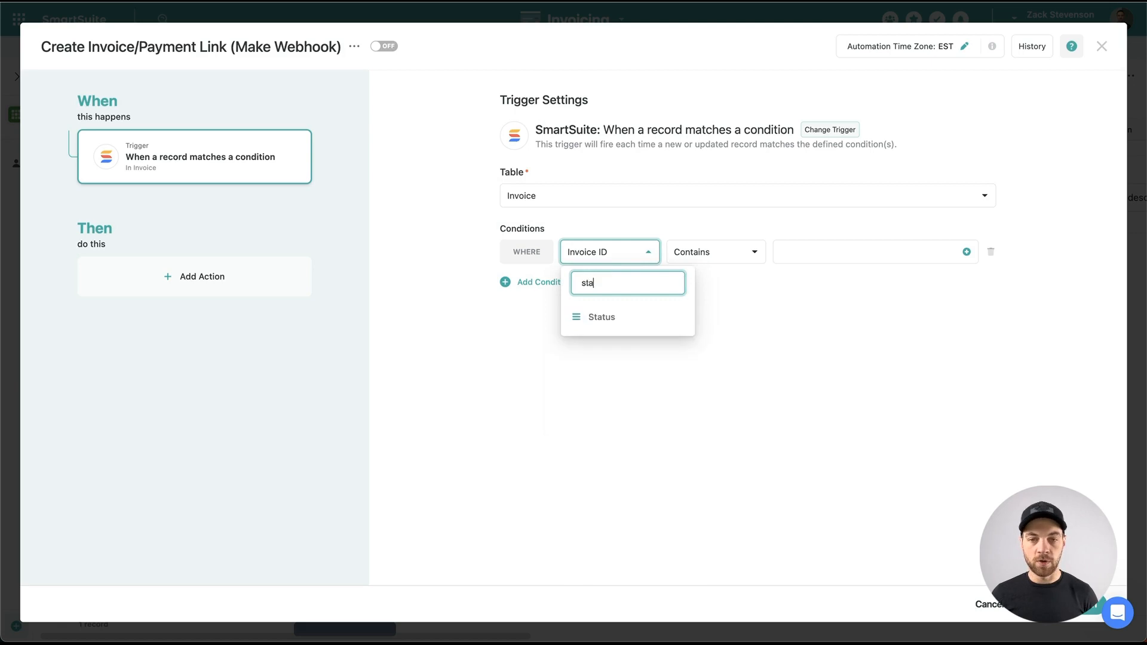
left_click(605, 317)
left_click(807, 251)
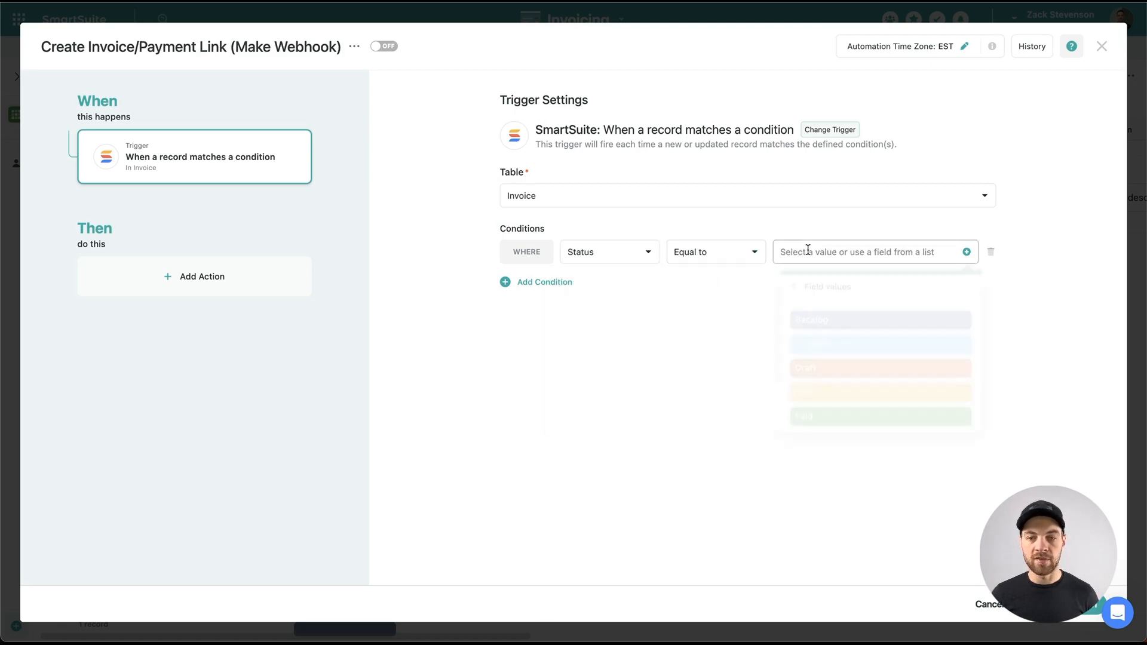
left_click(828, 341)
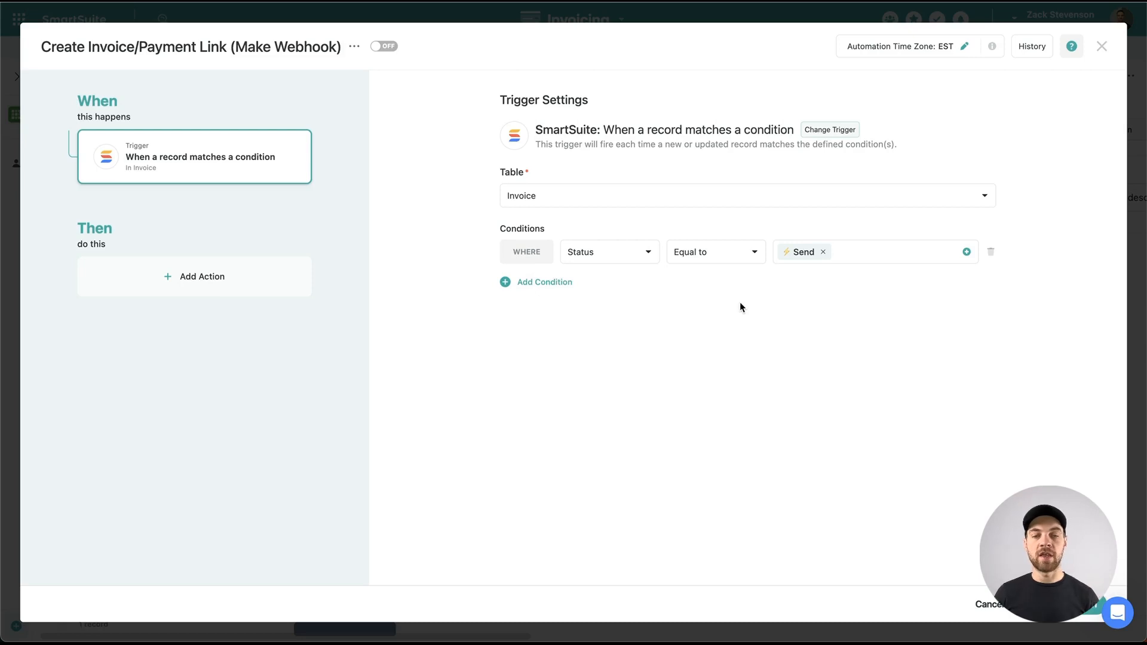
- Add a Send an email action and paste the copied mailhook address as its recipient
left_click(215, 289)
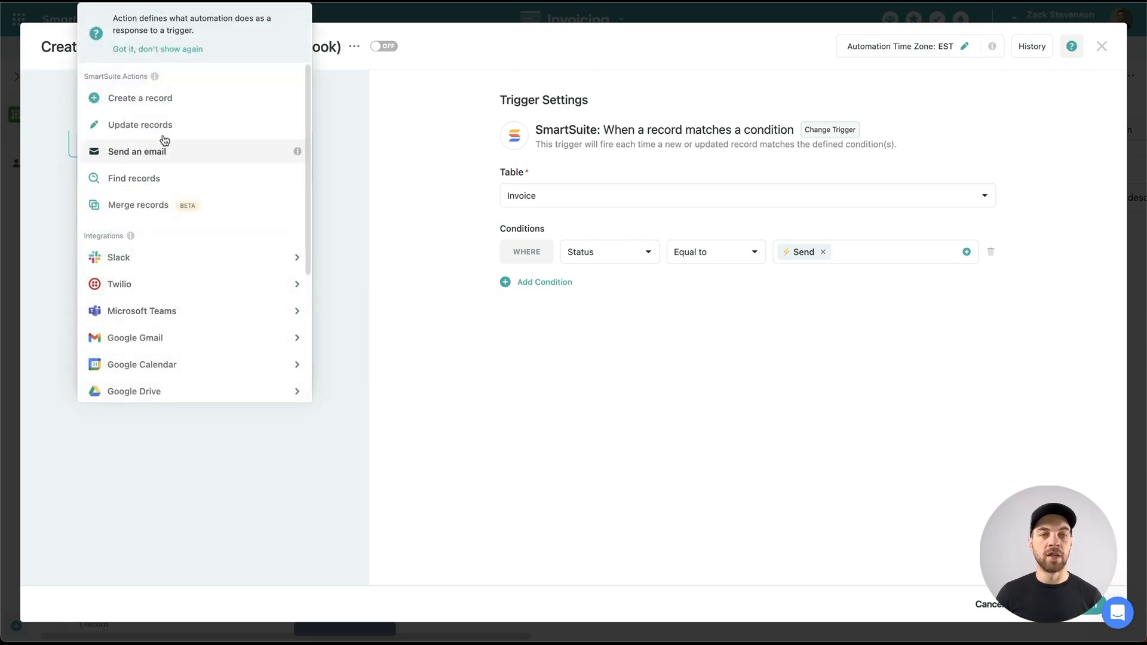
left_click(153, 153)
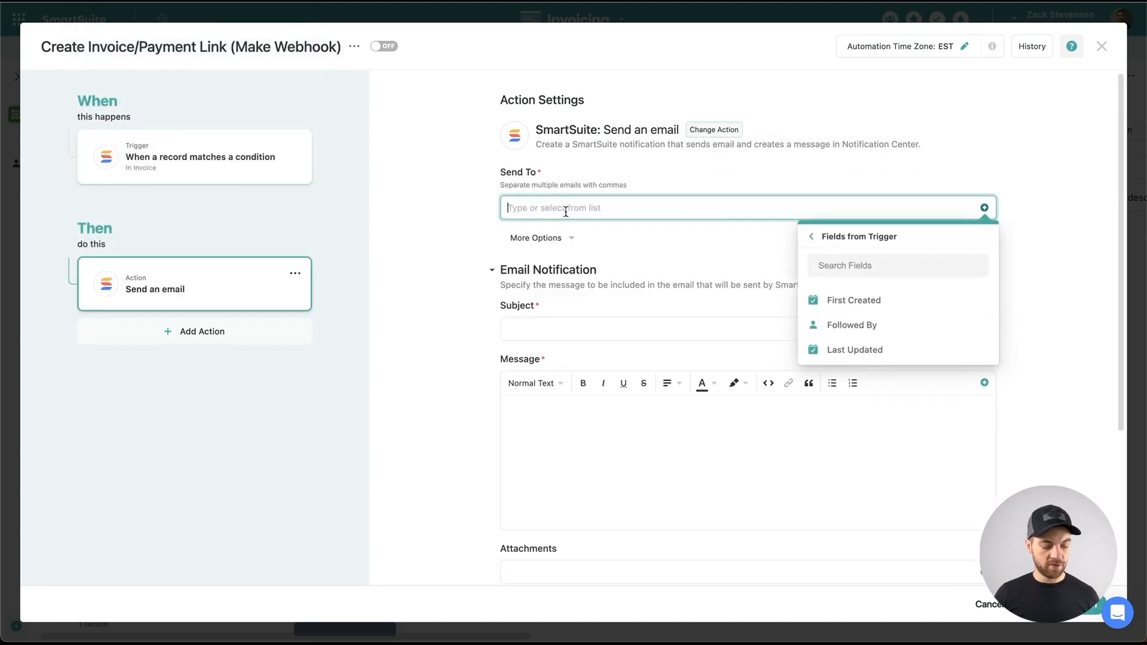
key("ctrl+v")
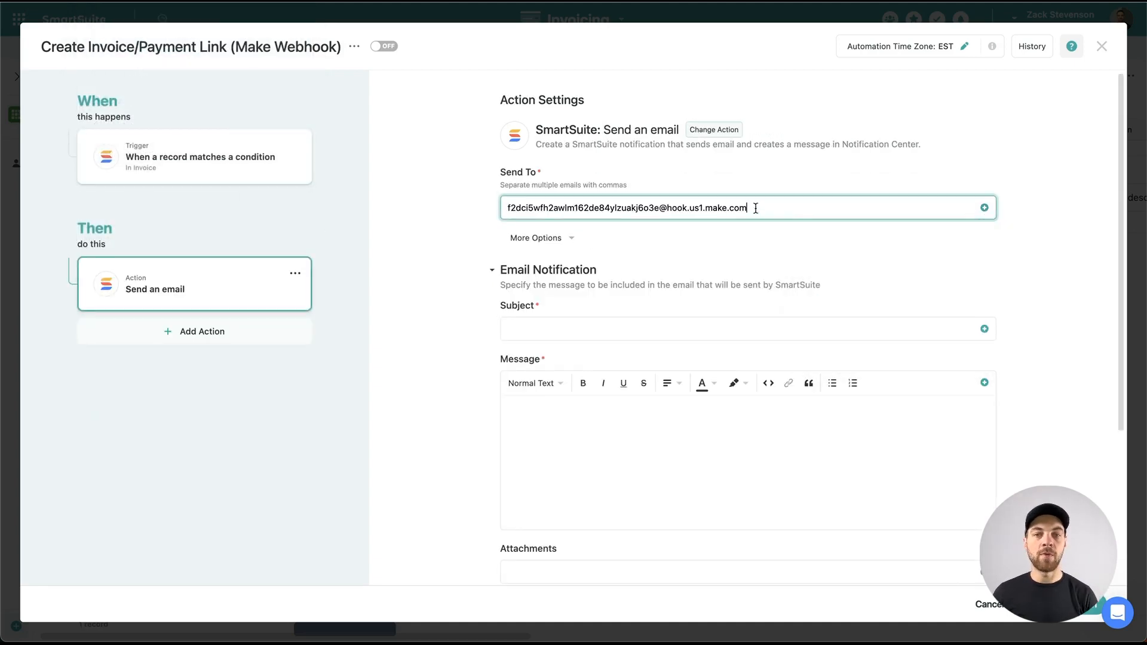
left_click_drag(750, 208, 506, 195)
left_click(718, 185)
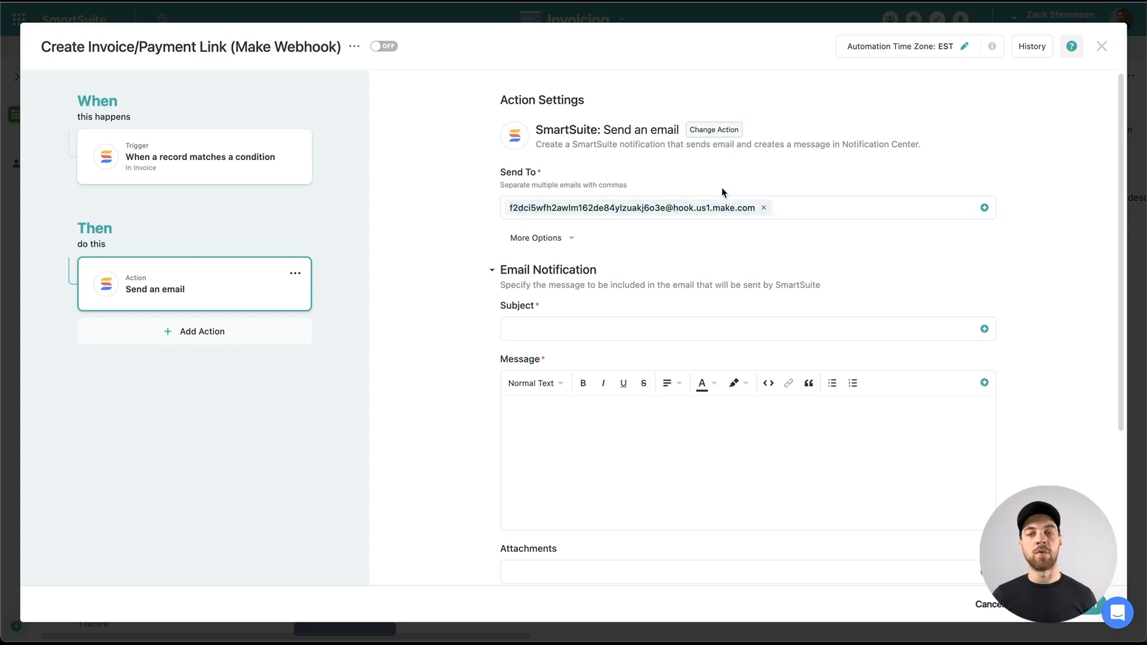
- Set the email subject to the trigger's Record ID field and the message to "This is a mailhook from SmartSuite"
left_click(622, 326)
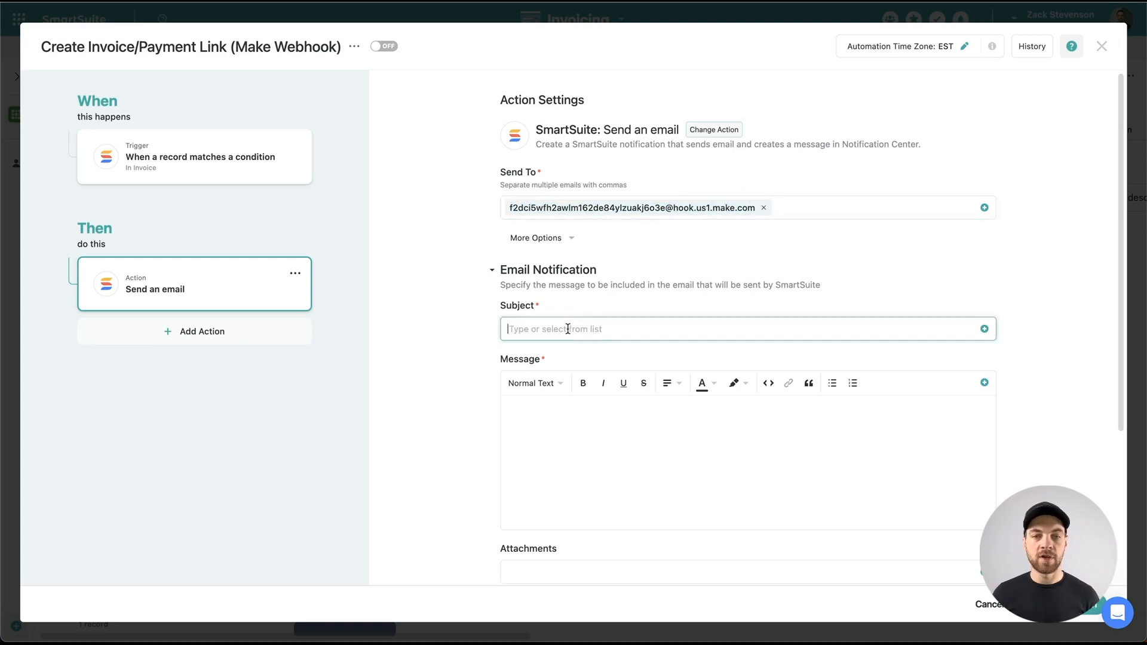
left_click(984, 330)
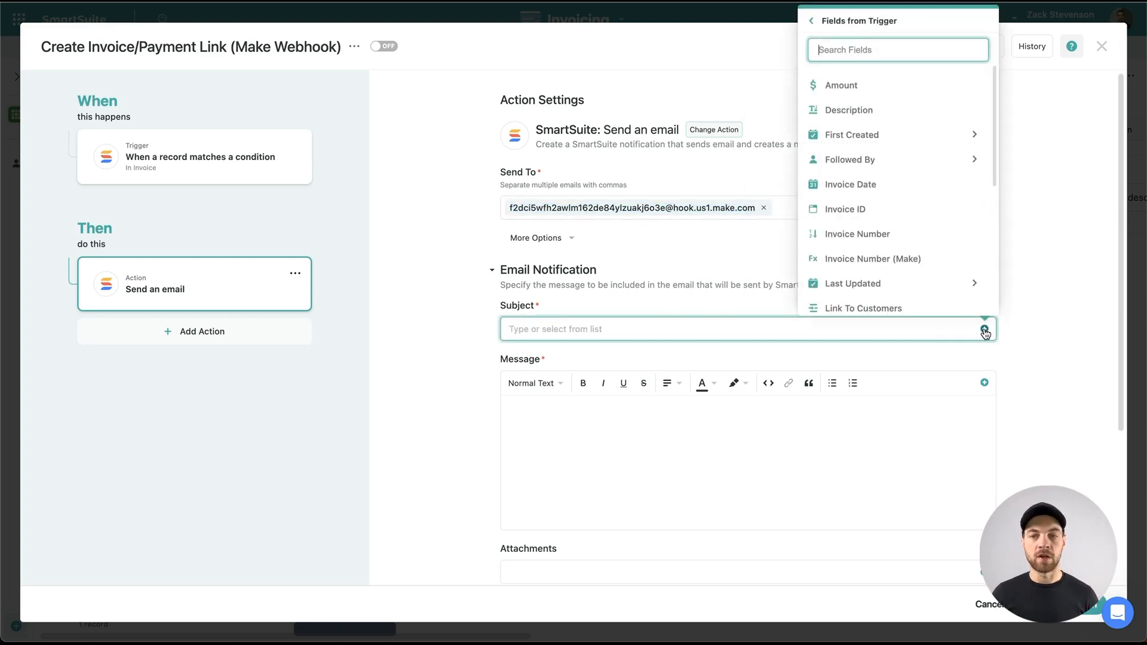
type("rec")
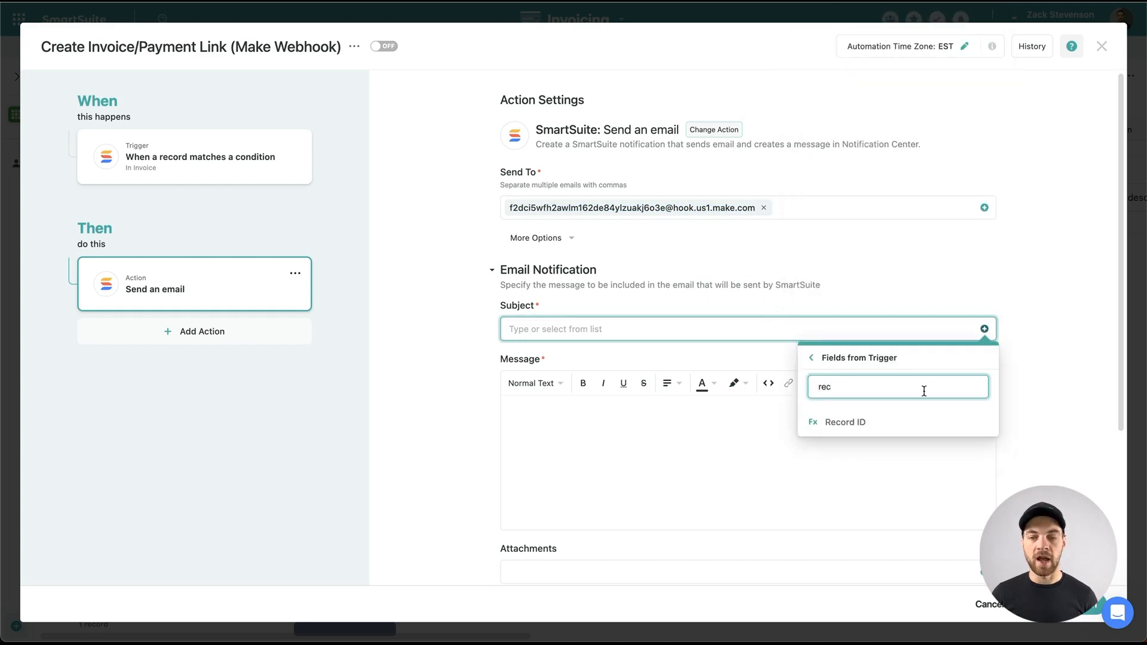
left_click(860, 423)
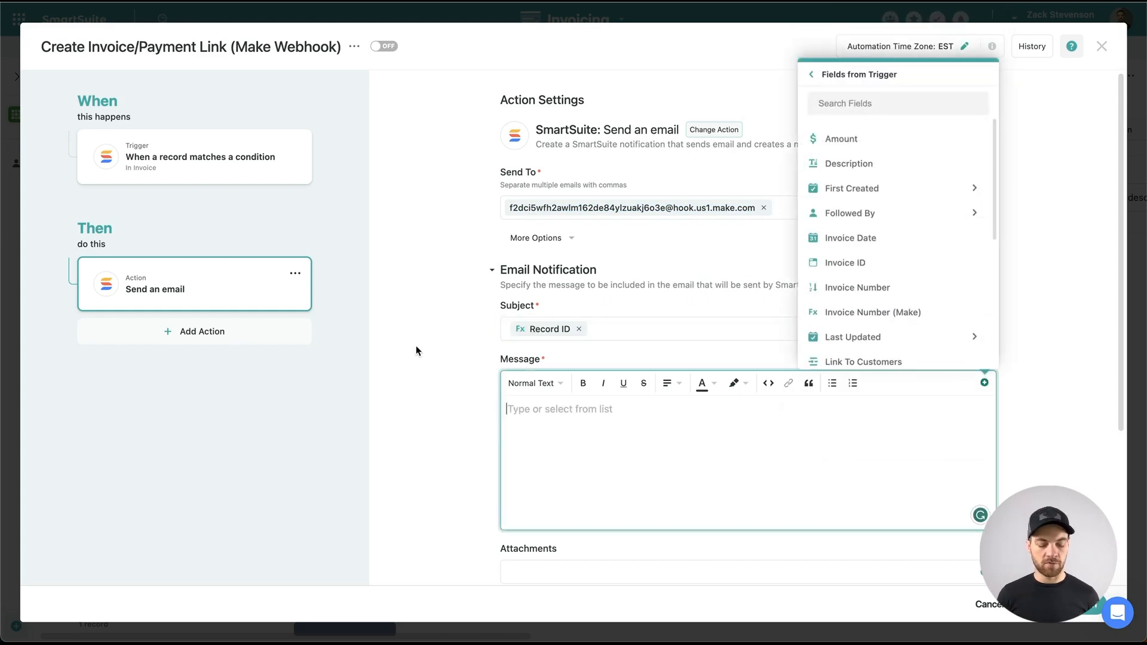
scroll(899, 539, "down", 2)
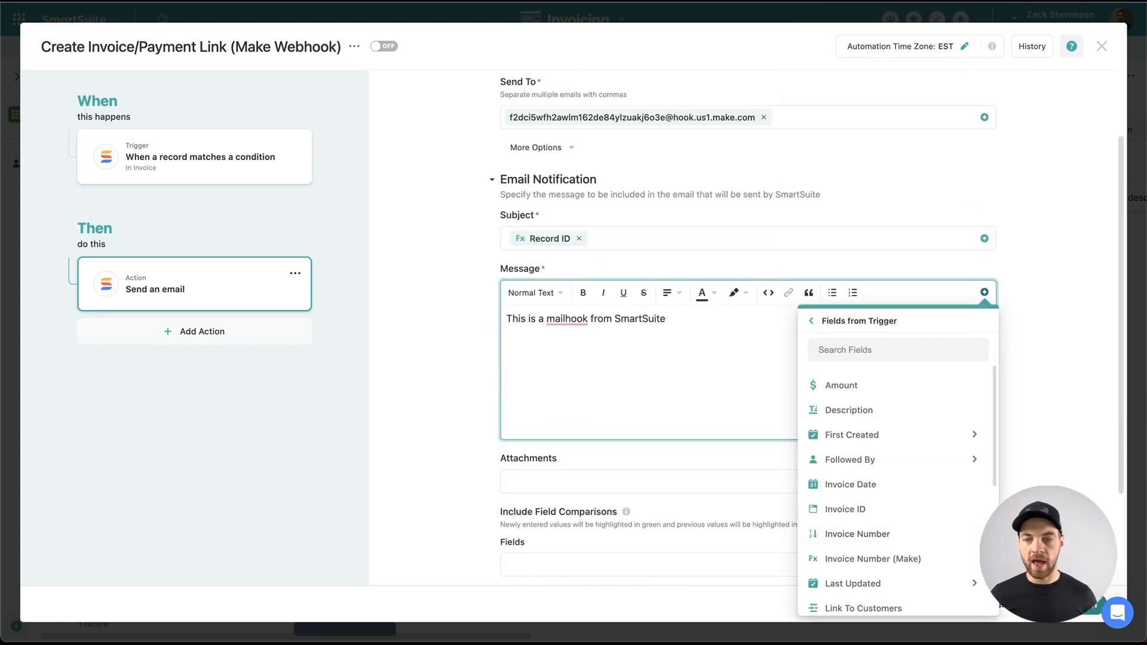
- Save the automation switched on, and close the solution's automations list
left_click(1069, 604)
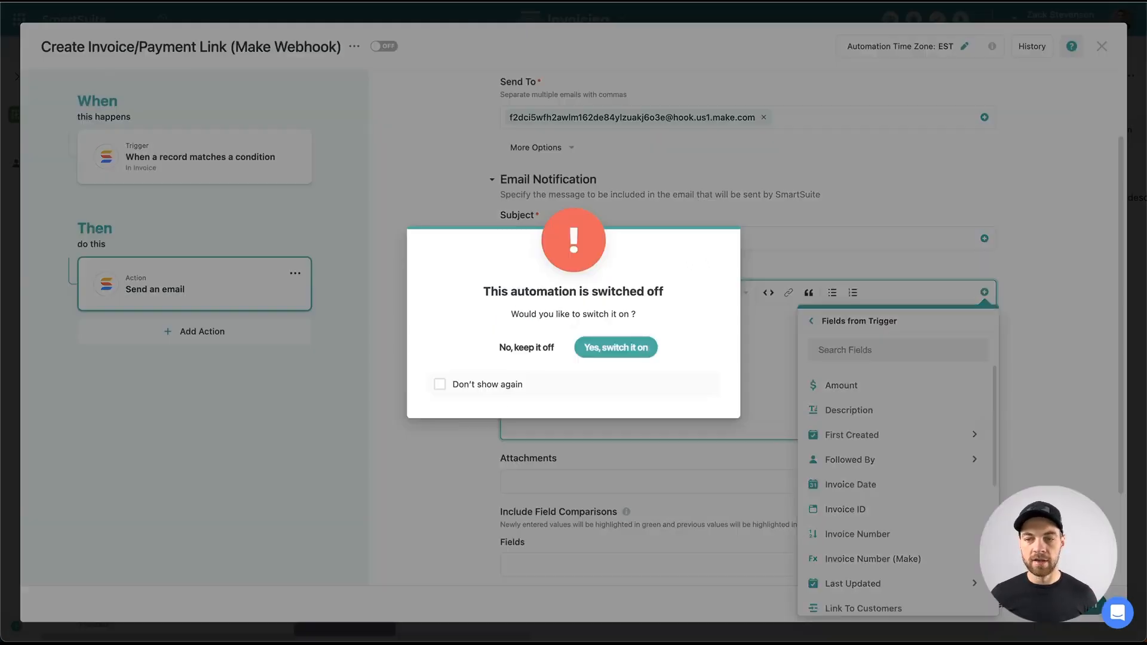
left_click(617, 349)
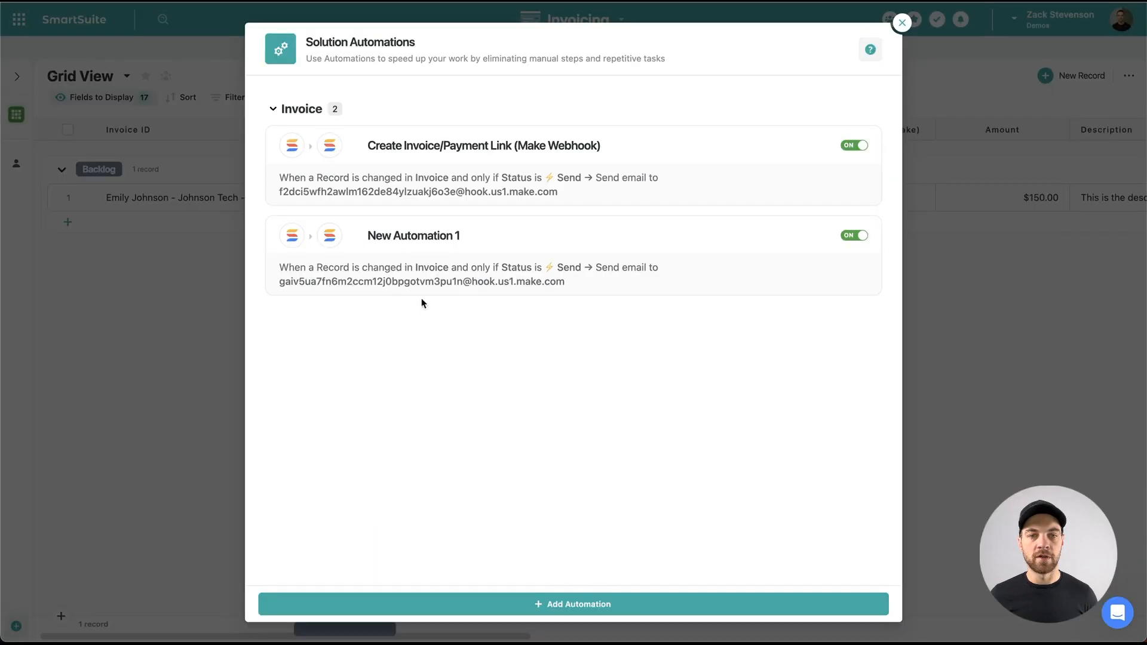
left_click(911, 98)
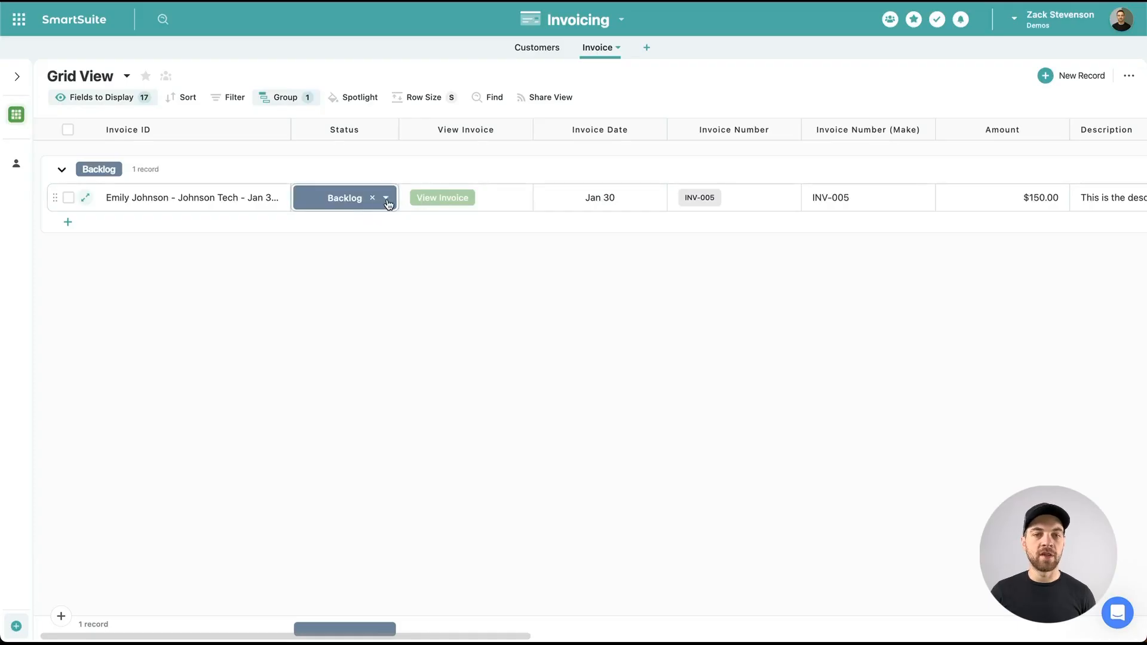
- Check the backlog invoice's Status options, and the Import Blueprint option in the Make scenario, without choosing anything
left_click(385, 199)
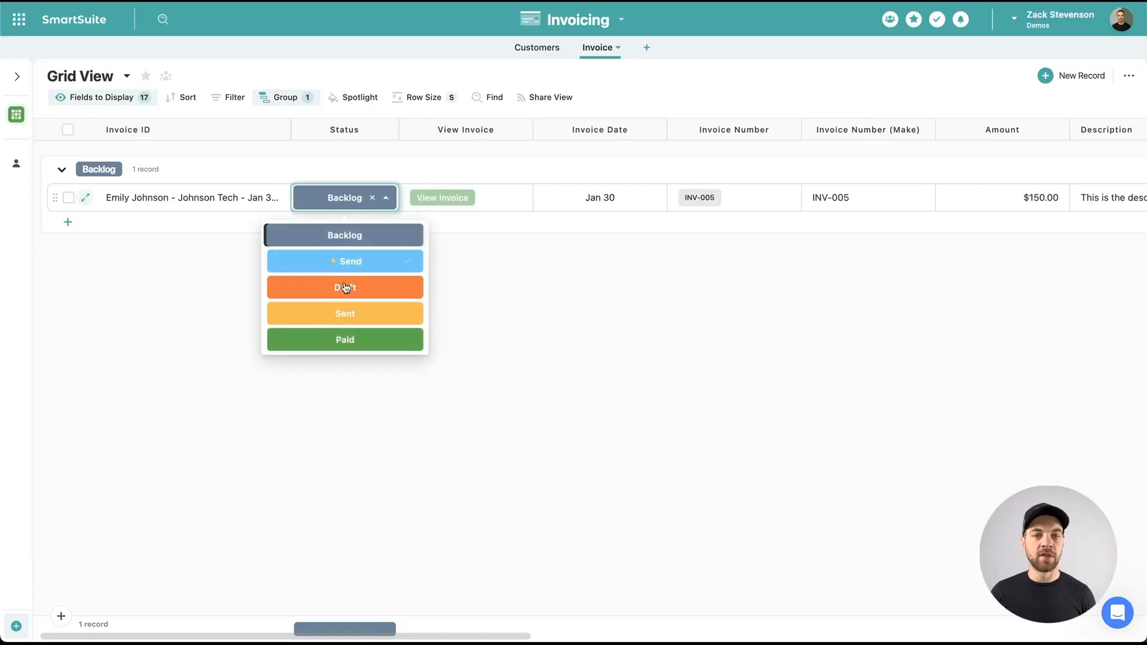
left_click(501, 292)
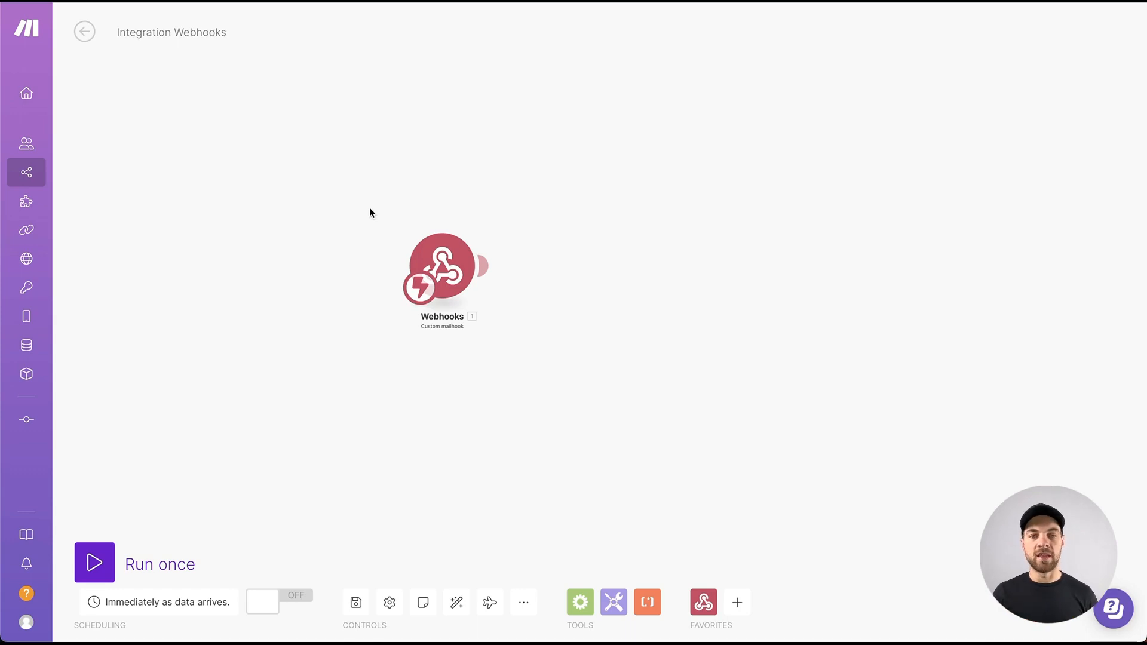
left_click(524, 602)
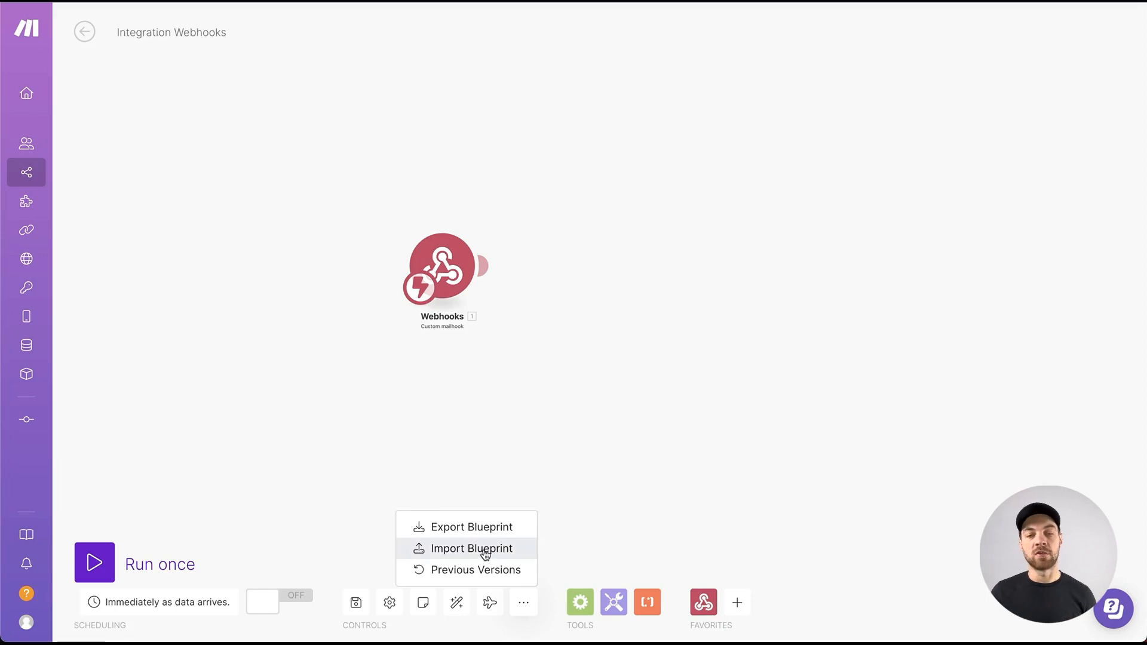
left_click(361, 474)
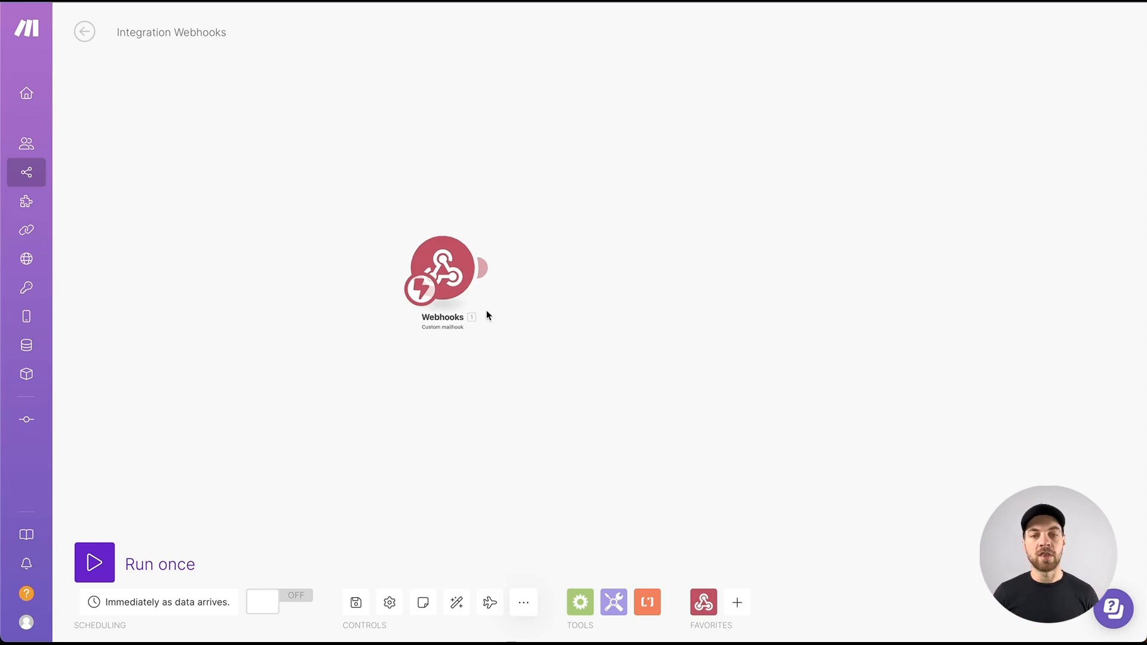
- Add a SmartSuite Get a Record module after the Webhooks trigger in the Make scenario
left_click(482, 269)
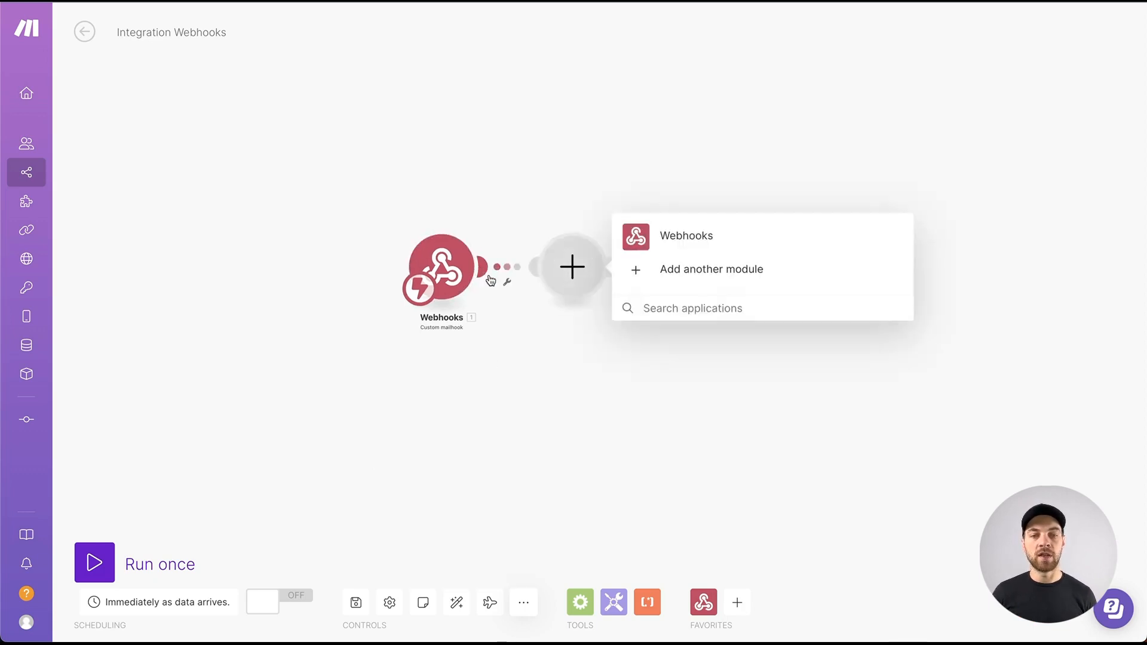
type("smart")
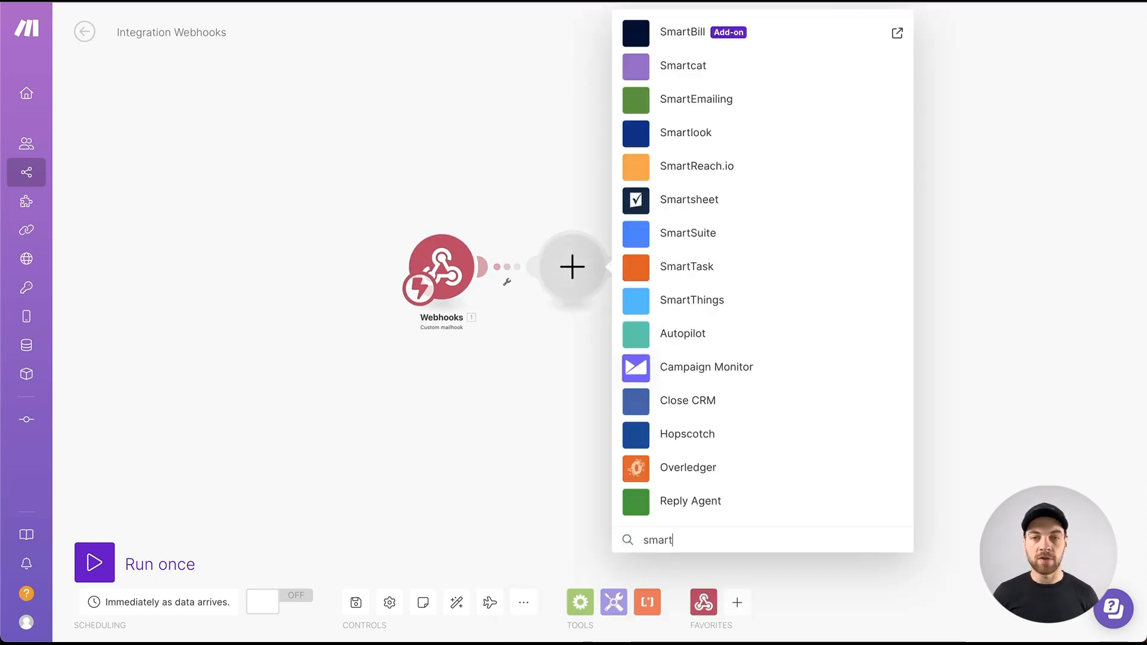
left_click(723, 233)
left_click(719, 280)
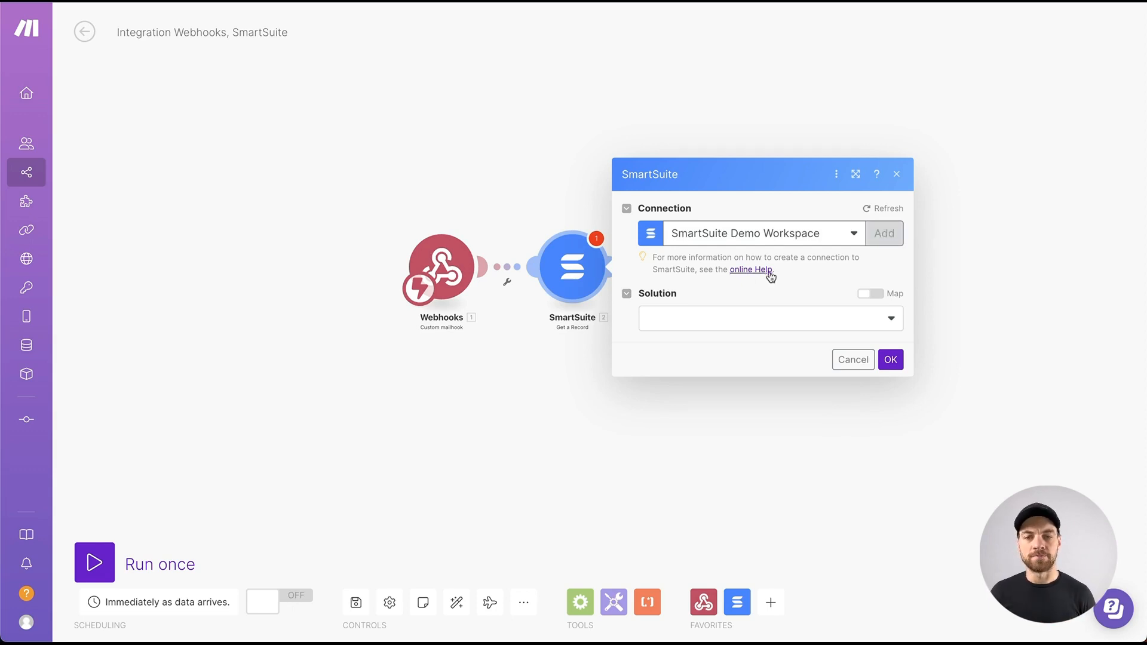
- Point the Get a Record module at the Invoice table of the Invoicing solution
left_click(679, 325)
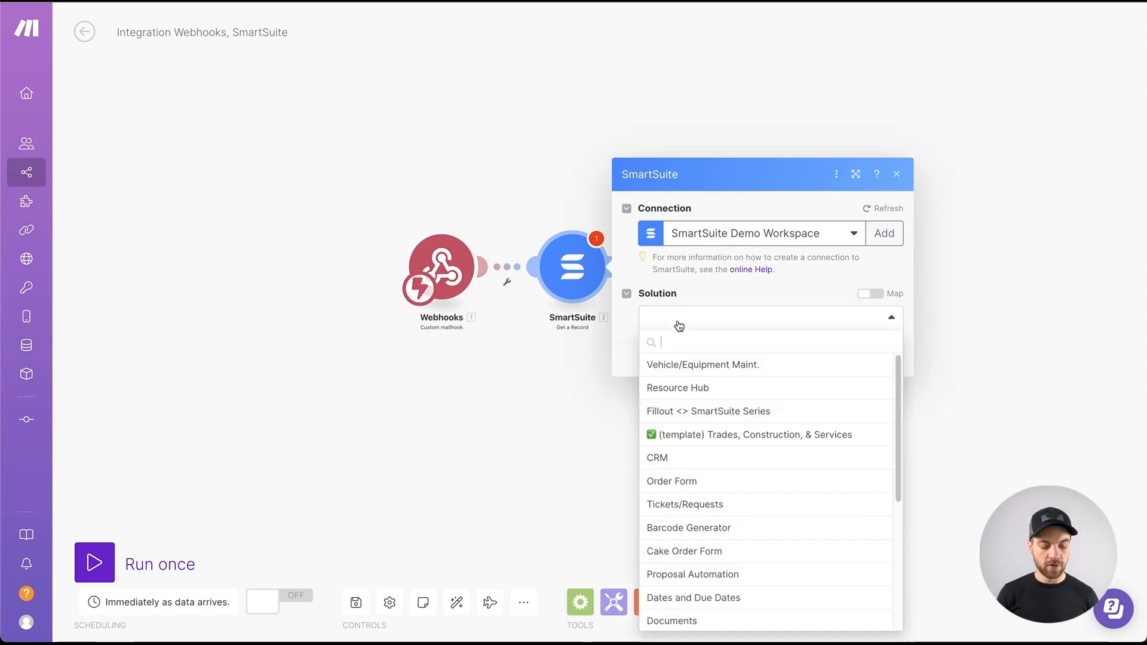
type("inv")
left_click(681, 360)
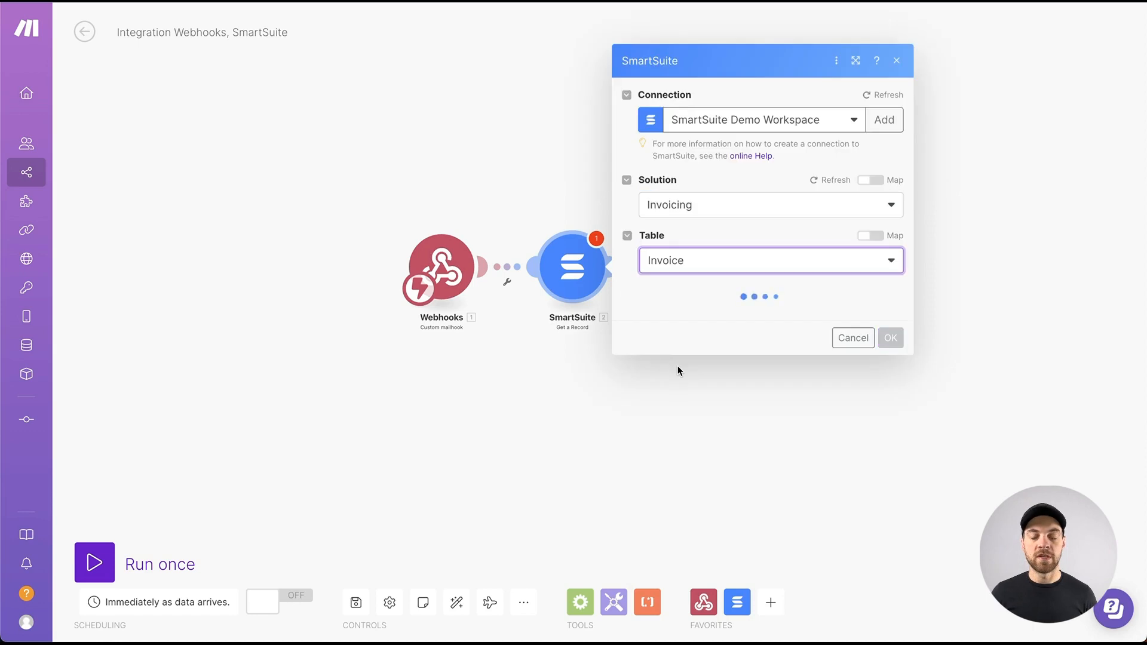
- Make the module search by the Record ID field using the mailhook's Subject as the search value, and save it
left_click(690, 316)
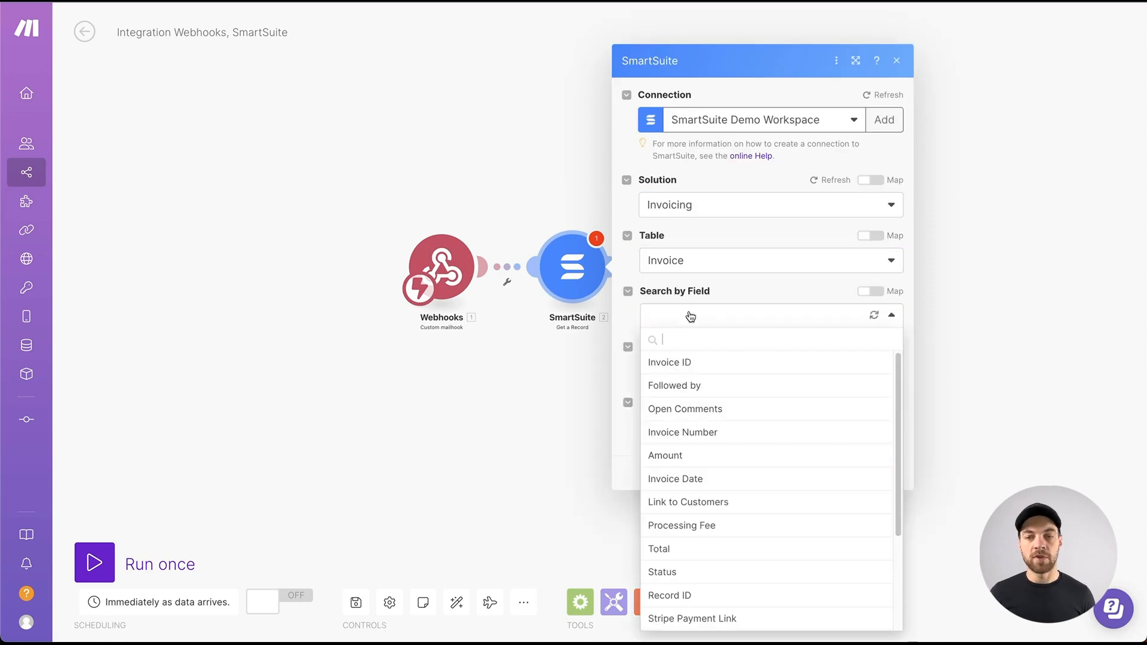
type("rec")
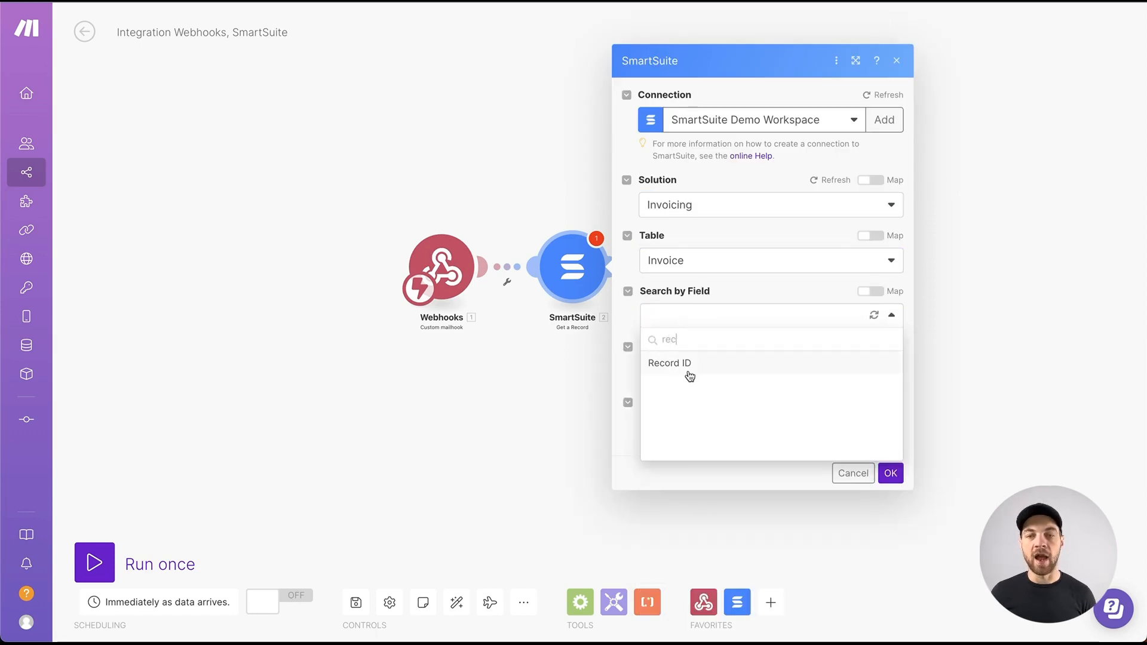
left_click(690, 364)
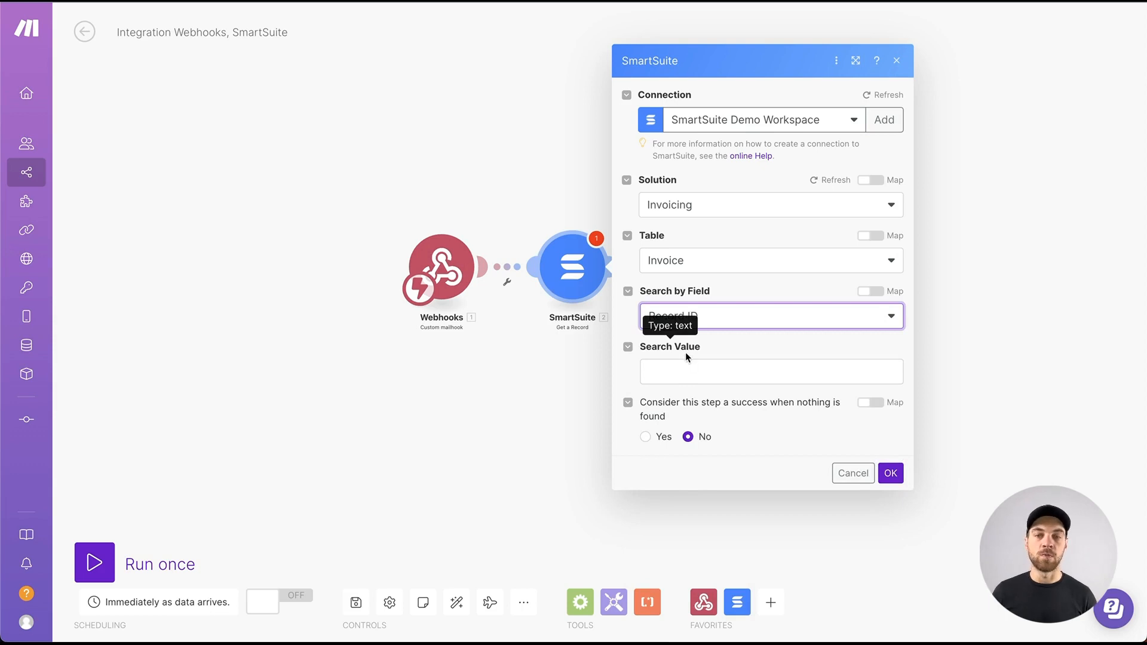
left_click(702, 375)
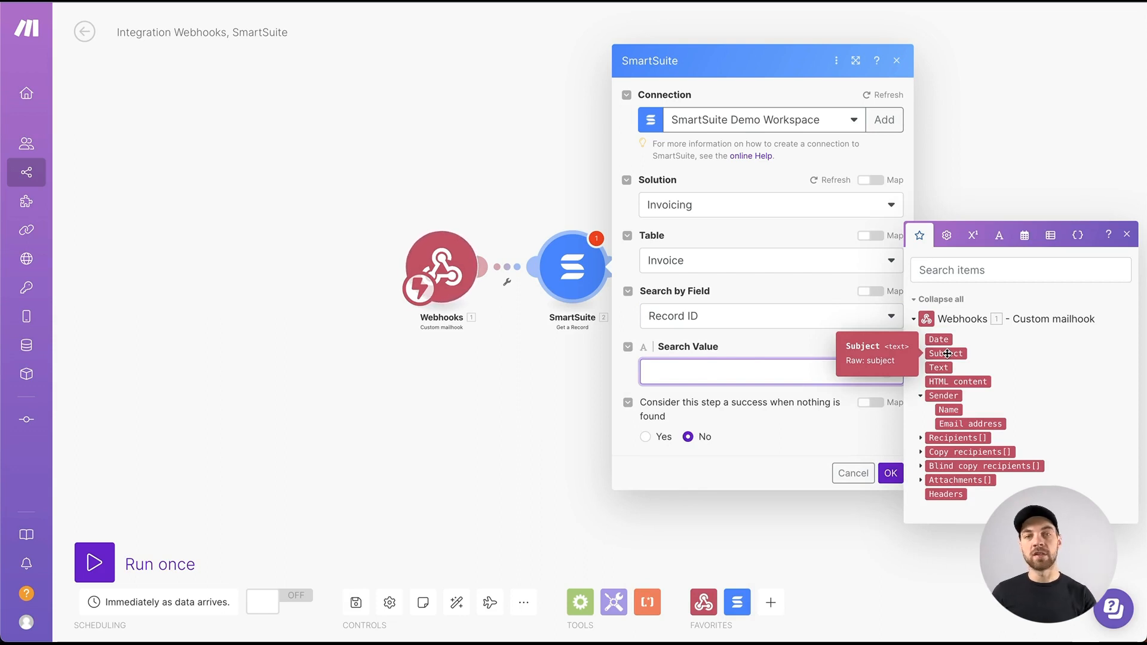
left_click(946, 353)
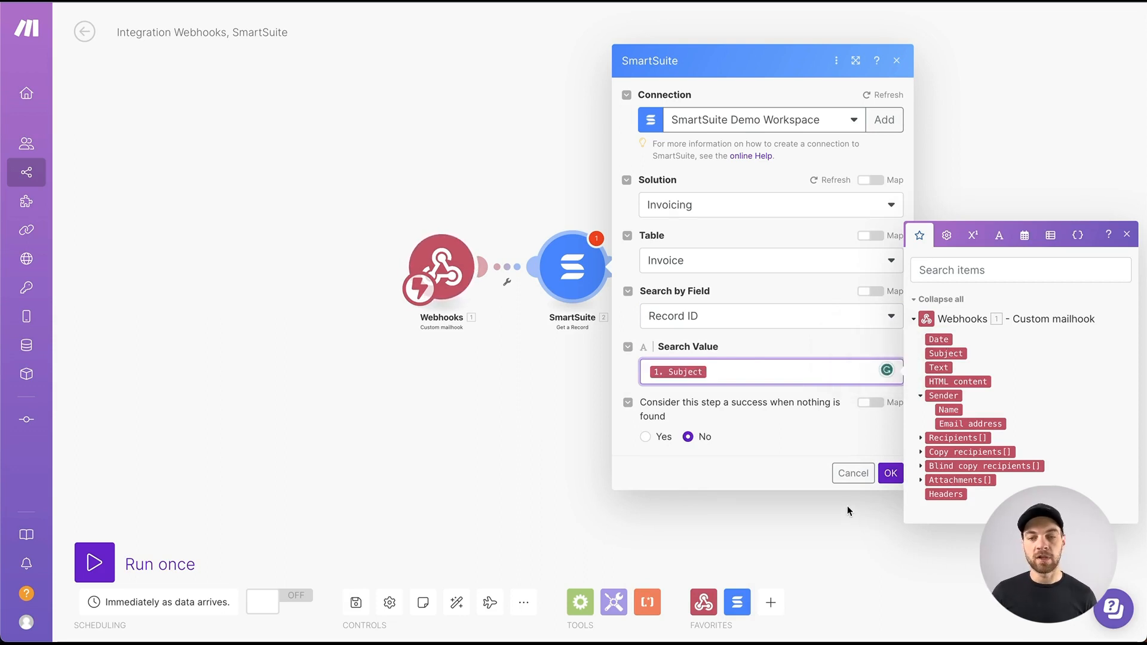
left_click(890, 473)
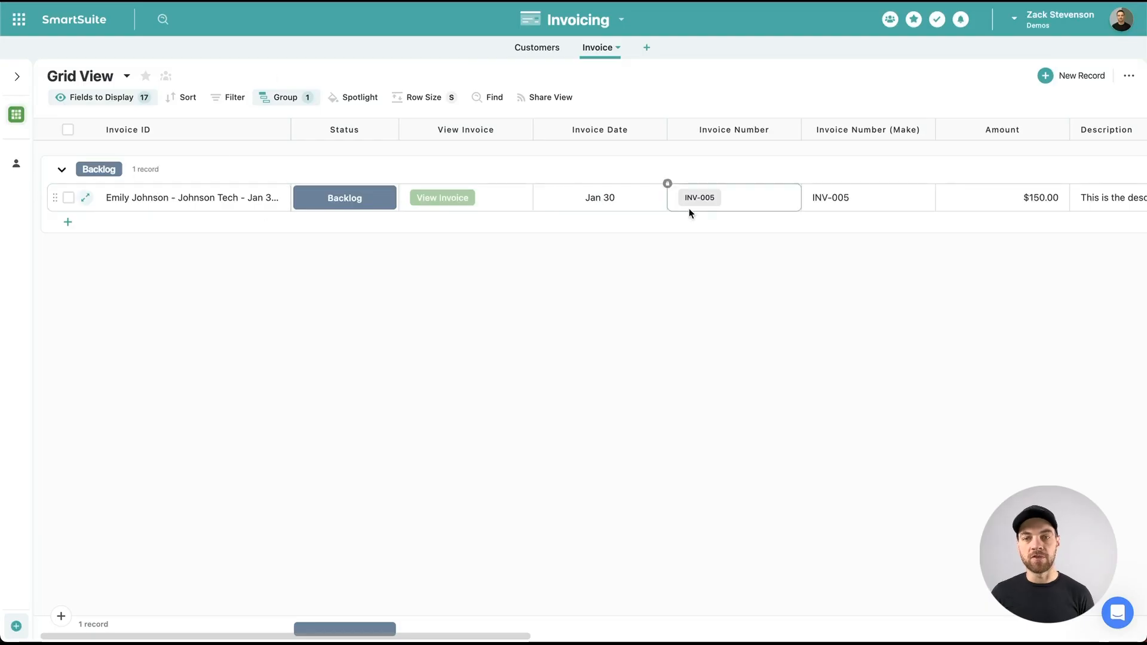
- Examine the invoice record's amount, description, customer link, total and record ID fields in the SmartSuite Invoice grid
scroll(486, 198, "right", 5)
scroll(494, 204, "right", 10)
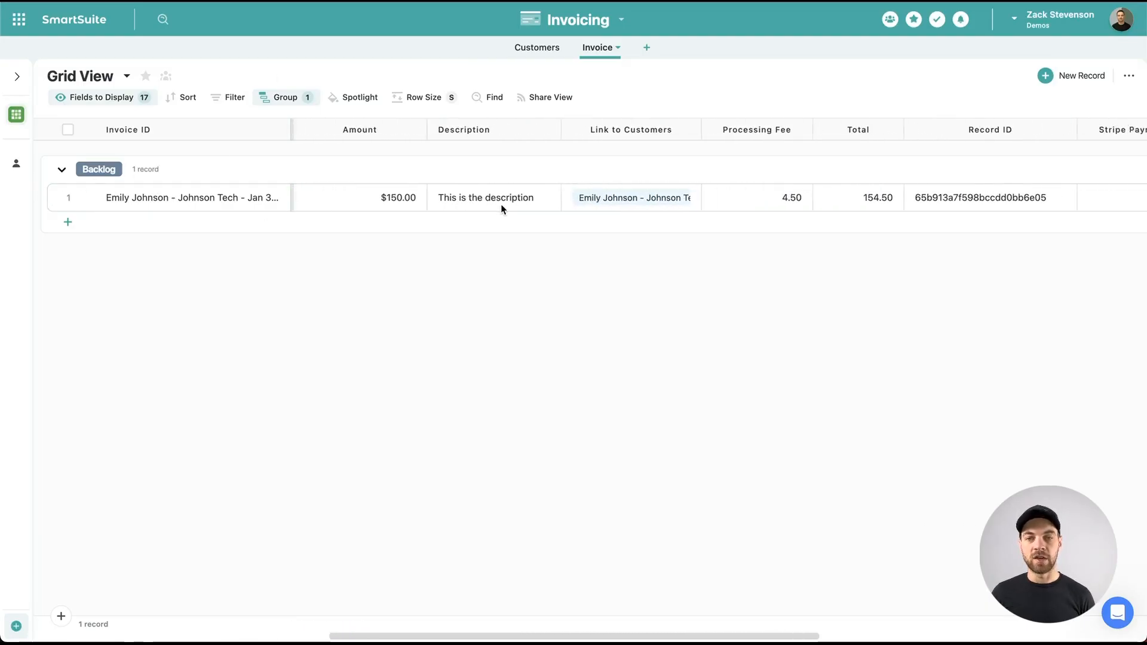
scroll(478, 251, "left", 1)
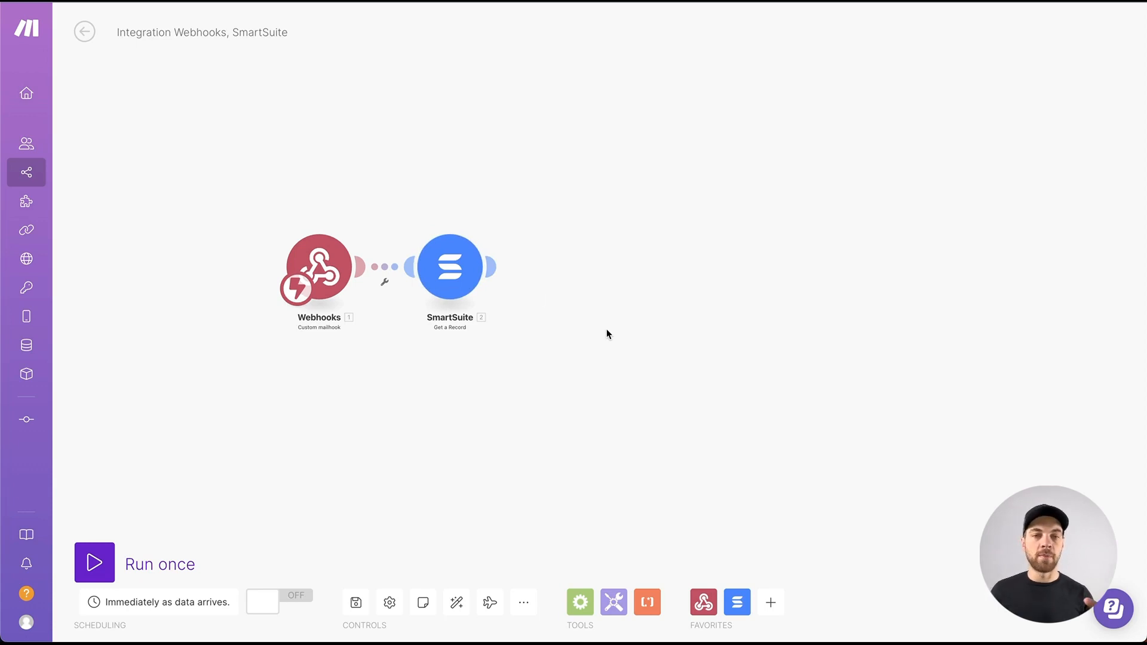
- In the Make scenario, add a second SmartSuite Get a Record module for the Invoicing solution's Customers table
left_click(491, 267)
left_click(686, 251)
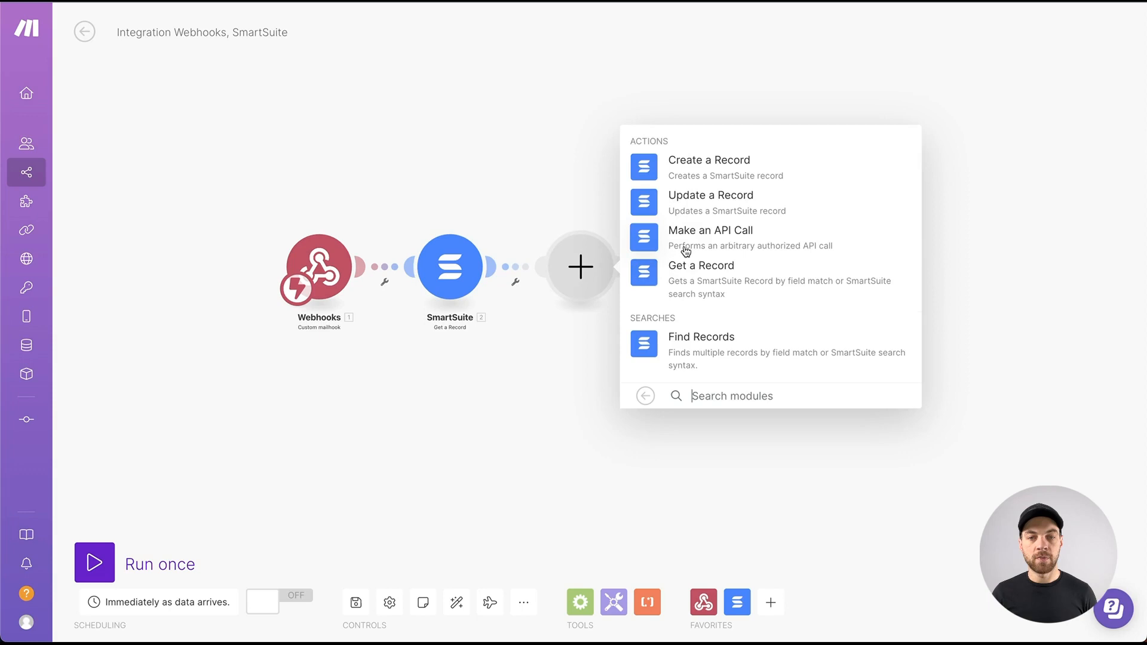
left_click(684, 281)
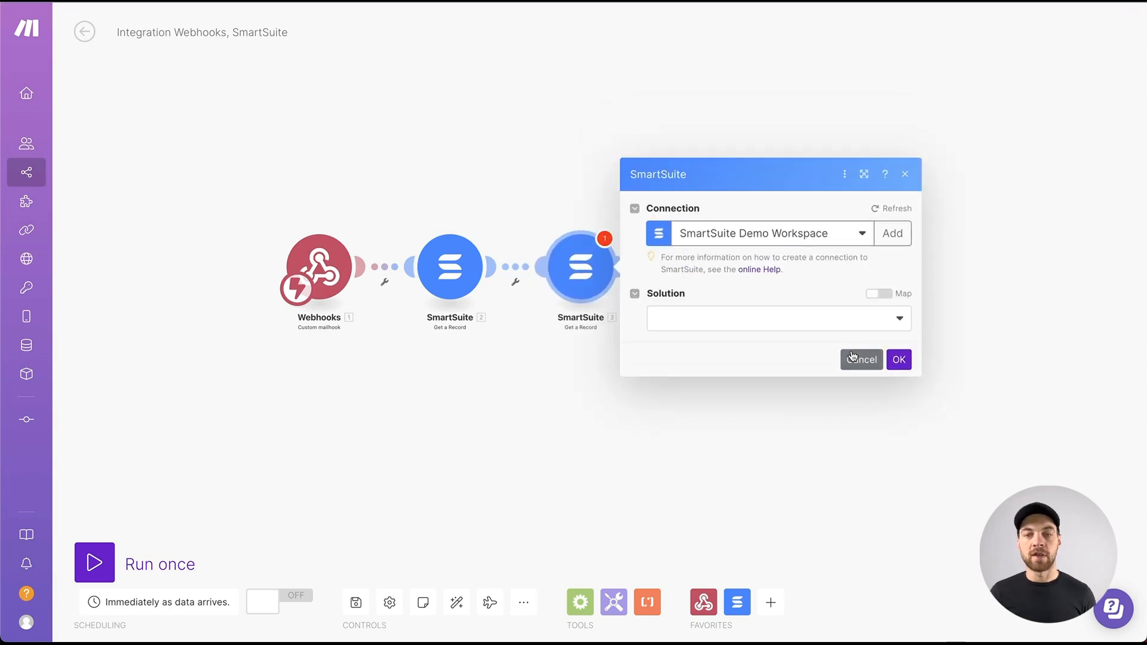
left_click(684, 318)
type("invo")
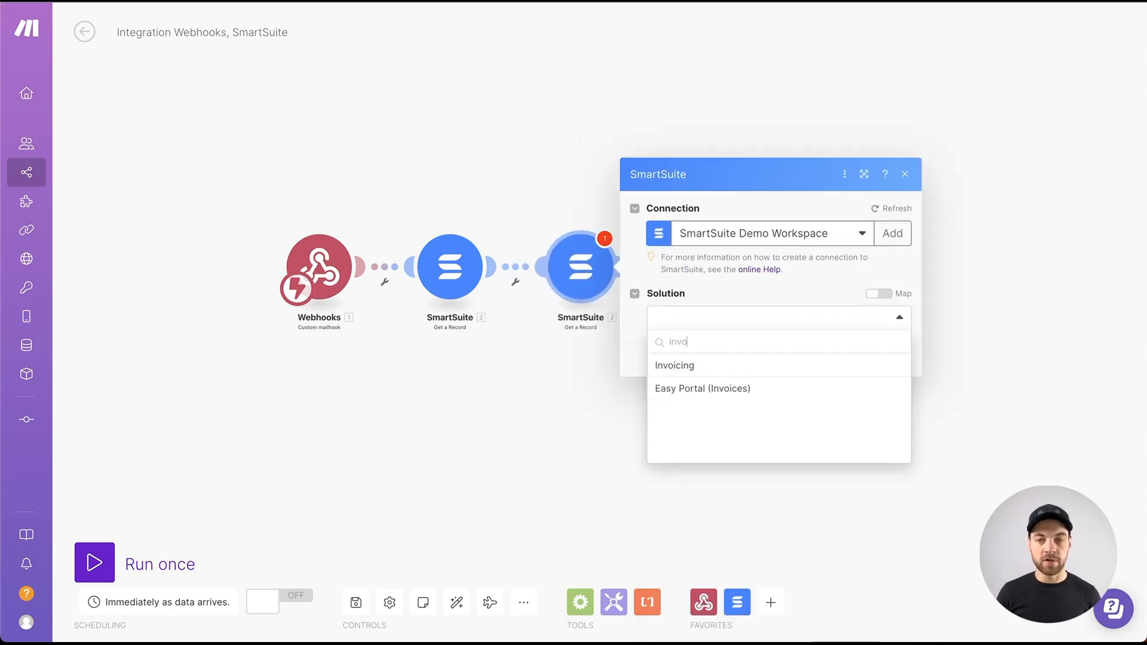
left_click(724, 366)
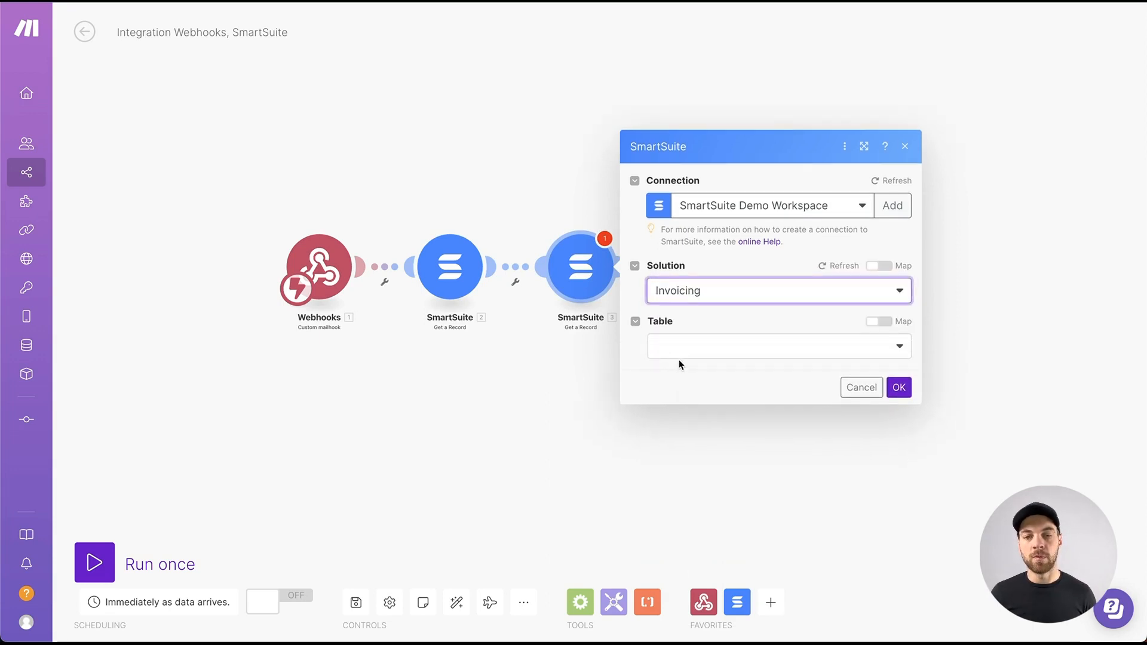
left_click(681, 355)
left_click(686, 398)
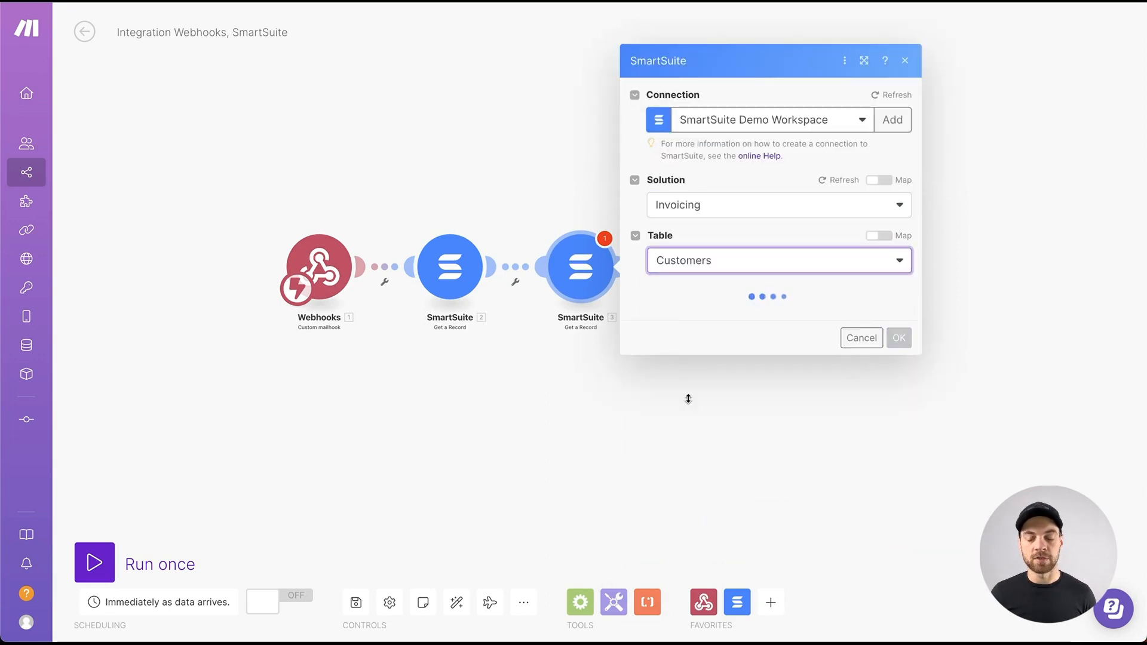
- Make the module search by Customer ID using the first() function on the invoice's Link to Customers, and save it
left_click(690, 322)
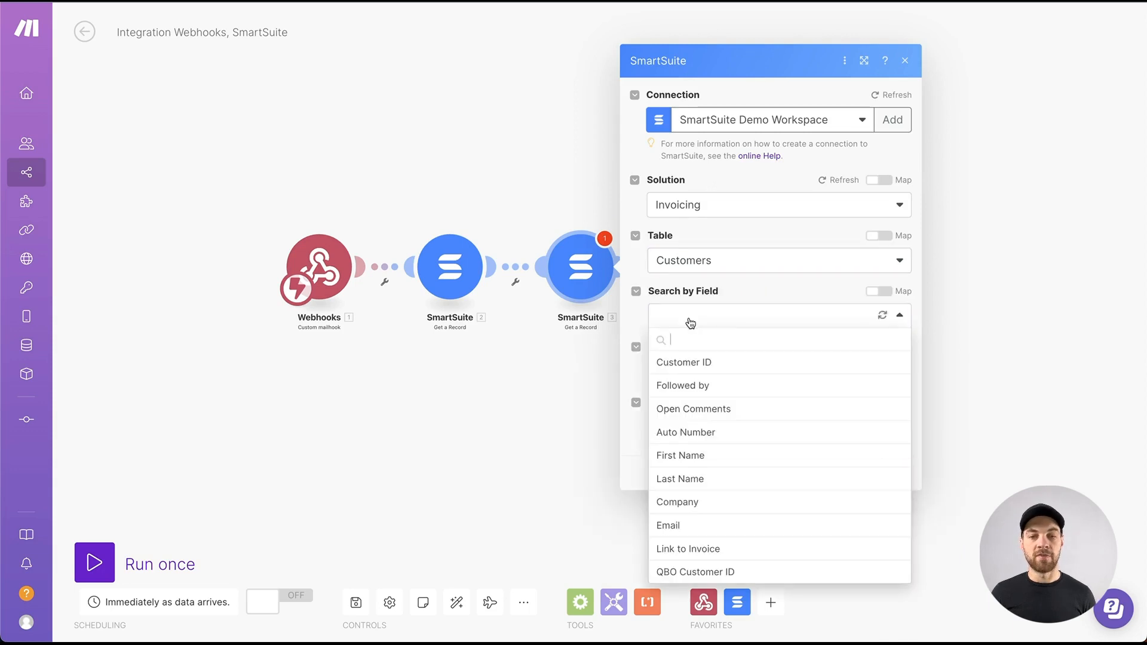
left_click(748, 364)
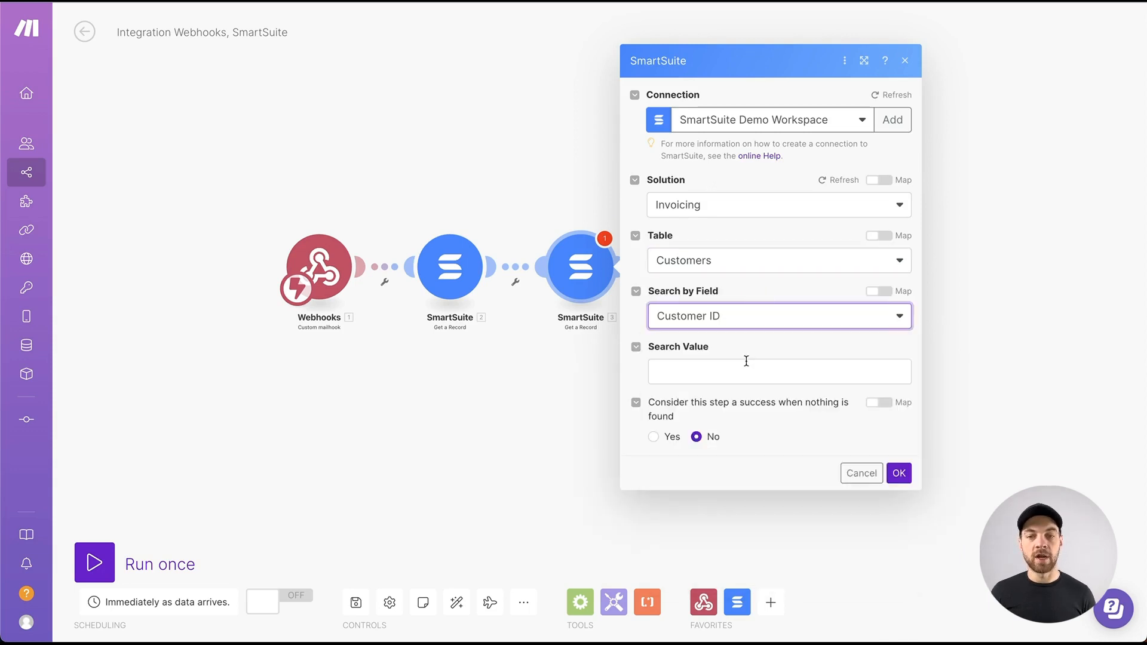
left_click(708, 366)
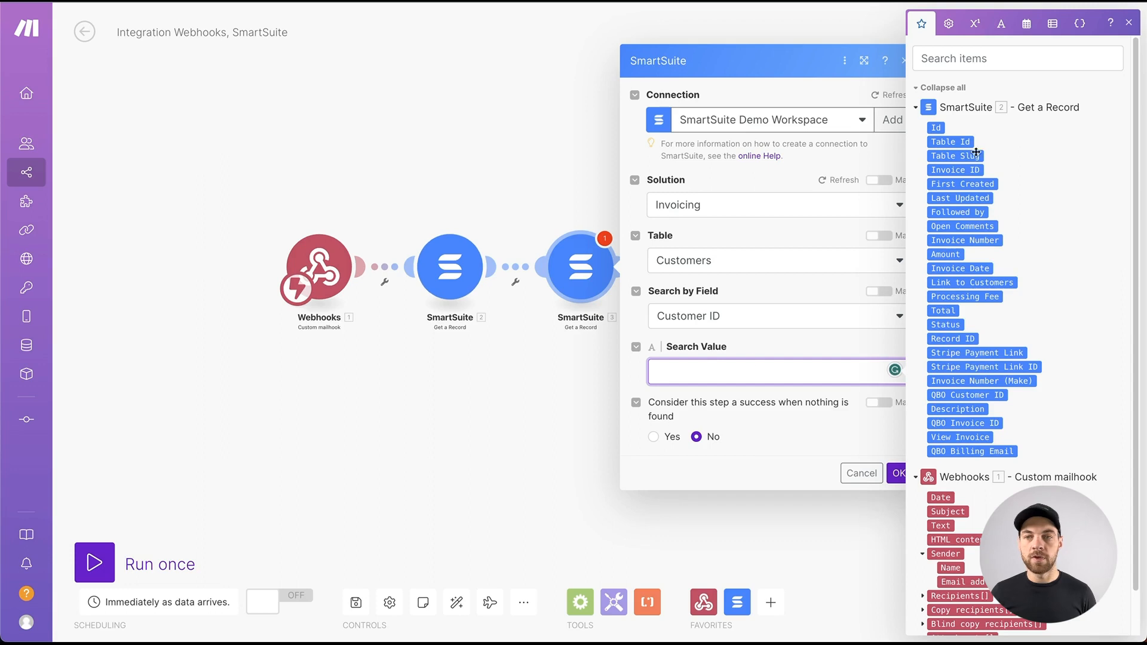
left_click(1053, 25)
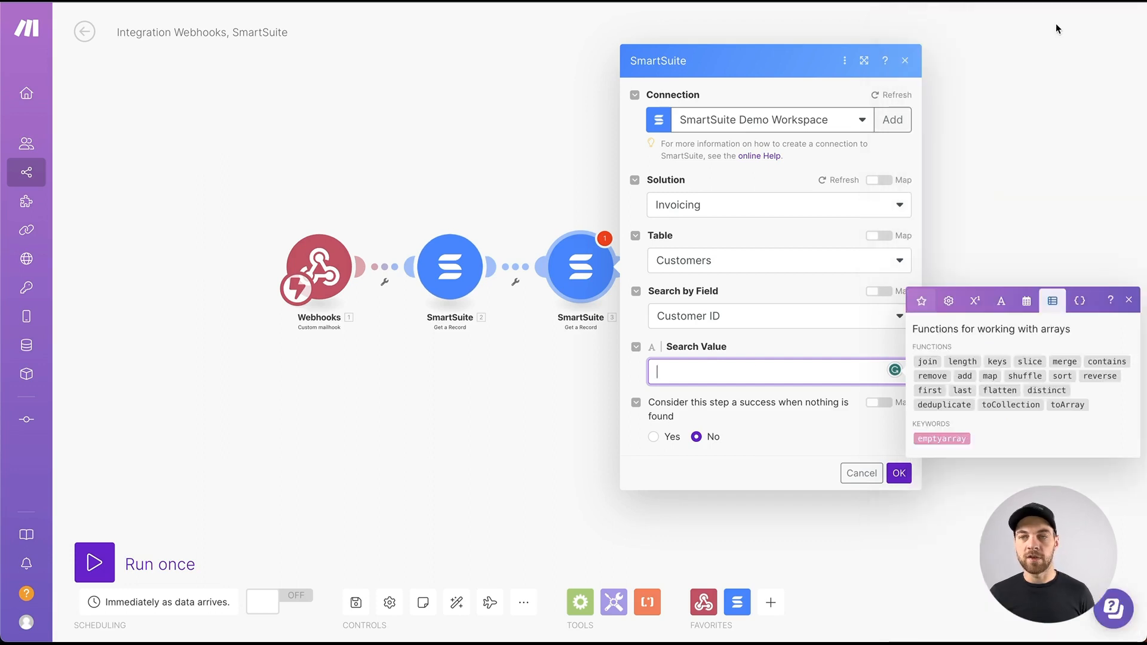
left_click(930, 390)
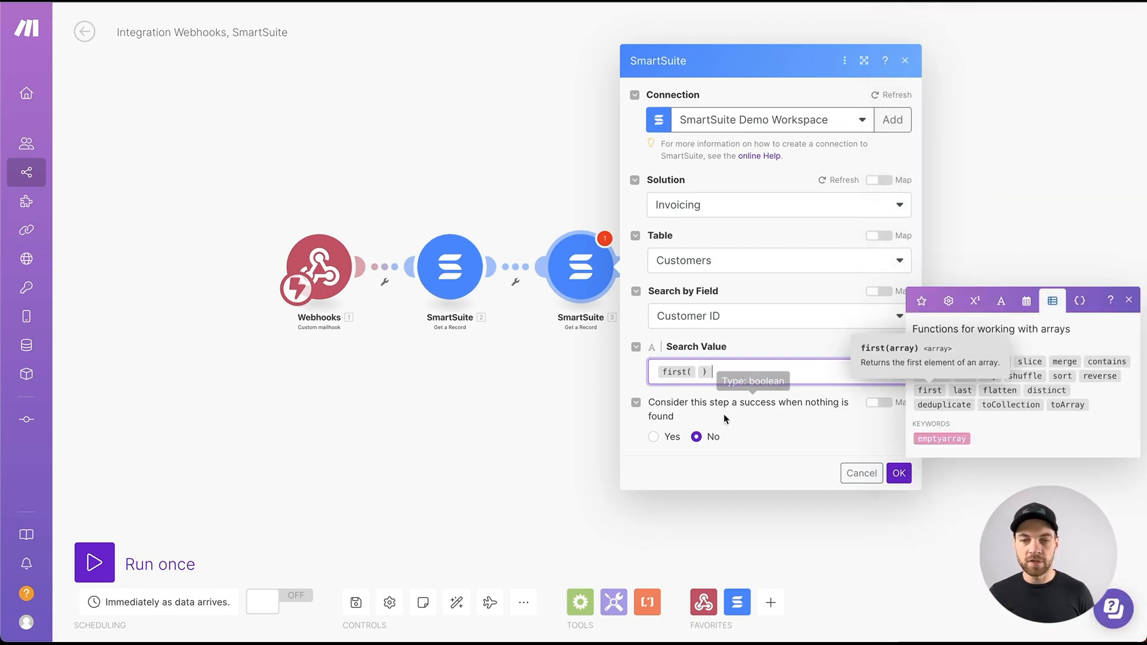
left_click(699, 376)
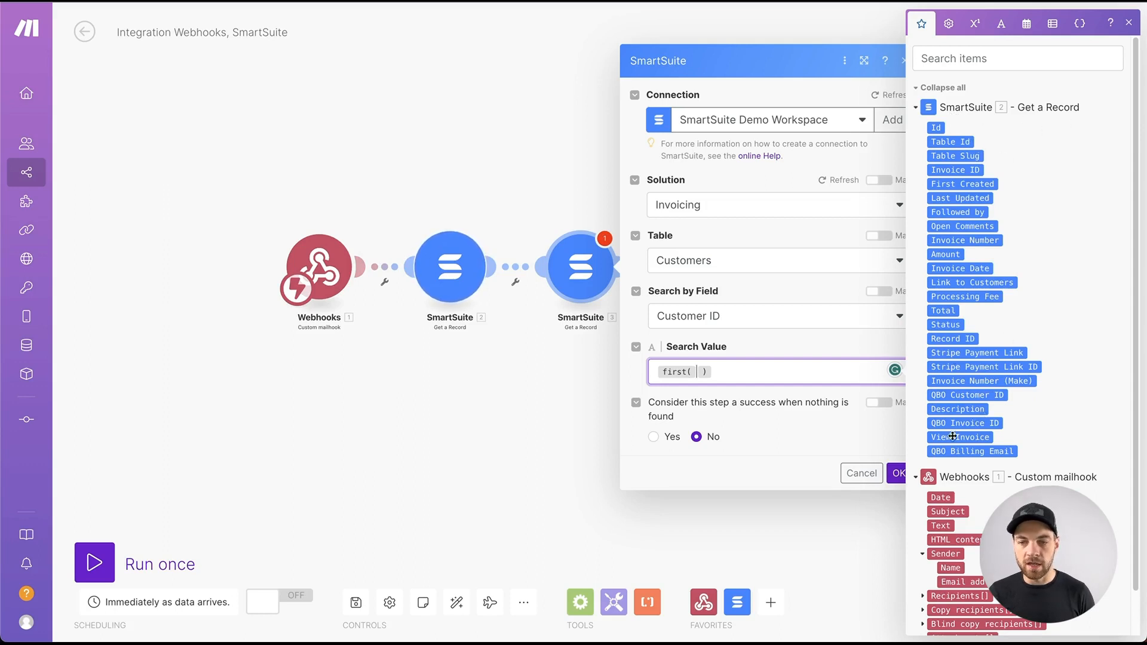
left_click(973, 284)
left_click(896, 472)
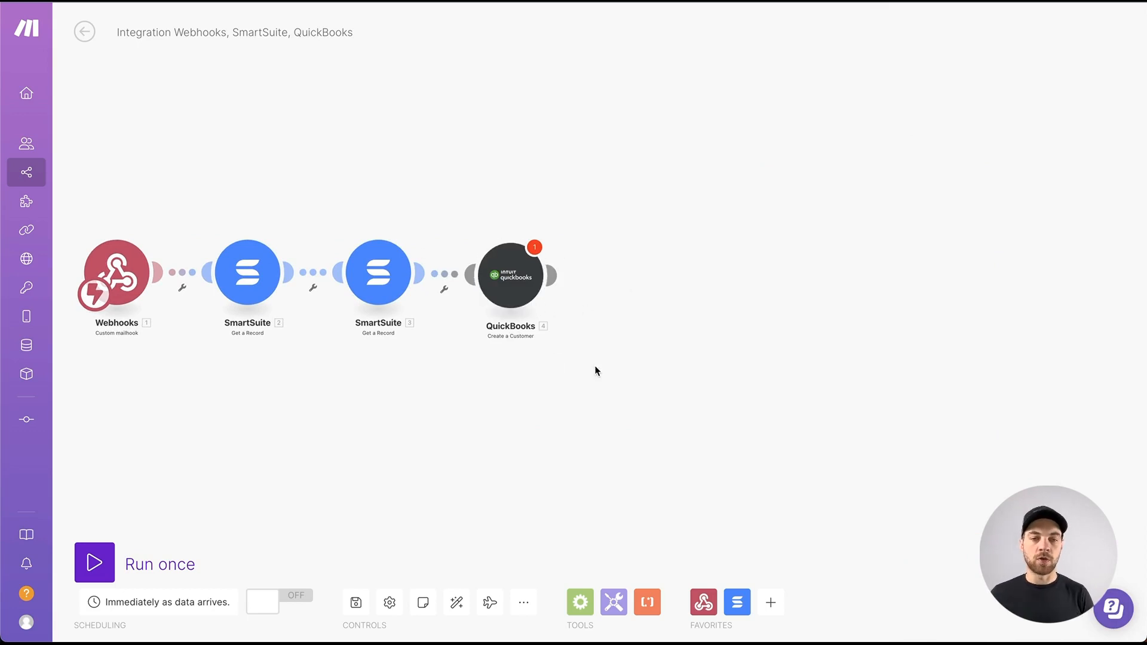
- In the QuickBooks Create a Customer module, replace the Display name mapping with Company from the customer's Get a Record module
left_click(510, 276)
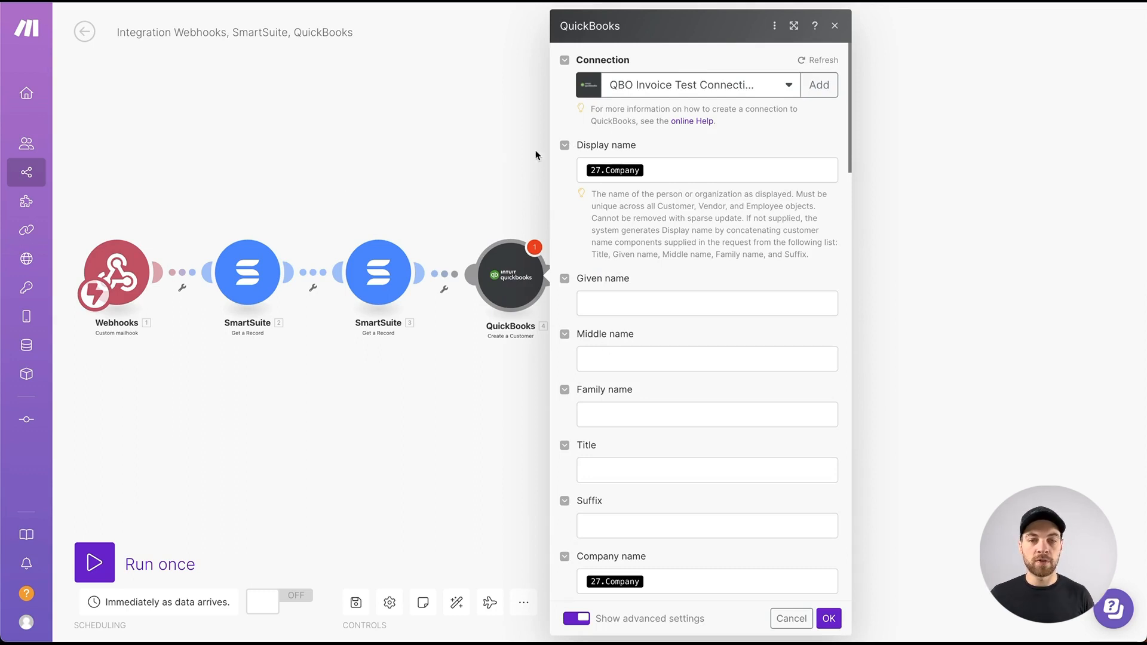
left_click(702, 170)
key("BackSpace")
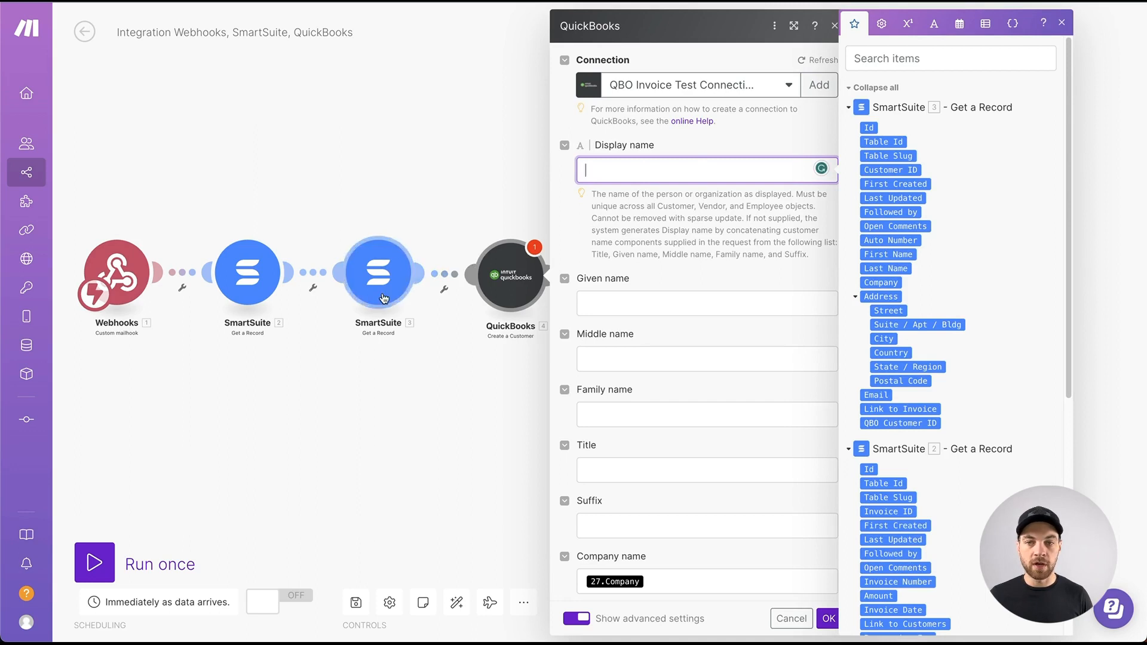
left_click(881, 286)
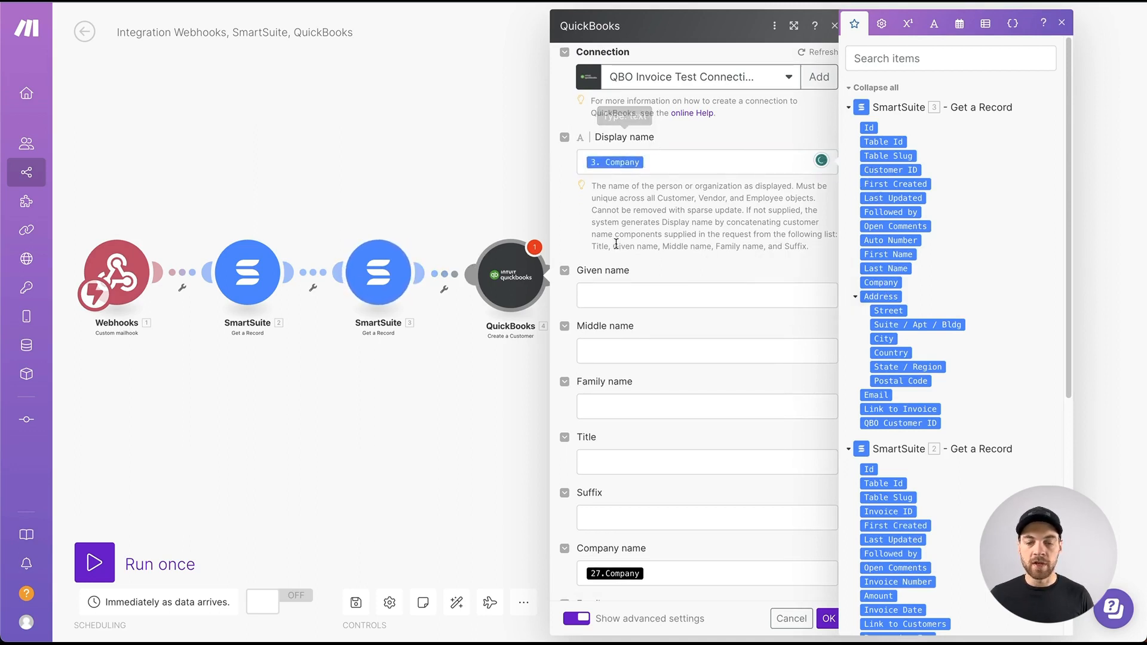
scroll(616, 244, "down", 3)
scroll(669, 408, "up", 3)
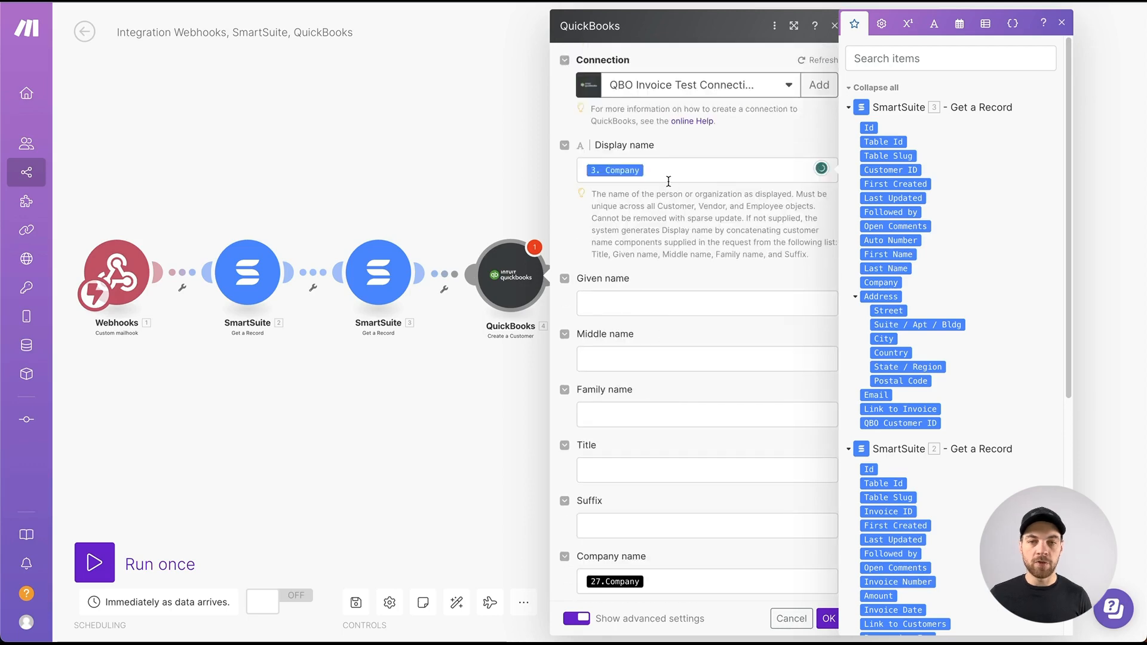
- Copy the Display name mapping into Company name, replacing its old mapping
left_click(669, 173)
key("super+a")
key("super+c")
left_click_drag(653, 219, 655, 232)
scroll(657, 235, "down", 5)
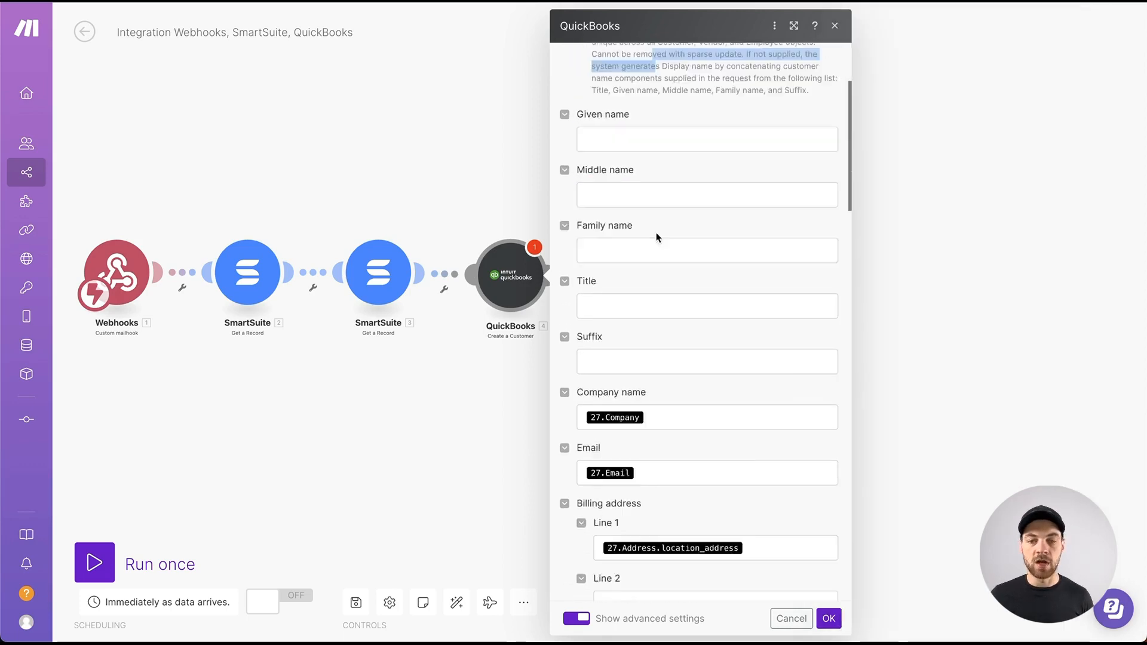
left_click(657, 328)
key("BackSpace")
key("super+v")
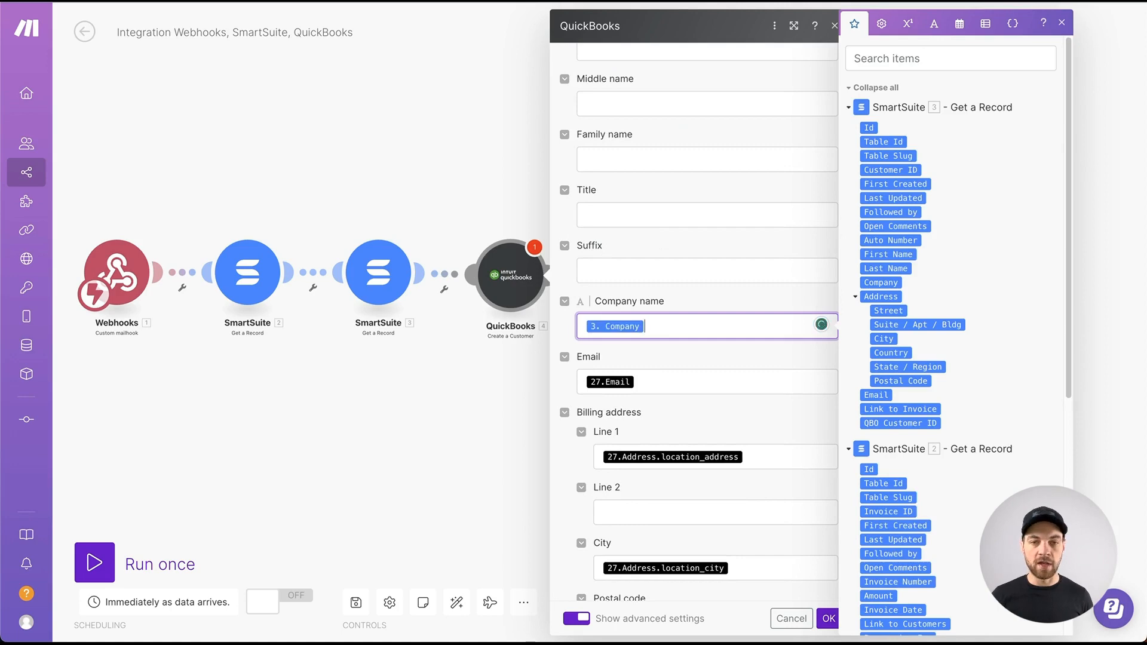
- Replace the Email mapping with Email from the customer's Get a Record module
scroll(693, 307, "down", 3)
left_click(710, 301)
key("BackSpace")
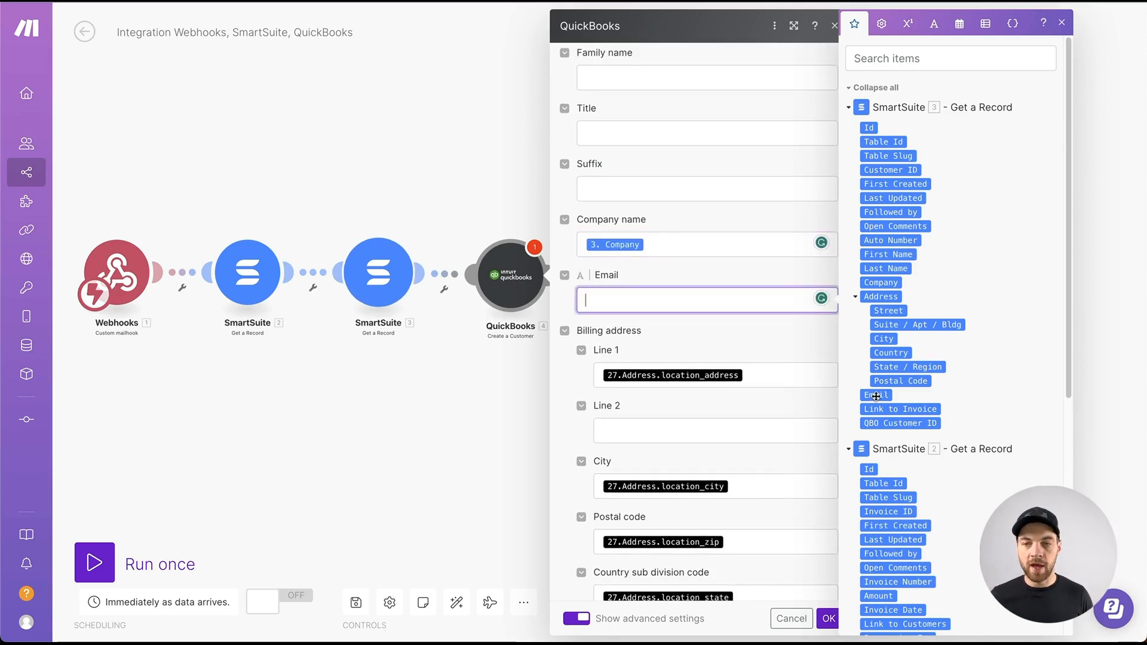
left_click_drag(876, 395, 641, 290)
- Clear the billing address mappings for Line 1, City, Postal code, Country sub division code and Country, and save the QuickBooks module
scroll(687, 299, "down", 5)
left_click(758, 220)
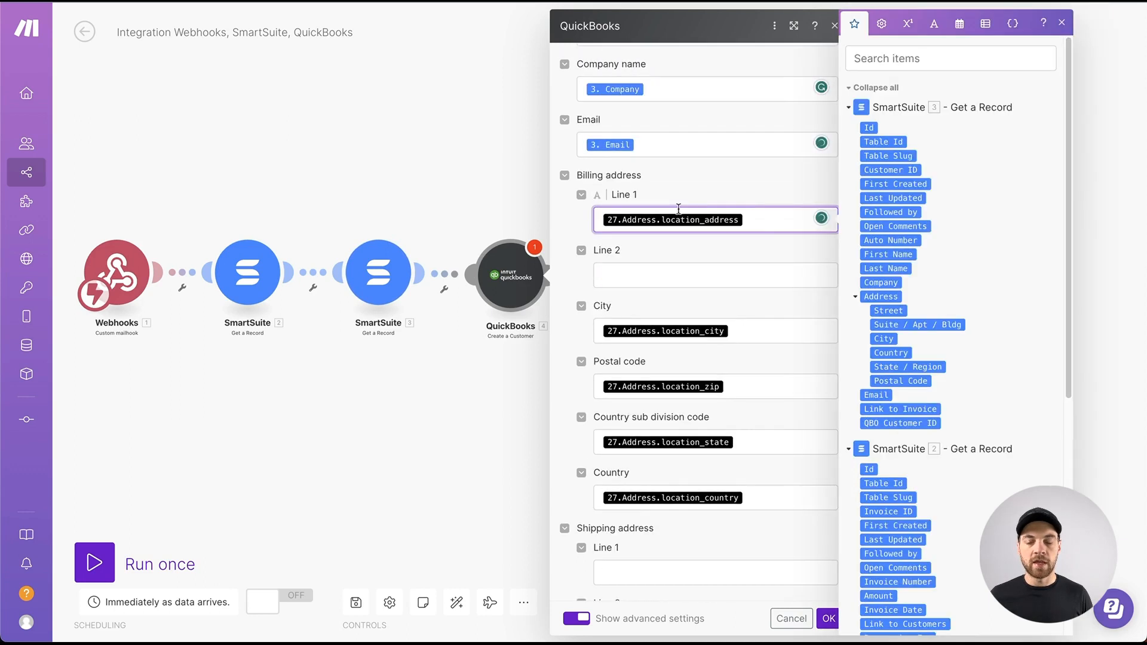
key("BackSpace")
left_click(761, 333)
key("BackSpace")
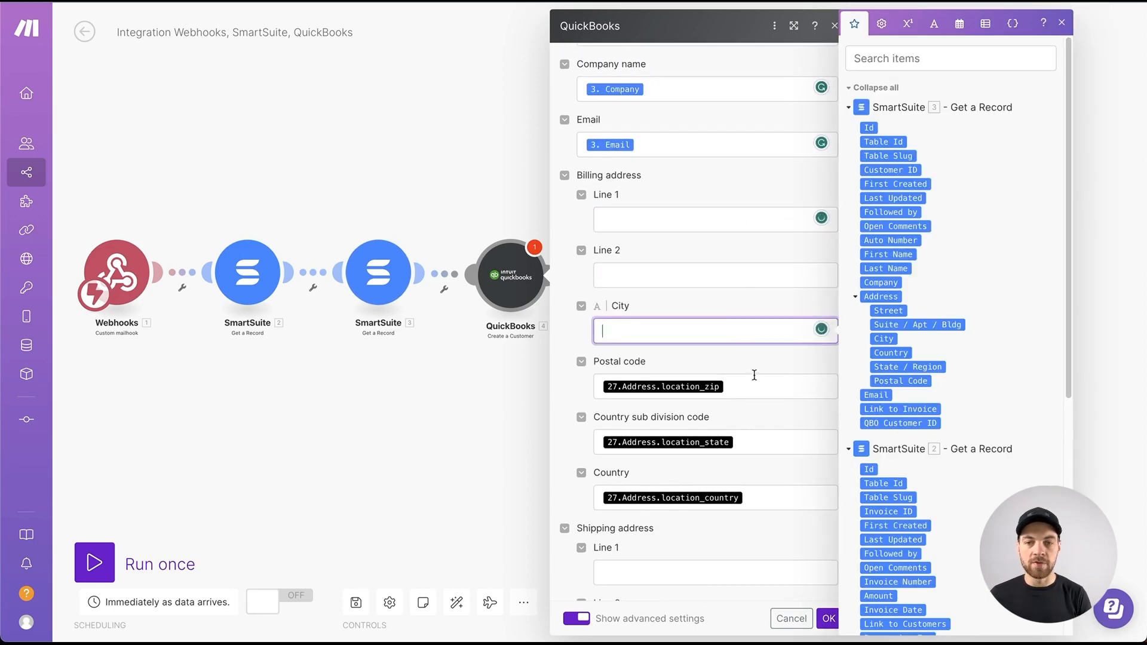
left_click(758, 387)
key("BackSpace")
left_click(761, 443)
key("BackSpace")
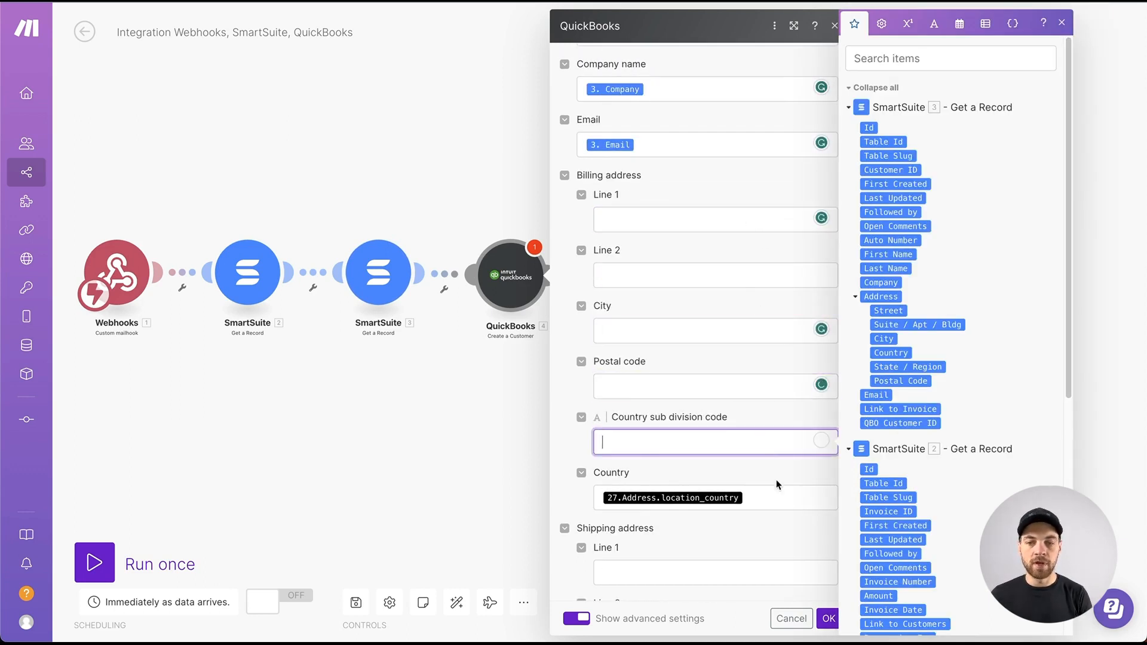
left_click(764, 495)
key("BackSpace")
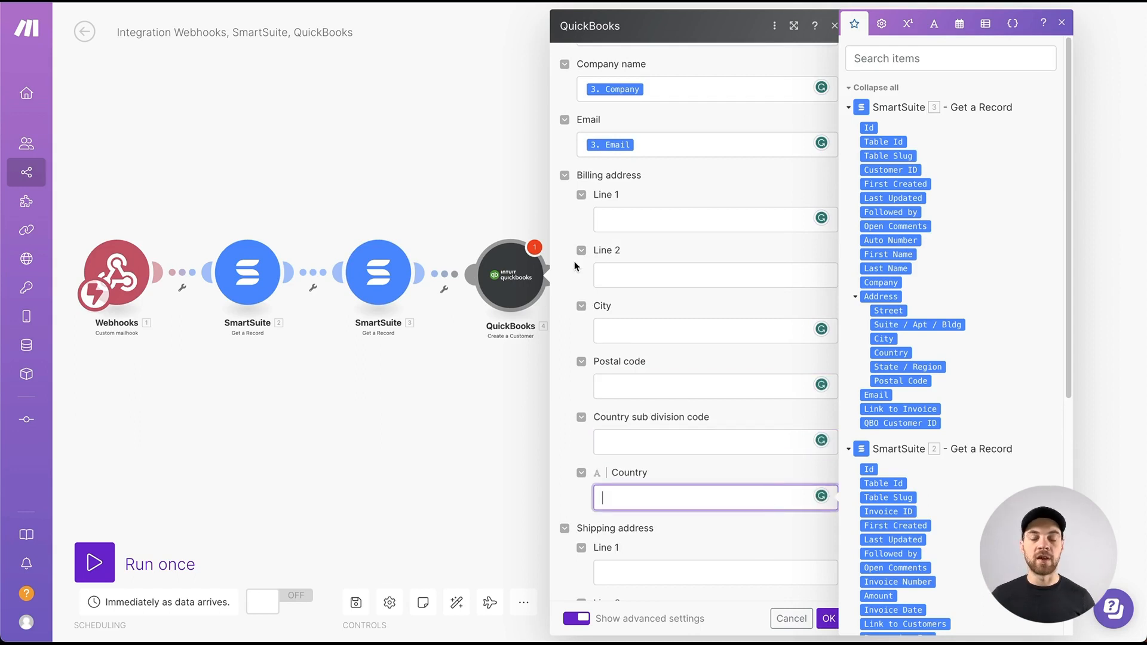
scroll(574, 266, "down", 15)
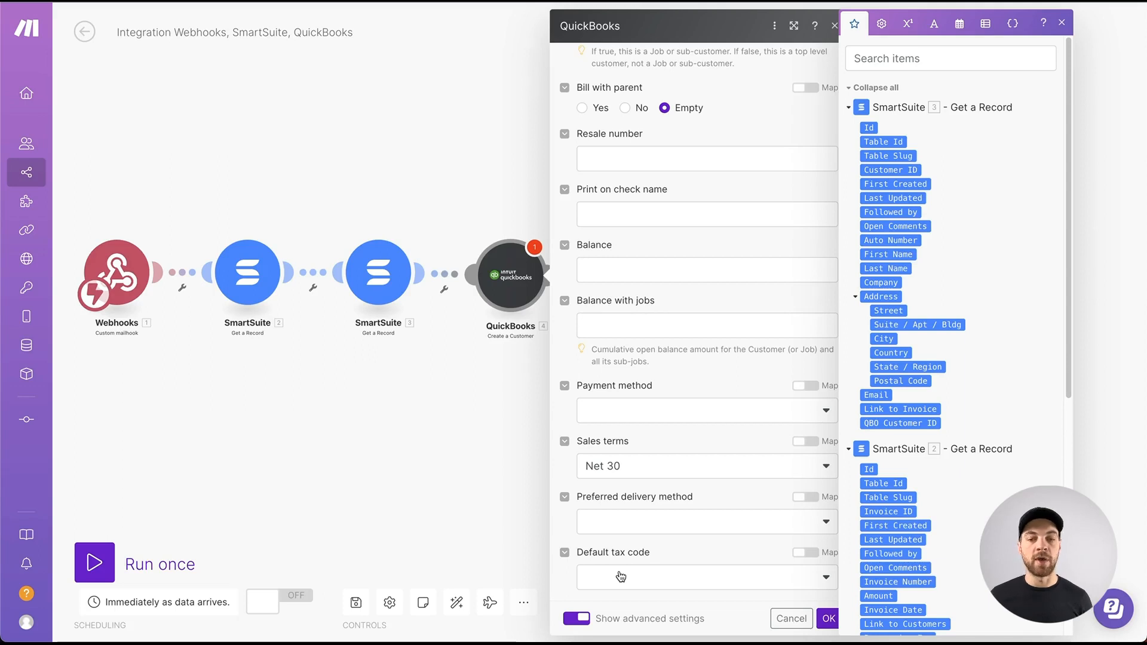
left_click(828, 619)
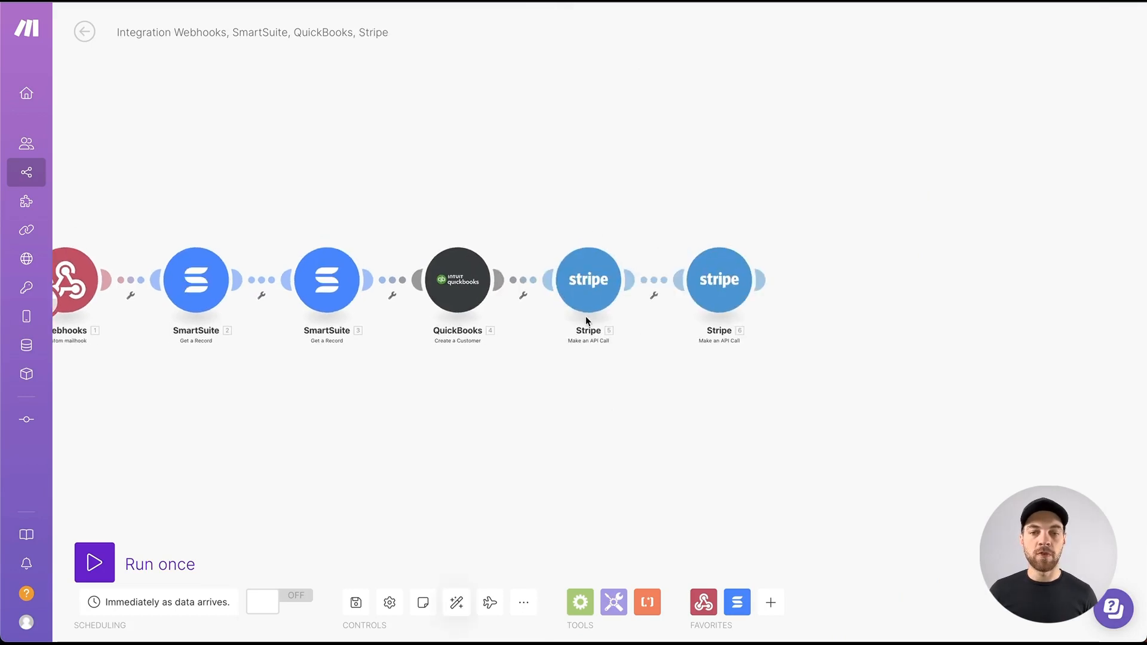
- Switch to the Stripe dashboard and locate the secret key among the API keys in the Developers area
scroll(596, 293, "down", 1)
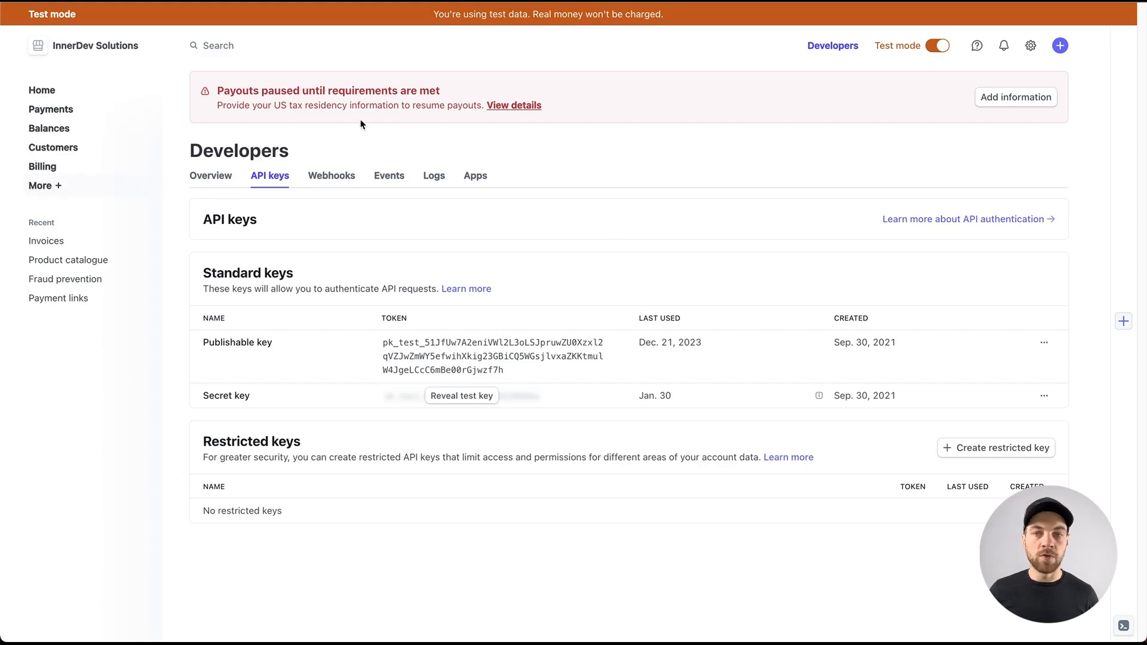
left_click(835, 47)
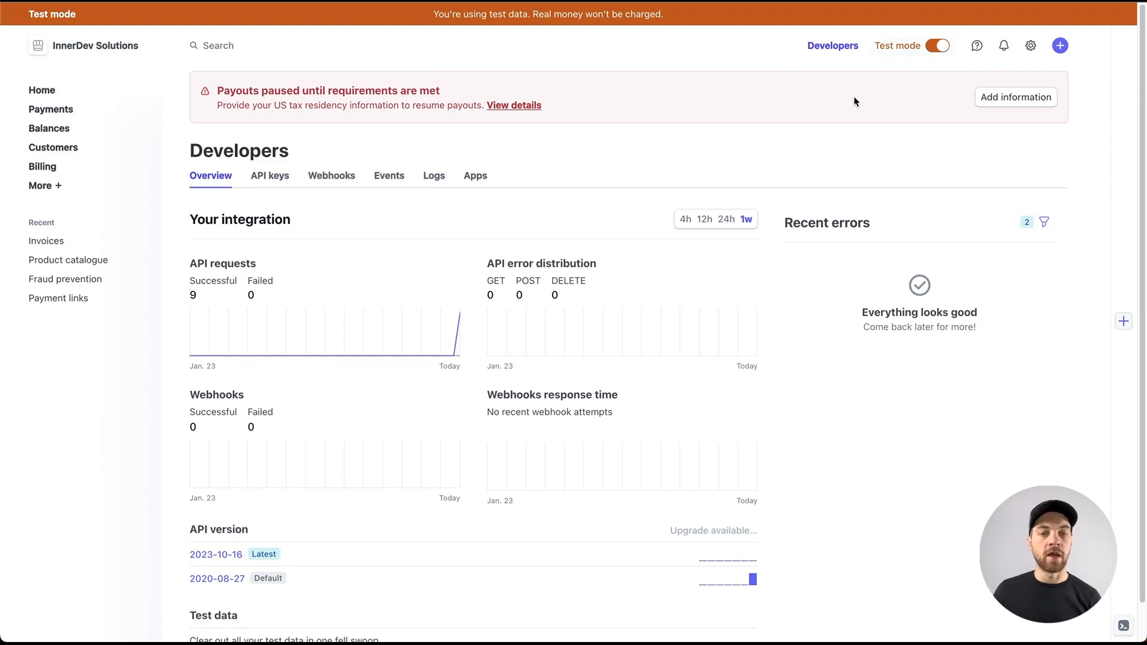
scroll(233, 203, "down", 1)
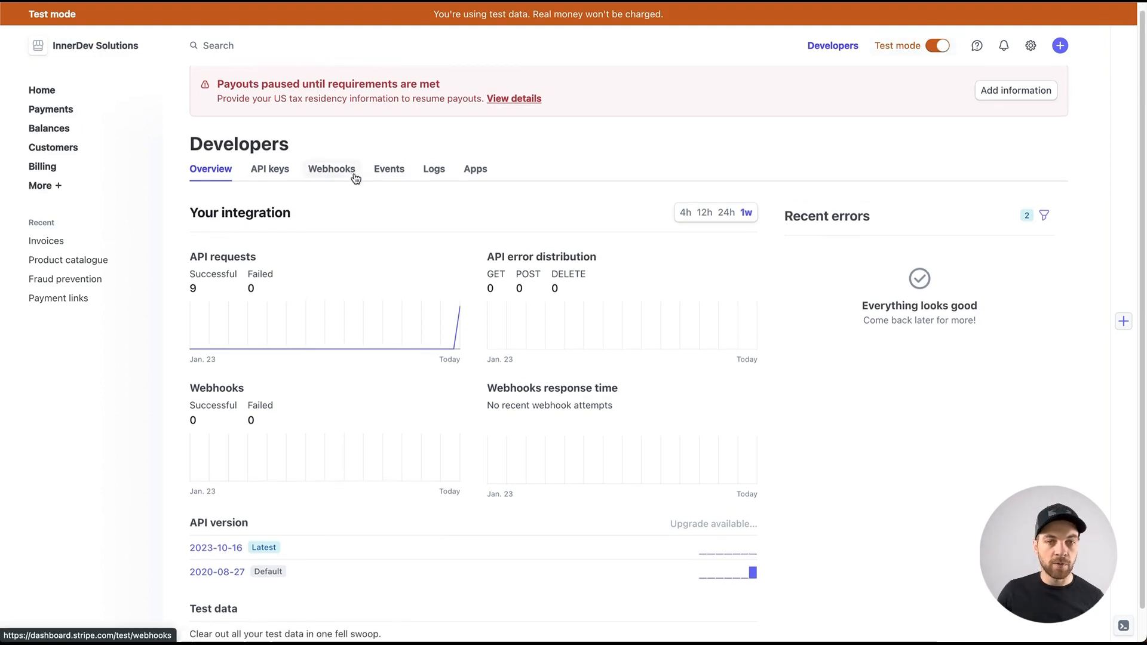
left_click(269, 169)
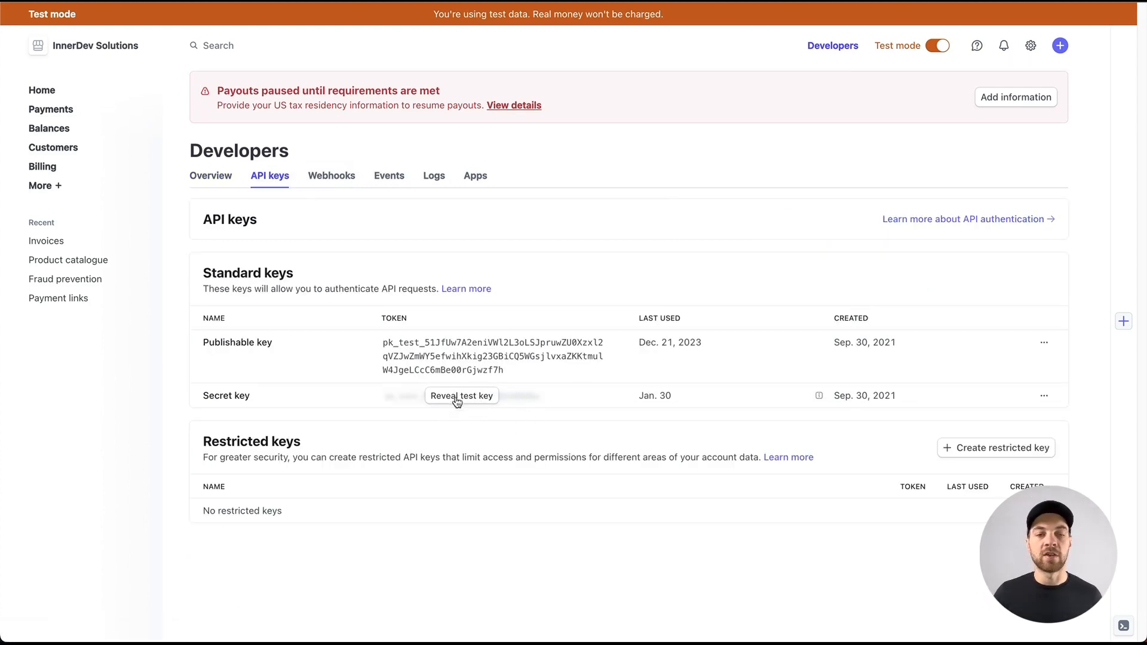
left_click_drag(204, 397, 256, 398)
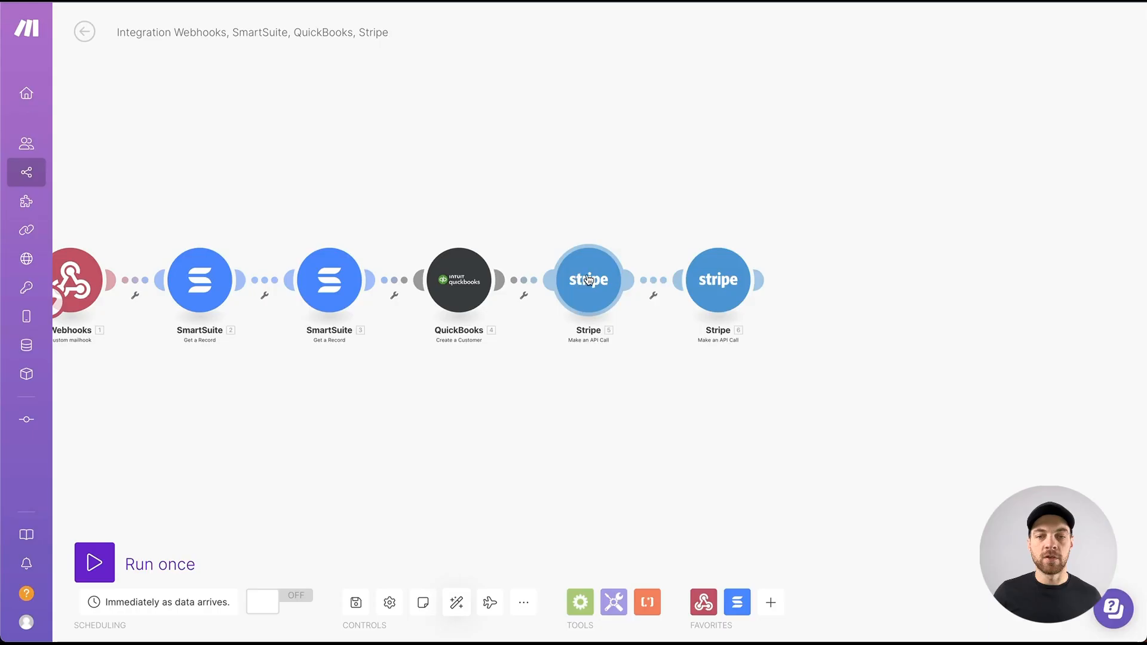
- In the first Stripe module in Make, inspect the fields required for a new connection and close without saving
left_click(596, 332)
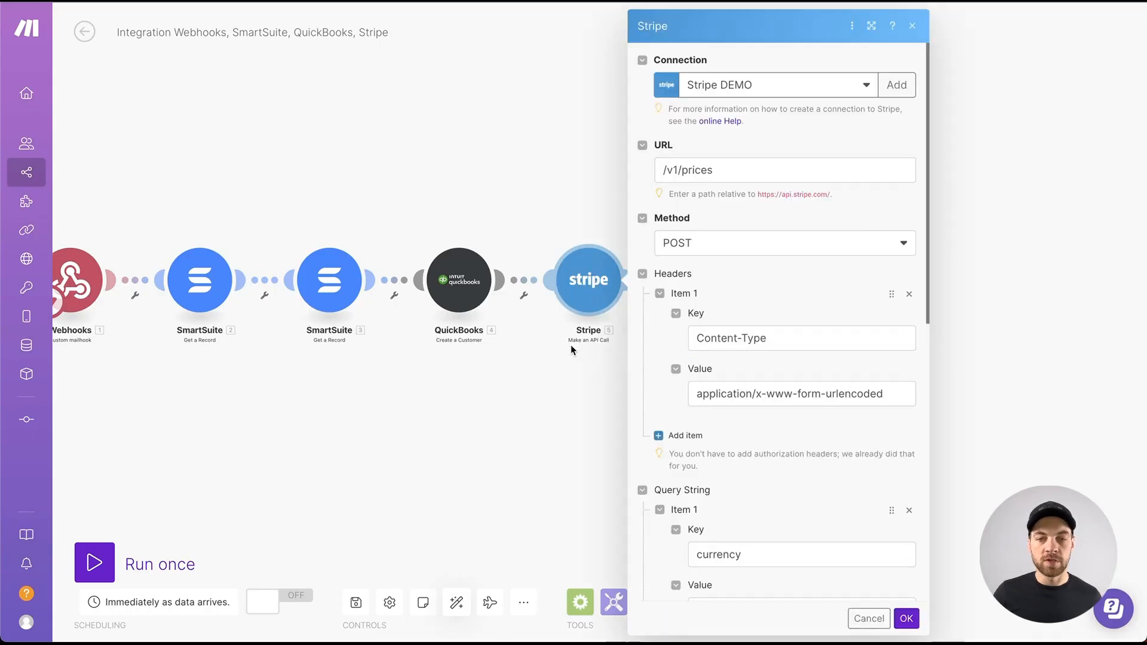
left_click(898, 88)
left_click(635, 145)
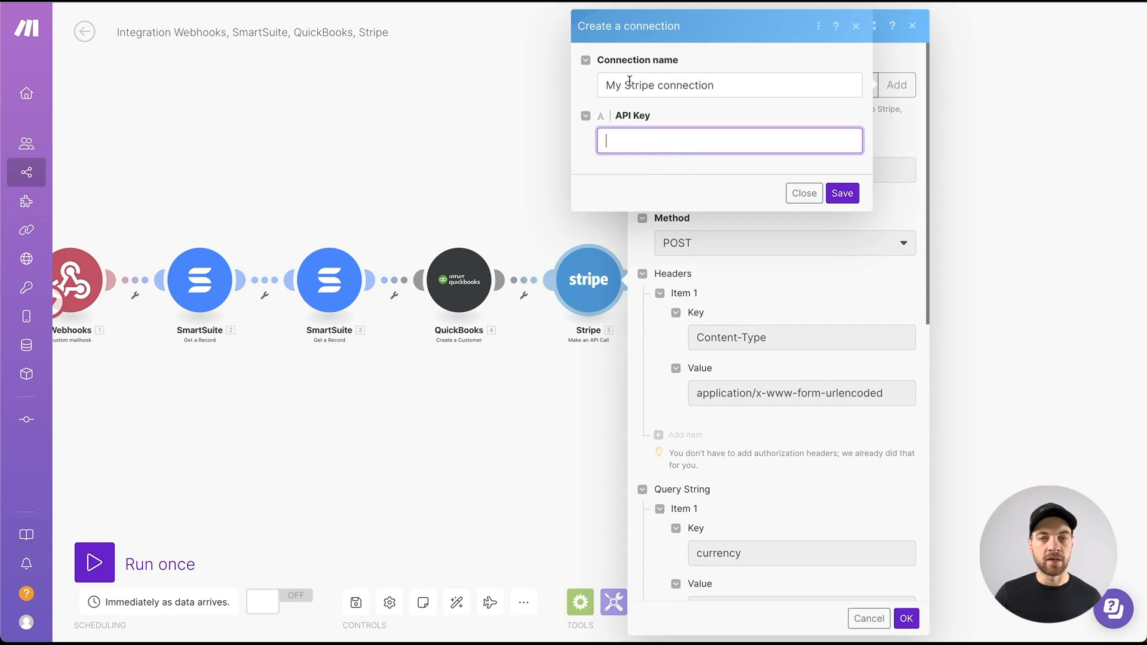
left_click(726, 87)
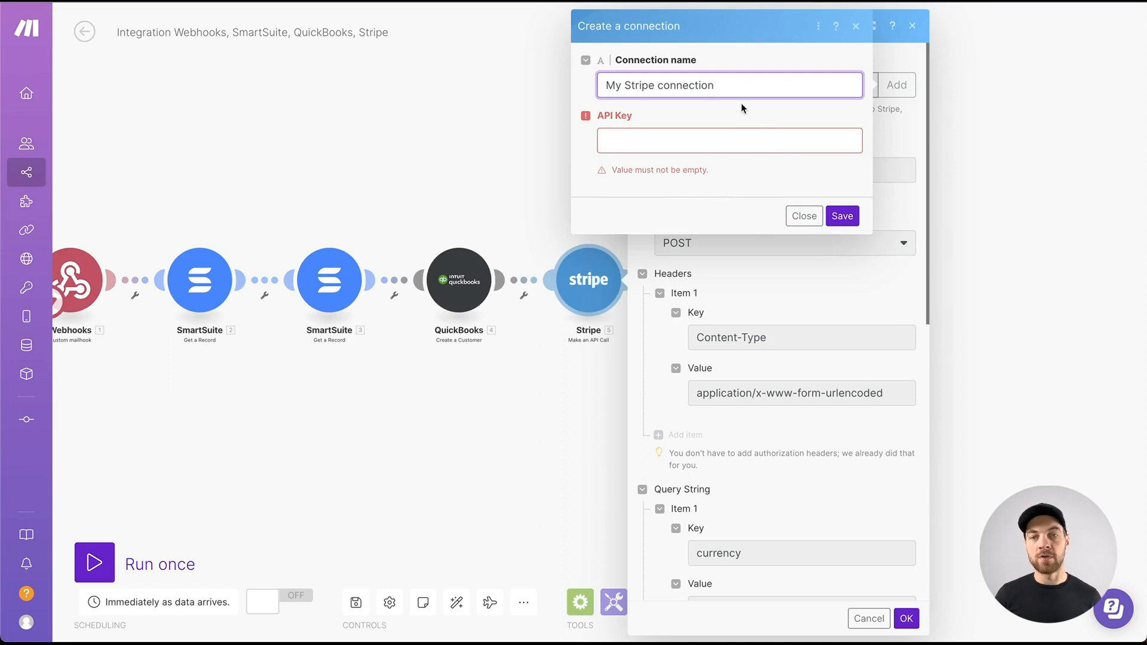
left_click(804, 216)
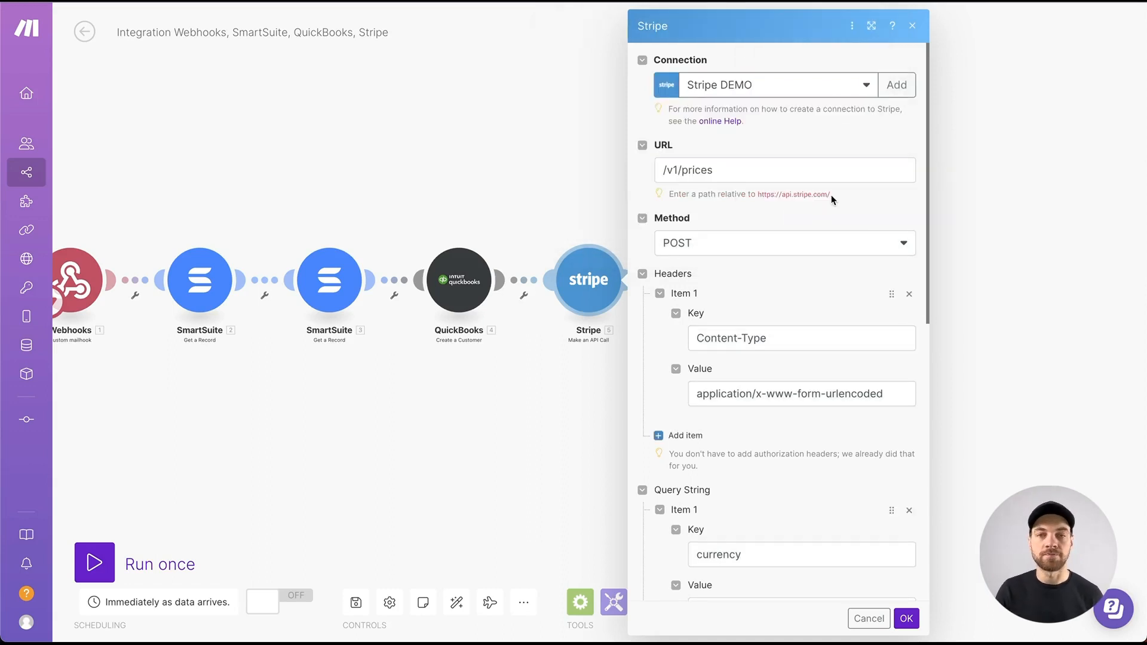
left_click(574, 250)
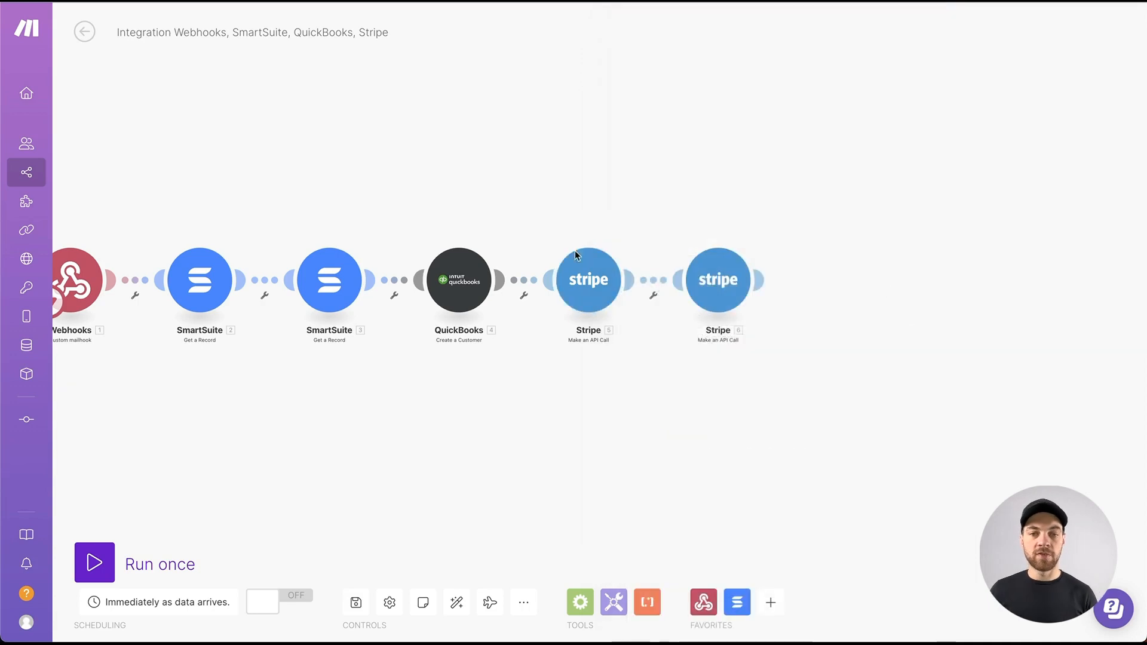
- Review the URL, the method and the Content-Type header of the first Stripe API call module
left_click(587, 292)
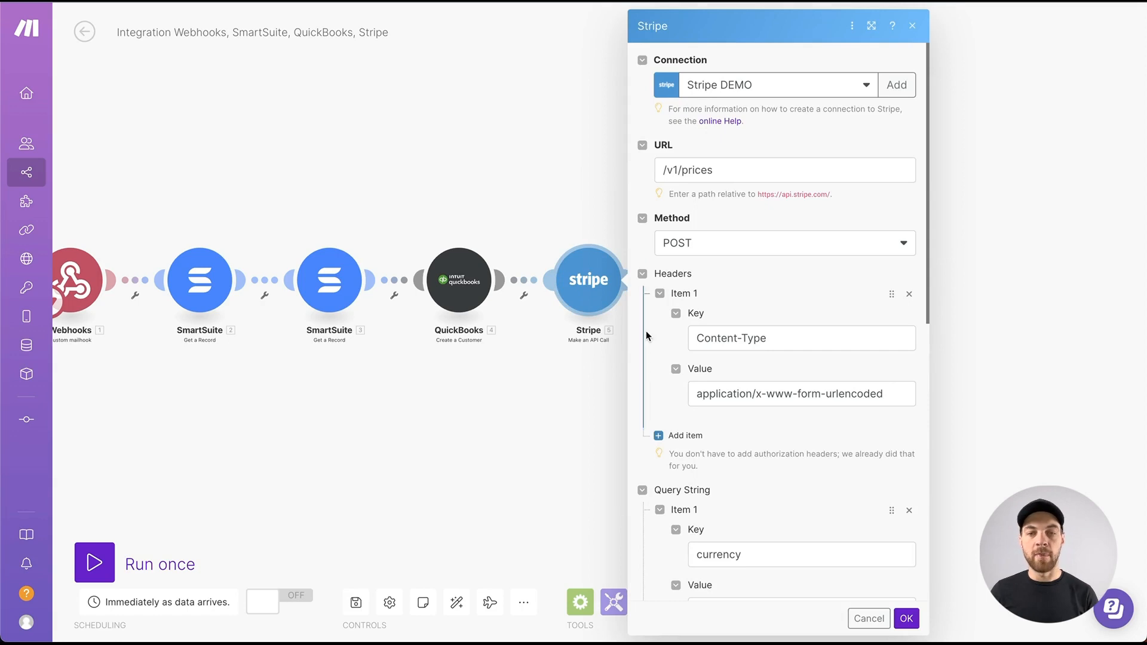
left_click(749, 175)
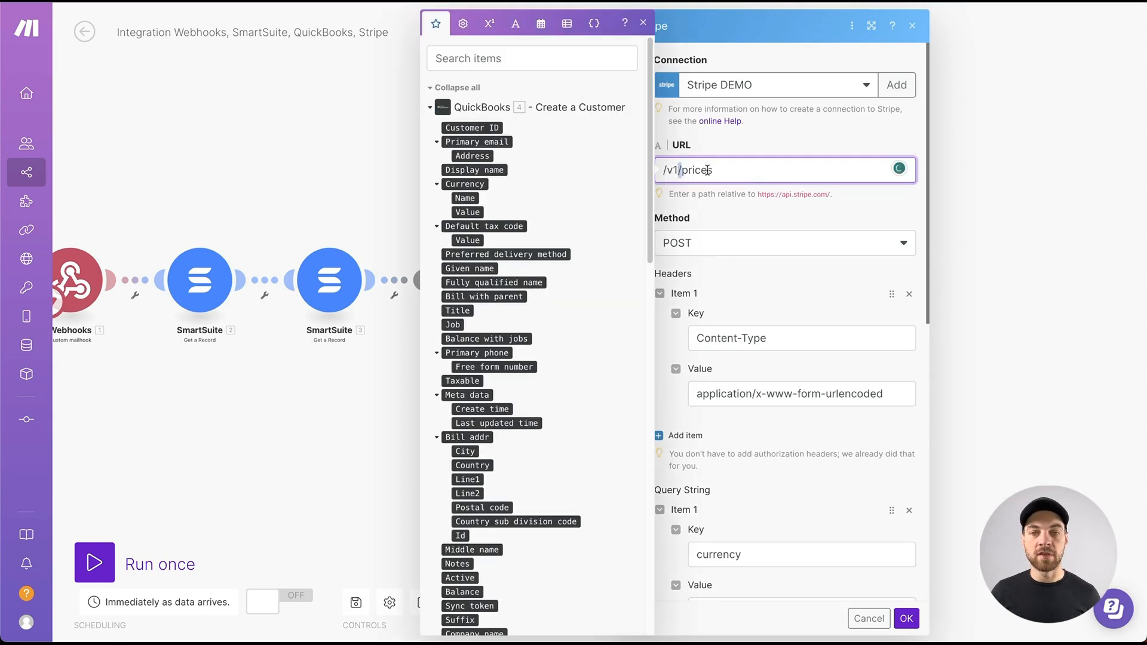
left_click(643, 24)
scroll(724, 256, "down", 1)
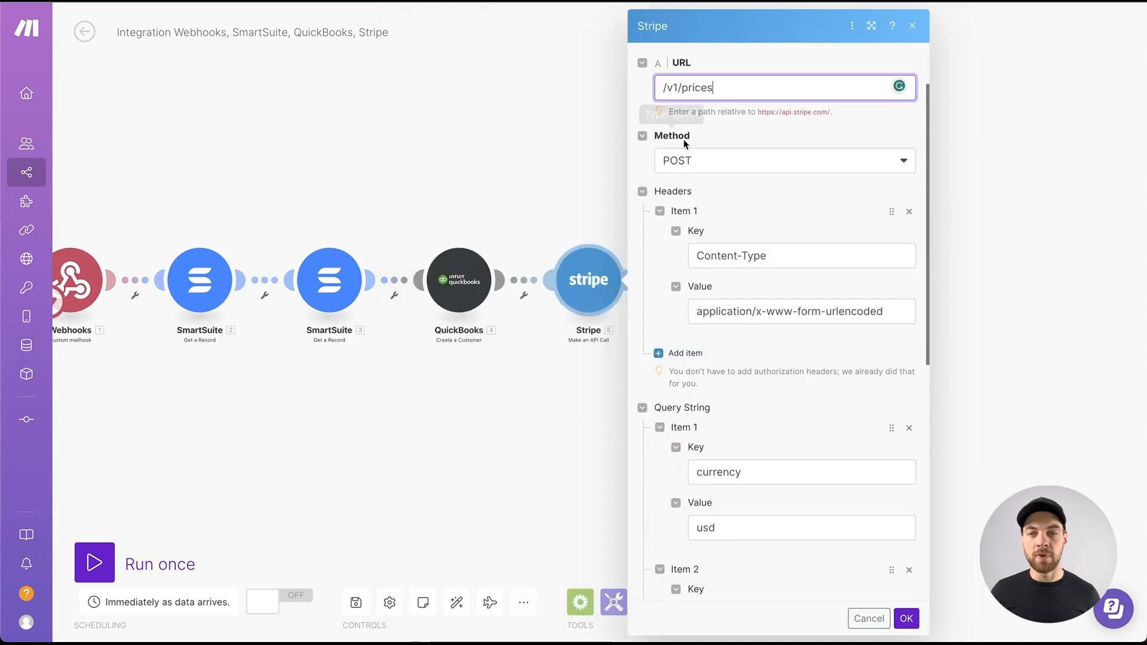
scroll(656, 374, "down", 2)
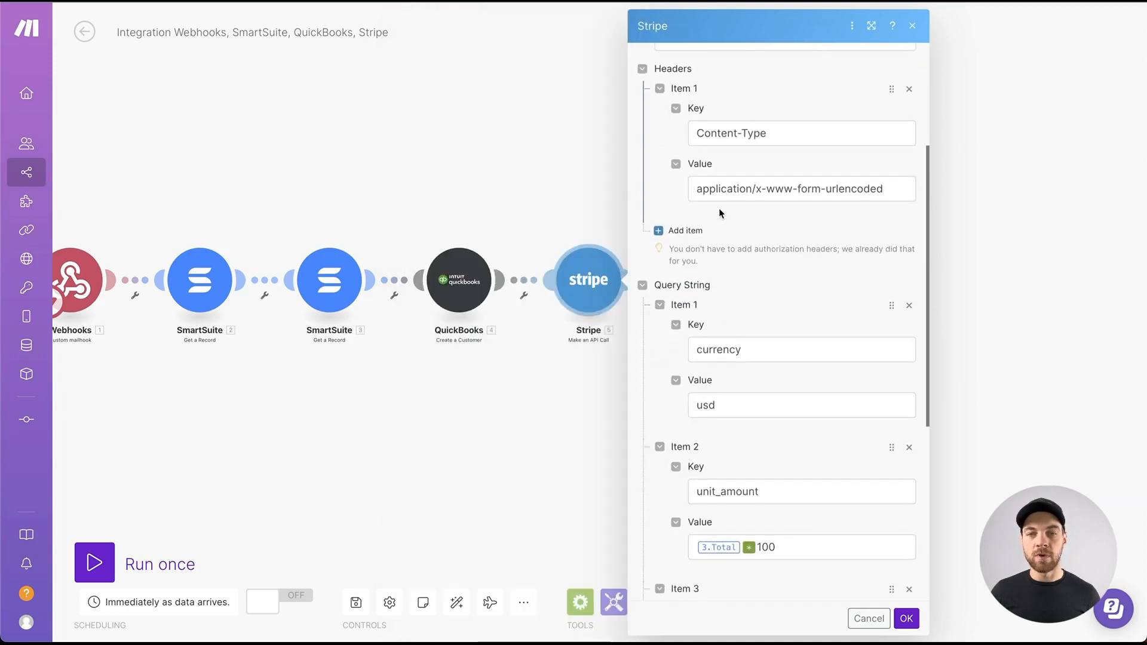
left_click(780, 131)
left_click_drag(781, 131, 690, 130)
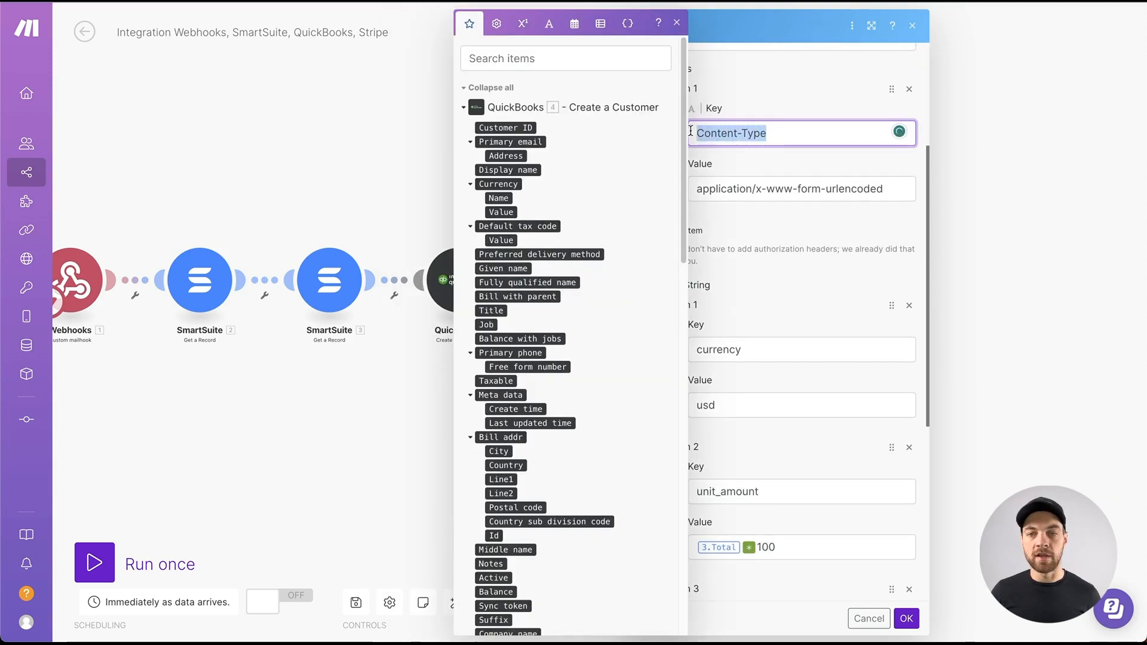
mouse_move(698, 188)
left_mouse_down()
mouse_move(869, 190)
mouse_move(698, 191)
left_mouse_up()
left_click(845, 214)
left_click(744, 235)
scroll(817, 228, "down", 1)
scroll(817, 228, "down", 1)
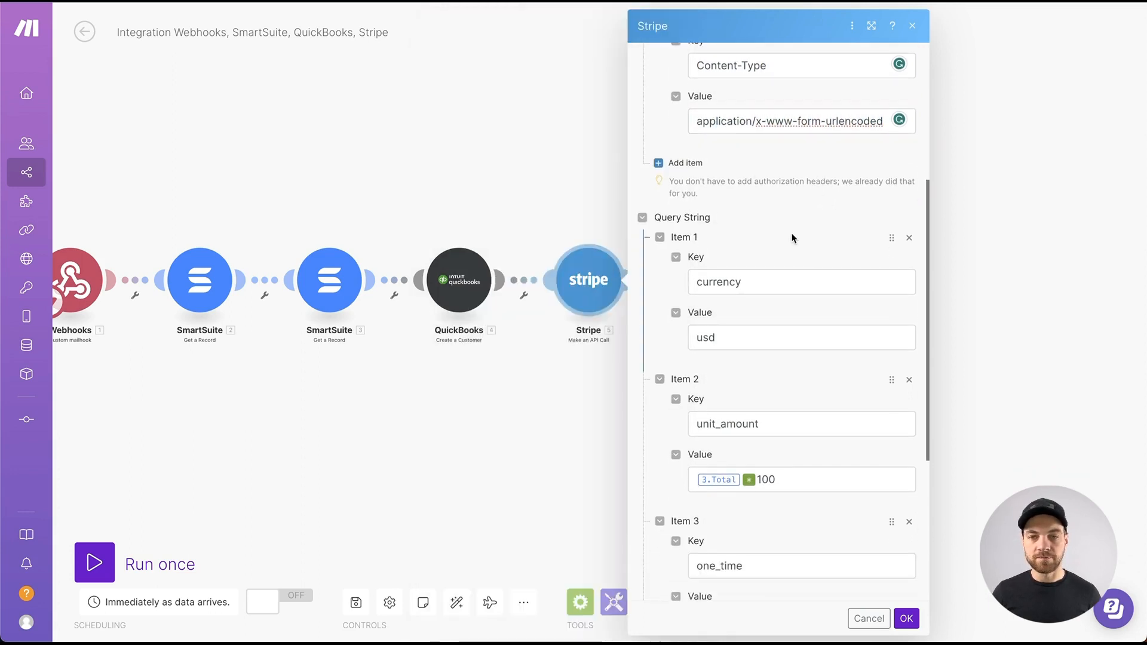
- Examine the key and value of the currency item in the Stripe module's query string
scroll(711, 221, "down", 2)
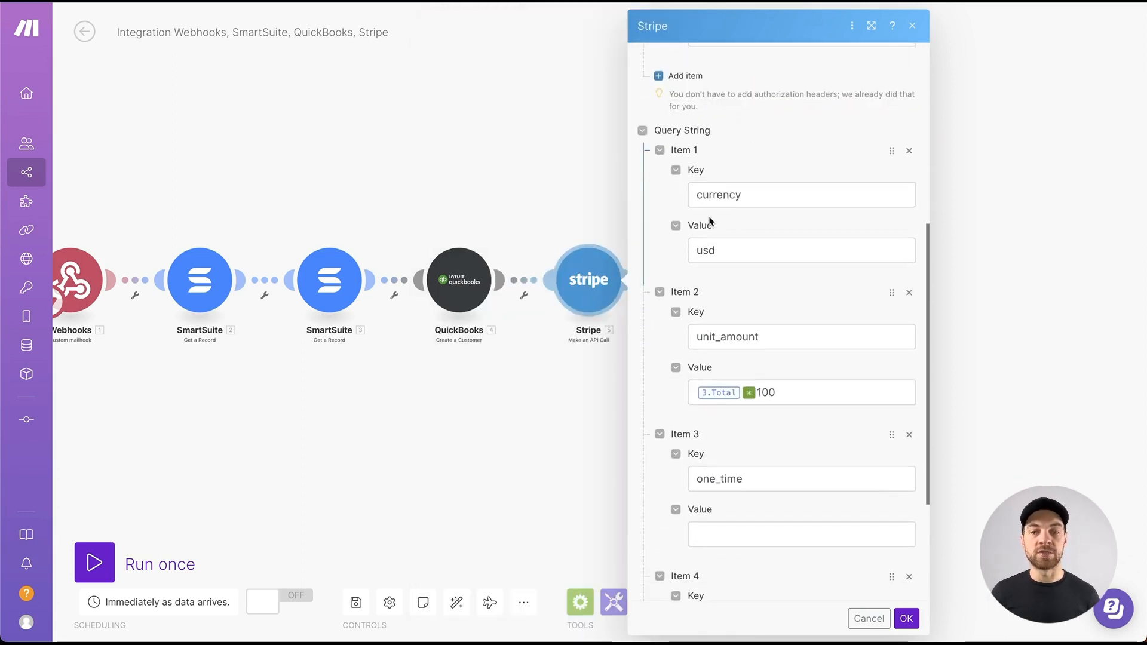
left_click(744, 187)
left_click(725, 187)
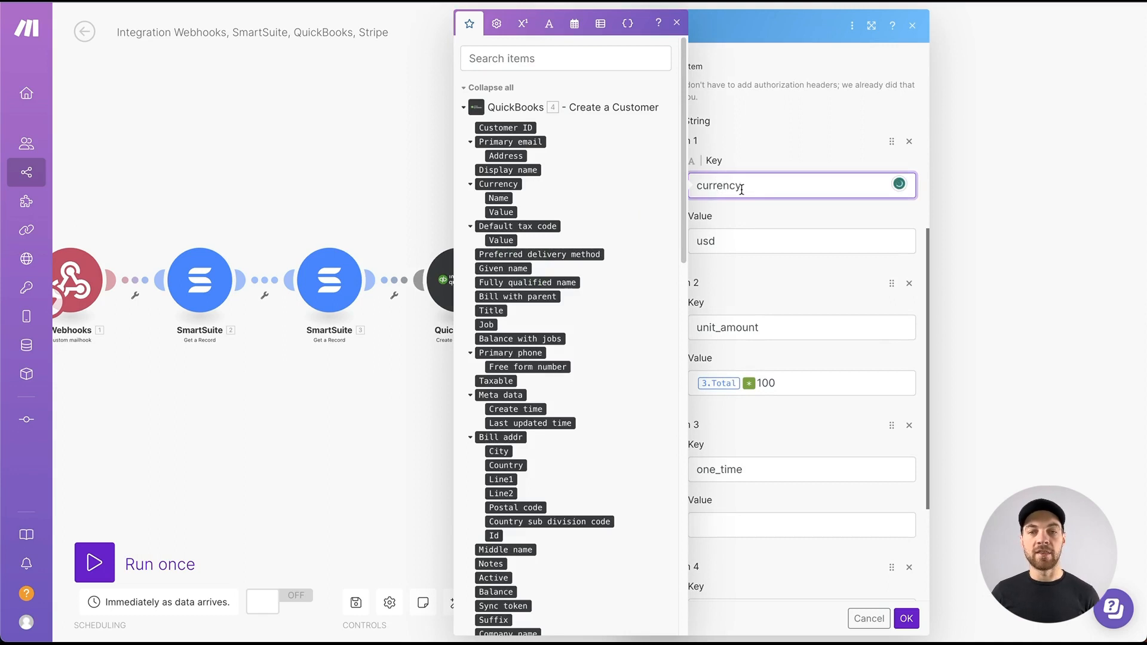
left_click(752, 219)
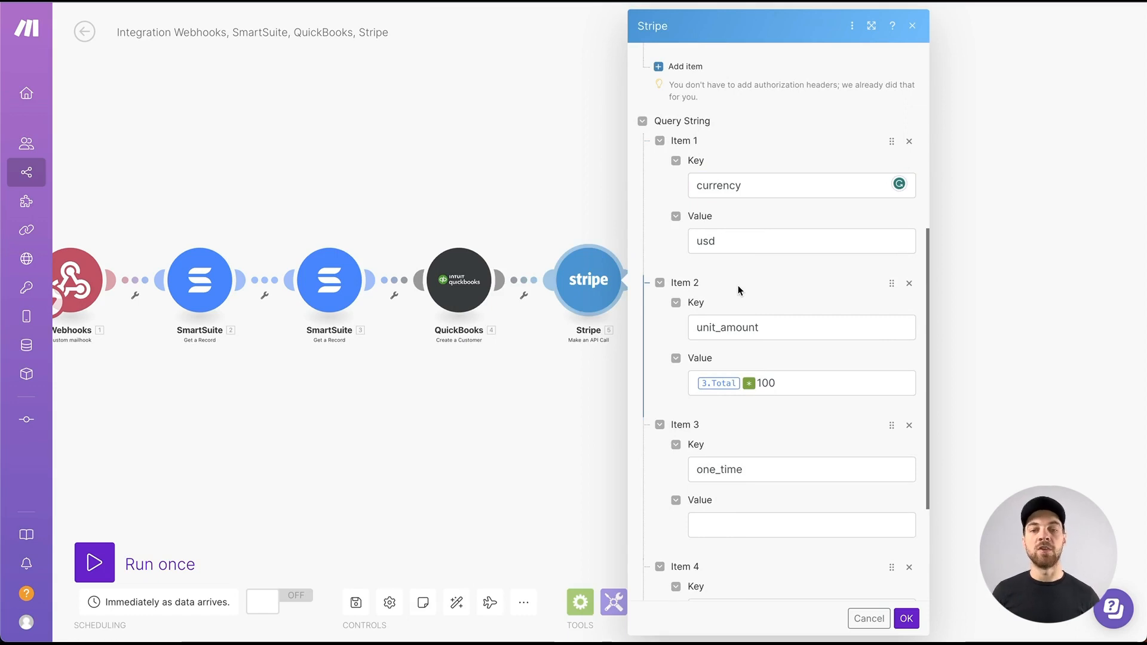
left_click(730, 243)
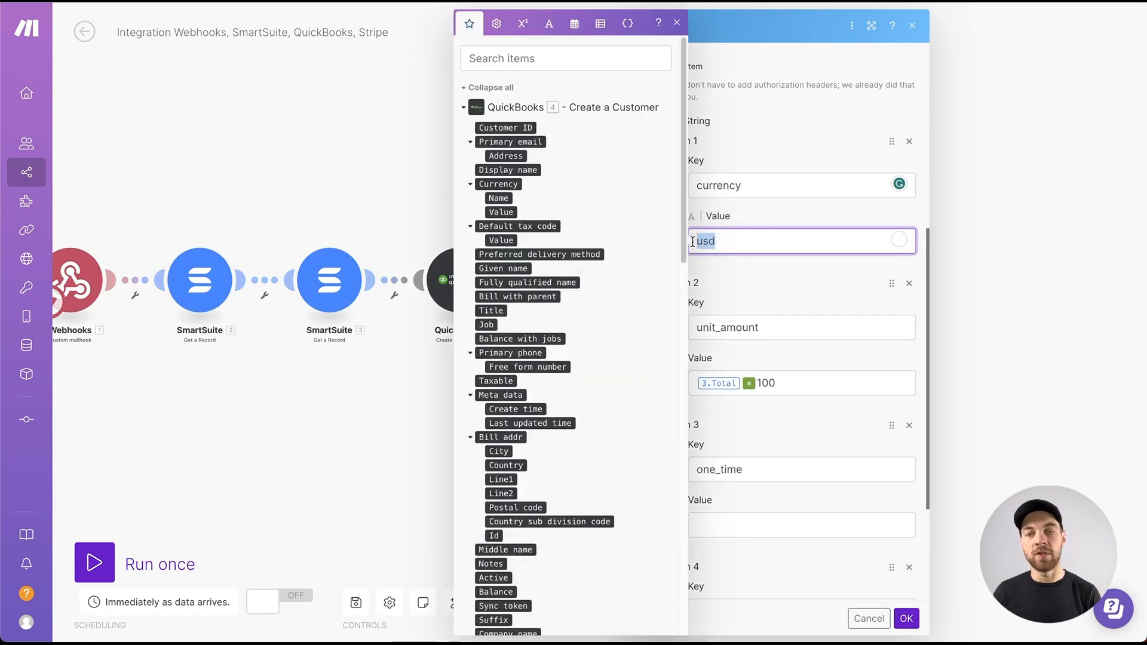
left_click(739, 277)
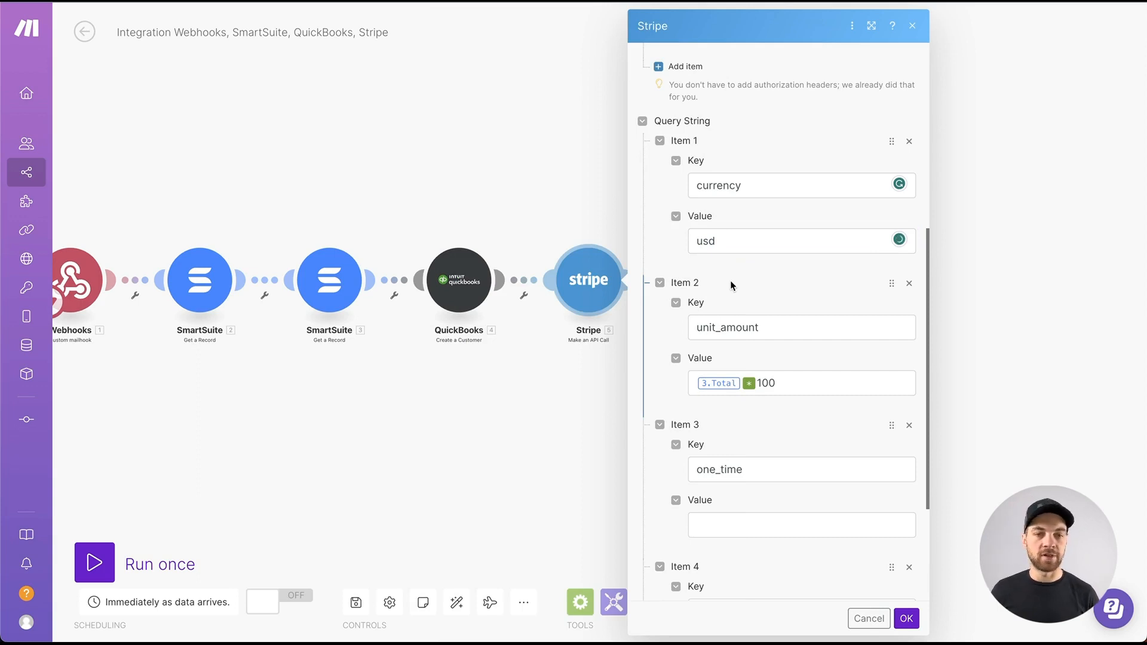
left_click(739, 243)
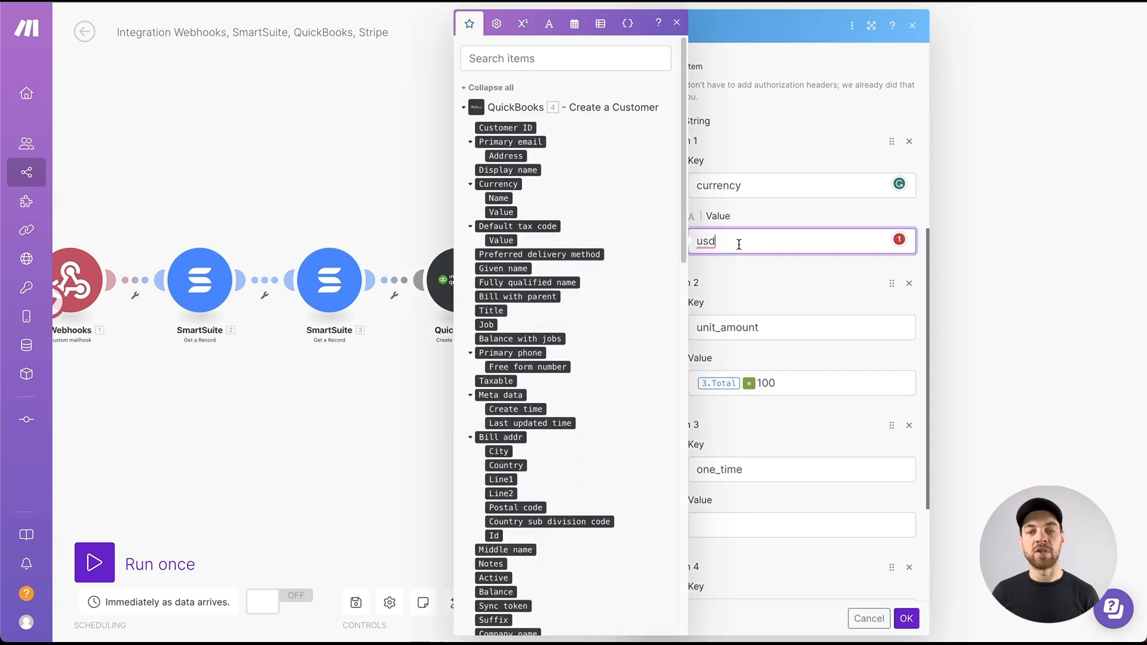
left_click(677, 24)
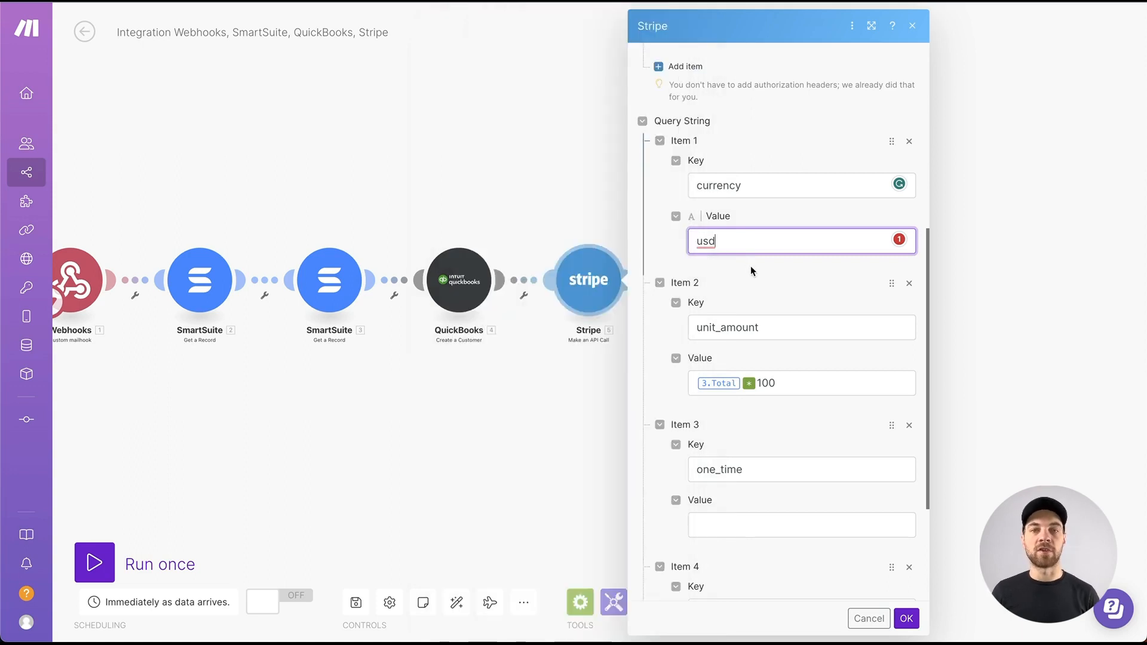
- Examine the unit_amount query item and compare its value mapping with the Total field in SmartSuite's invoice grid
scroll(750, 266, "down", 3)
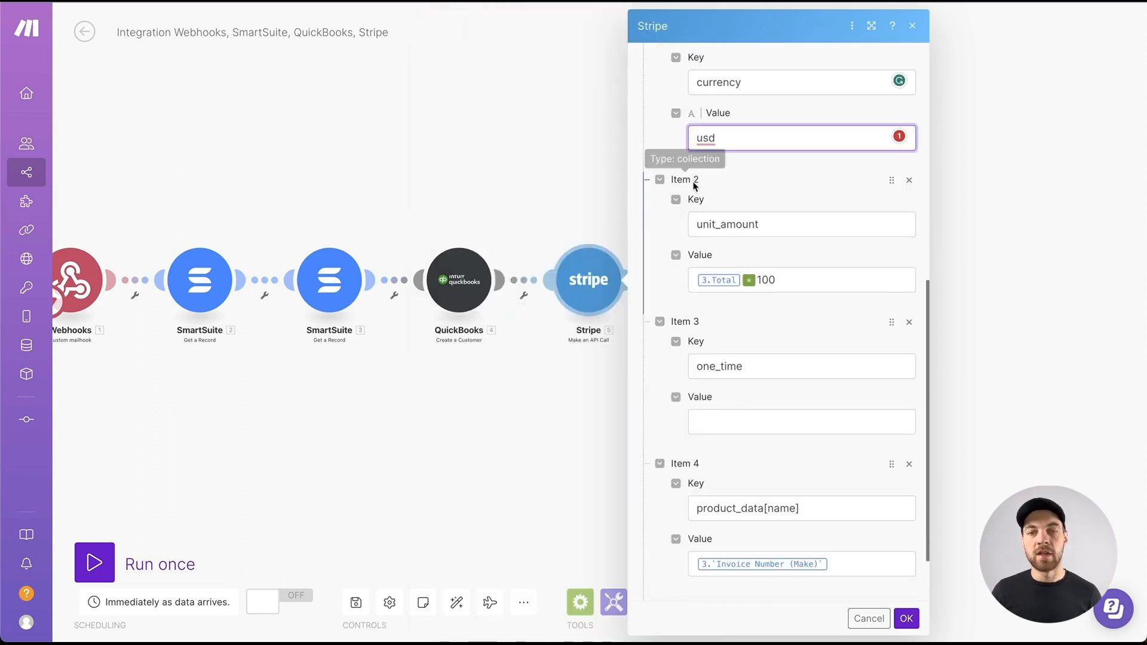
left_click(801, 228)
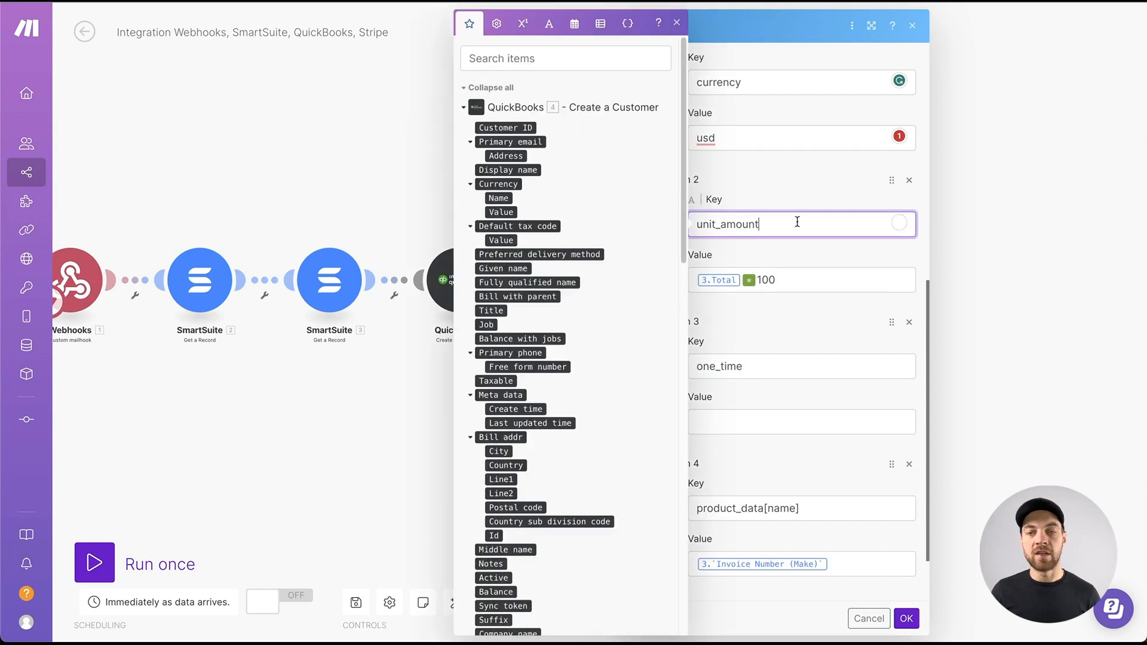
left_click(676, 23)
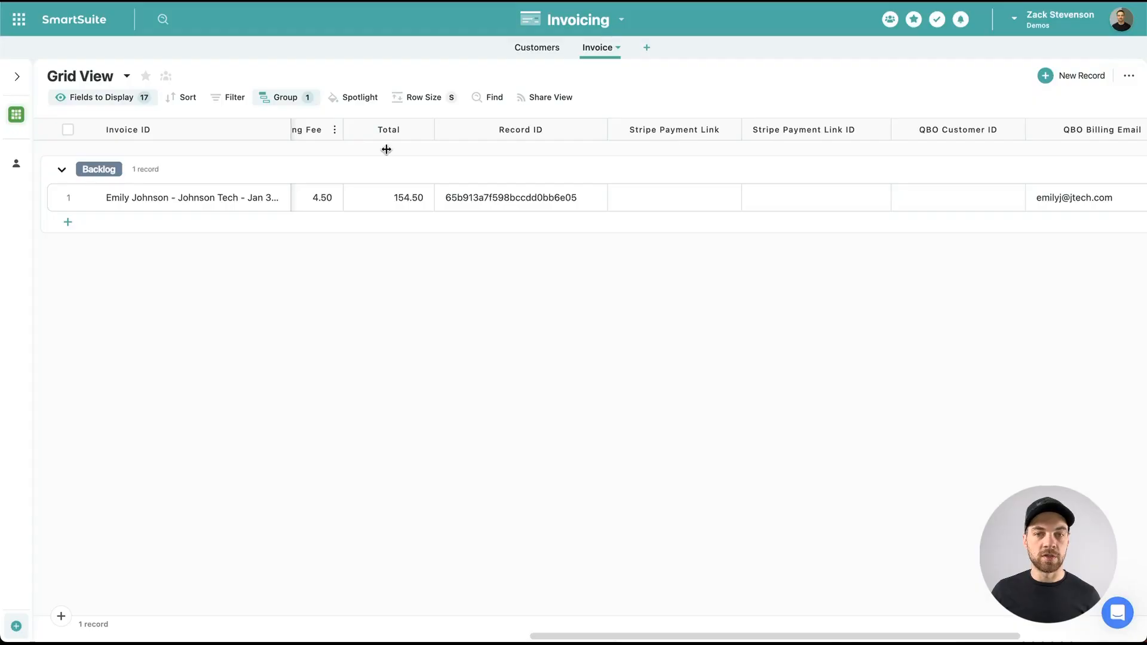
scroll(558, 195, "left", 2)
left_click(520, 199)
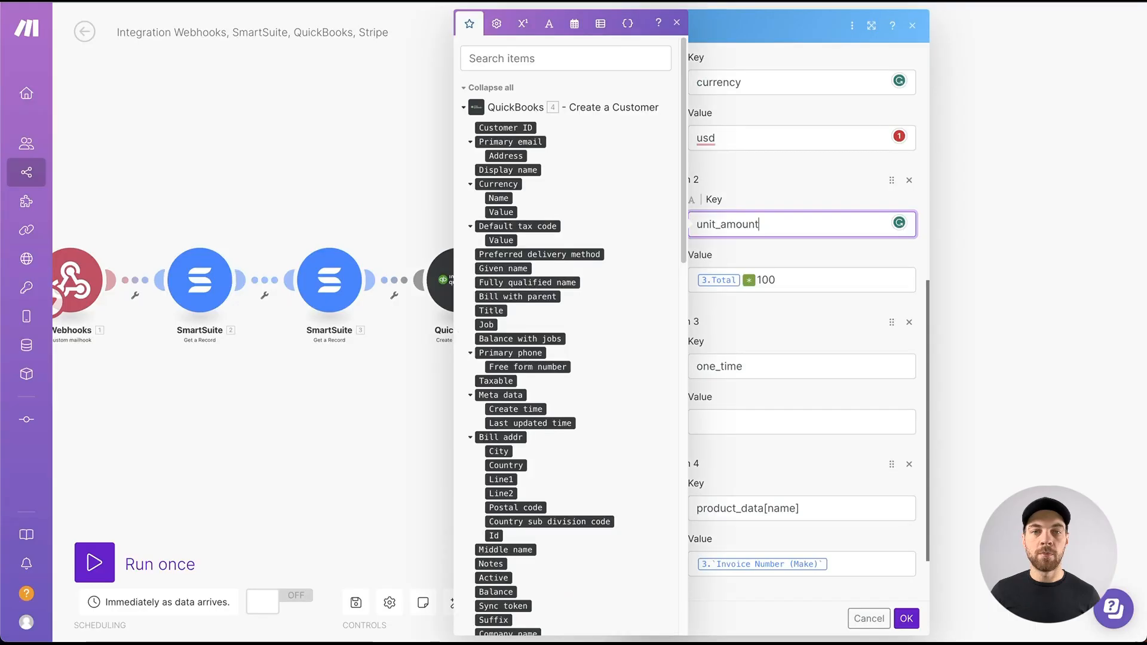
left_click(797, 278)
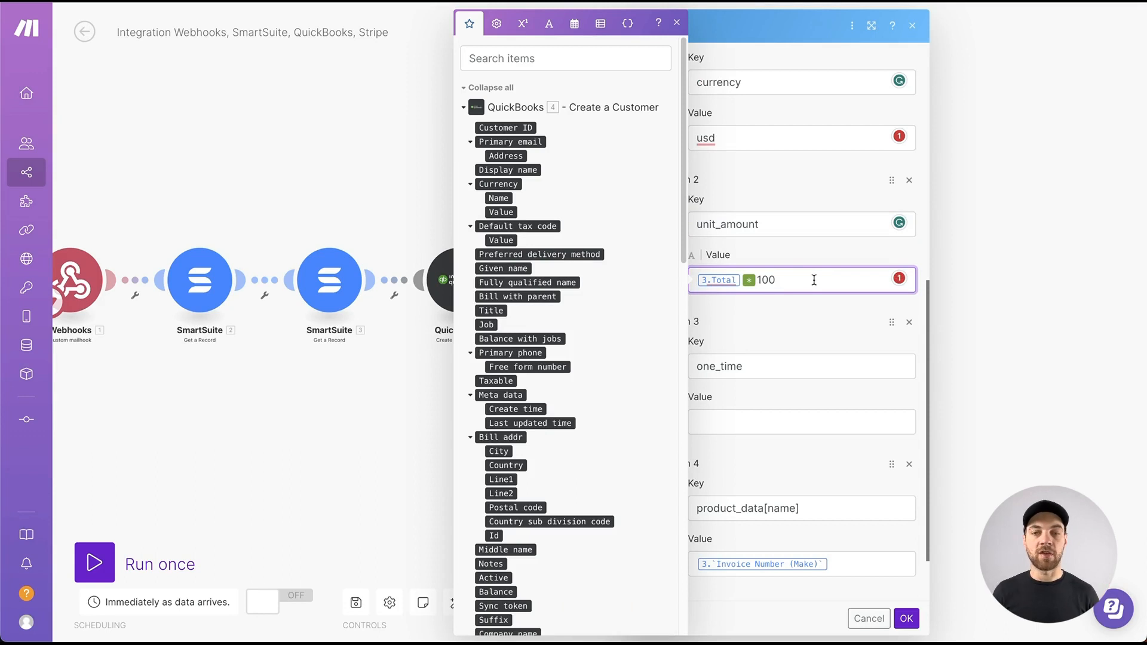
- Examine the one_time and product_data[name] query items, and check the Invoice Number (Make) field in SmartSuite's invoice grid
scroll(813, 279, "down", 2)
left_click(783, 291)
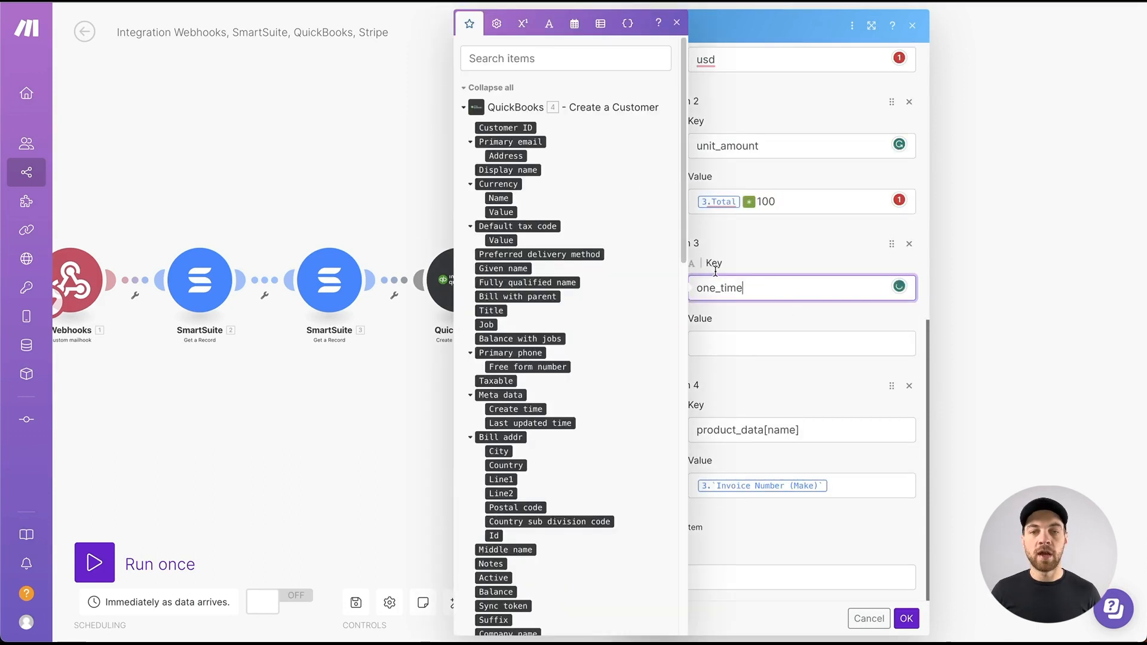
left_click_drag(762, 292, 697, 292)
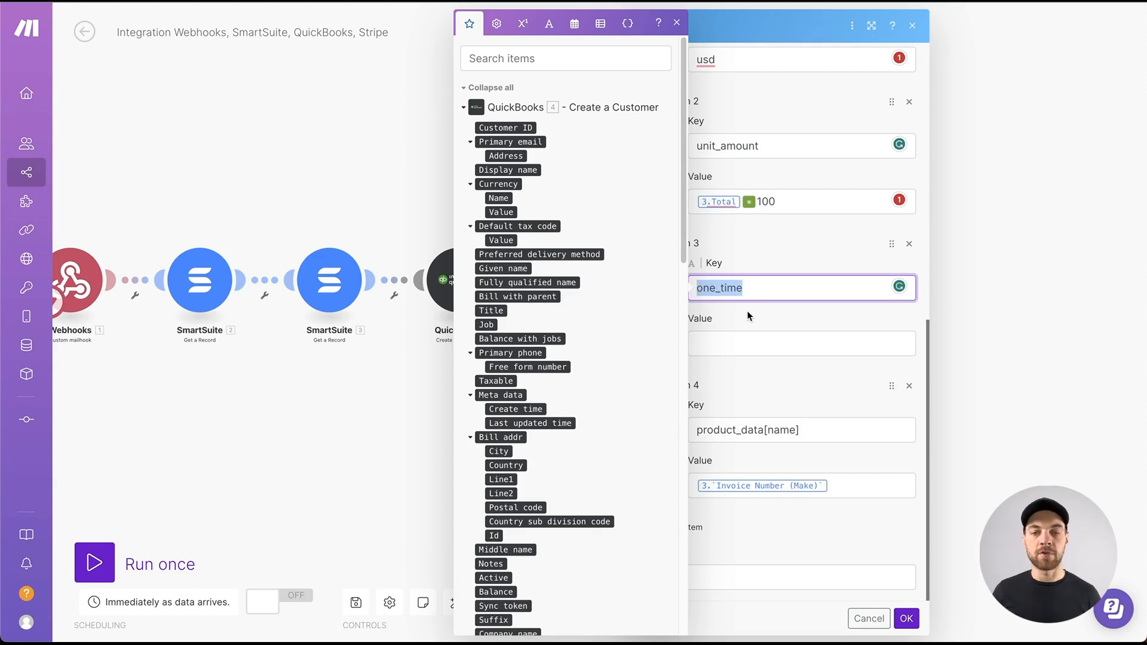
left_click(724, 350)
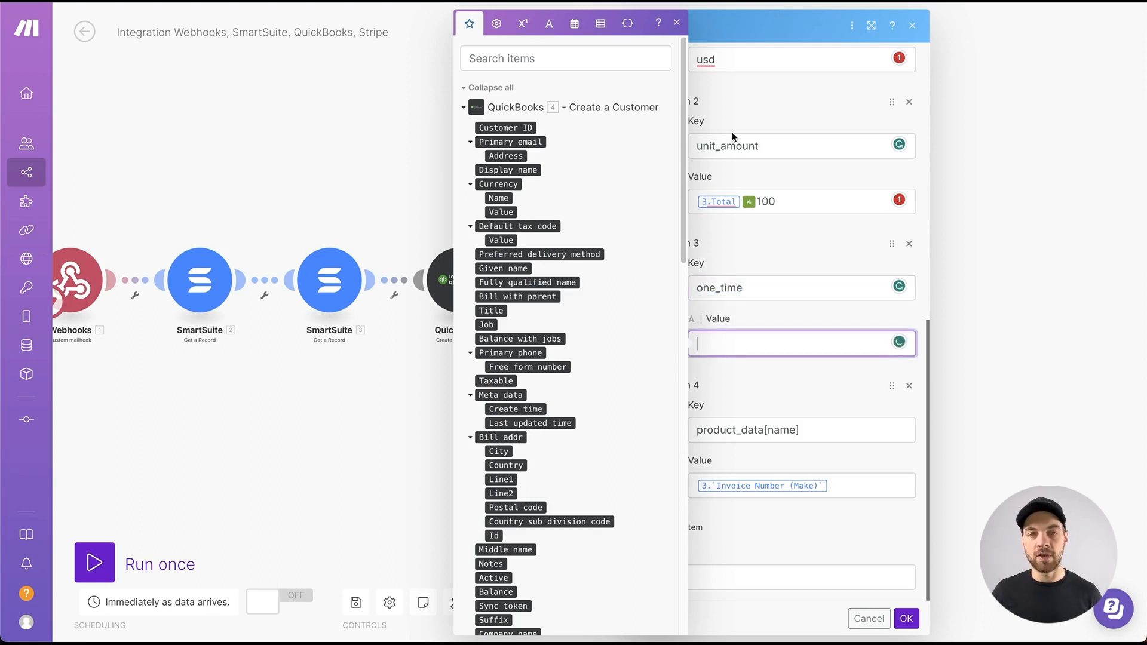
left_click(677, 23)
left_click(818, 426)
left_click_drag(816, 427, 715, 416)
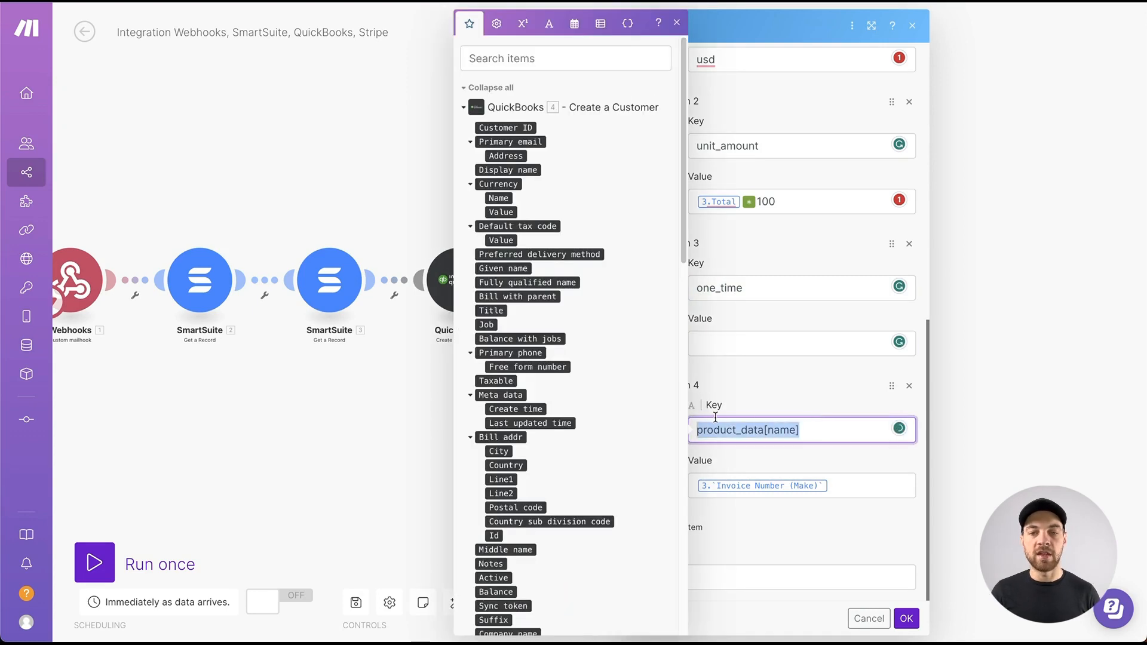
left_click(740, 442)
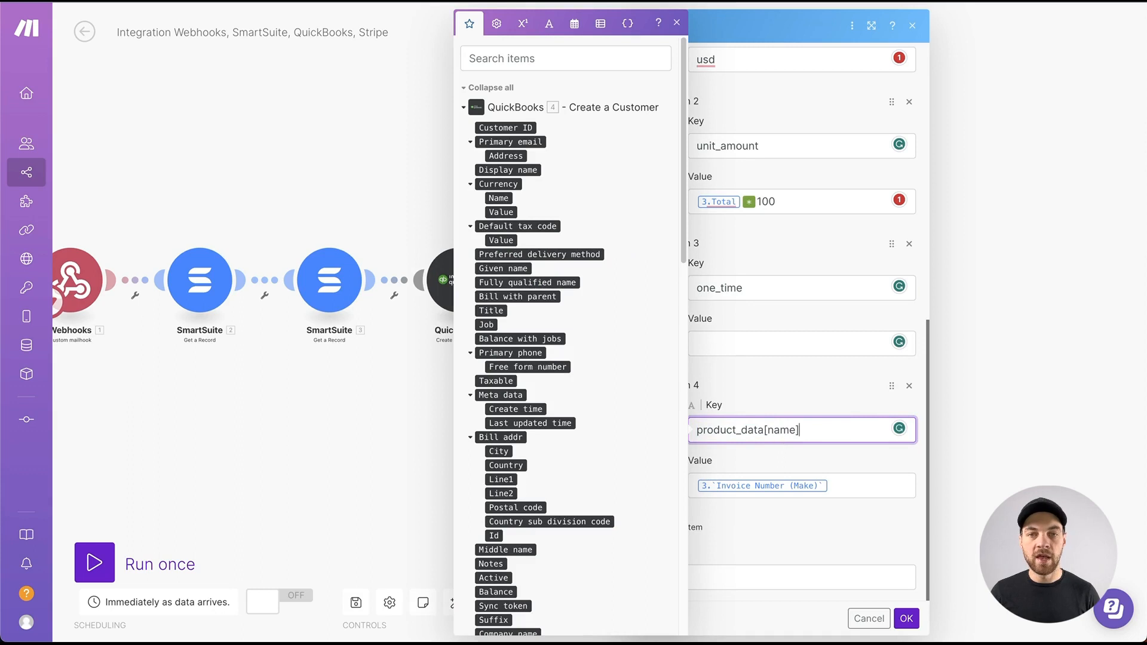
left_click(677, 23)
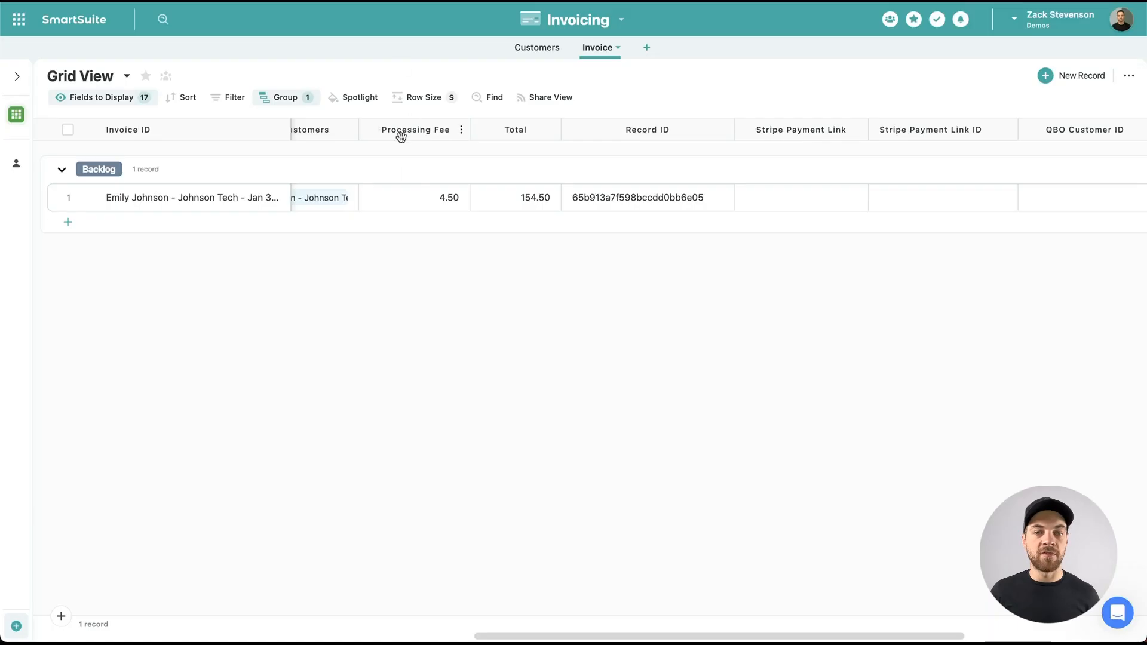
scroll(460, 206, "left", 10)
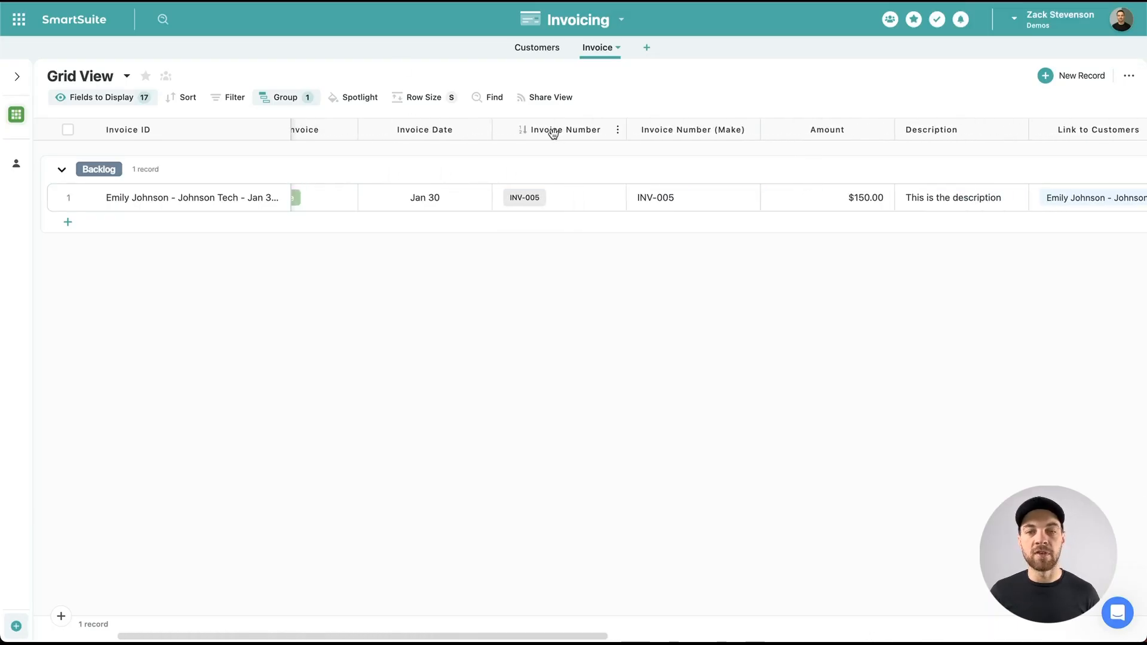
- Examine the formula behind the Invoice Number (Make) field in SmartSuite's invoice grid without changing the field
double_click(681, 131)
left_click_drag(295, 182, 426, 185)
left_click(439, 186)
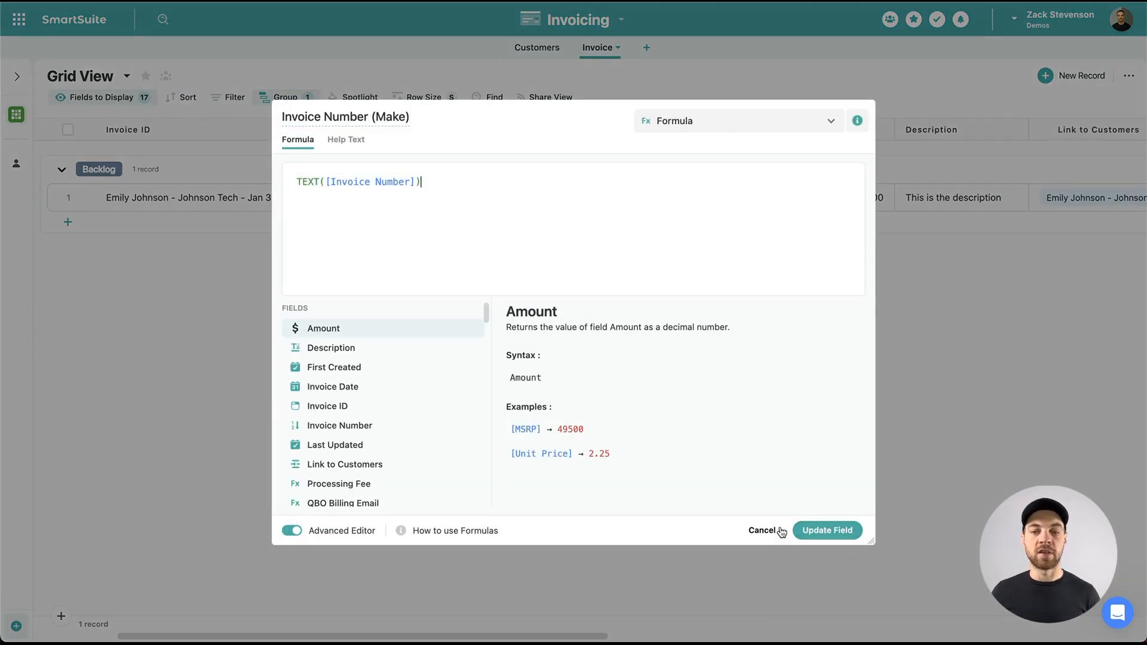
left_click(760, 531)
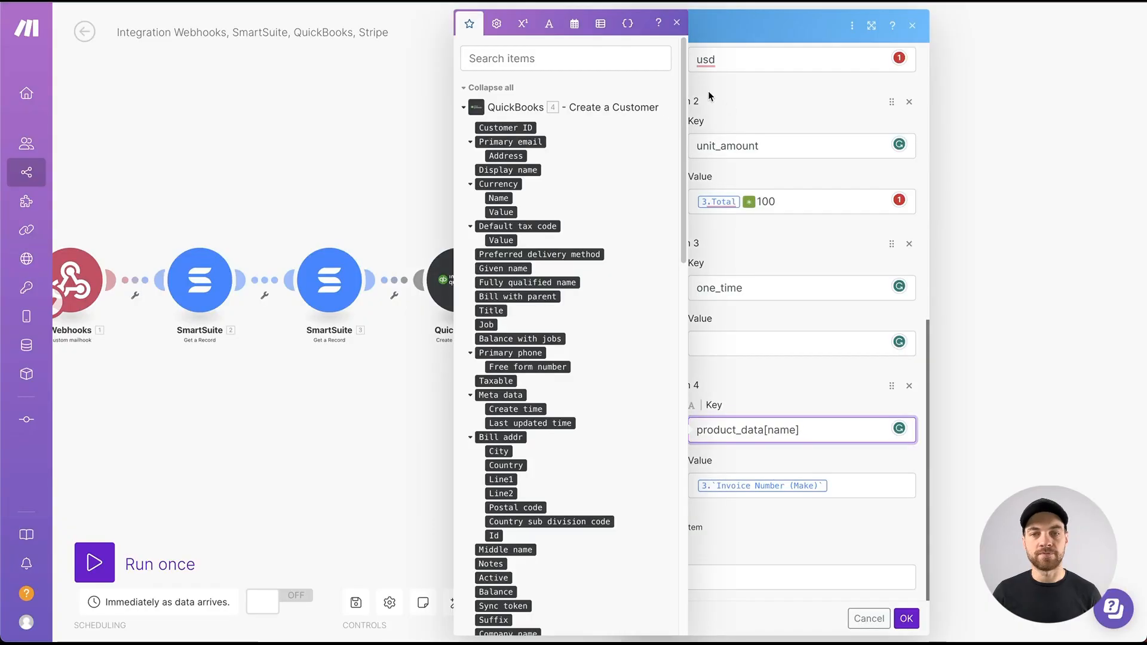
- Return to Make and accept the settings of the first Stripe API call module
left_click(676, 23)
left_click(906, 620)
left_click_drag(816, 423, 710, 408)
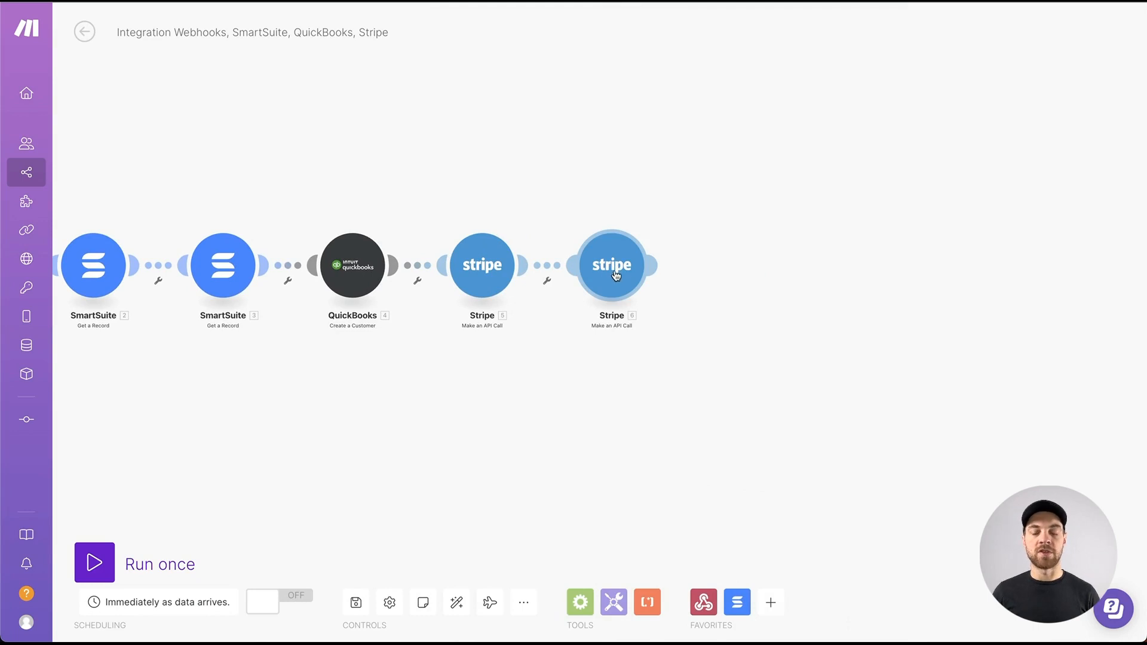
- Review the URL, method and Content-Type header of the second Stripe API call module
left_click(615, 273)
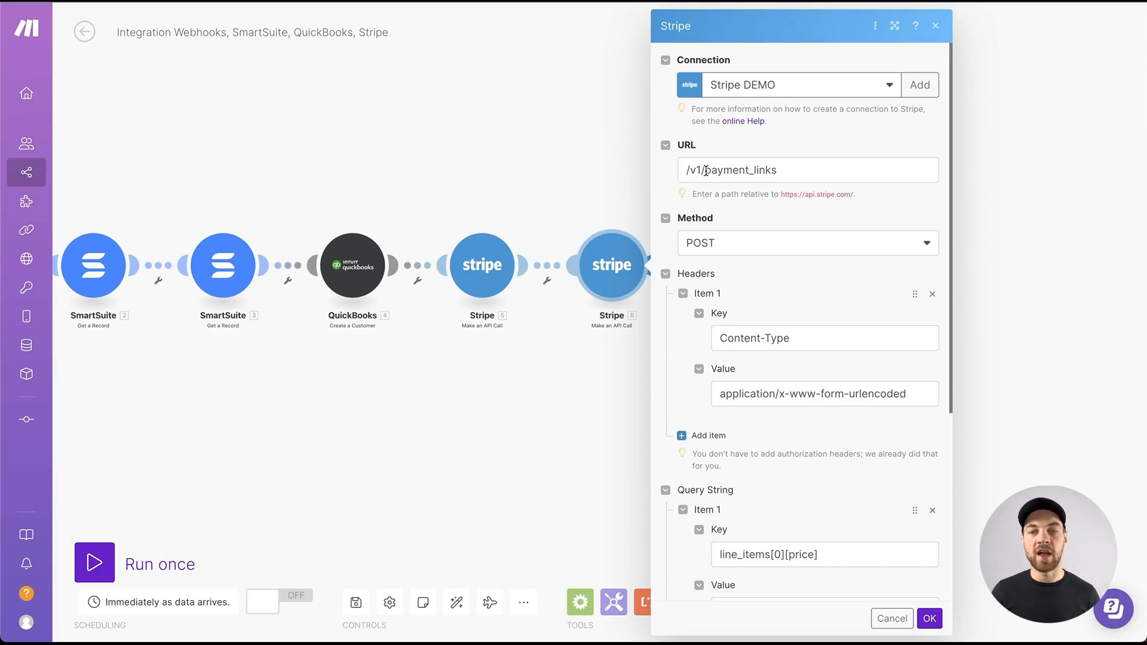
left_click(805, 171)
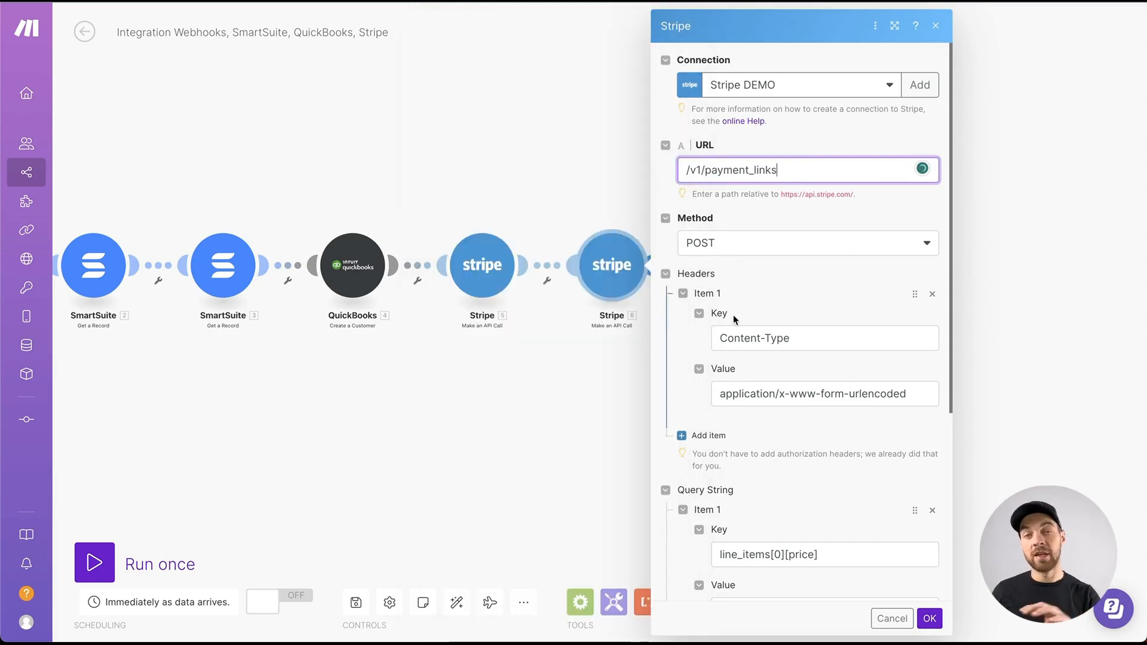
scroll(730, 237, "down", 2)
scroll(730, 236, "down", 5)
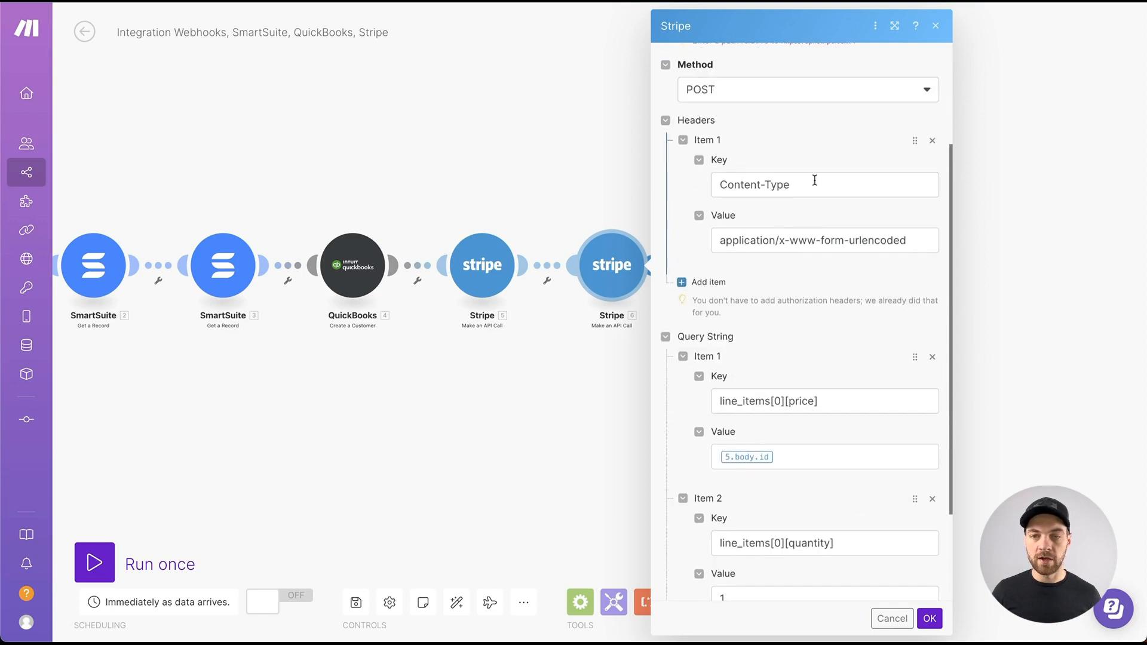
scroll(803, 213, "down", 5)
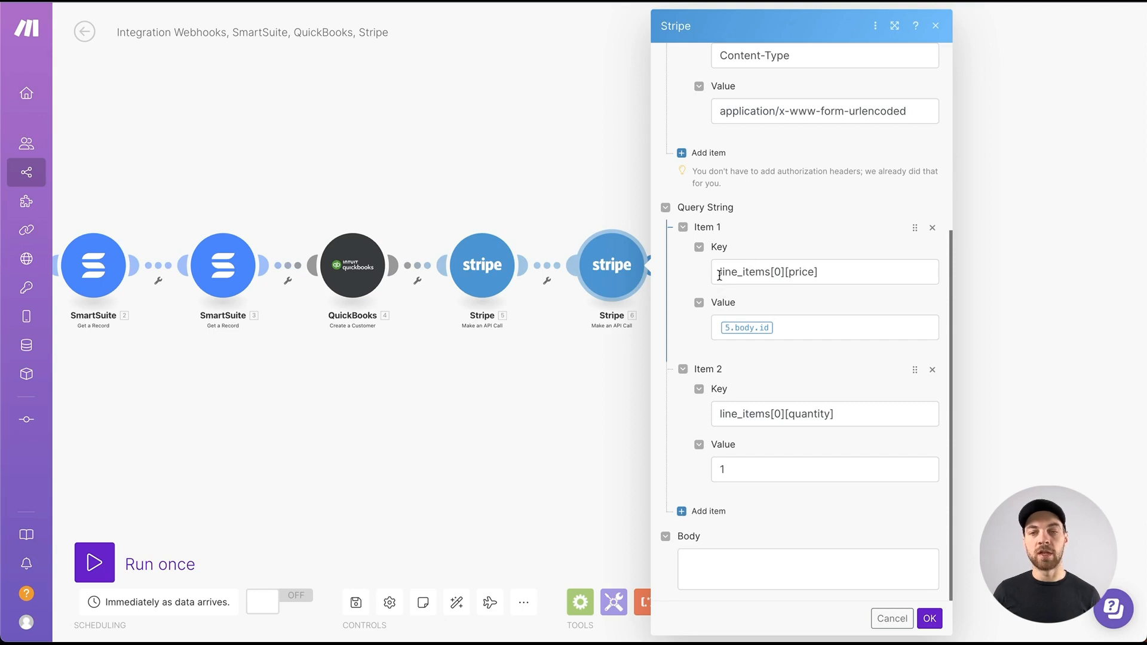
- Examine the keys and values of the line_items[0][price] and line_items[0][quantity] query items in the second Stripe module
left_click_drag(844, 272, 719, 271)
left_click(803, 235)
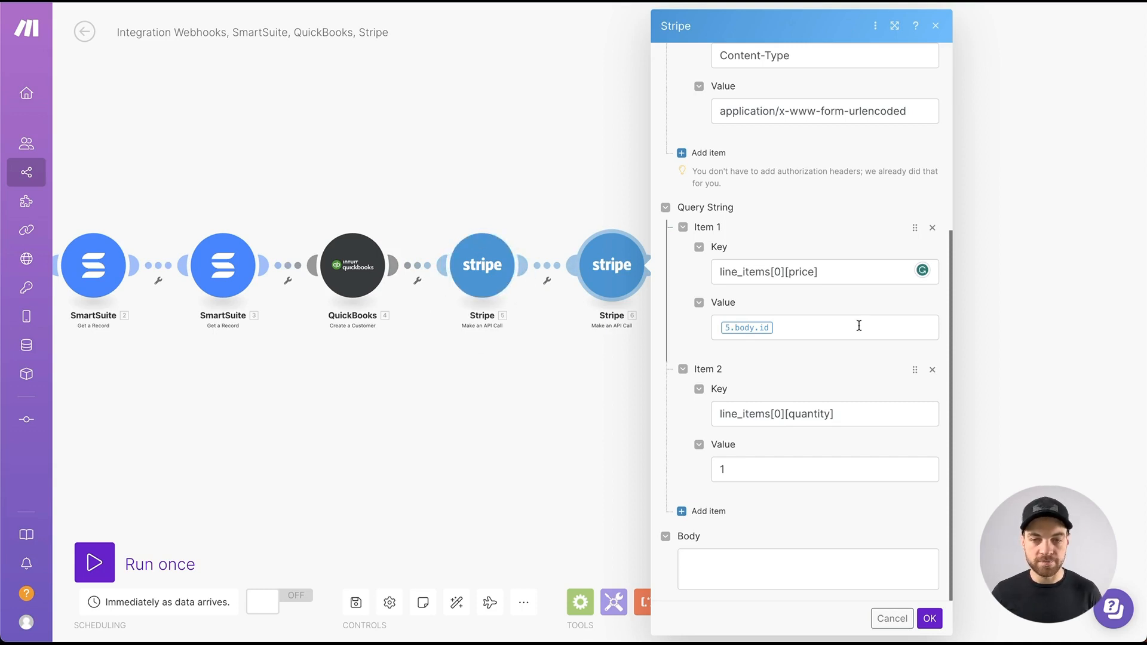
left_click(806, 414)
left_click(771, 471)
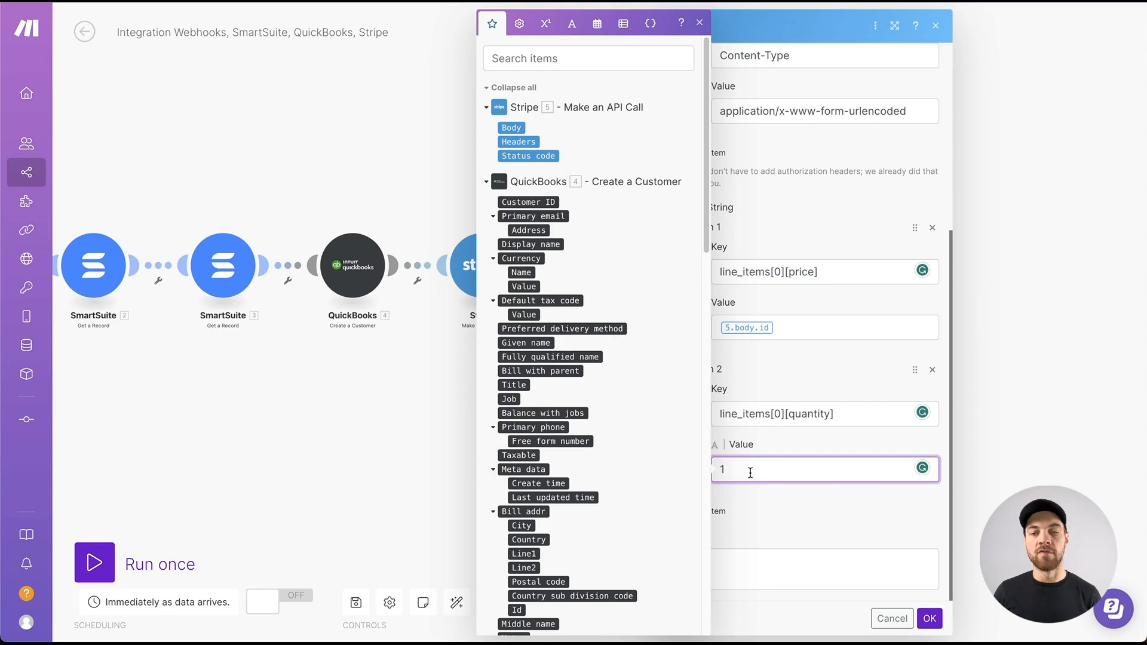
left_click(699, 23)
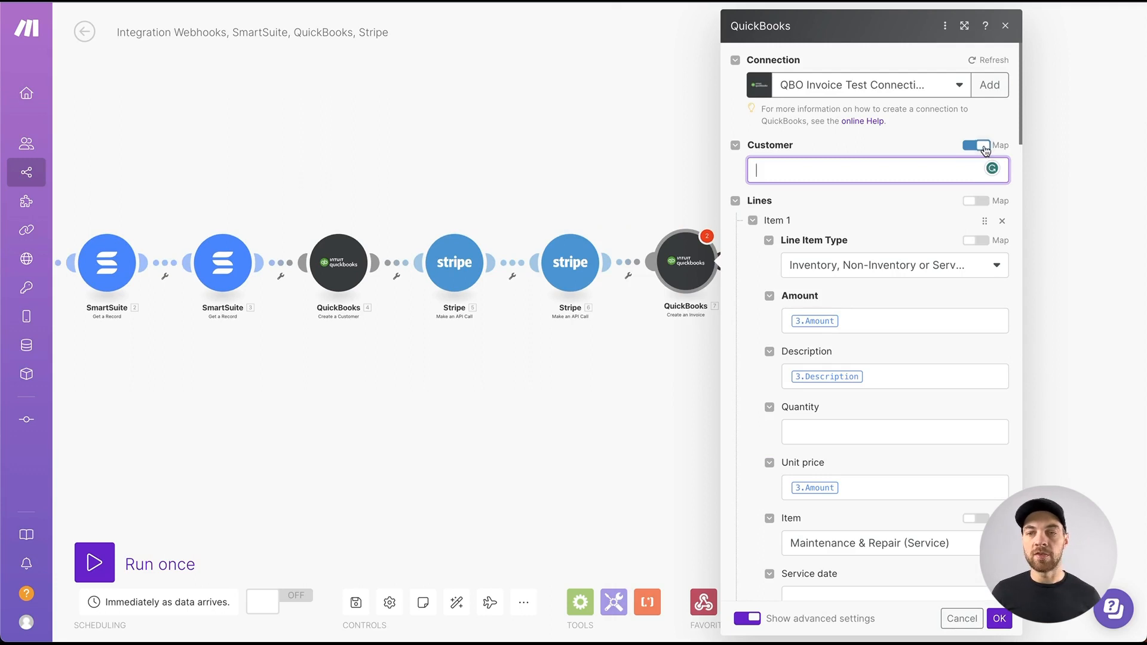
- Map the QuickBooks invoice module's Customer to the Customer ID from the Create a Customer module
left_click(829, 169)
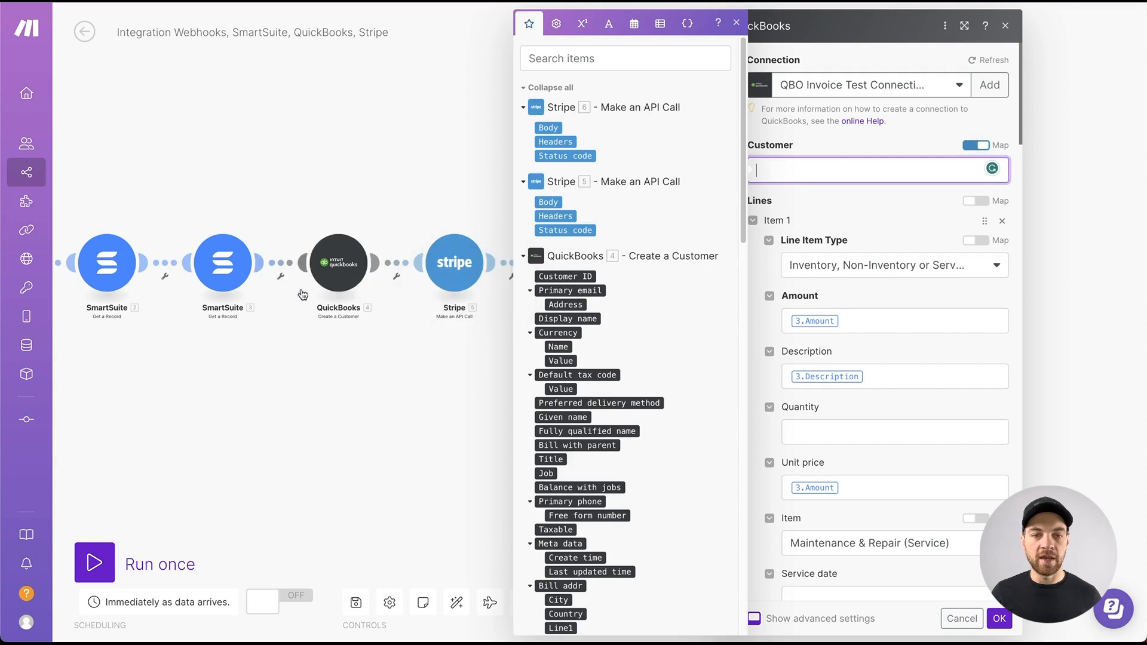
left_click(564, 277)
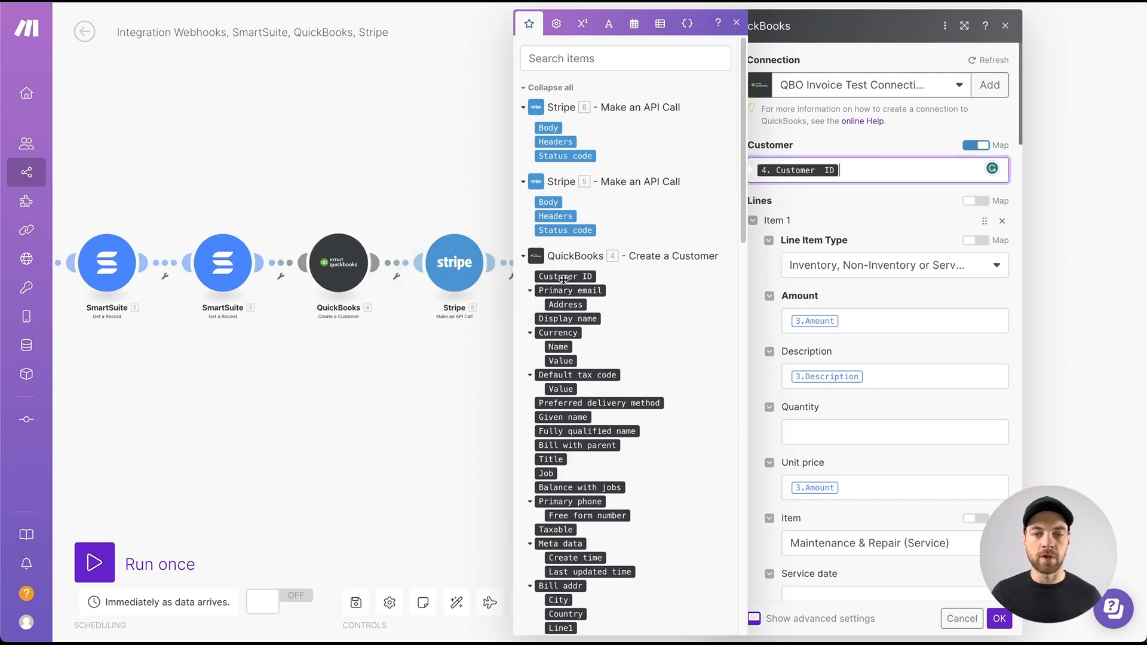
left_click(736, 22)
- Review the line item type and the Amount, Description and Unit price mappings of the QuickBooks invoice's first line item
scroll(842, 149, "down", 1)
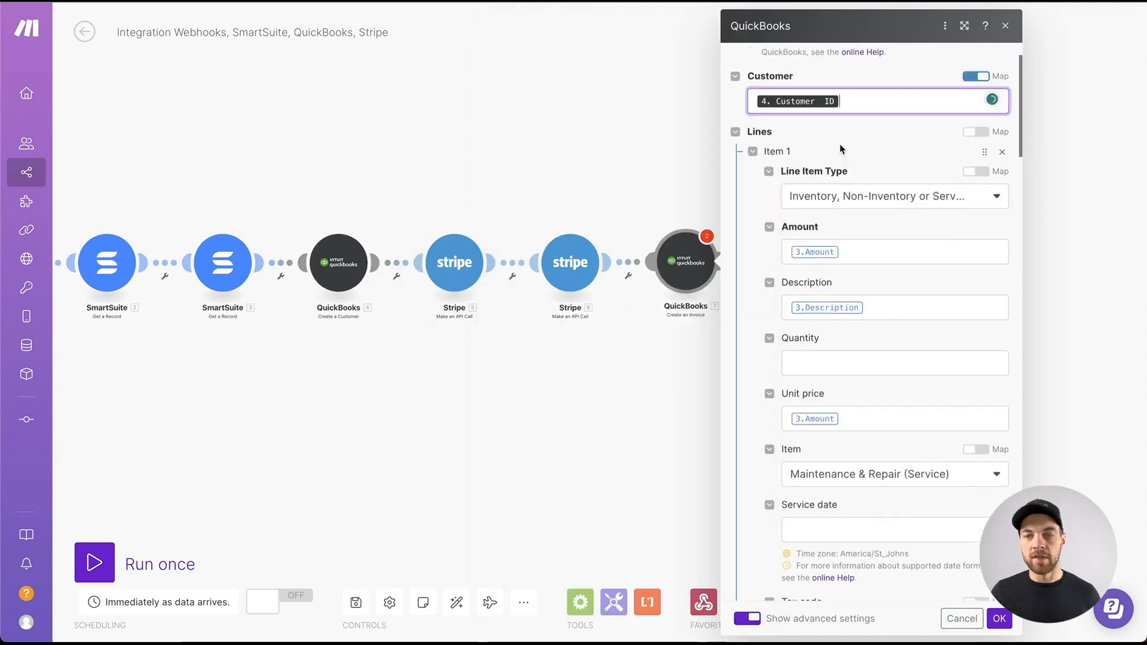
scroll(841, 149, "down", 1)
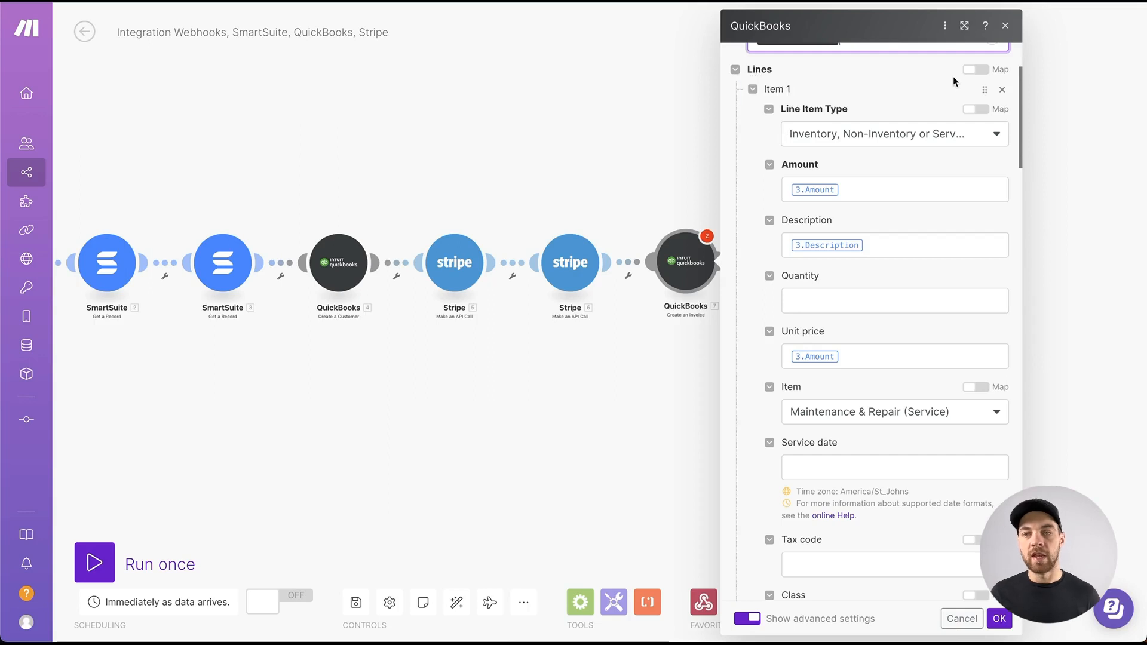
scroll(904, 153, "down", 1)
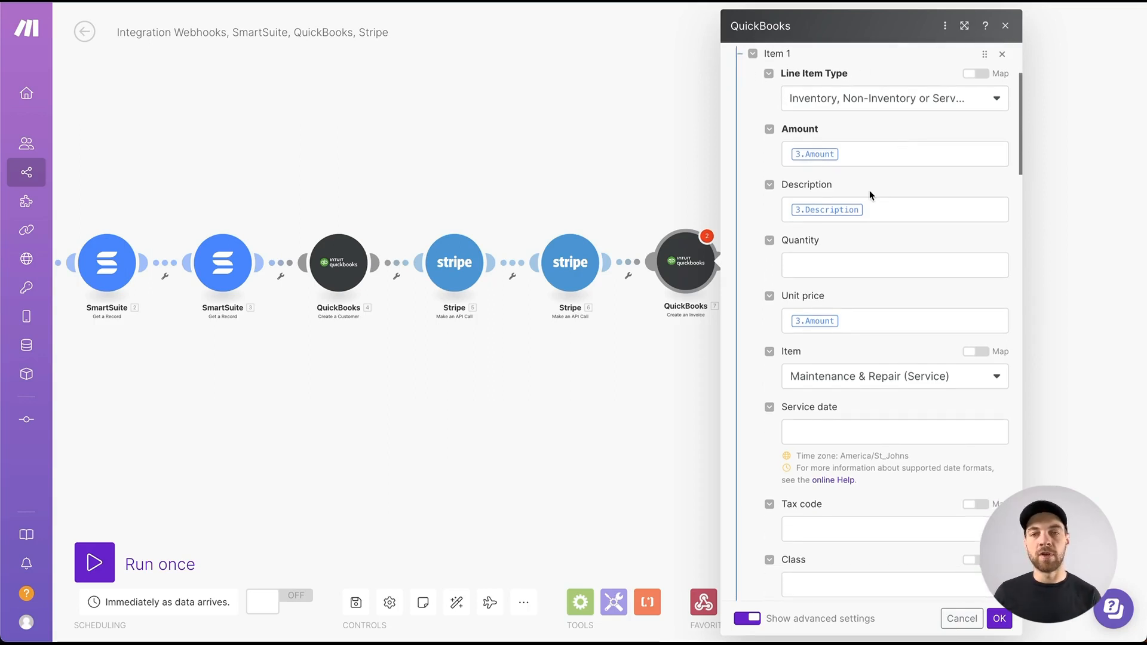
scroll(869, 190, "up", 2)
scroll(843, 256, "down", 1)
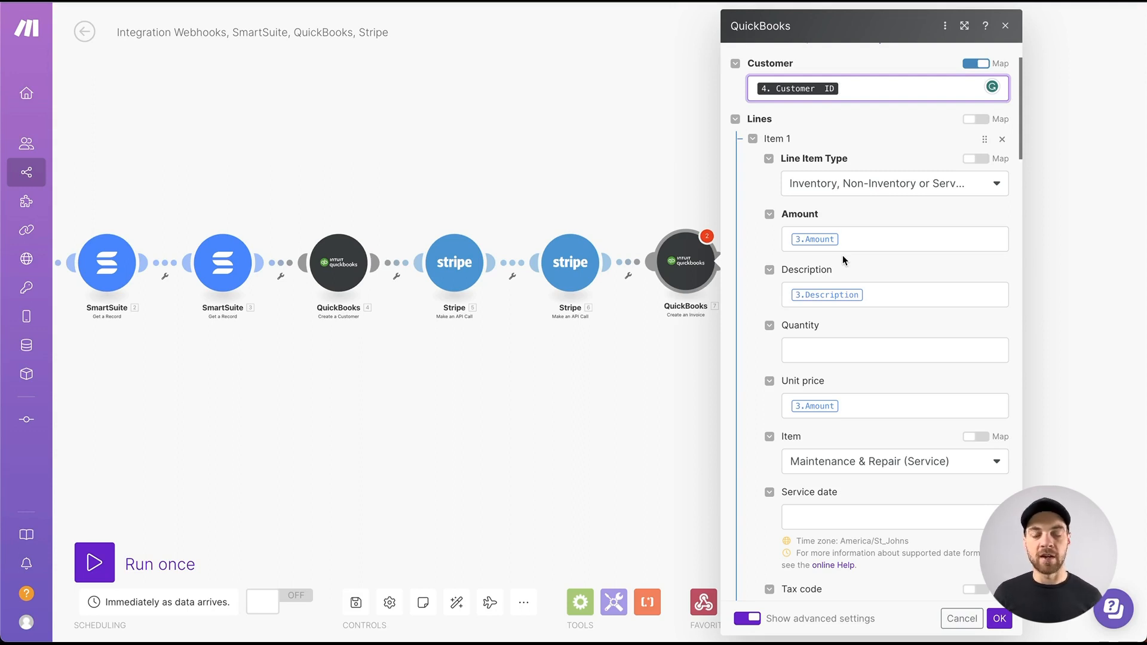
scroll(843, 251, "down", 1)
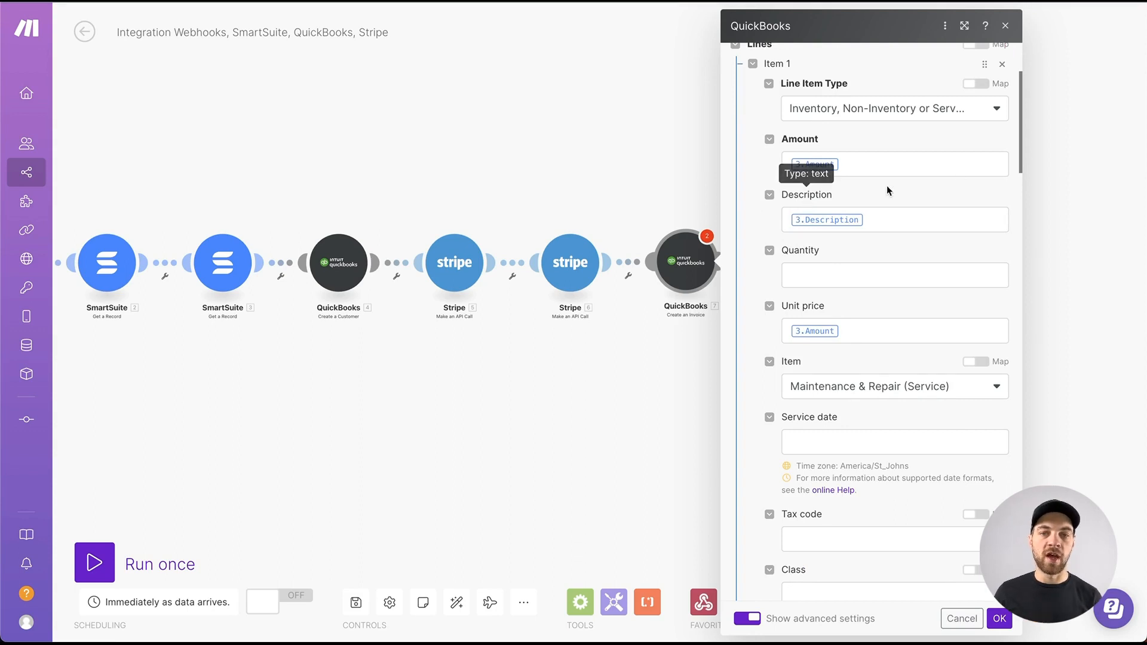
left_click(898, 160)
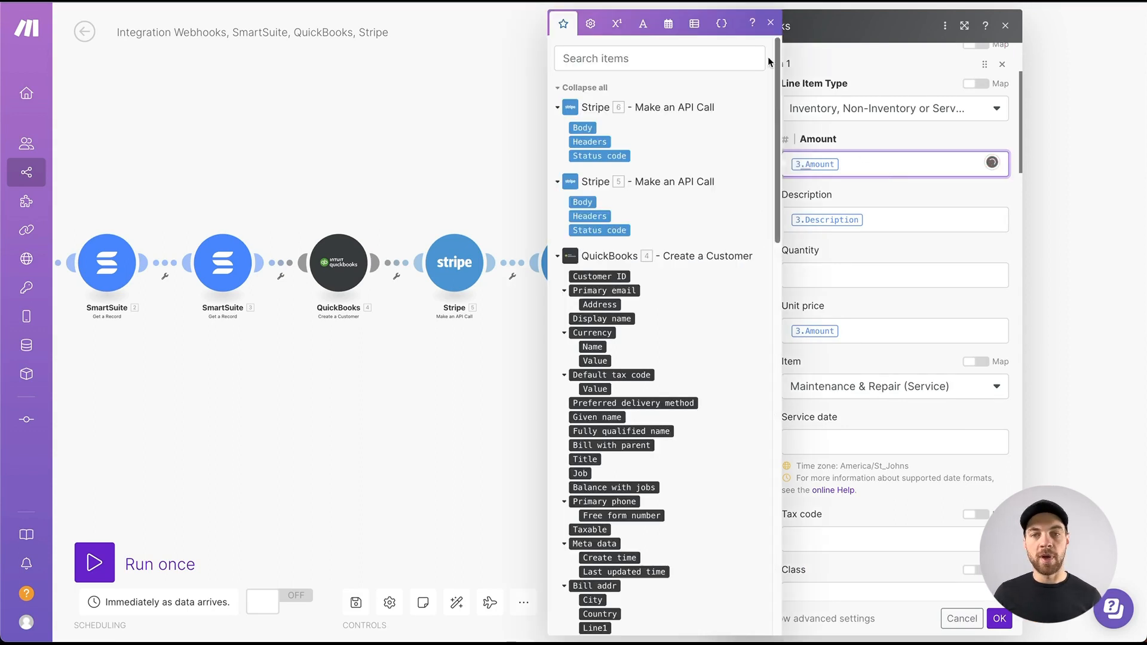
left_click(776, 19)
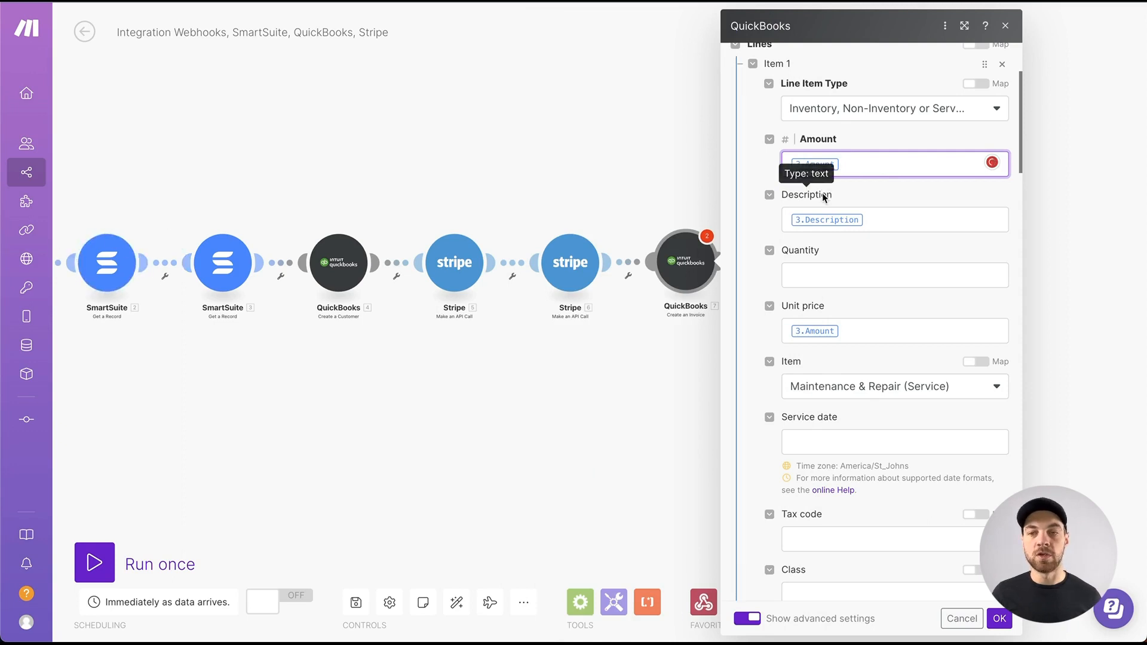
left_click(910, 220)
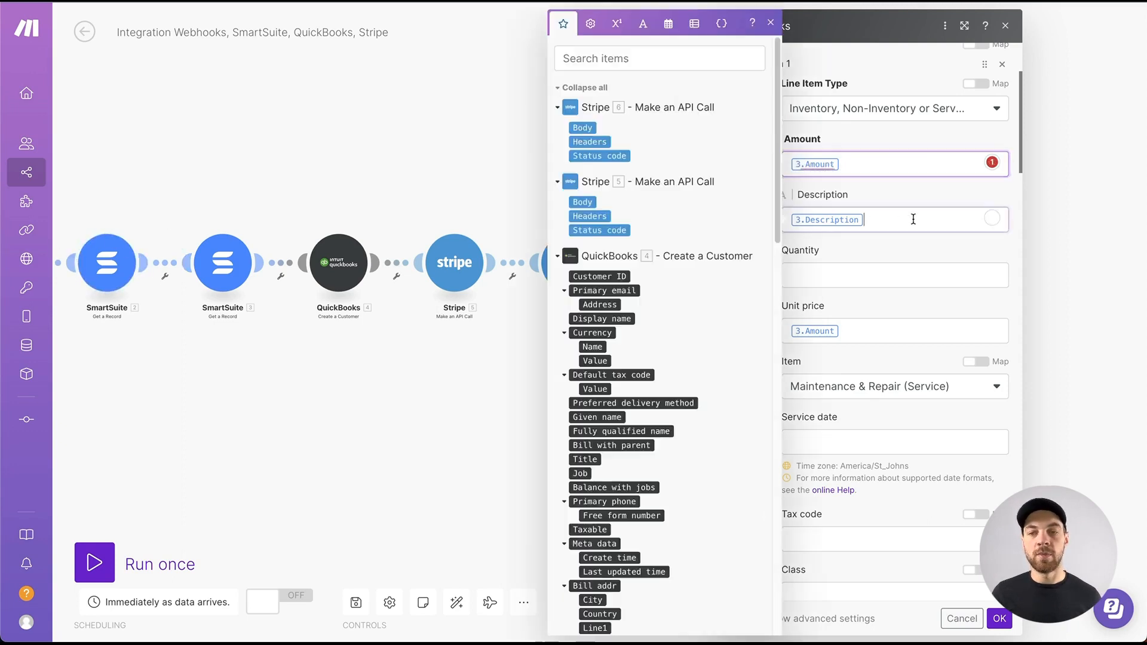
left_click(884, 332)
left_click(776, 34)
- Examine the invoice's Bill email and Doc number mappings, and check the Invoice Number (Make) field in SmartSuite's invoice grid
scroll(801, 299, "down", 2)
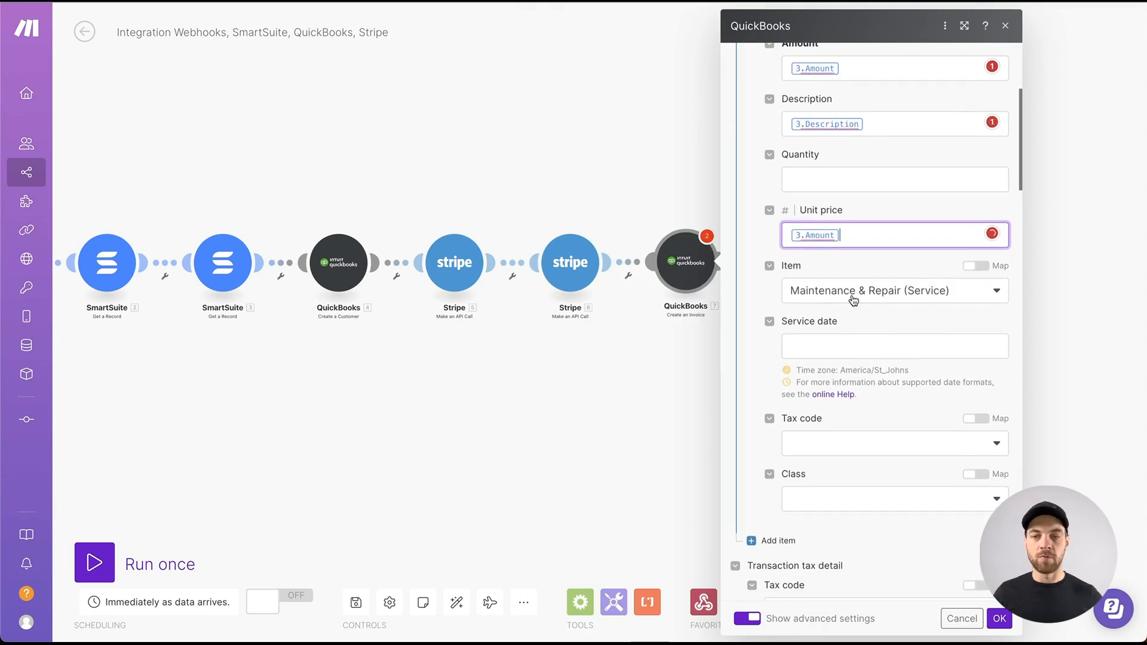
scroll(840, 224, "down", 10)
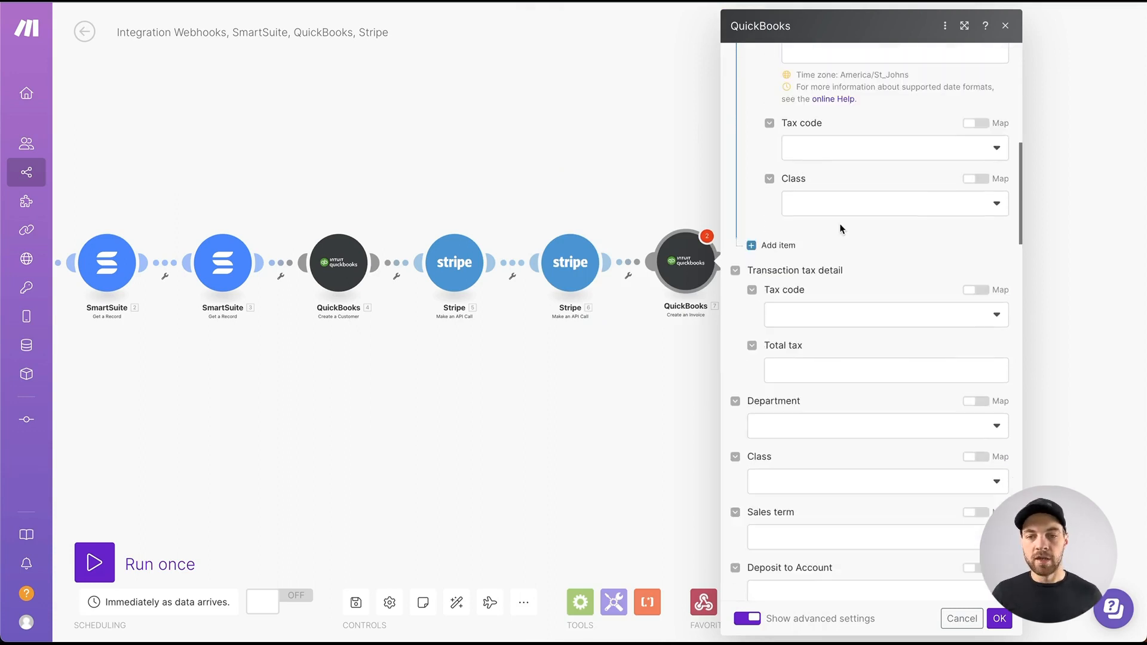
scroll(840, 223, "down", 3)
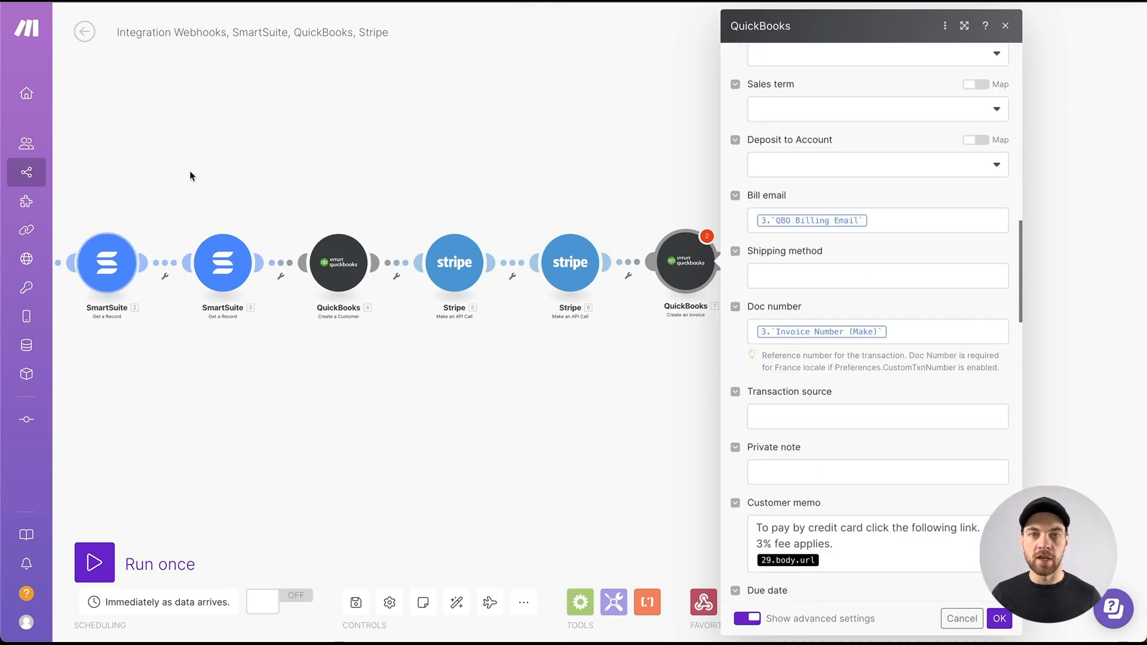
scroll(921, 268, "down", 2)
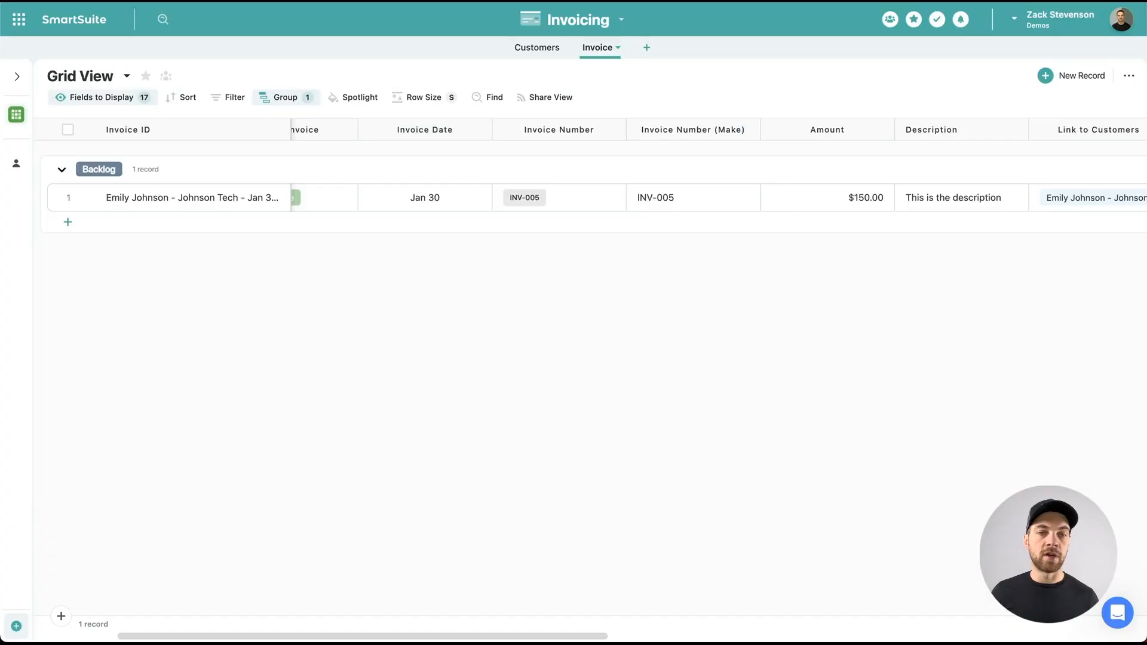
scroll(357, 236, "left", 2)
left_click(759, 129)
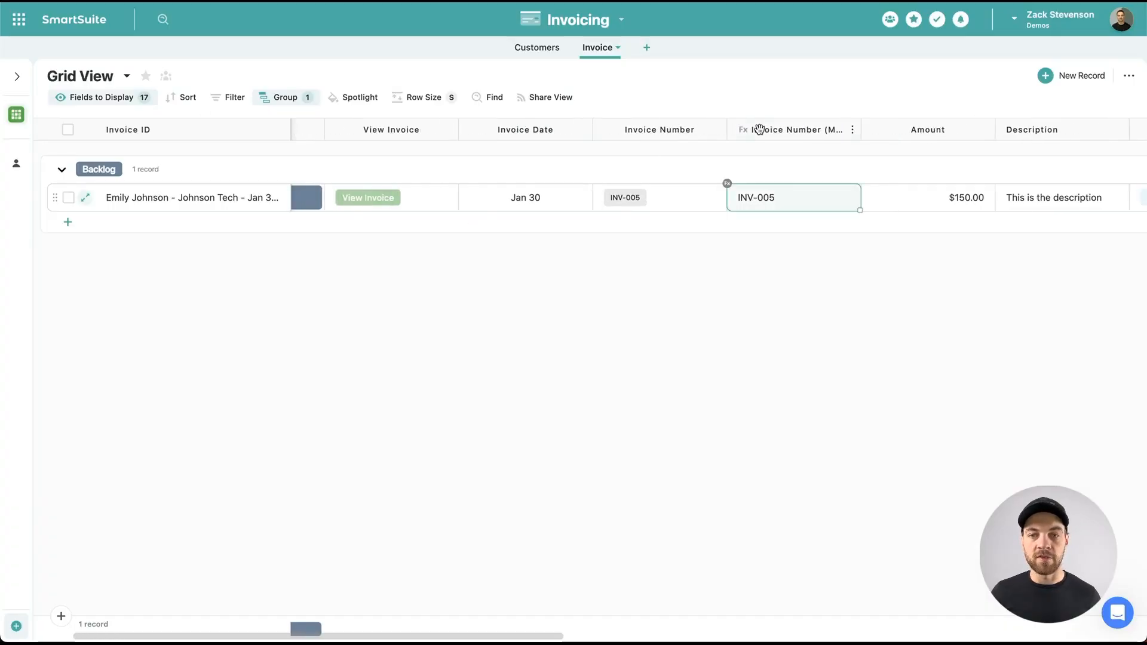
left_click(759, 130)
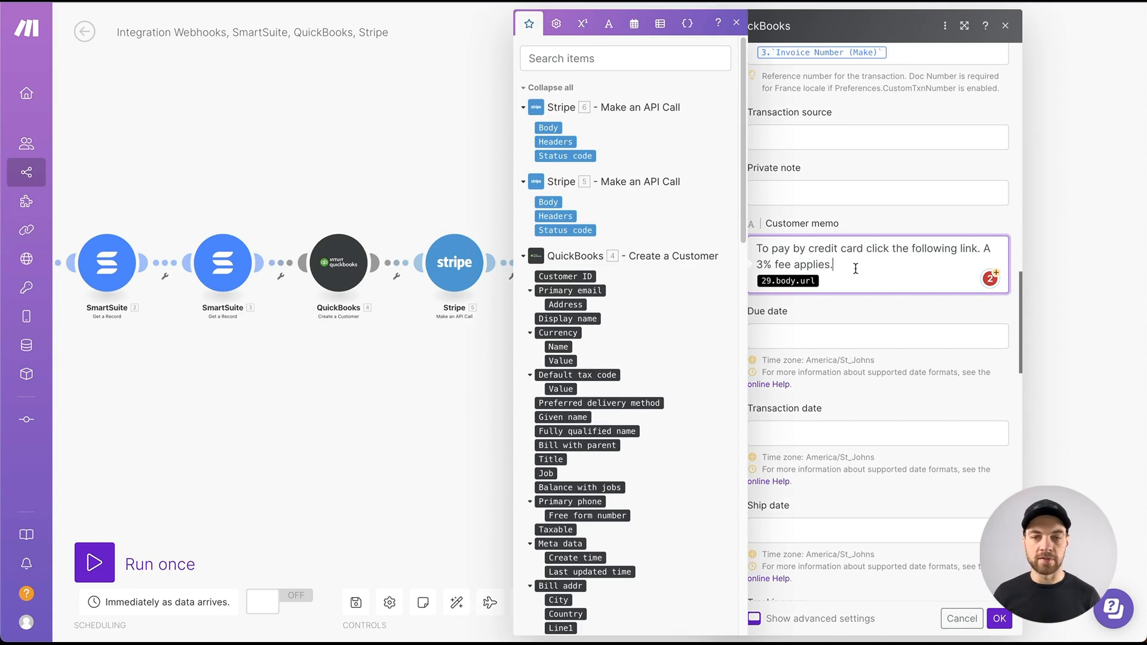
- Remove the 29.body.url mapping from the Customer memo of the QuickBooks invoice module, leaving the credit card payment text
left_click(829, 278)
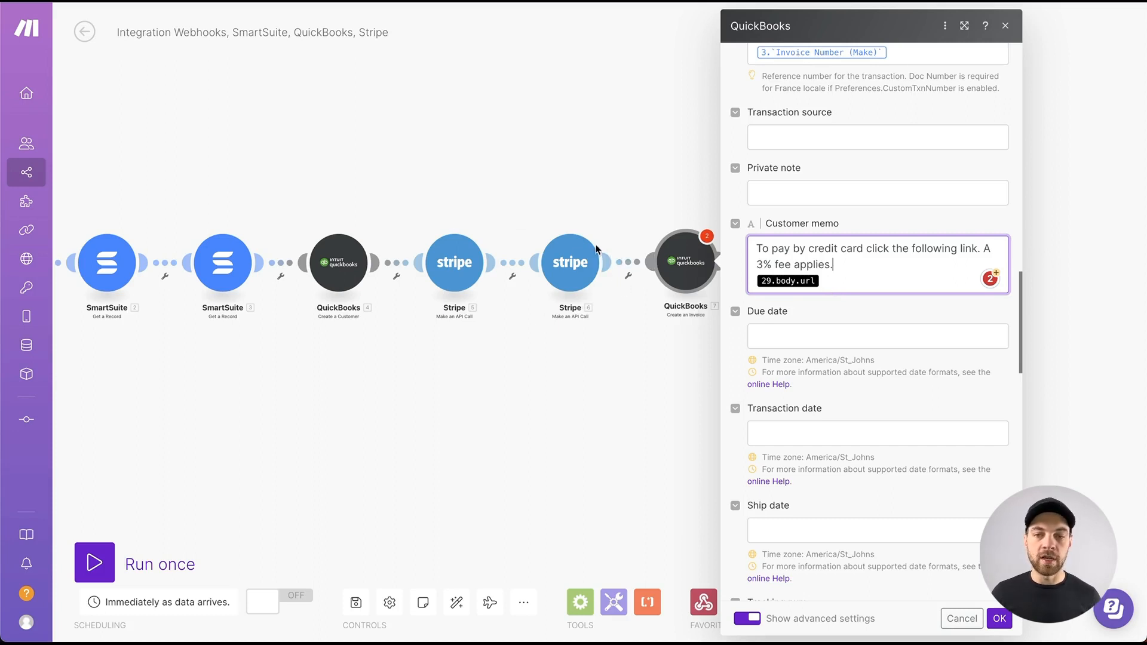
left_click(827, 278)
key("BackSpace")
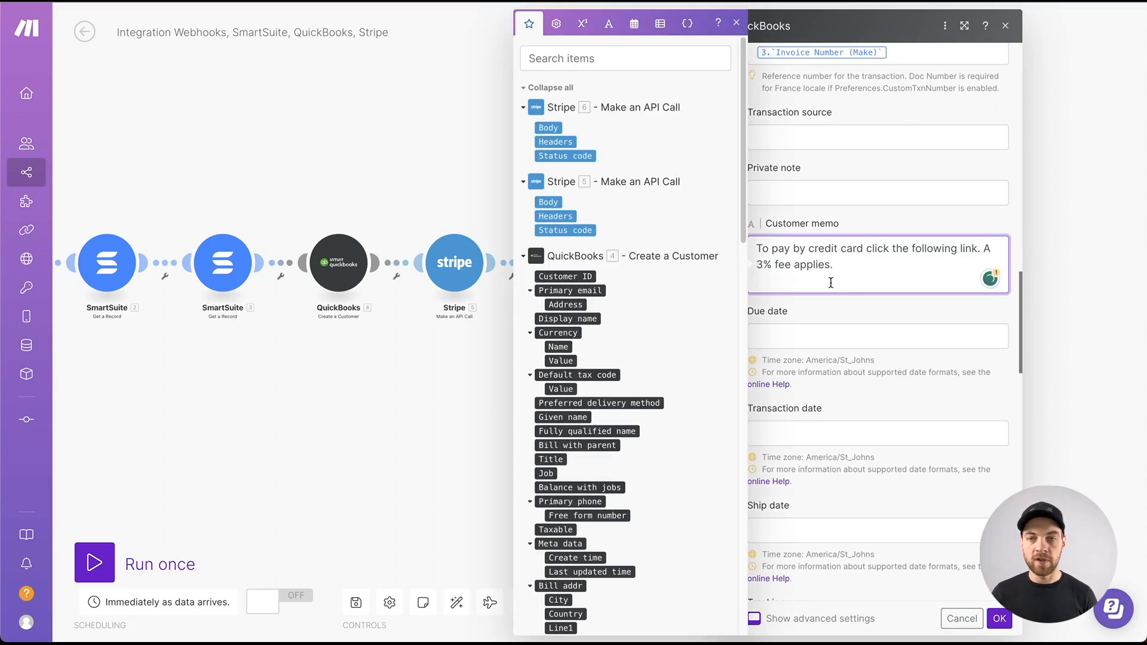
left_click(737, 24)
- Check the remaining invoice fields, including the online ACH and credit card payment options, and accept the QuickBooks invoice module's settings
scroll(839, 343, "down", 2)
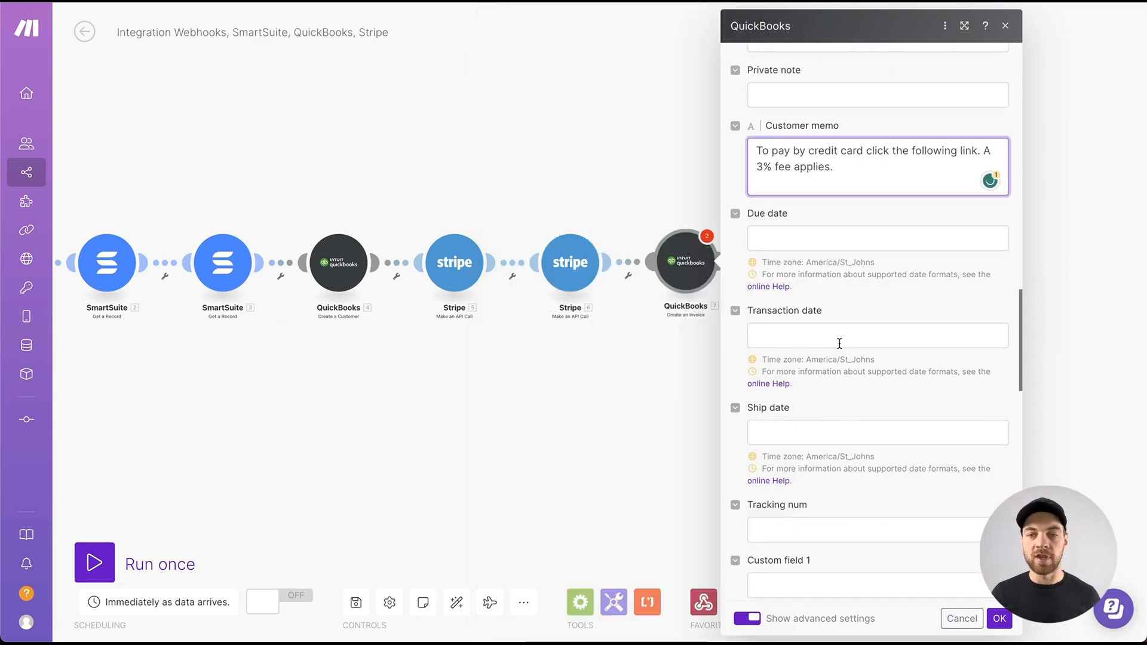
scroll(839, 344, "down", 15)
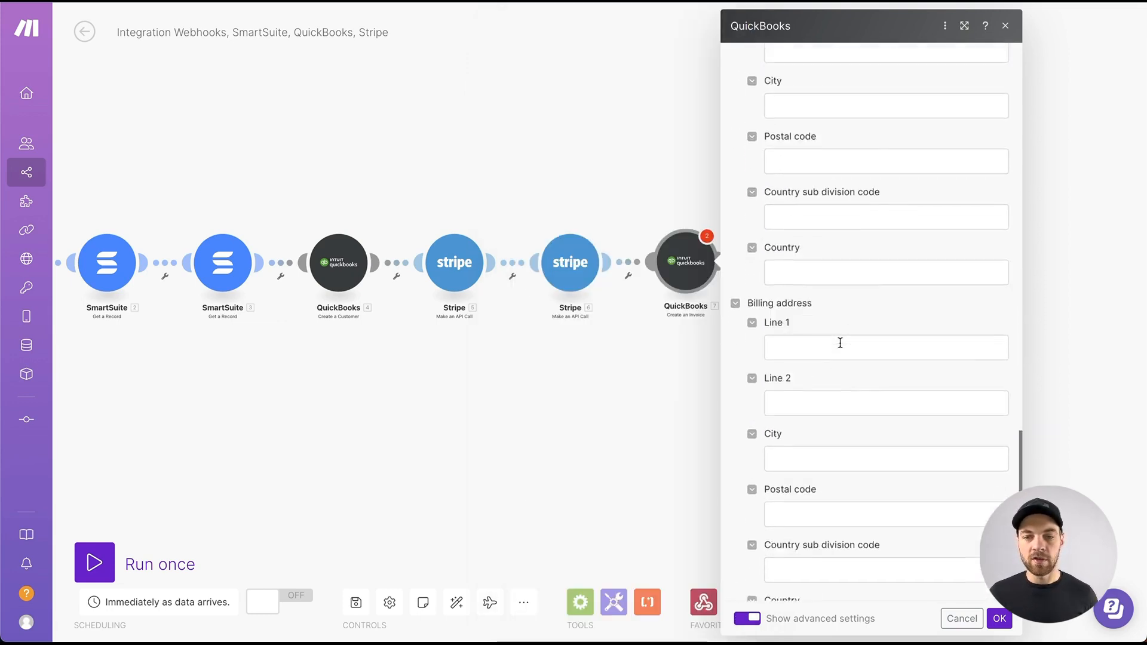
scroll(840, 342, "down", 7)
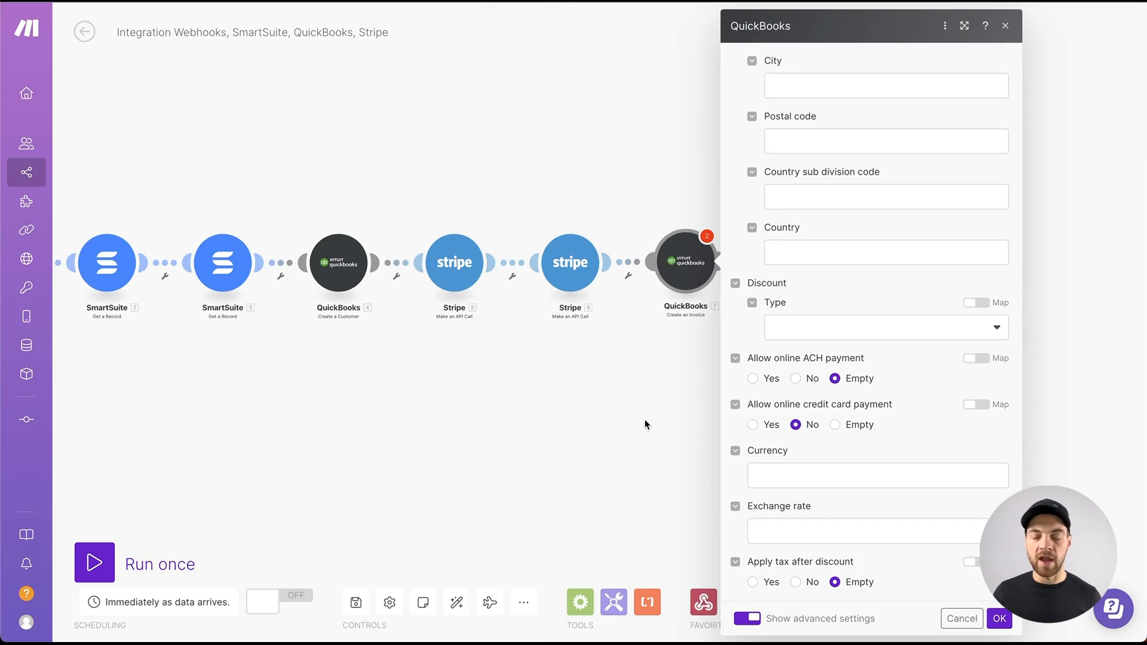
scroll(801, 187, "up", 20)
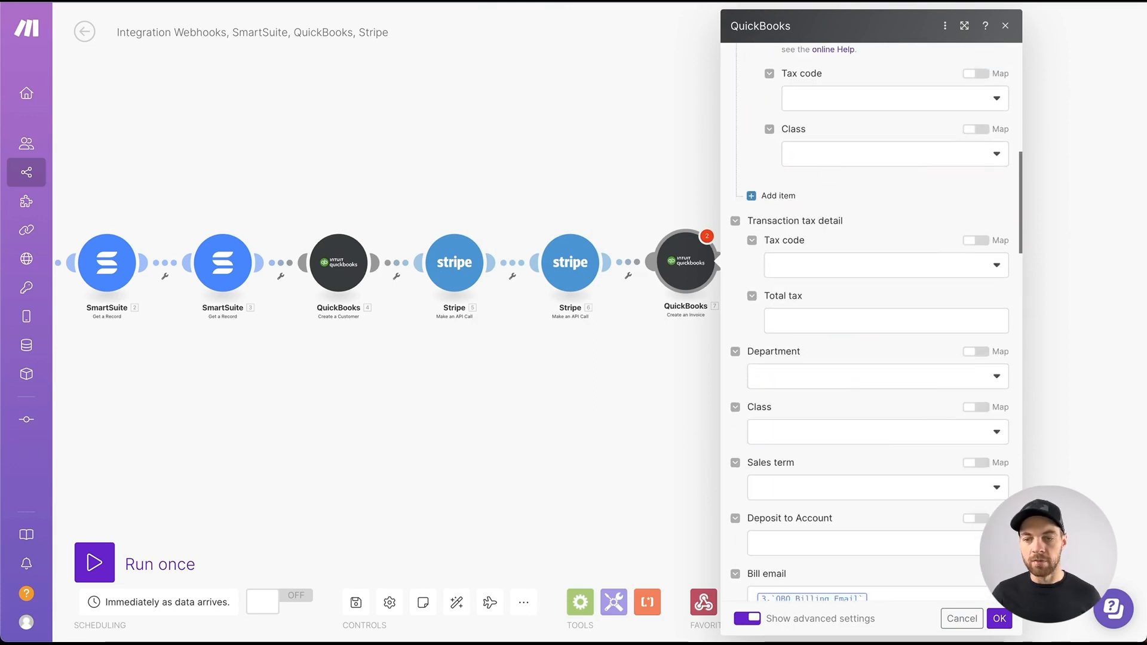
left_click(998, 618)
- Add a SmartSuite Update a Record module after the QuickBooks Create an Invoice module
left_click(721, 262)
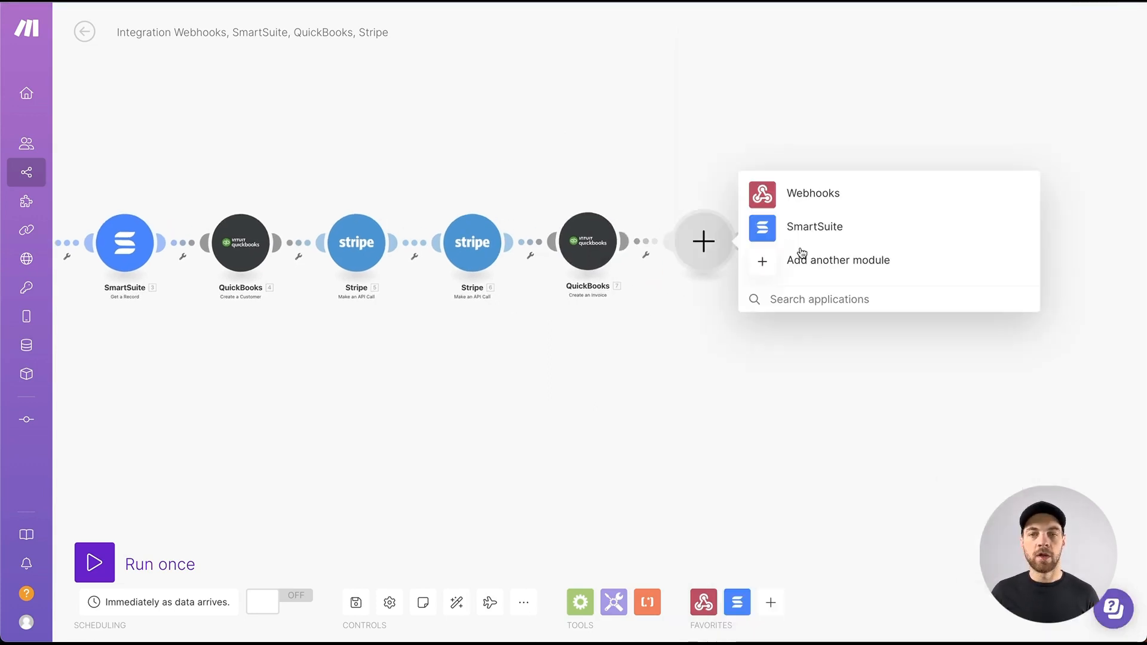
left_click(797, 231)
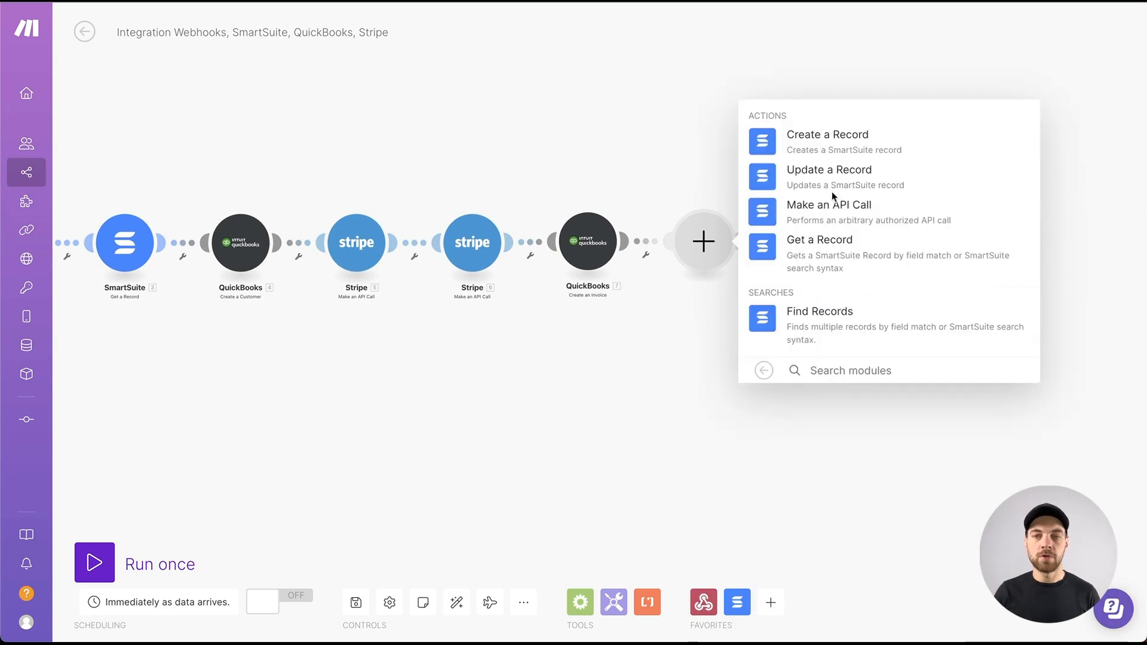
left_click(837, 177)
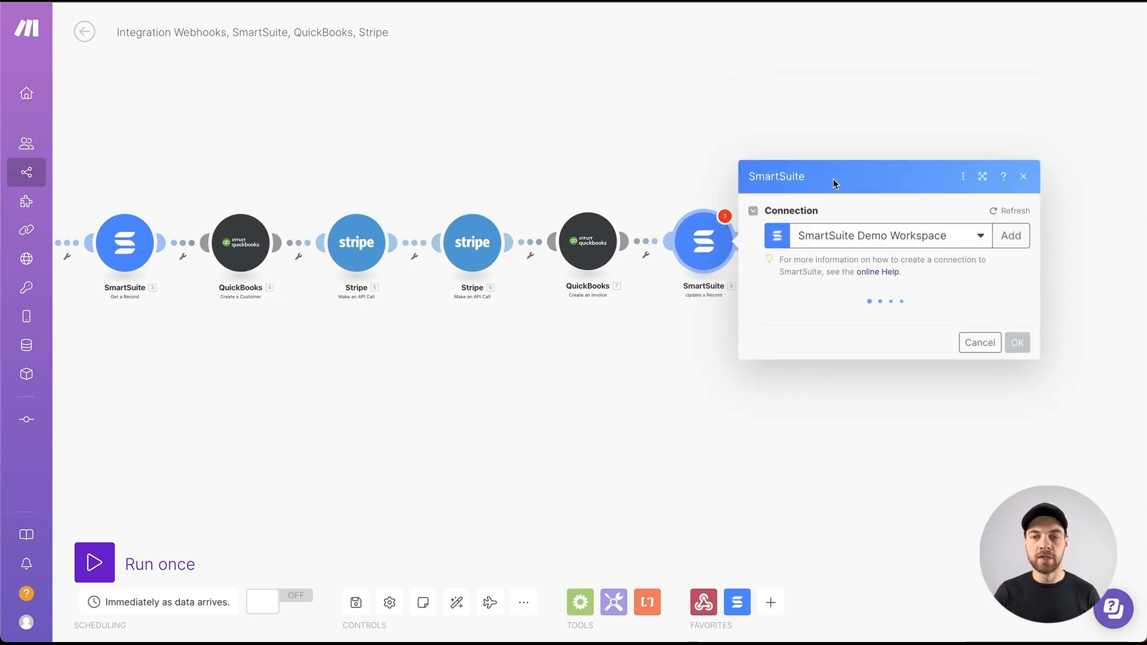
- Point the SmartSuite Update a Record module at the Invoice table of the Invoicing solution
left_click(814, 290)
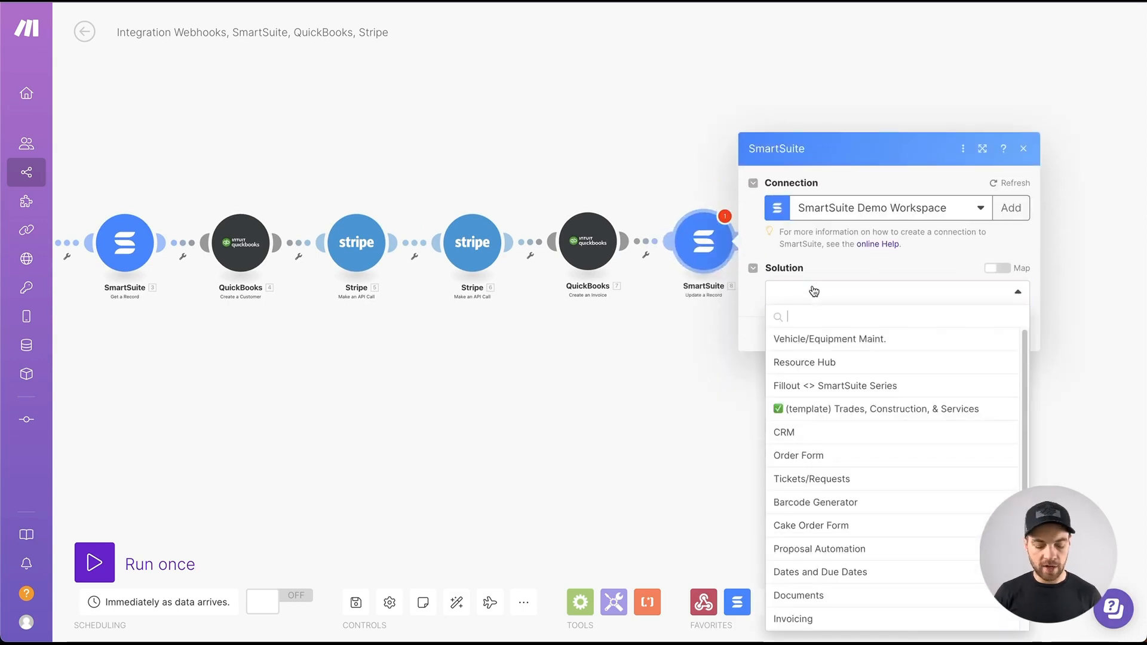
type("invo")
left_click(816, 336)
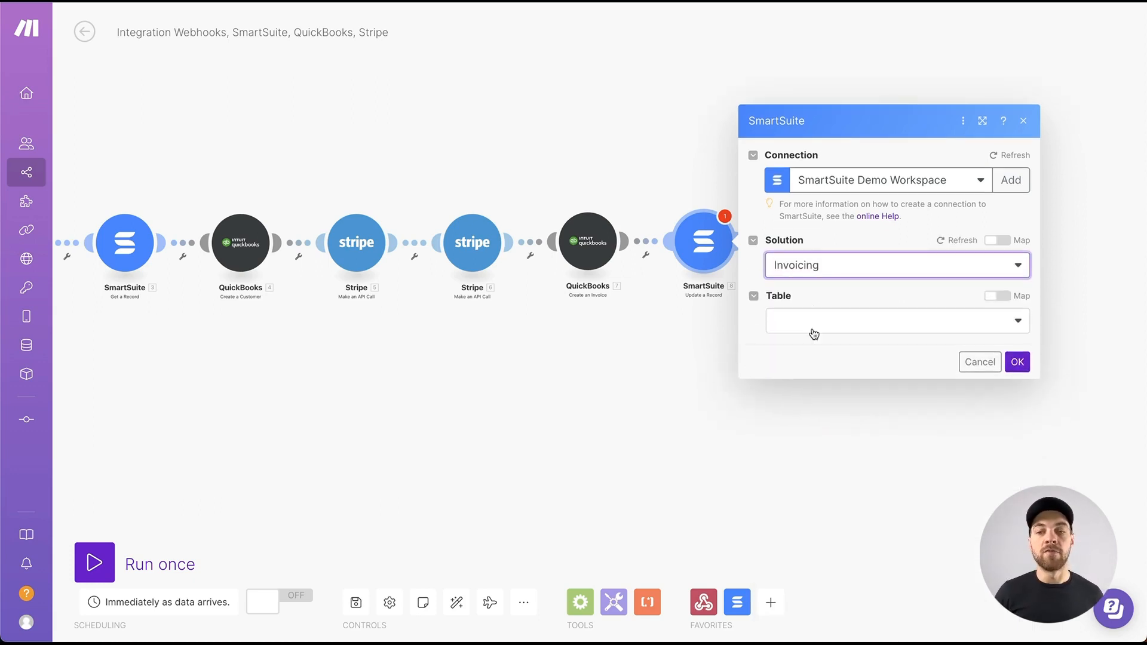
left_click(814, 332)
left_click(817, 342)
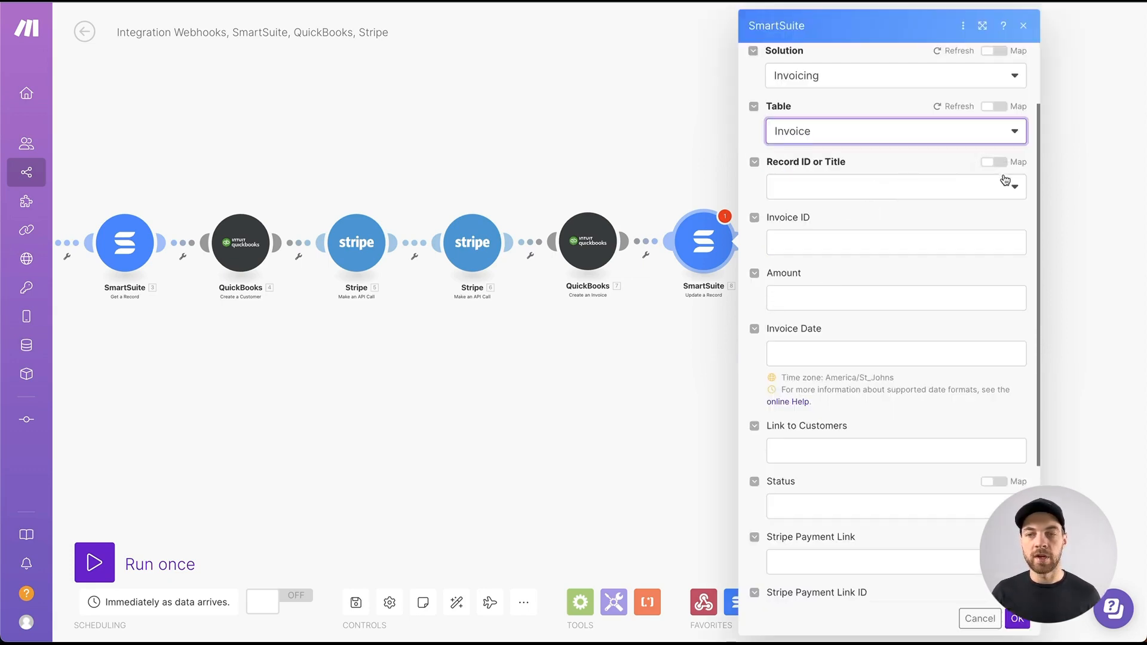
- Make Record ID or Title mappable and map it to the Id from SmartSuite Get a Record module 2
left_click(994, 162)
left_click(841, 187)
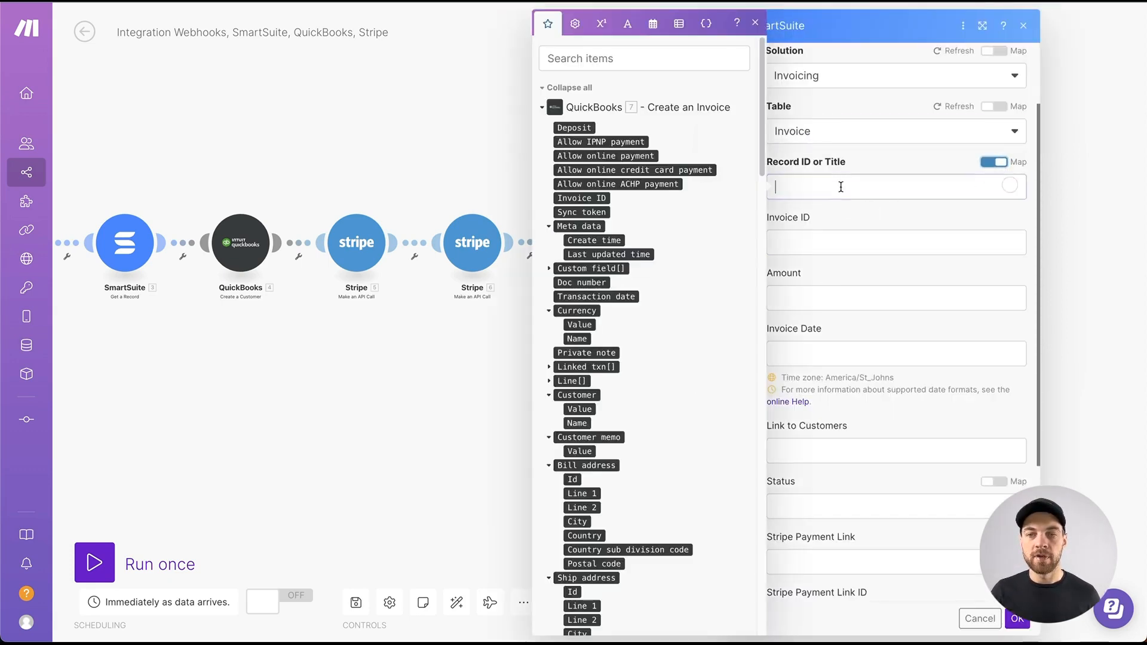
left_click(567, 87)
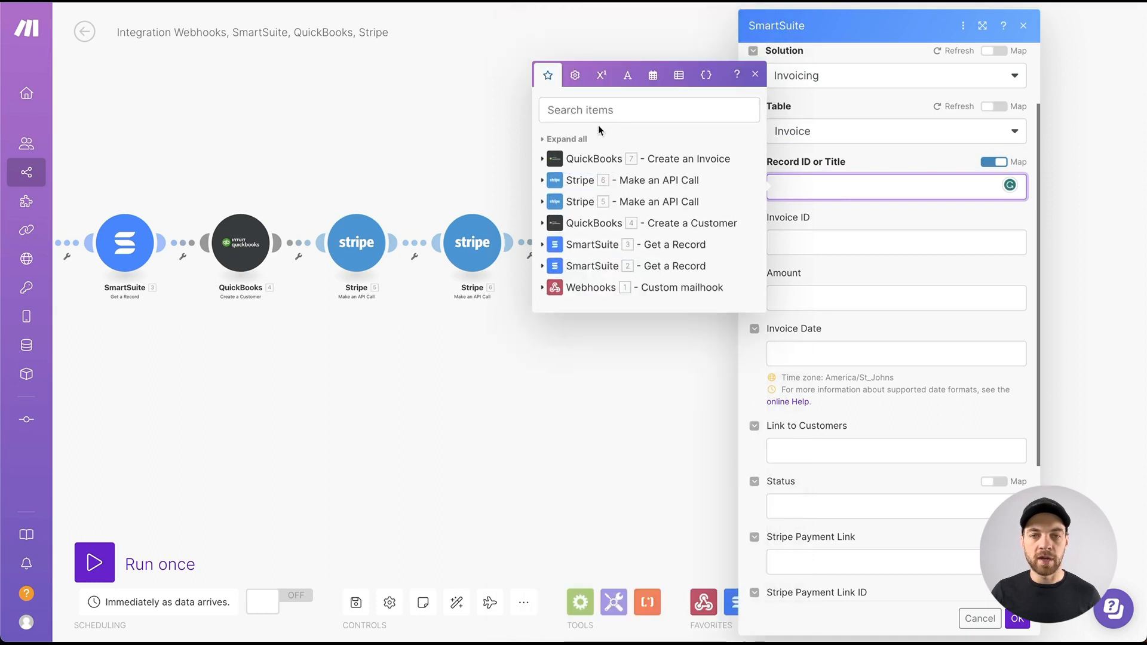
left_click(556, 267)
left_click(561, 232)
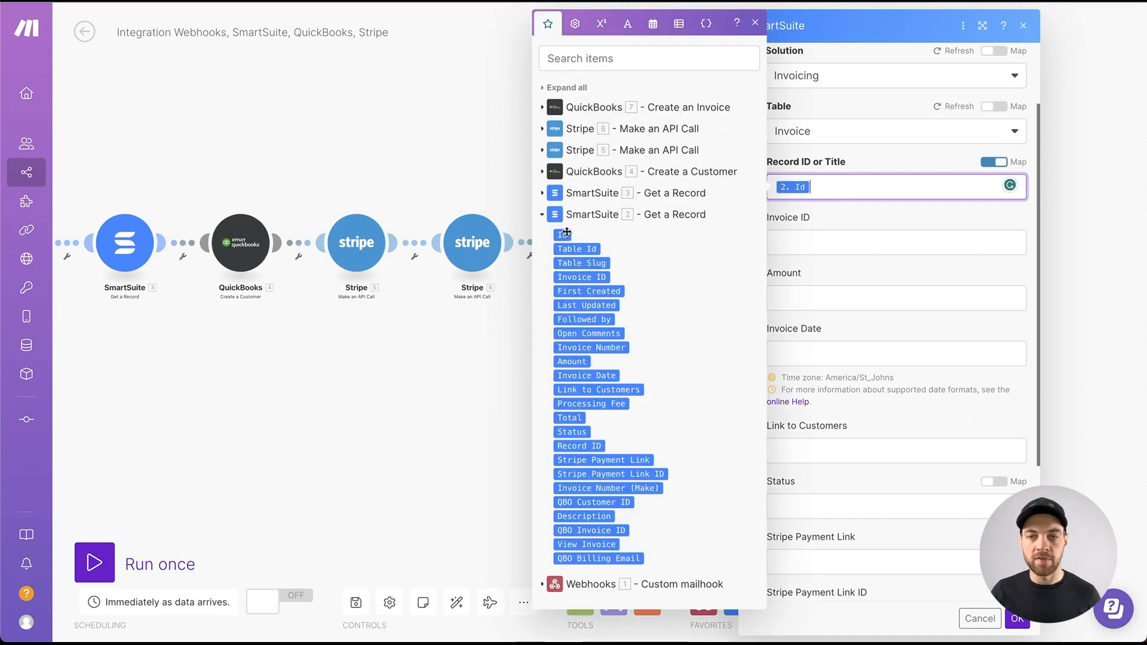
left_click(755, 22)
- Set the invoice record's Status to Draft in the Update a Record module
scroll(891, 236, "down", 2)
scroll(891, 236, "down", 2)
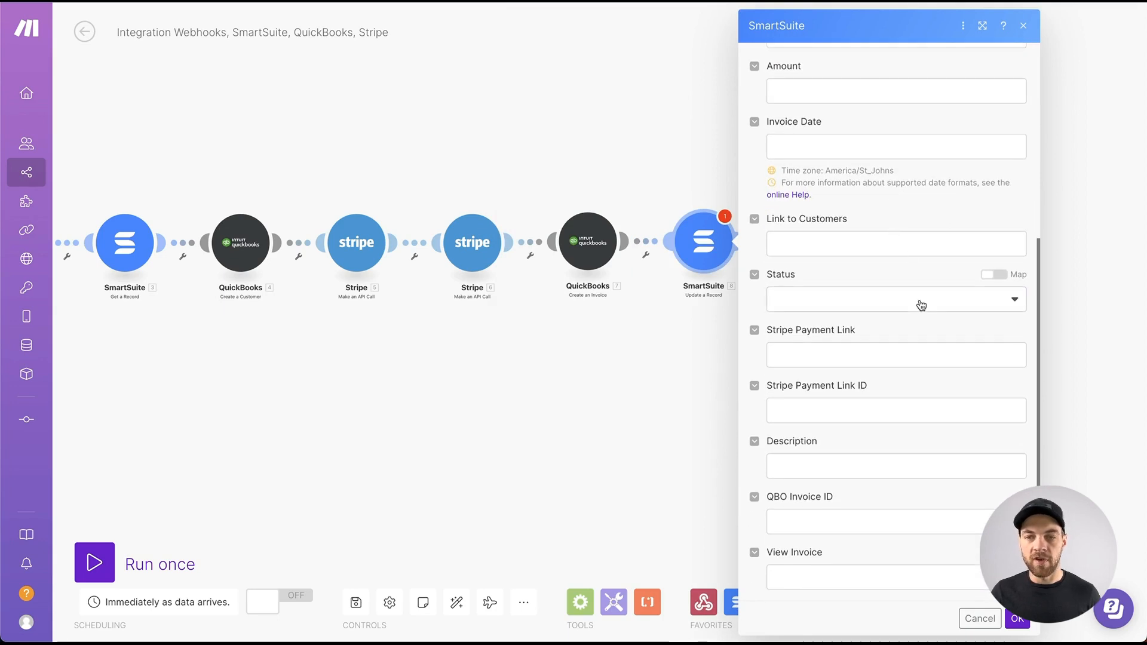
left_click(921, 305)
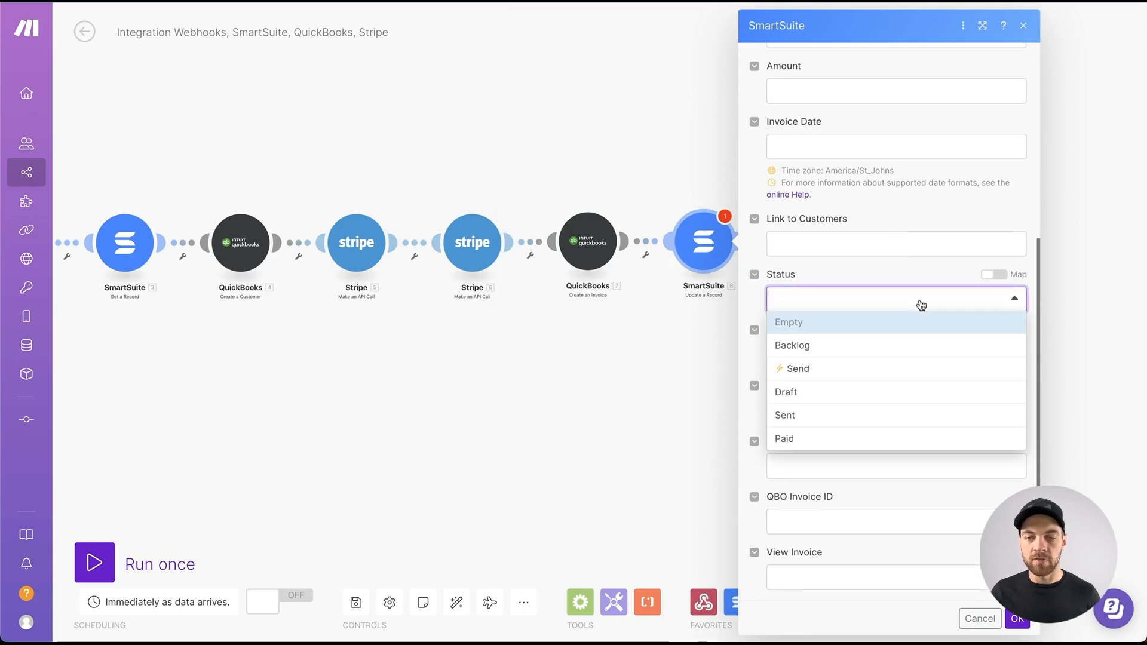
left_click(799, 394)
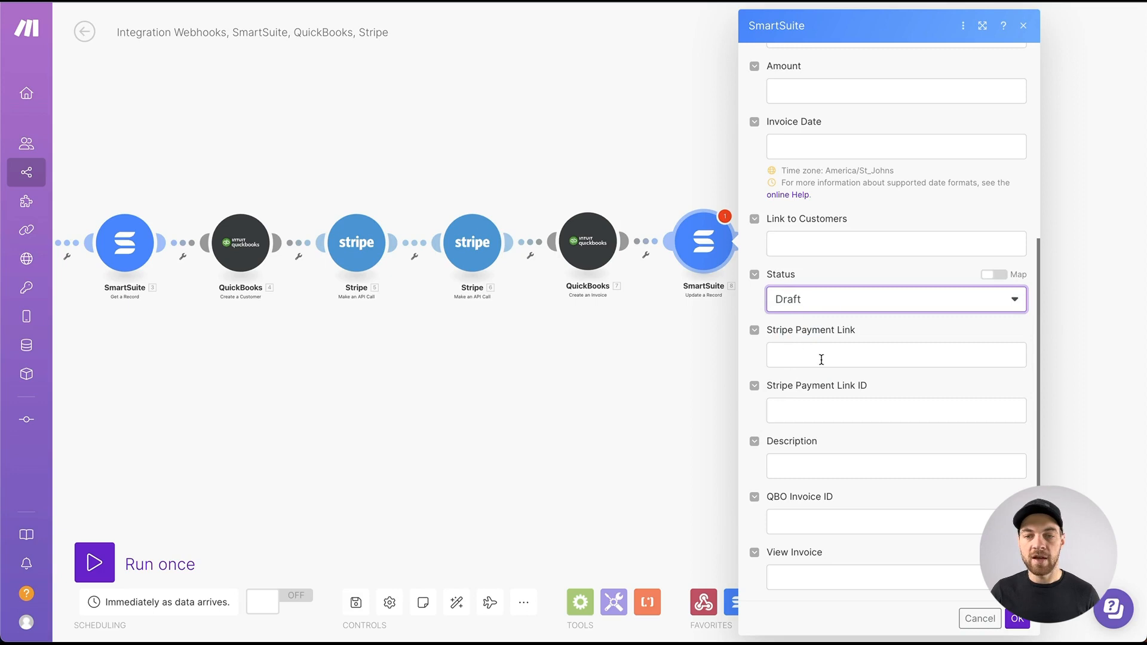
- Map the QBO Invoice ID field to the Invoice ID from the QuickBooks Create an Invoice module
left_click(851, 525)
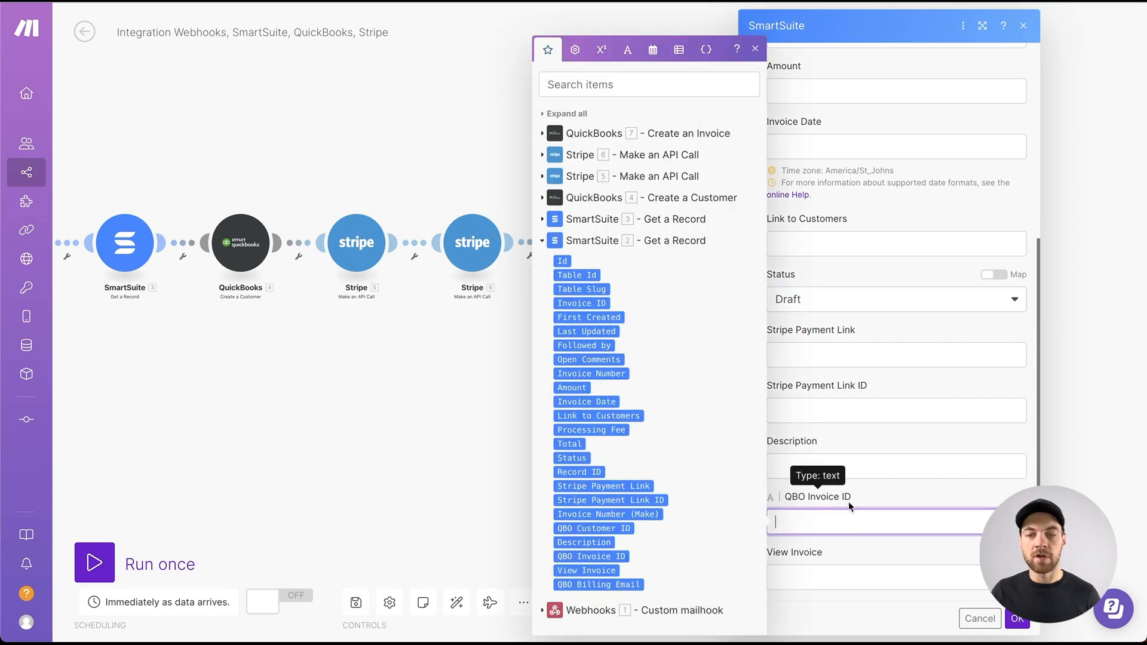
left_click(595, 127)
left_click(583, 198)
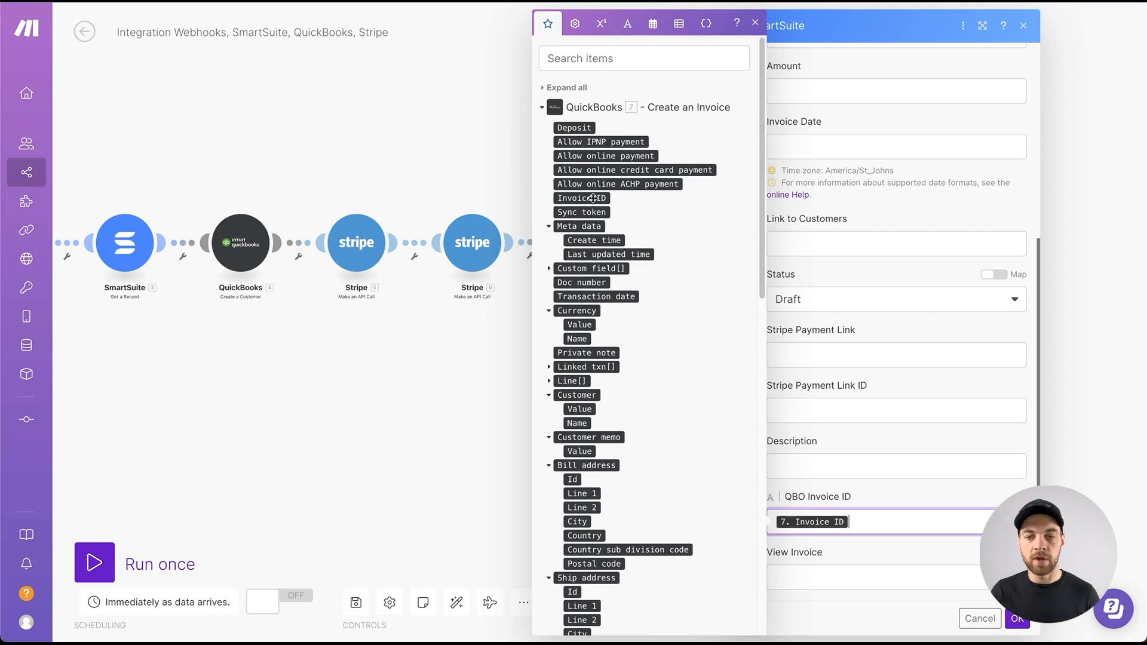
left_click(754, 25)
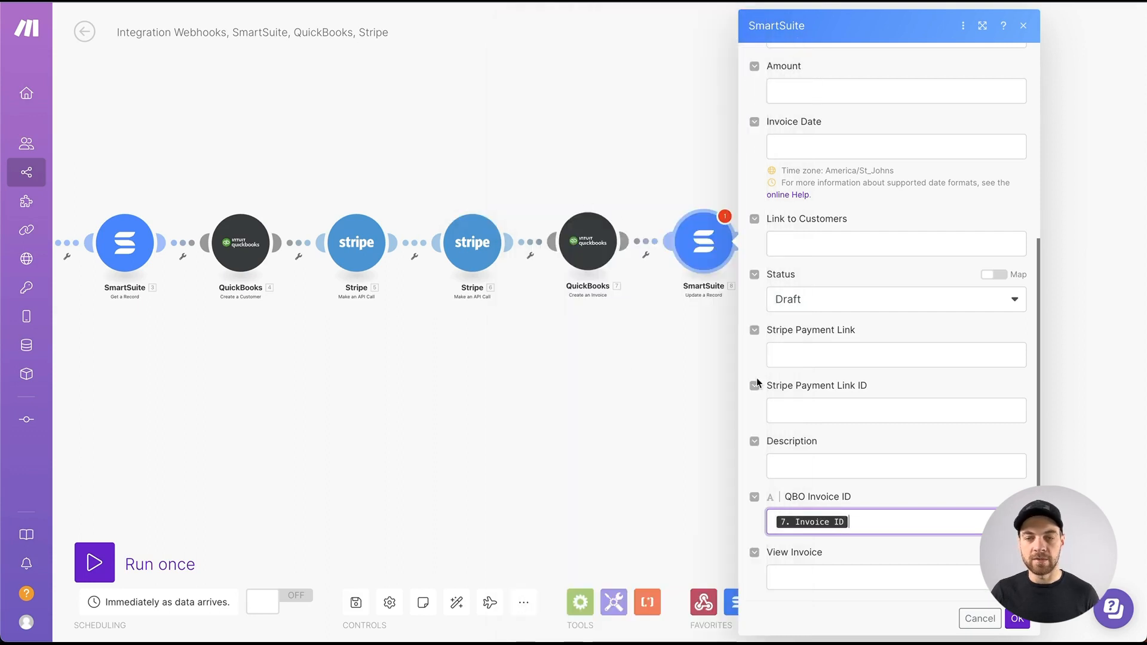
- Leave the Stripe Payment Link and Stripe Payment Link ID fields empty and accept the update module's settings
left_click(779, 356)
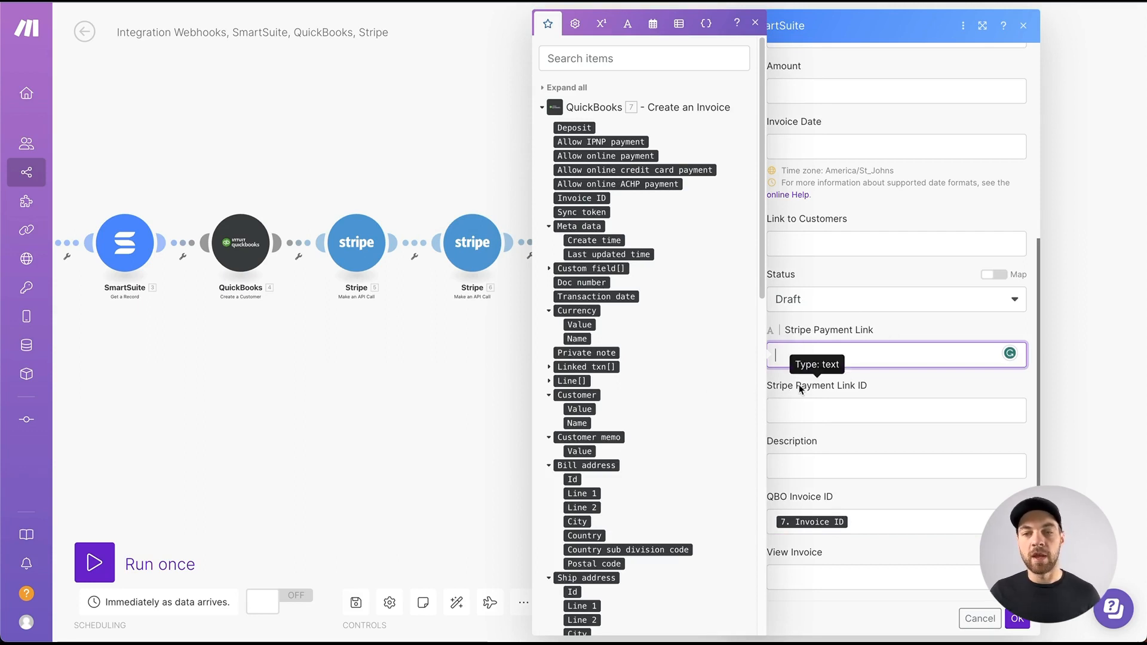
left_click(803, 411)
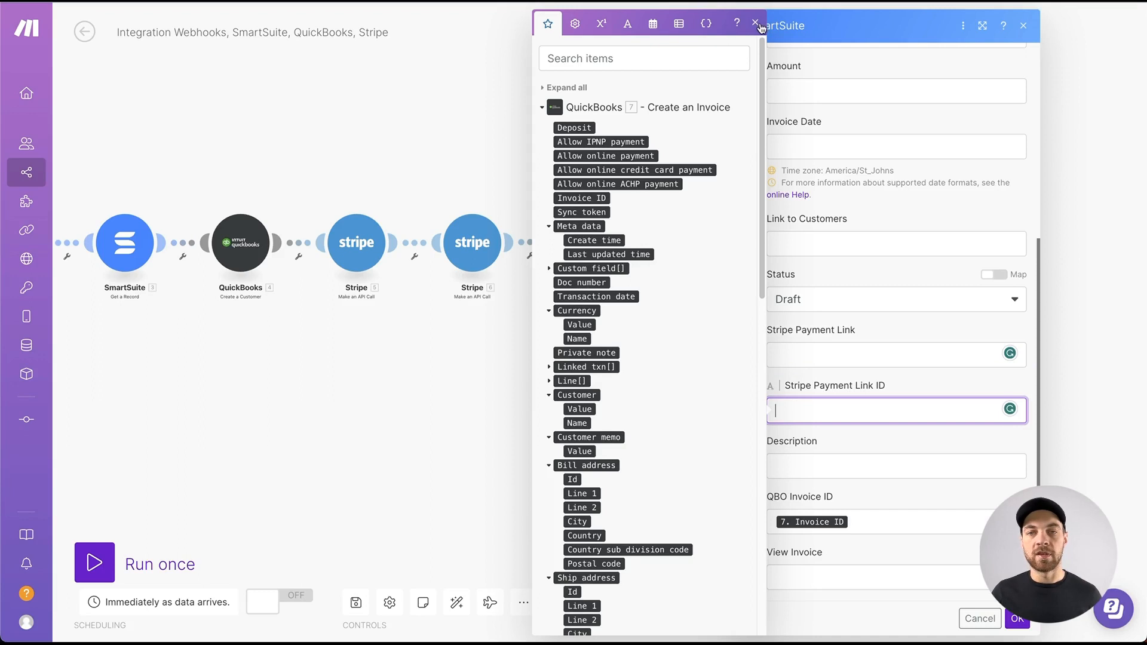
left_click(755, 23)
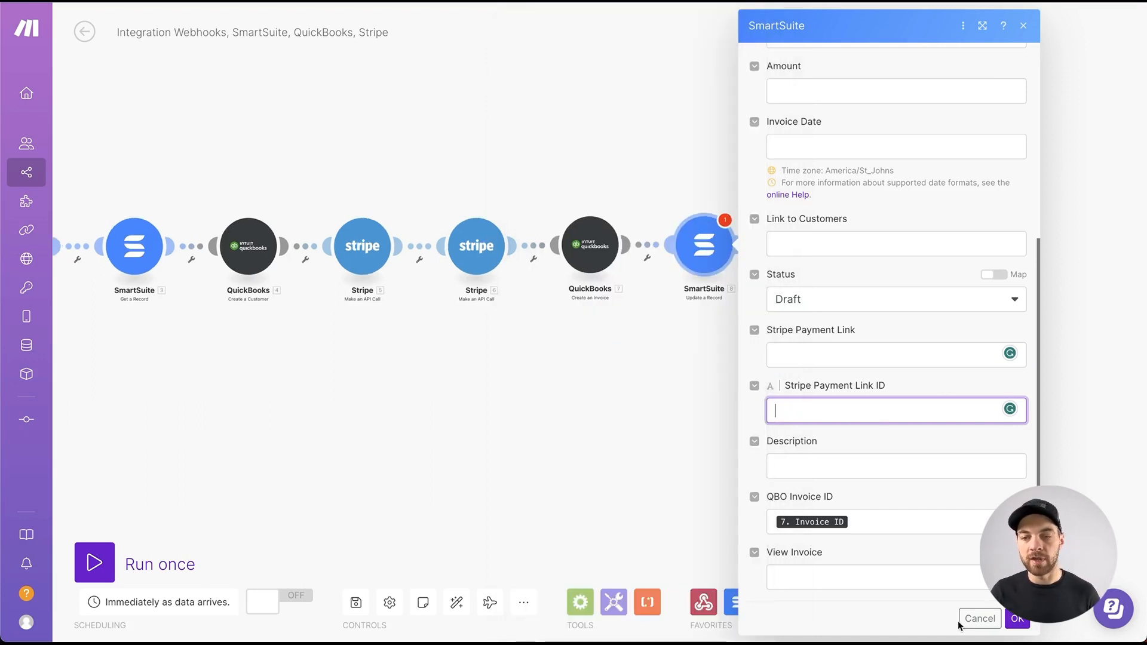
left_click(1016, 619)
- Clone the SmartSuite Update a Record module and attach the copy after the original at the scenario's end
left_click_drag(835, 422, 658, 414)
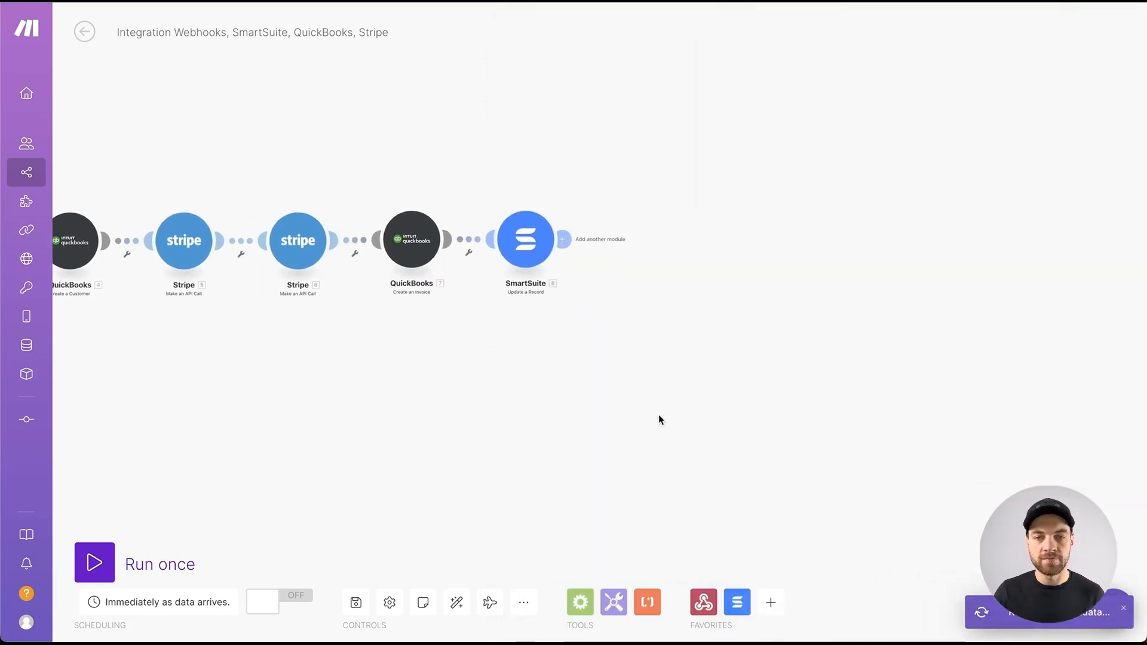
right_click(541, 240)
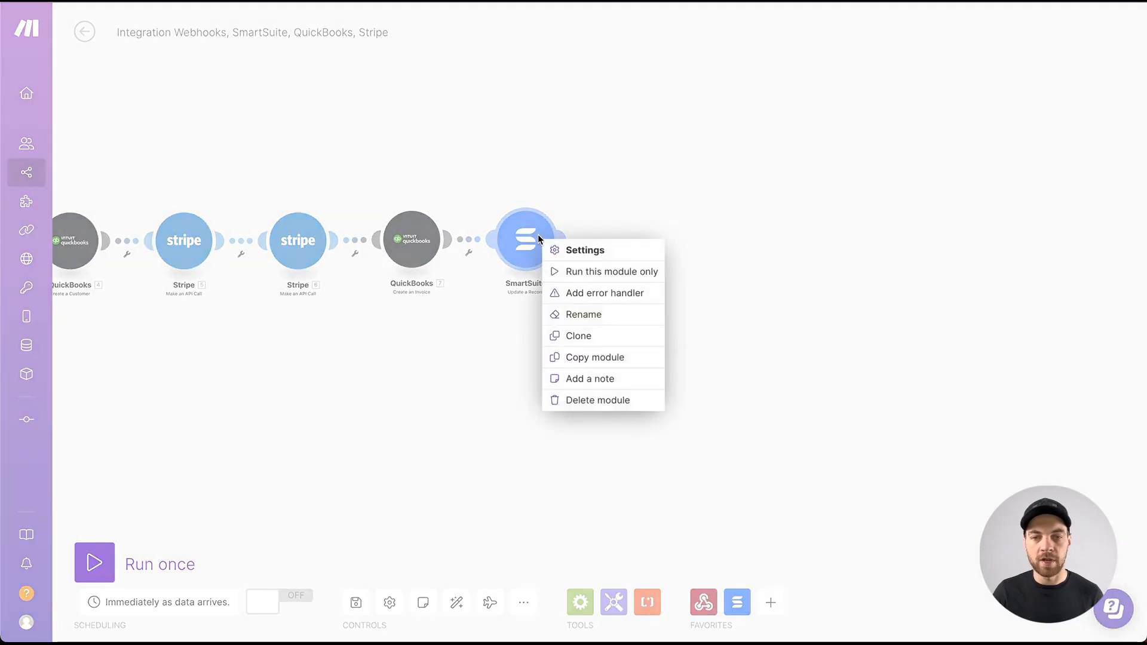
left_click(602, 335)
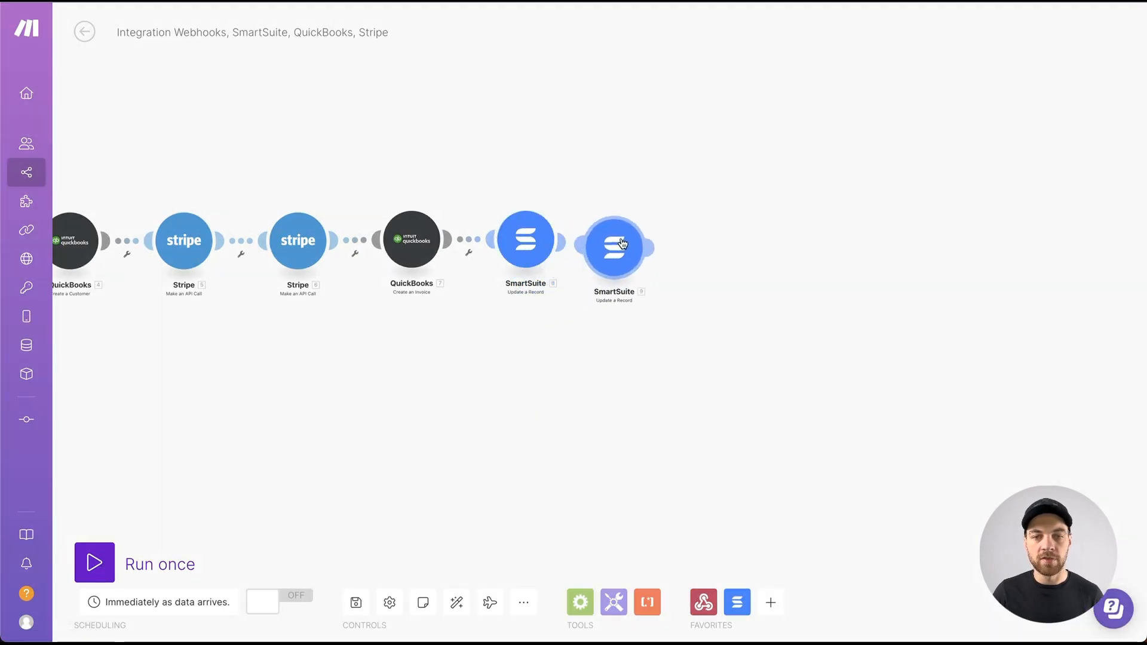
left_click(646, 237)
- Open the cloned update module's settings and change its table to Customers
left_click(646, 239)
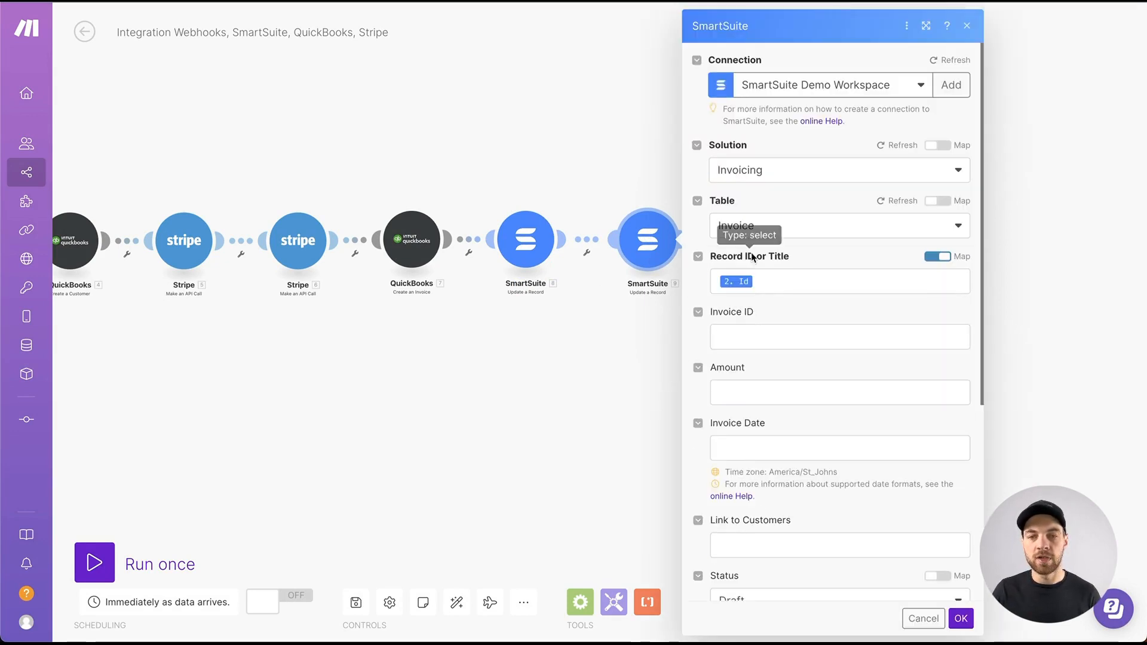
left_click(751, 237)
left_click(769, 269)
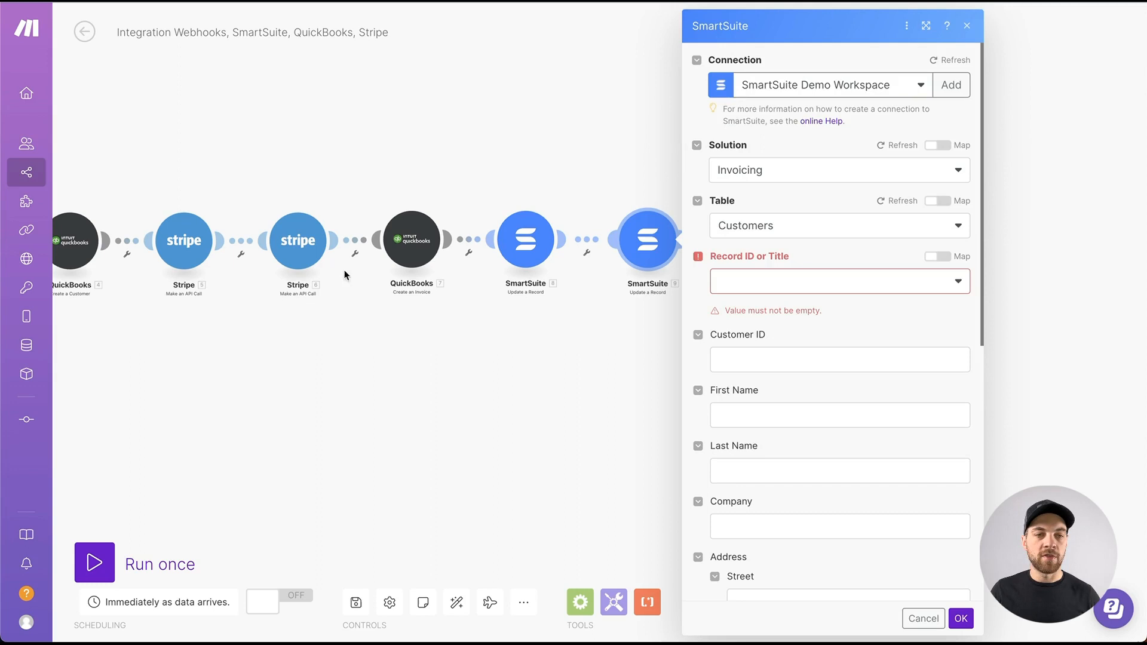
- Make the customer Record ID or Title mappable and map it to the Id from SmartSuite Get a Record module 3
left_click(929, 257)
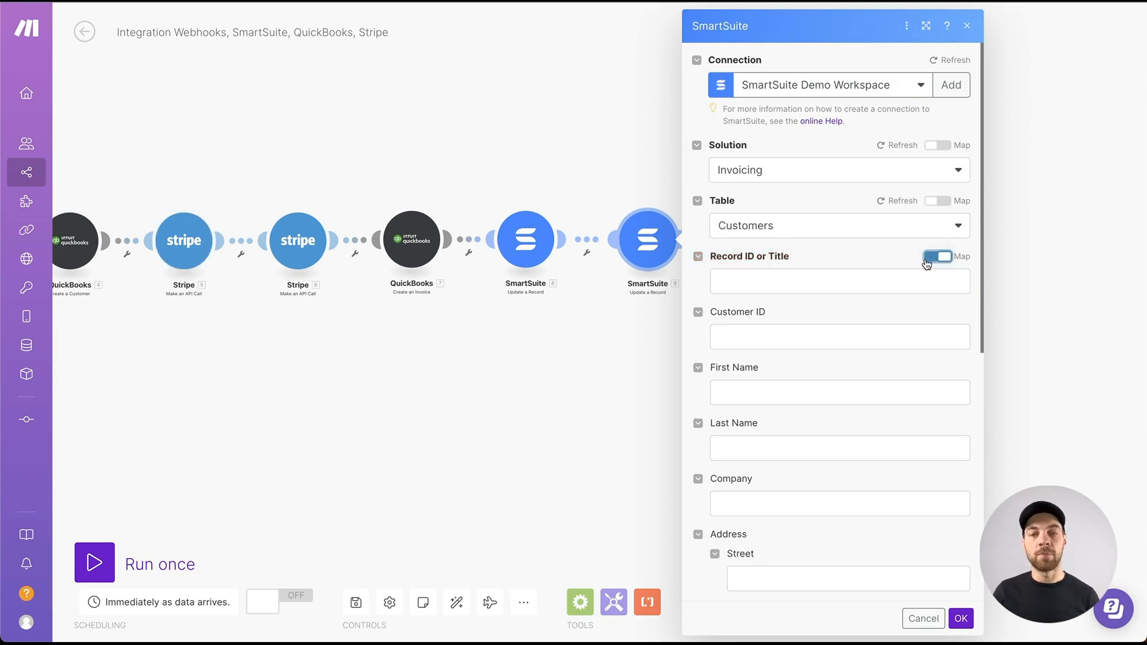
left_click(801, 289)
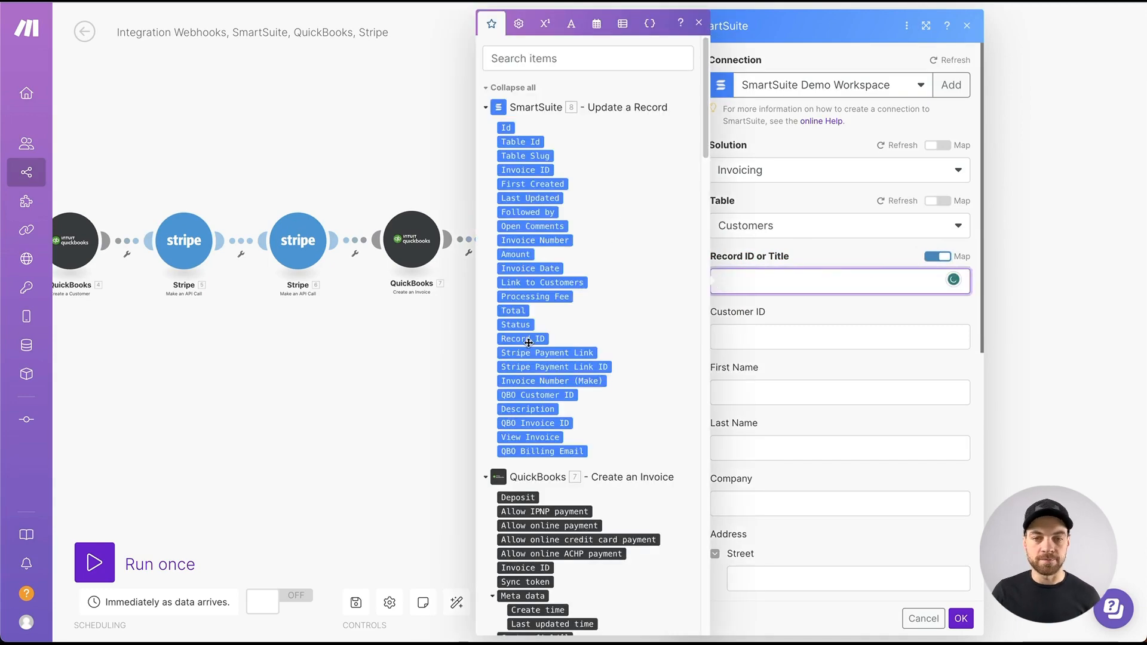
left_click(518, 87)
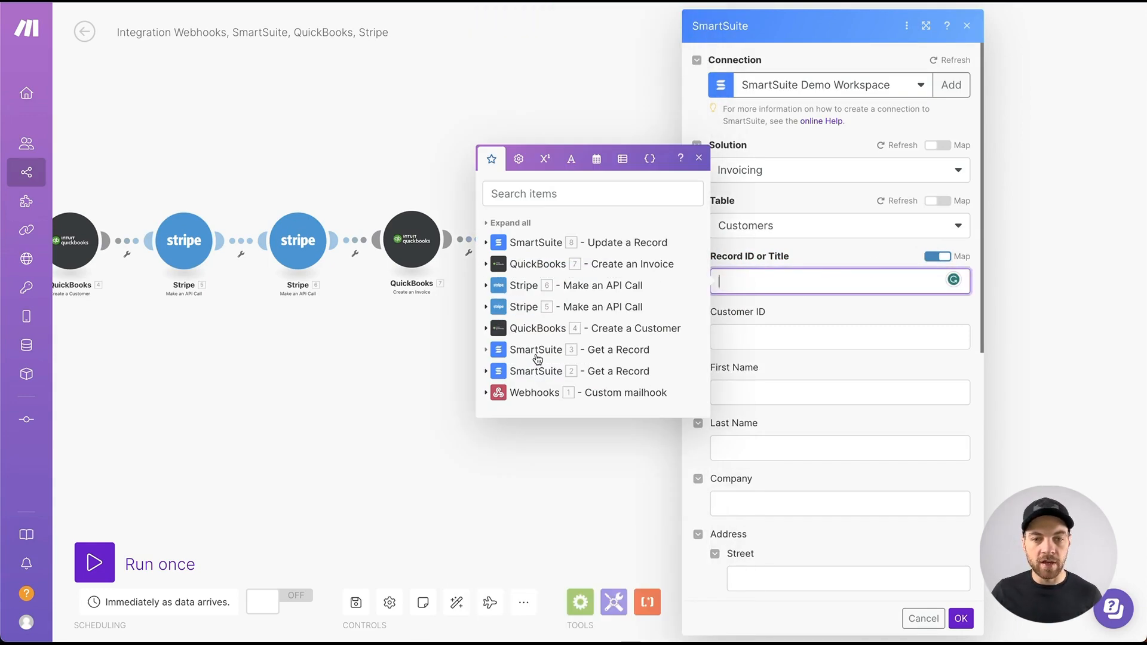
scroll(221, 317, "left", 6)
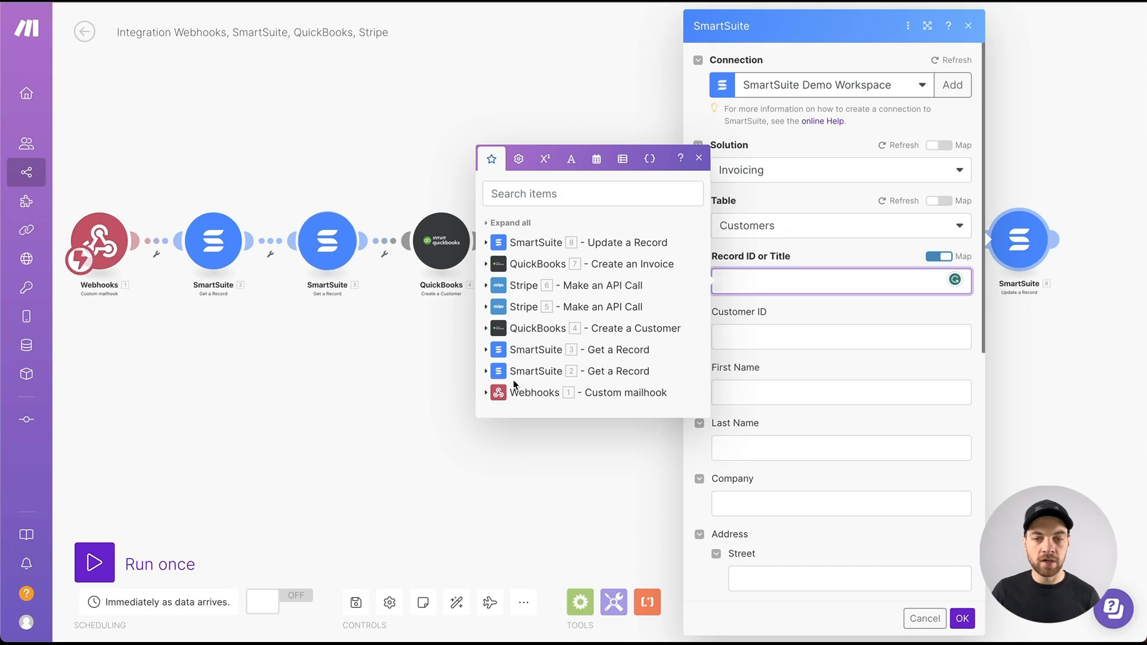
left_click(486, 350)
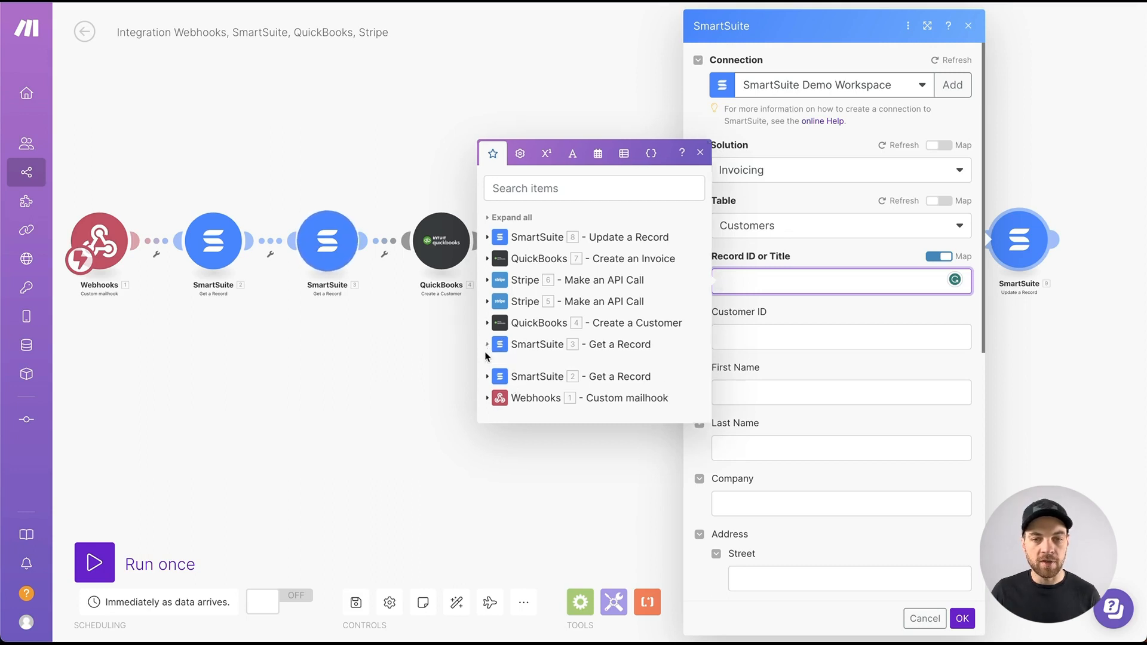
left_click(508, 235)
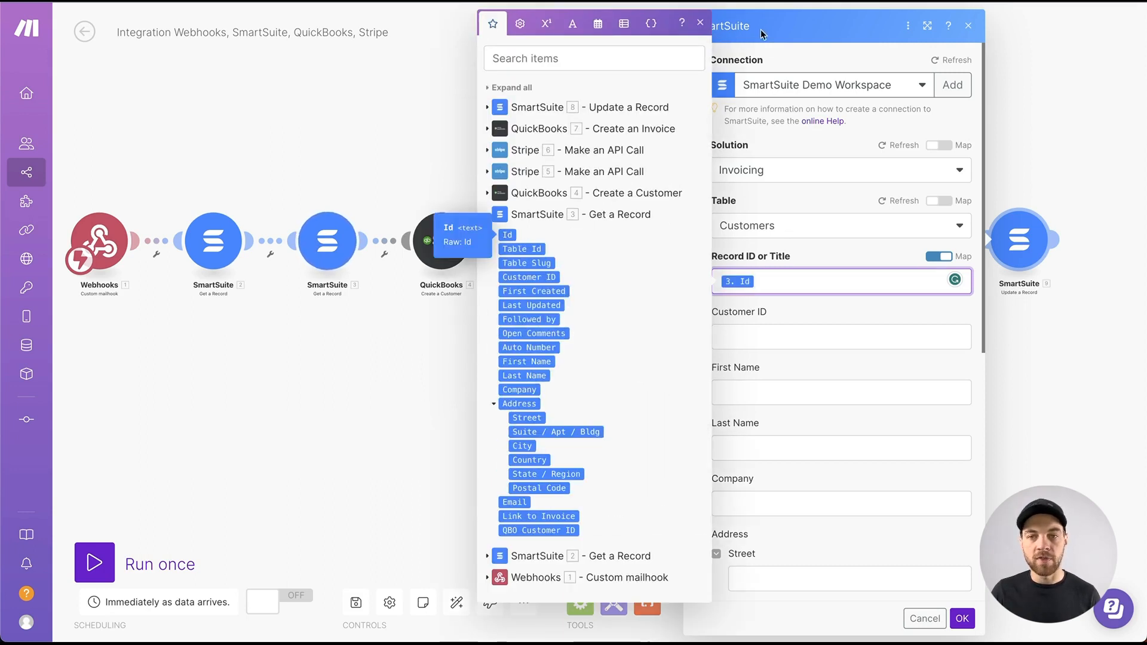
left_click(820, 302)
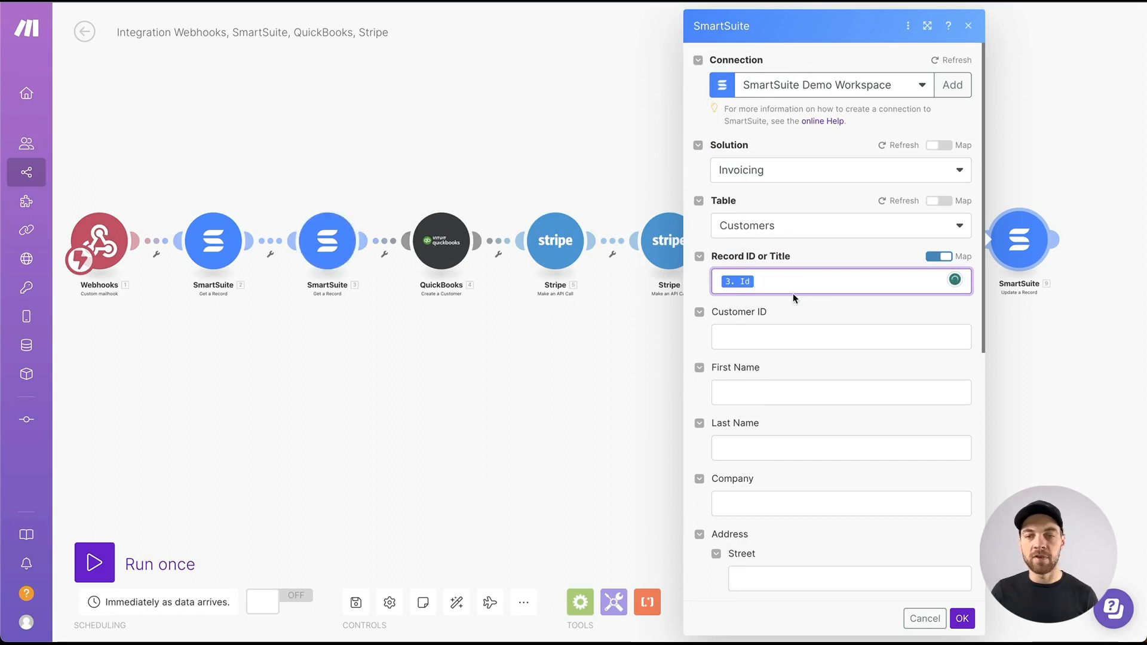
- Map QBO Customer ID to the Customer ID from the QuickBooks Create a Customer module and accept the settings
scroll(794, 298, "down", 8)
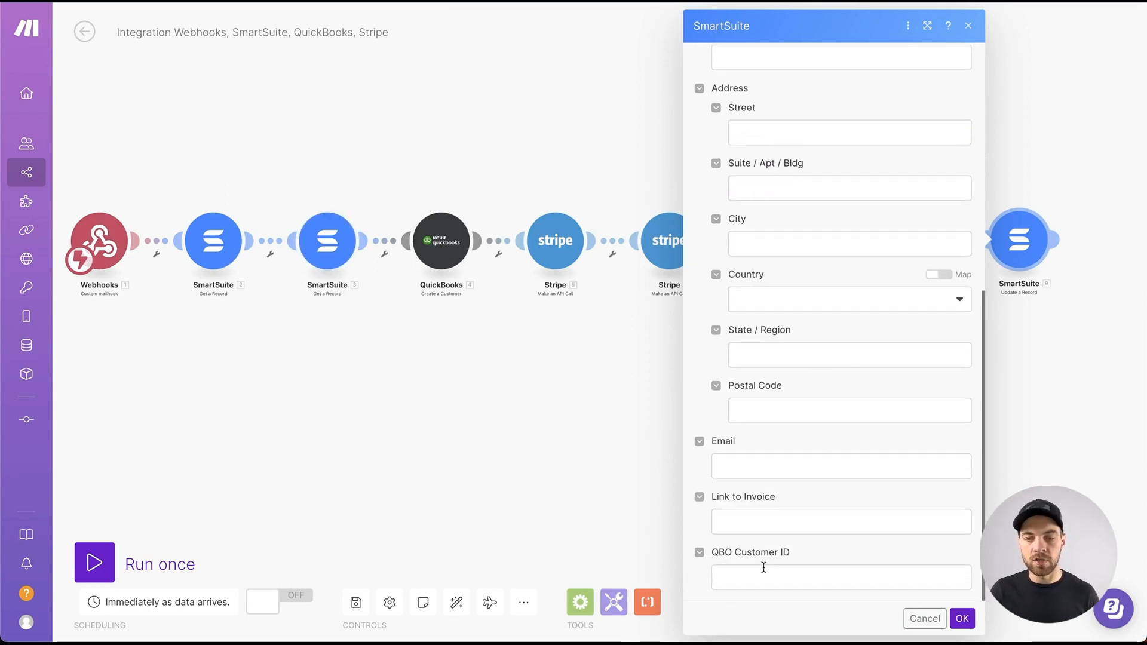
left_click(762, 580)
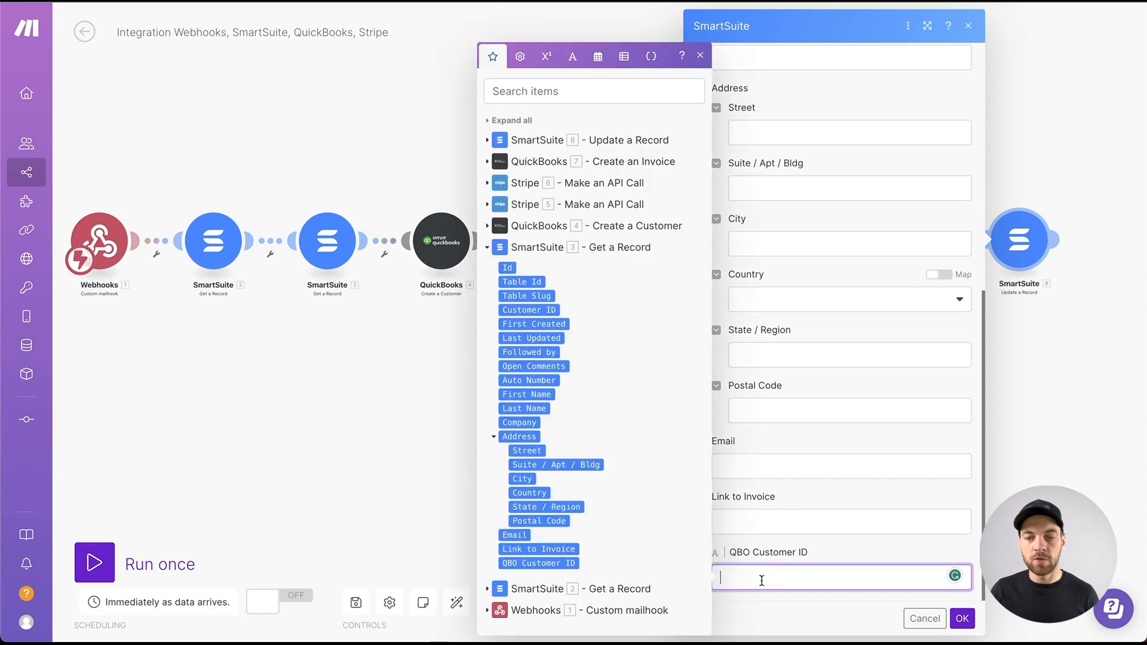
left_click(509, 231)
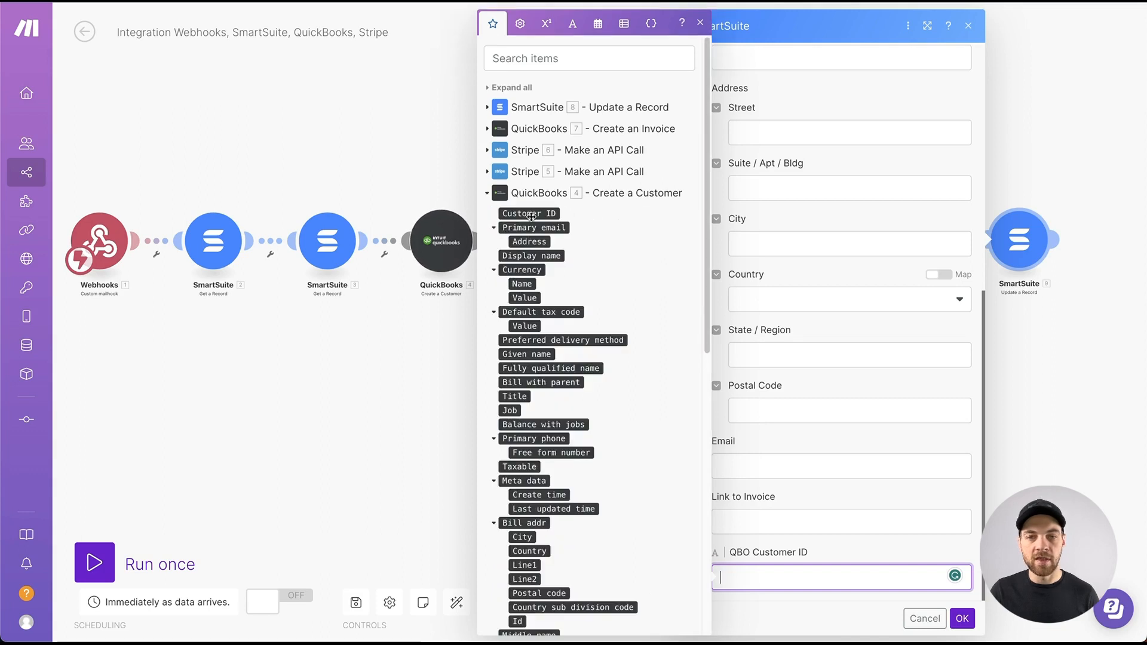
left_click(530, 215)
left_click(702, 22)
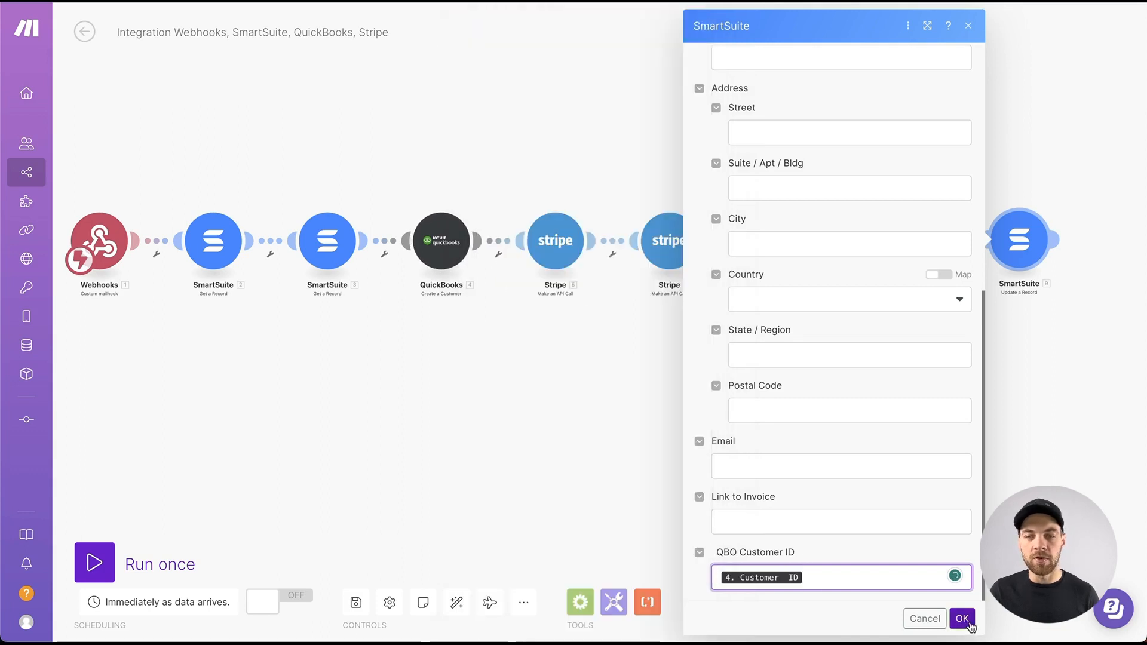
left_click(962, 618)
- Save the scenario and run only the Webhooks Custom mailhook module
left_click(354, 599)
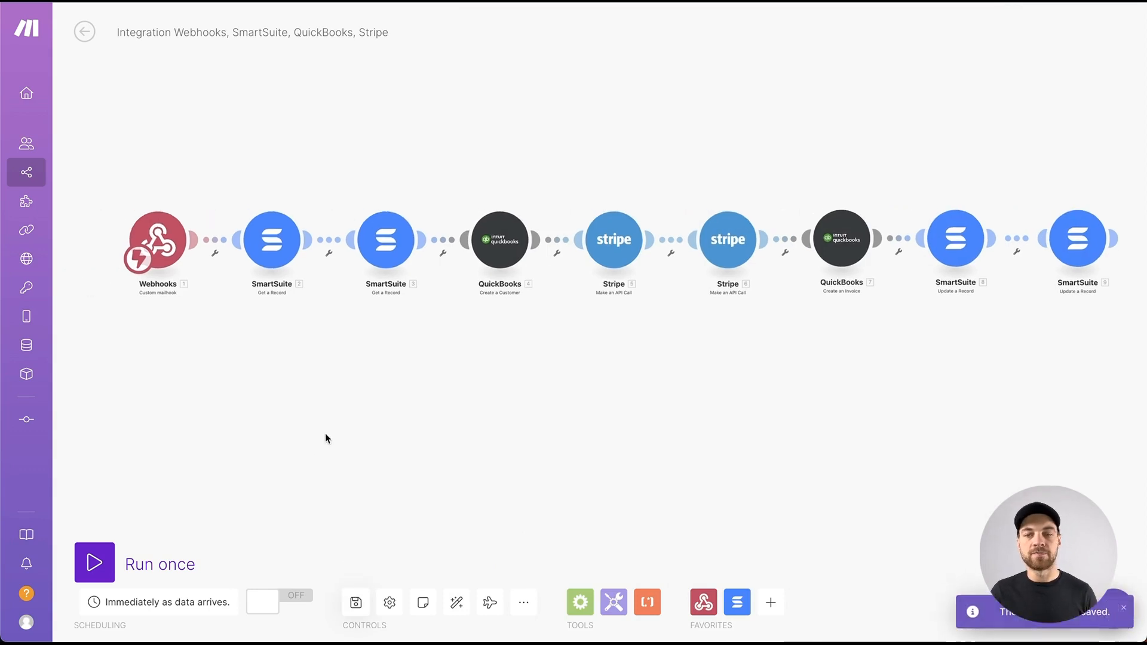
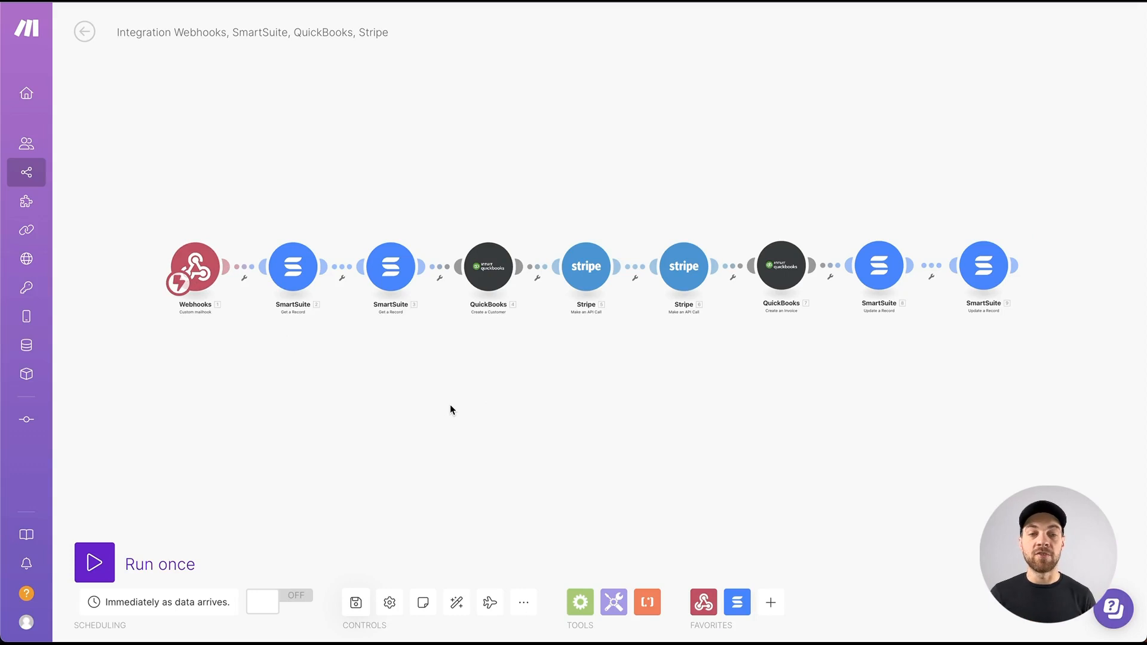
right_click(198, 259)
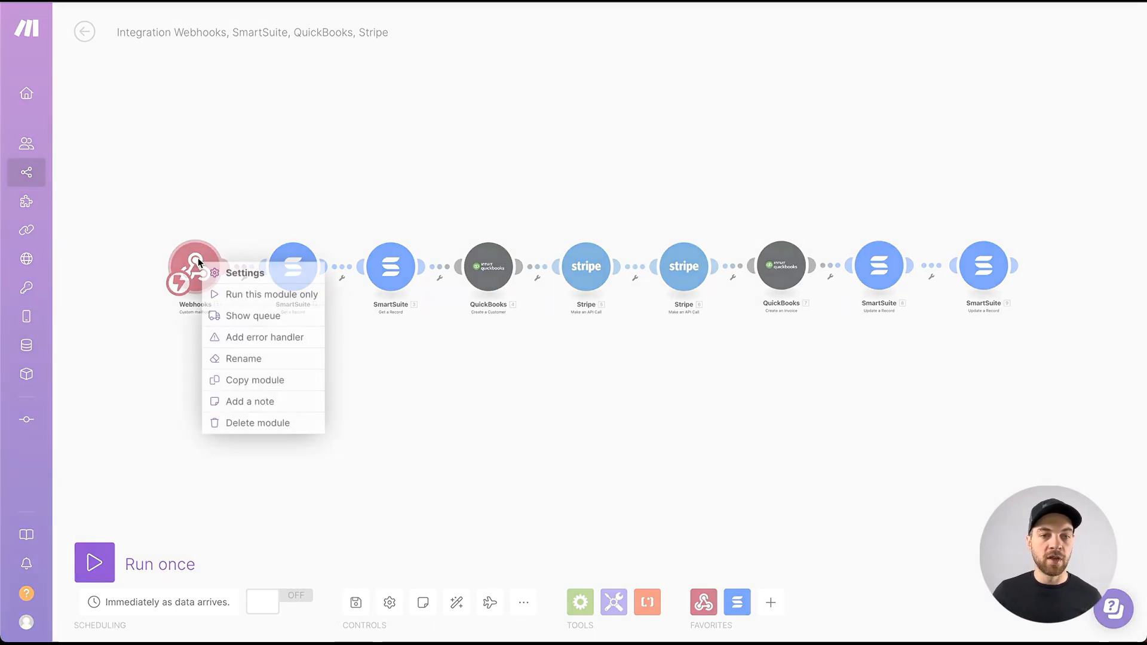
left_click(285, 295)
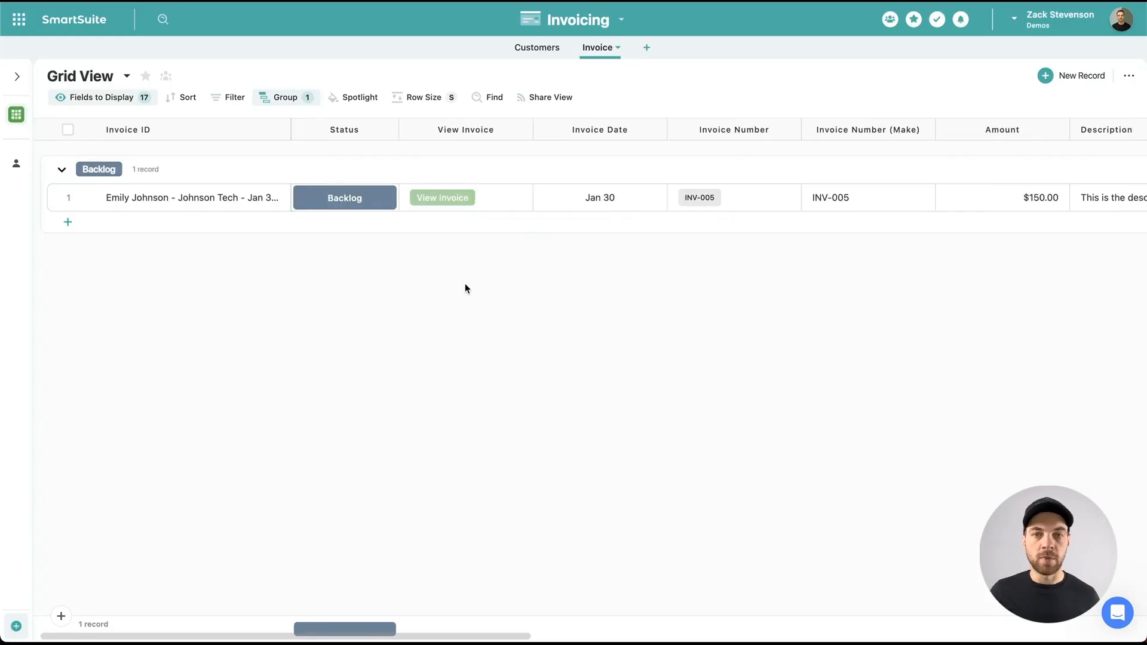
- Set the Status of the invoice record in the Backlog group to Send
left_click(385, 197)
left_click(386, 198)
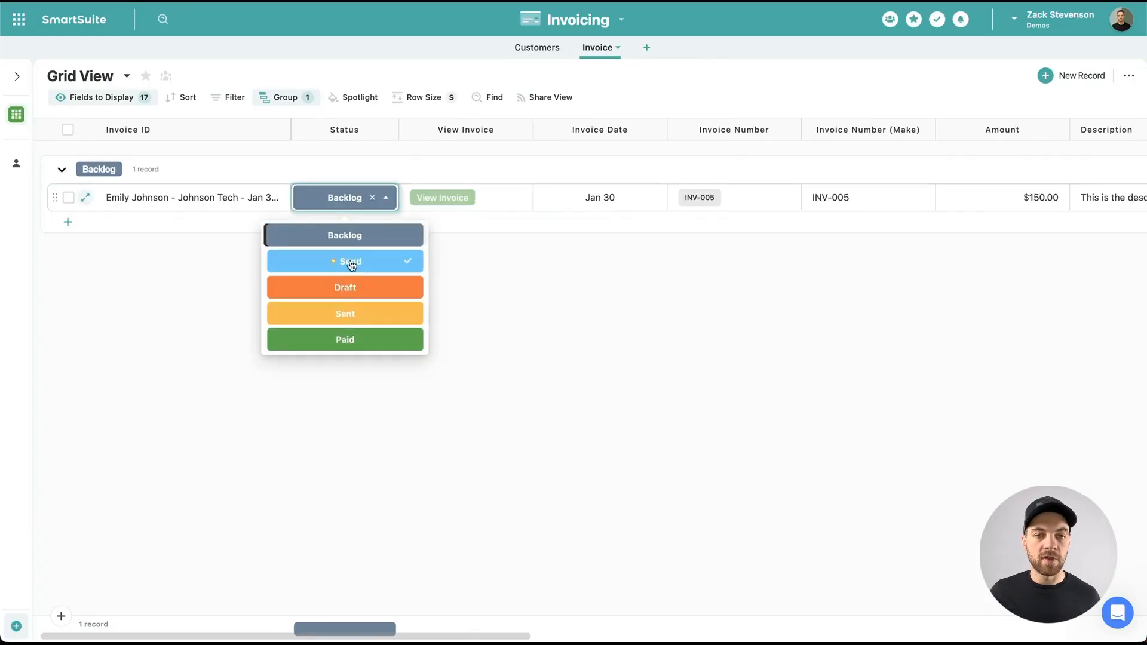
left_click(352, 263)
left_click(424, 309)
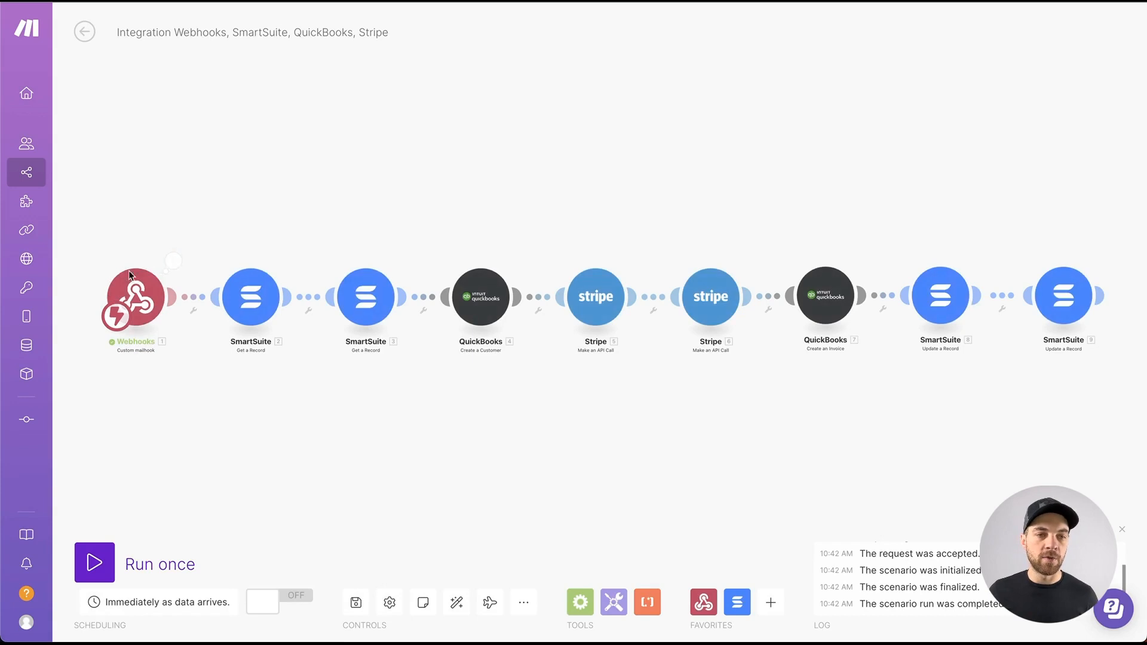
- Open the Webhooks module's output, copy the Subject value and close the output
left_click(175, 261)
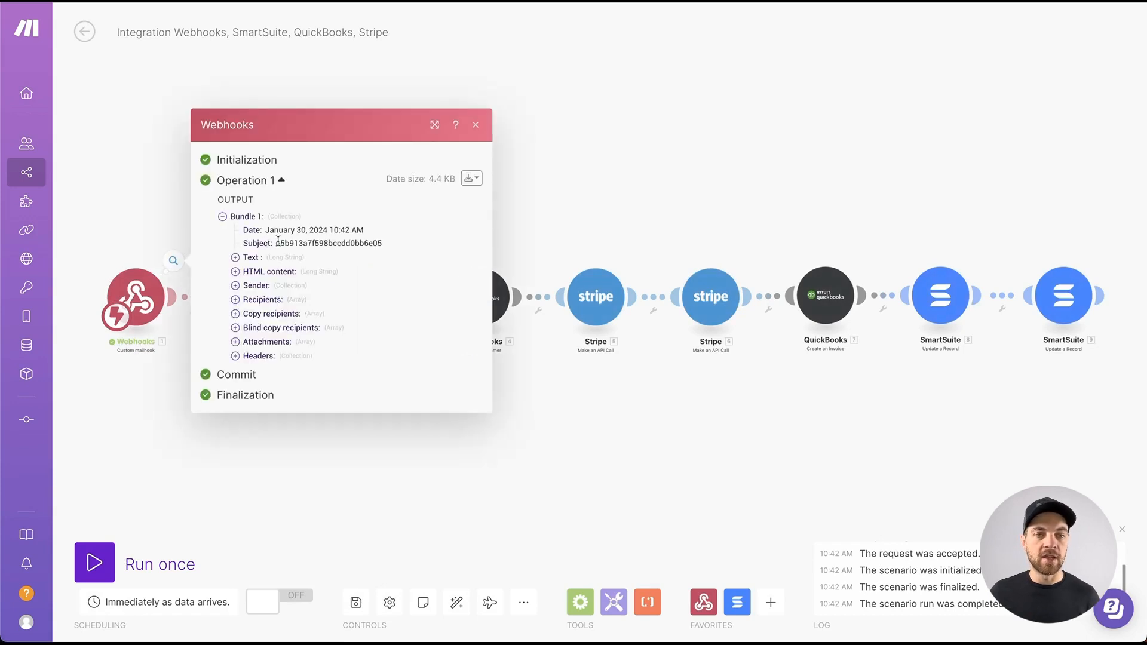
double_click(340, 244)
key("ctrl+c")
left_click(227, 244)
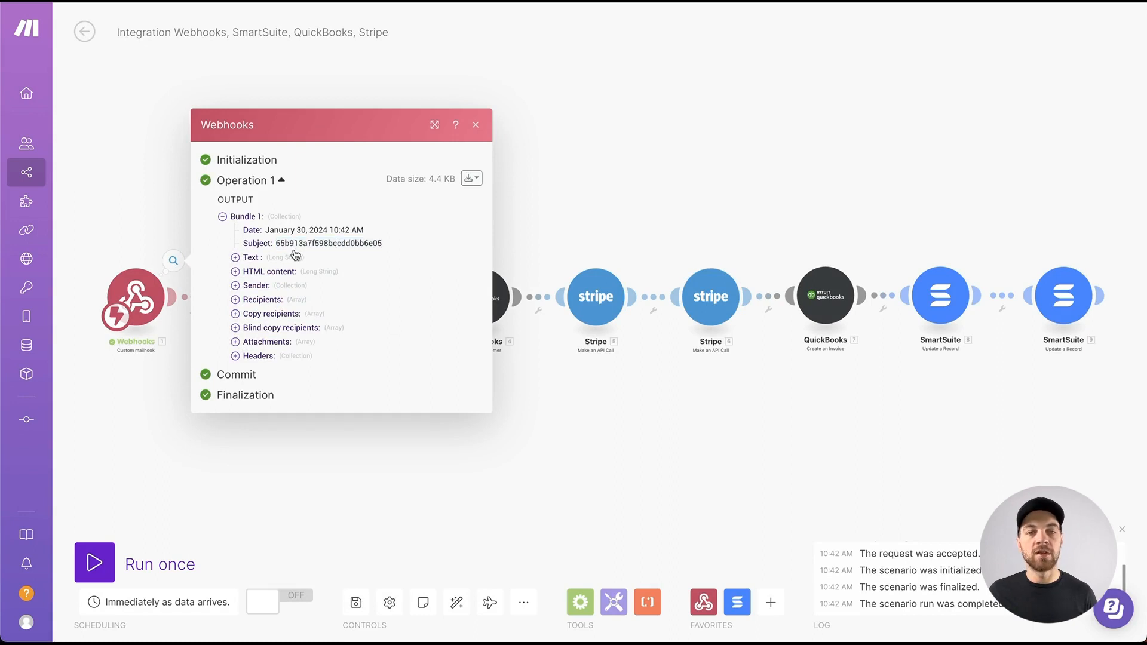
left_click(473, 125)
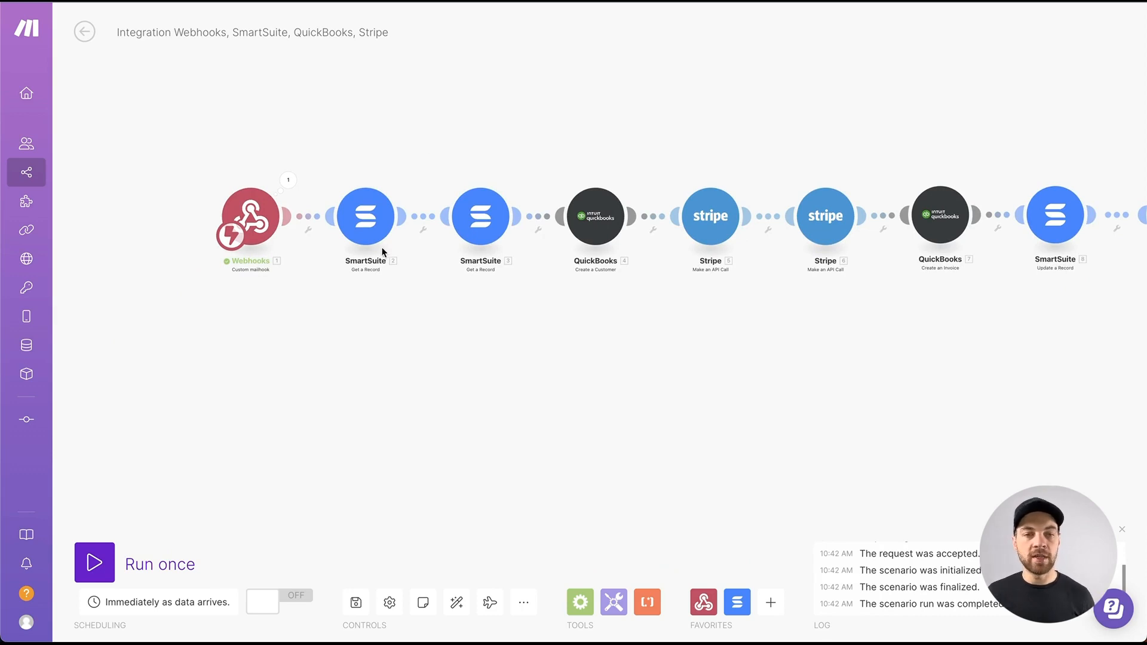
- Run only SmartSuite Get a Record module 2, using the copied value as the Subject
right_click(378, 222)
left_click(435, 251)
left_click(475, 292)
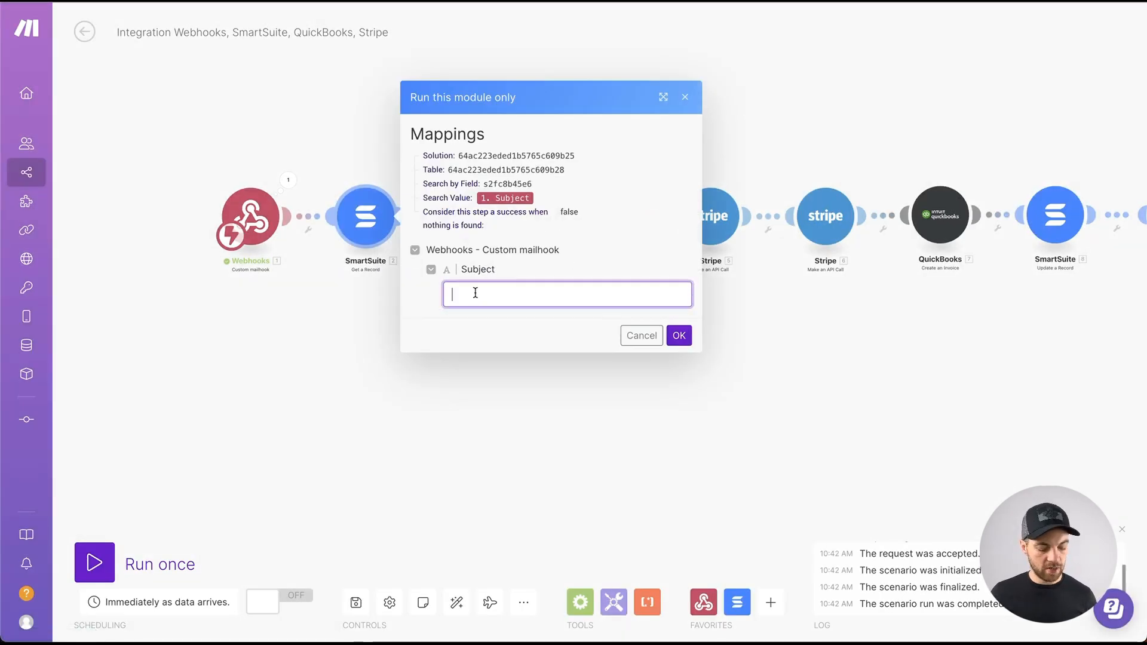
key("ctrl+v")
left_click(670, 327)
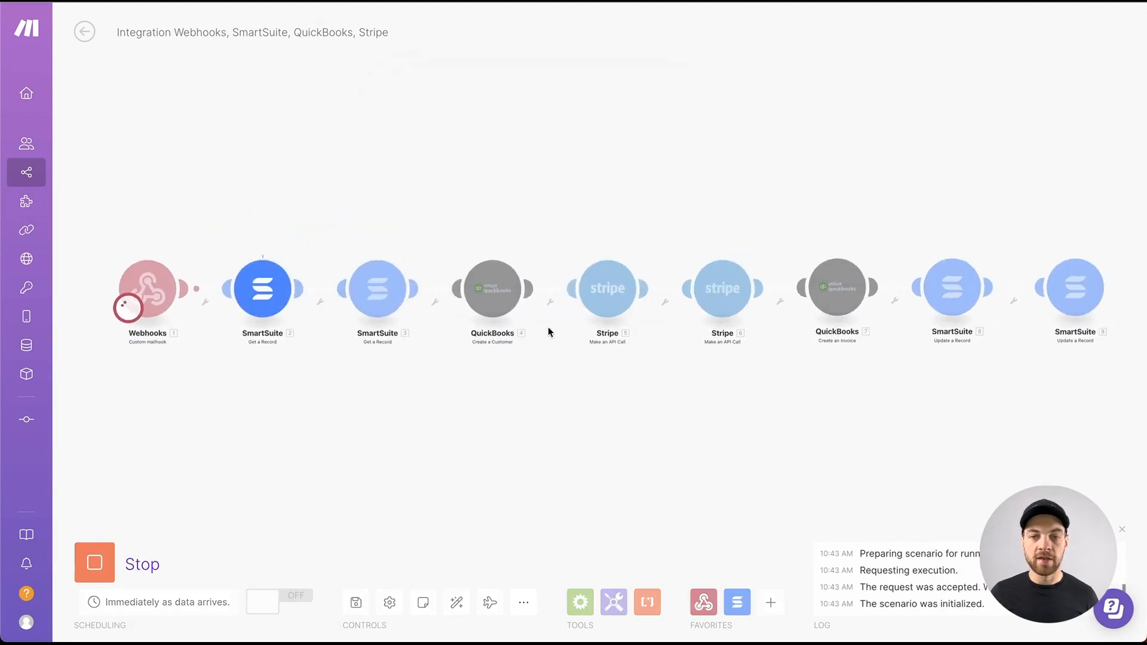
- Examine the run outputs of SmartSuite Get a Record modules 2 and 3
left_click(287, 261)
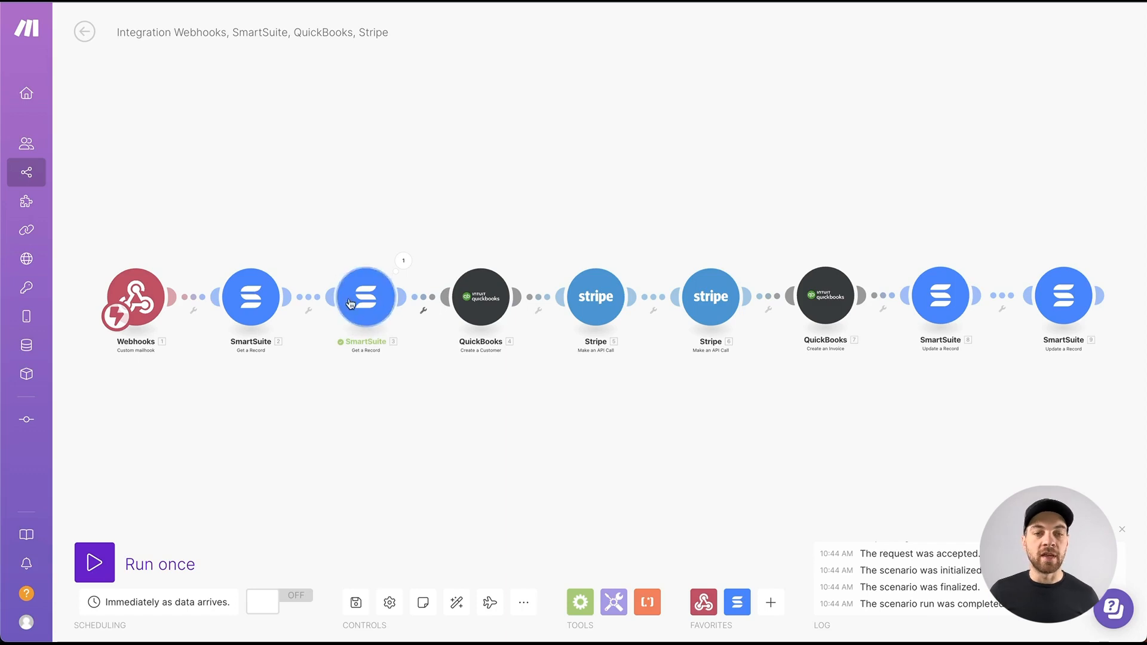
left_click(404, 262)
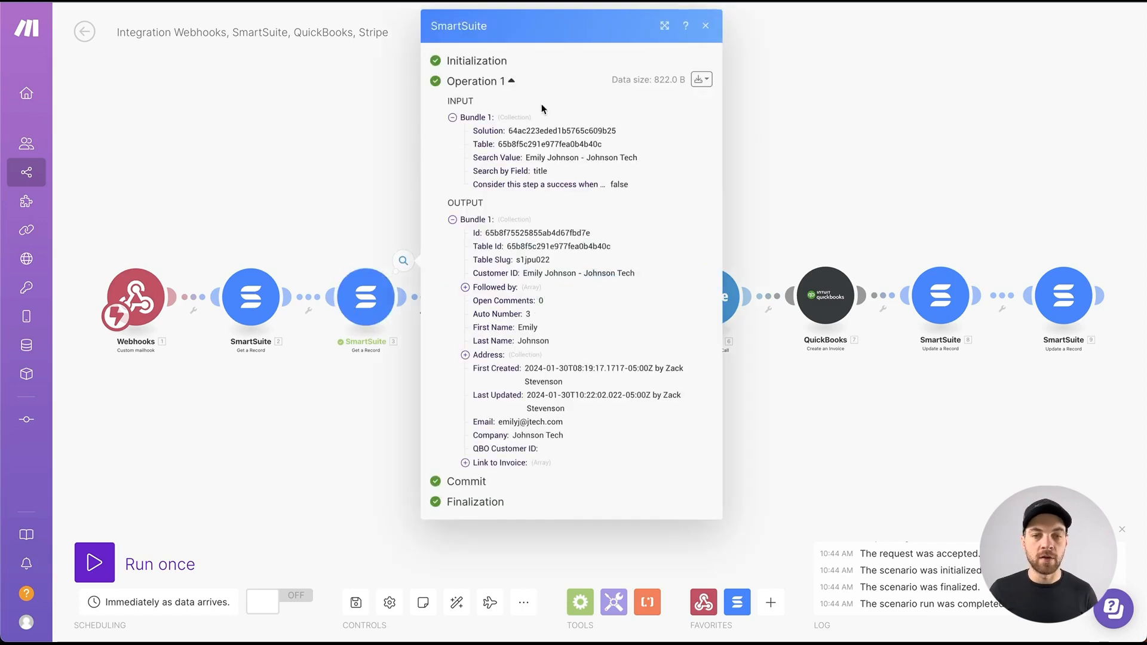
left_click(820, 136)
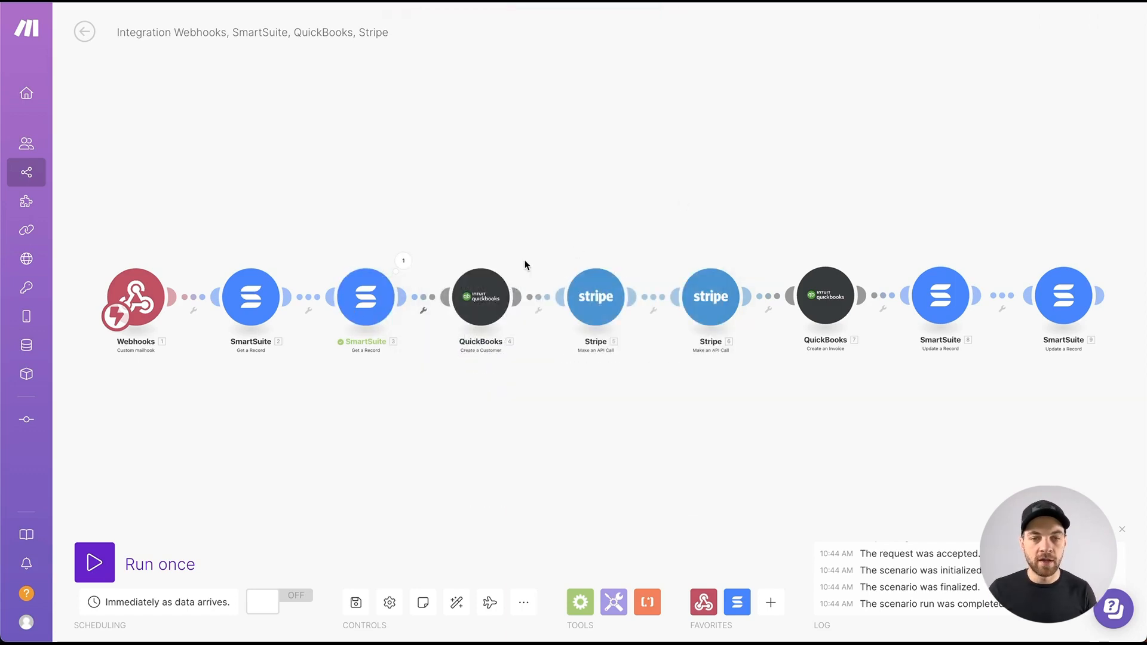
- In QuickBooks Create a Customer, map billing address Line 1 to location_address and City to location_city from SmartSuite module 3
left_click(494, 302)
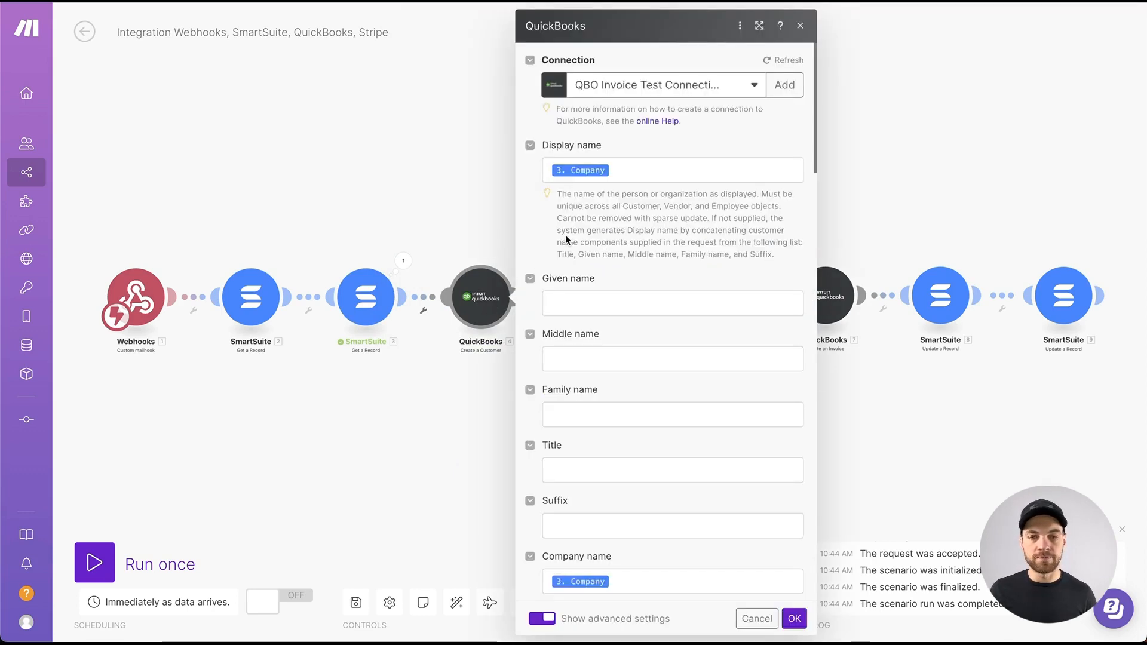
scroll(618, 227, "down", 8)
left_click(602, 183)
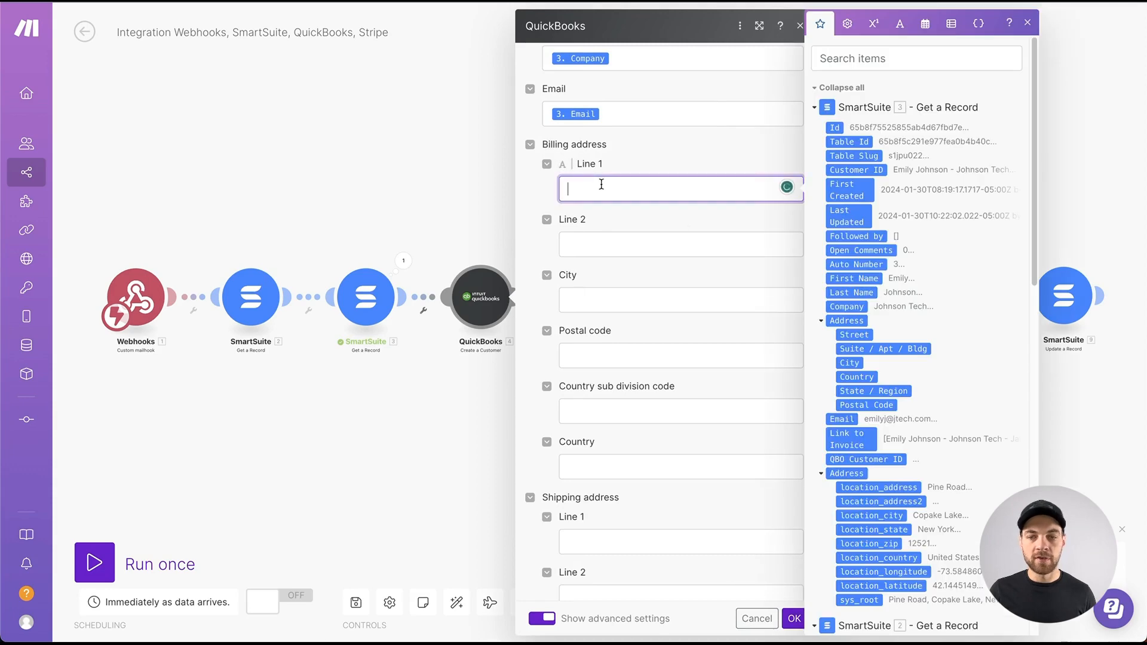
scroll(916, 367, "down", 5)
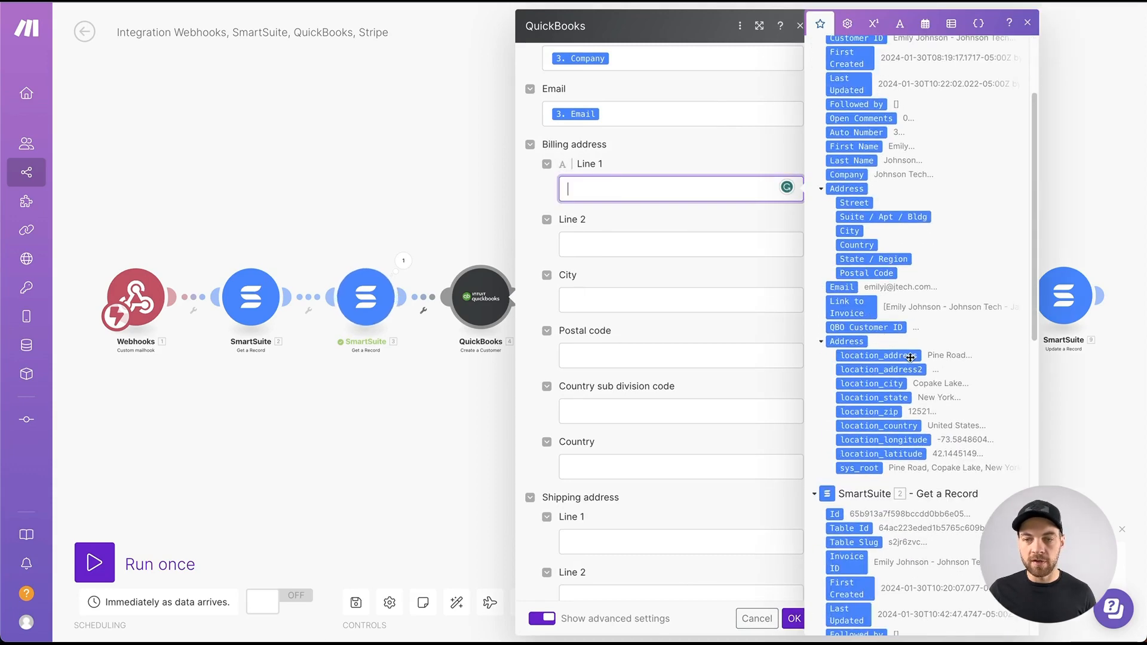
left_click(860, 353)
left_click(642, 299)
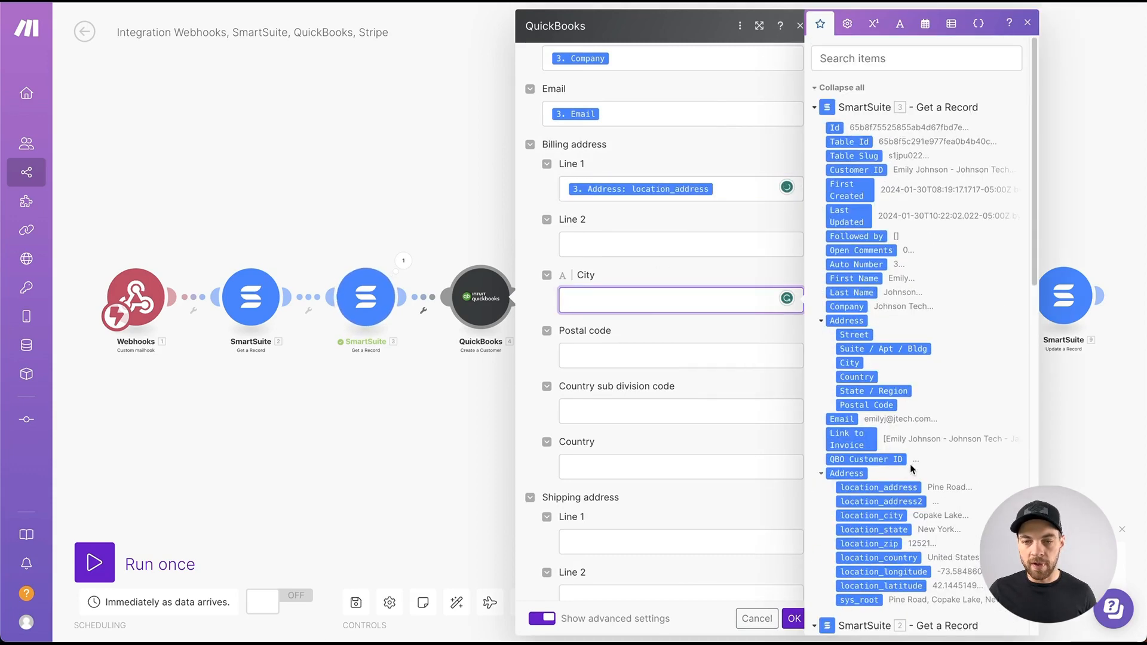
left_click(888, 421)
- Map the billing Postal code to location_zip and the Country sub division code to location_state from SmartSuite module 3
left_click(685, 357)
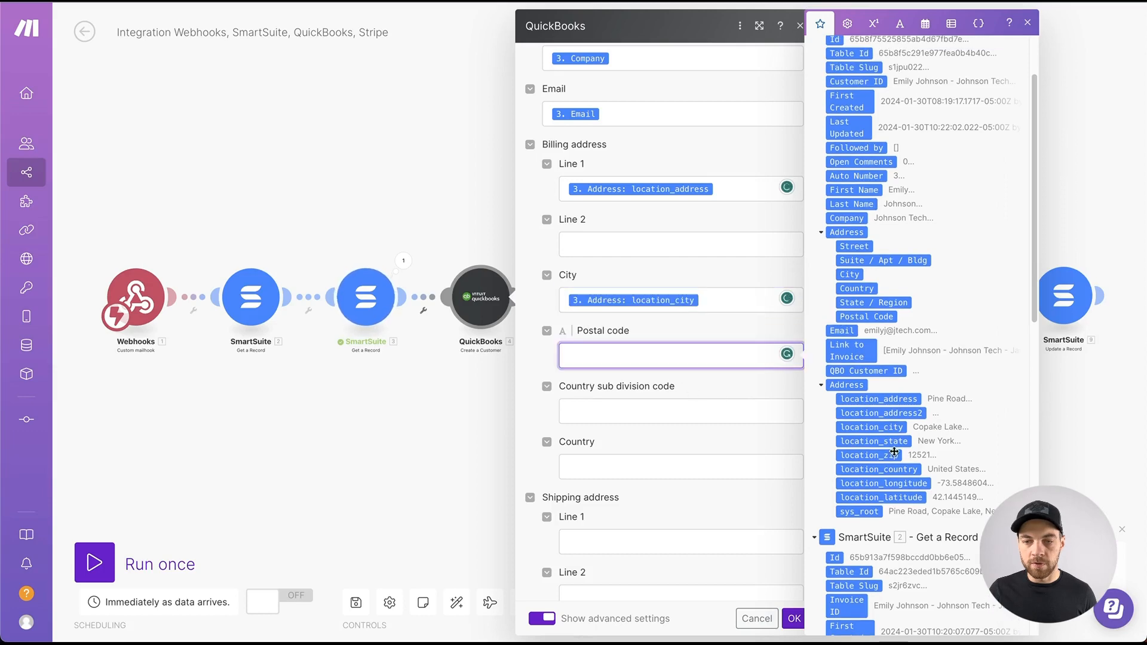
left_click(898, 447)
left_click(646, 411)
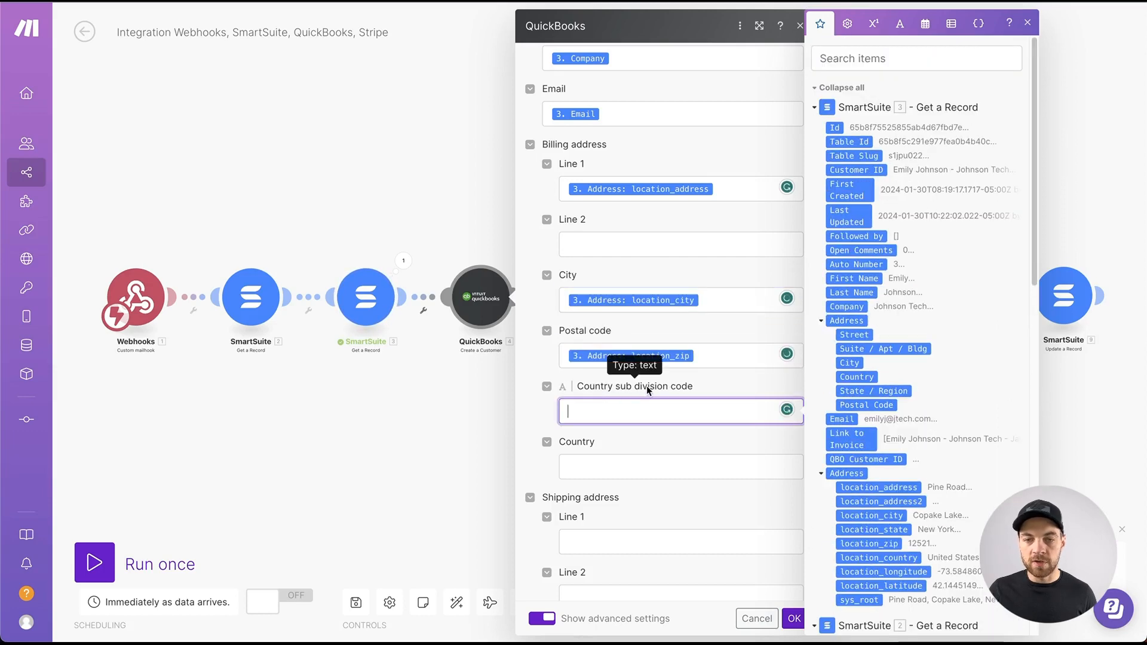
scroll(896, 430, "down", 2)
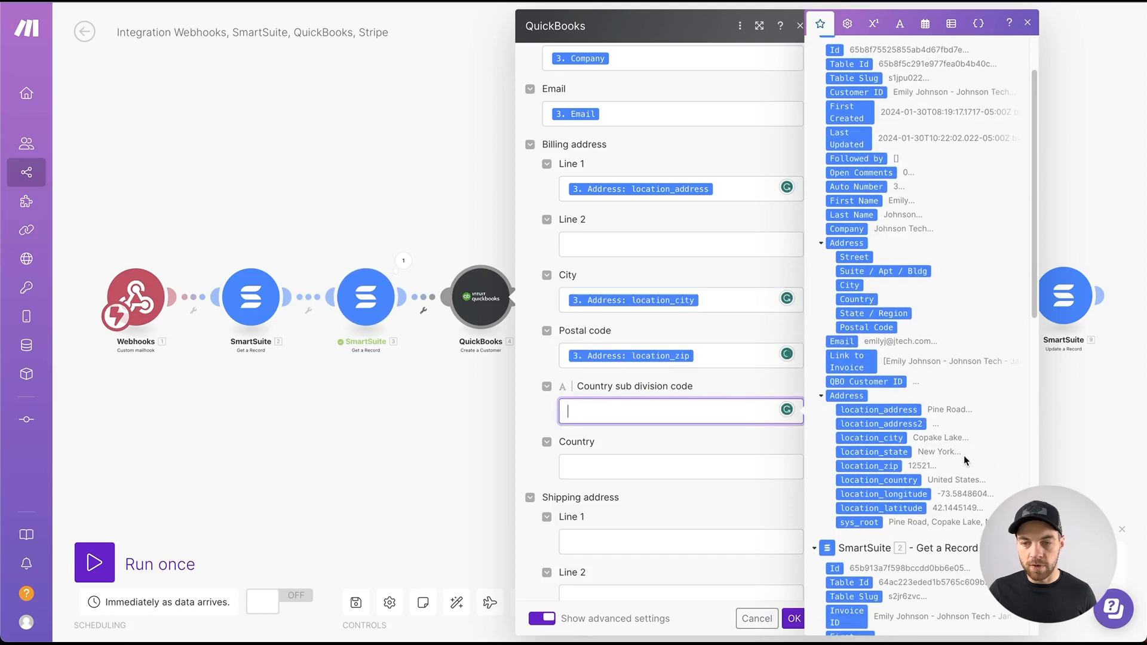
left_click(900, 450)
- Map the billing Country to location_country from SmartSuite module 3 and accept the QuickBooks customer settings
key("Tab")
scroll(920, 510, "down", 2)
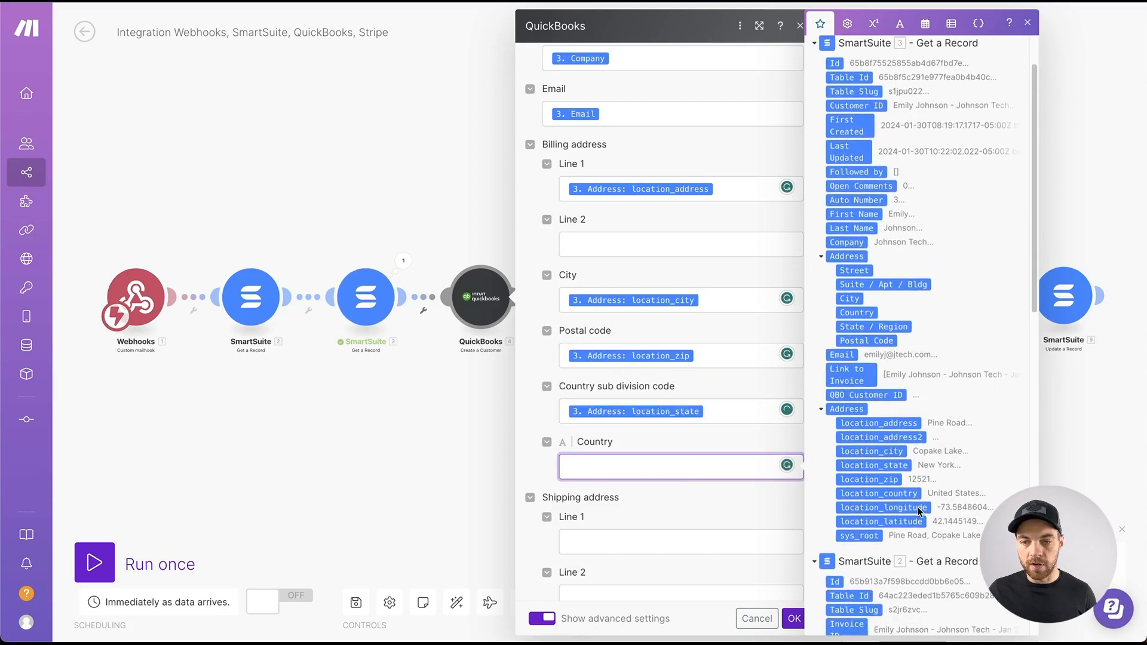
left_click(905, 495)
scroll(657, 358, "down", 10)
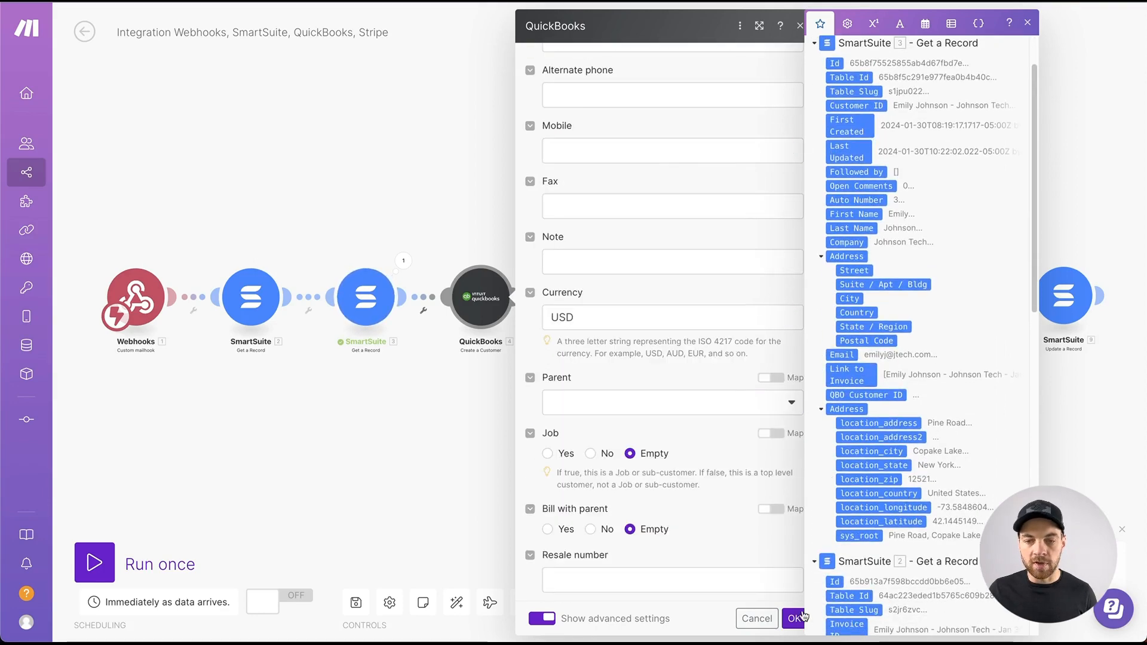
left_click(794, 618)
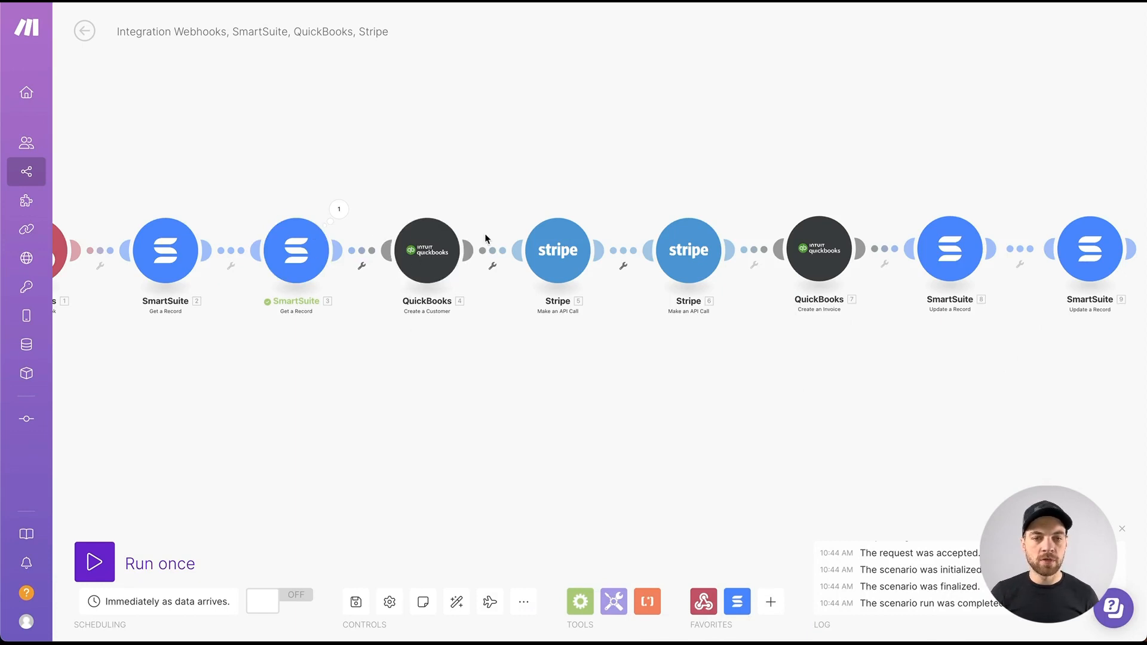
- Review the settings of Stripe Make an API Call module 5 and close them
left_click_drag(489, 185, 453, 193)
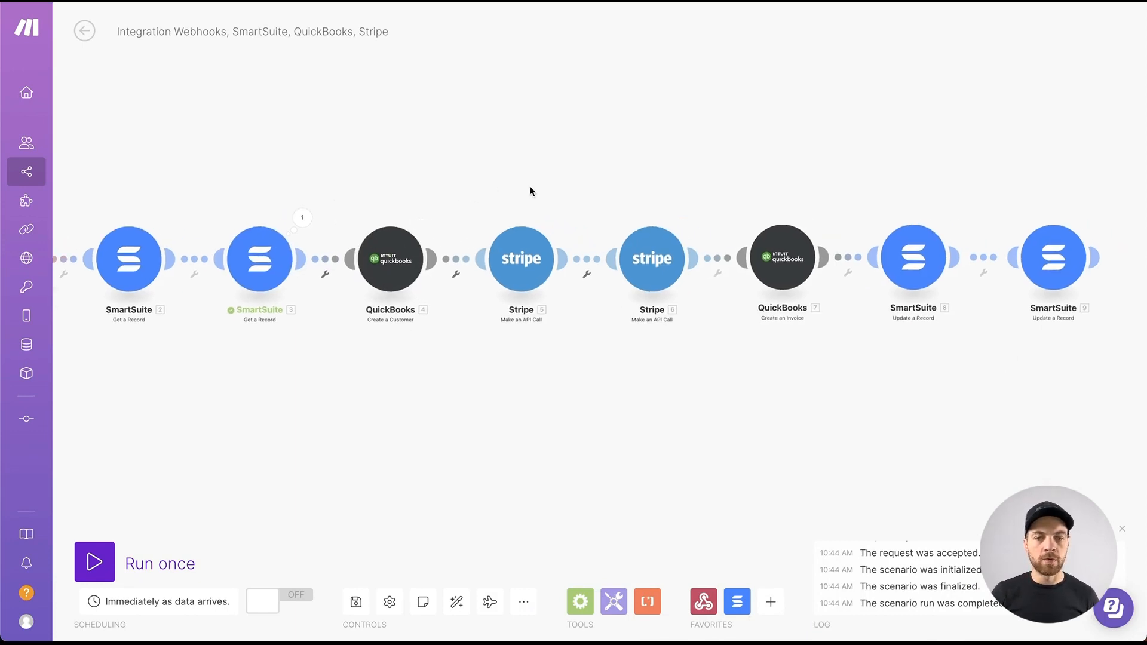
left_click_drag(530, 189, 444, 179)
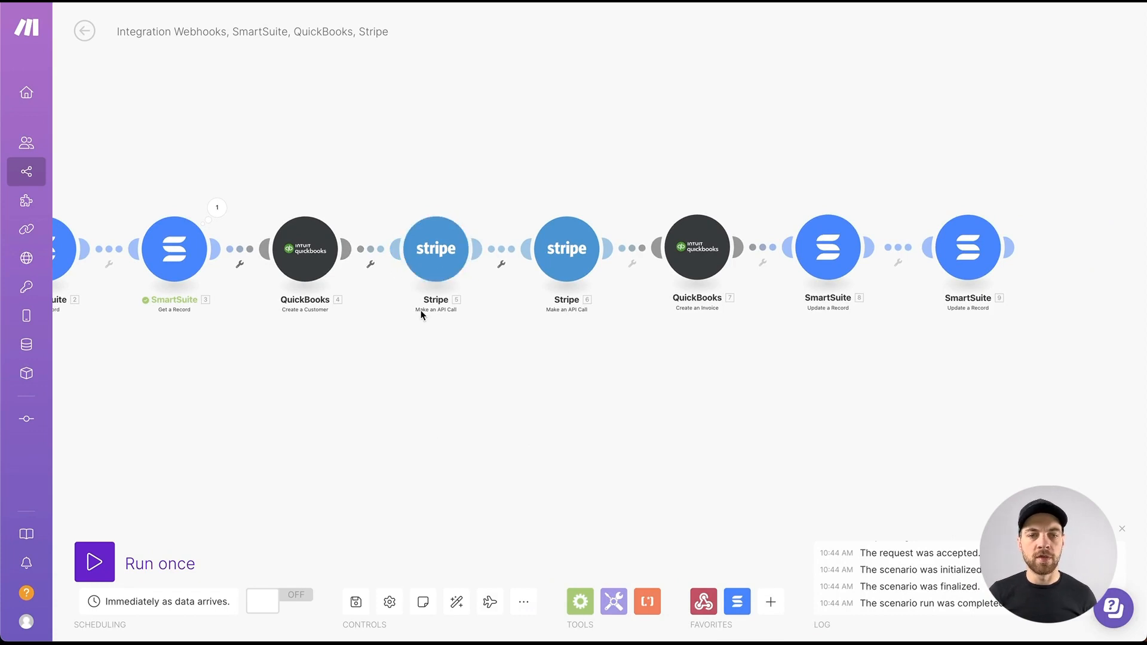
left_click(433, 278)
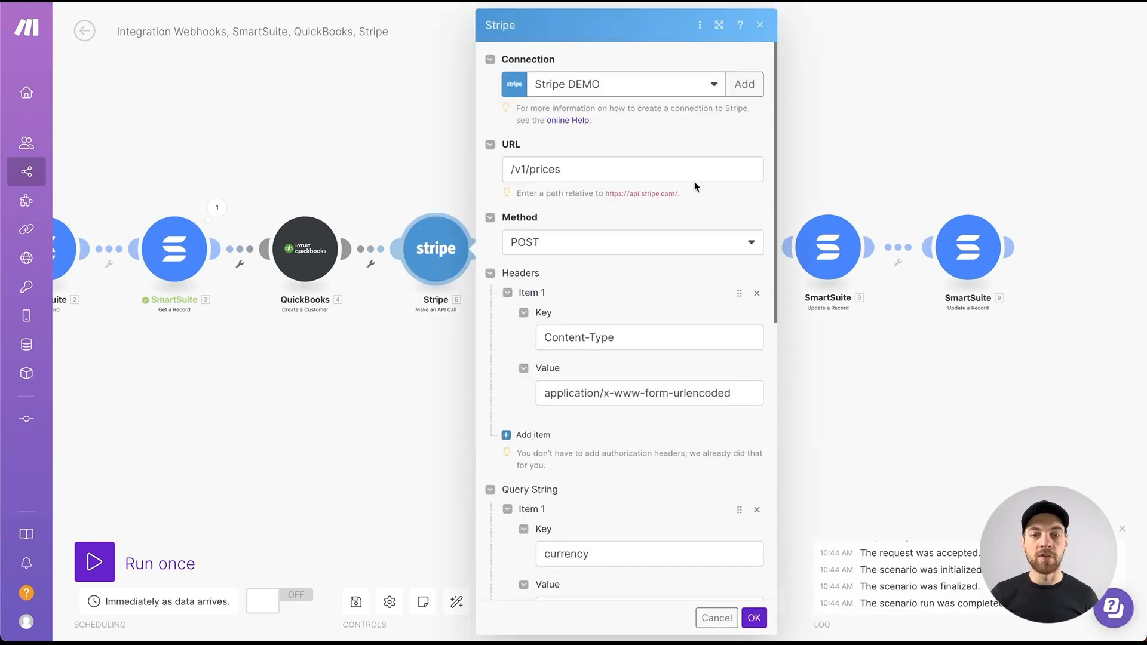
left_click(761, 26)
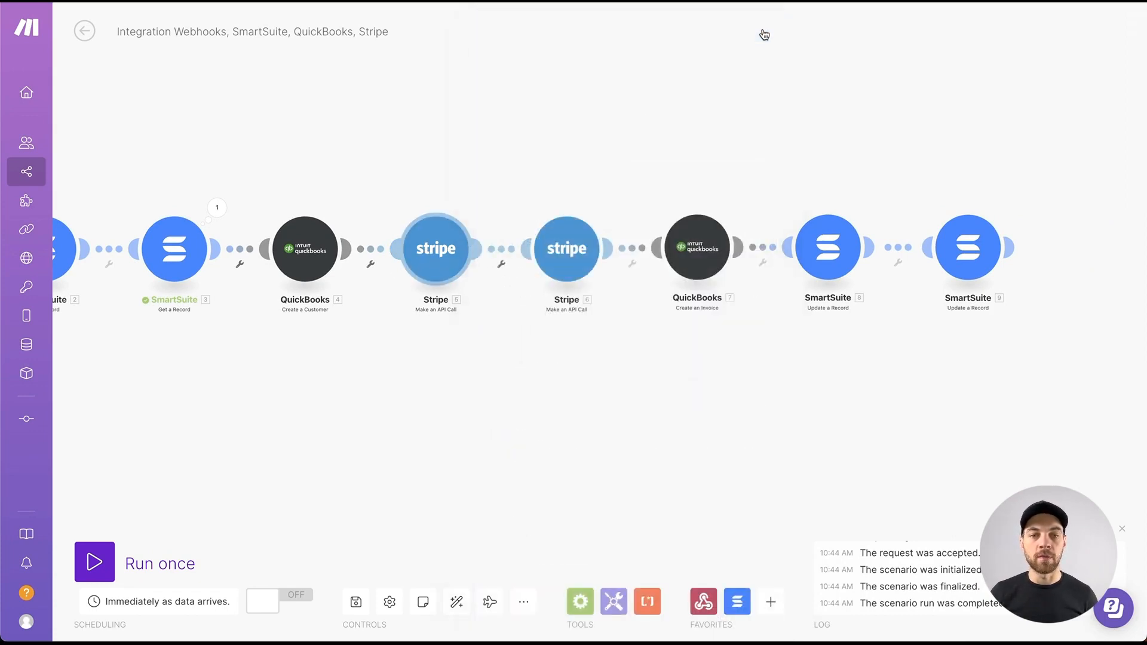
- Run only Stripe Make an API Call module 5 with a Total of 10000
right_click(438, 252)
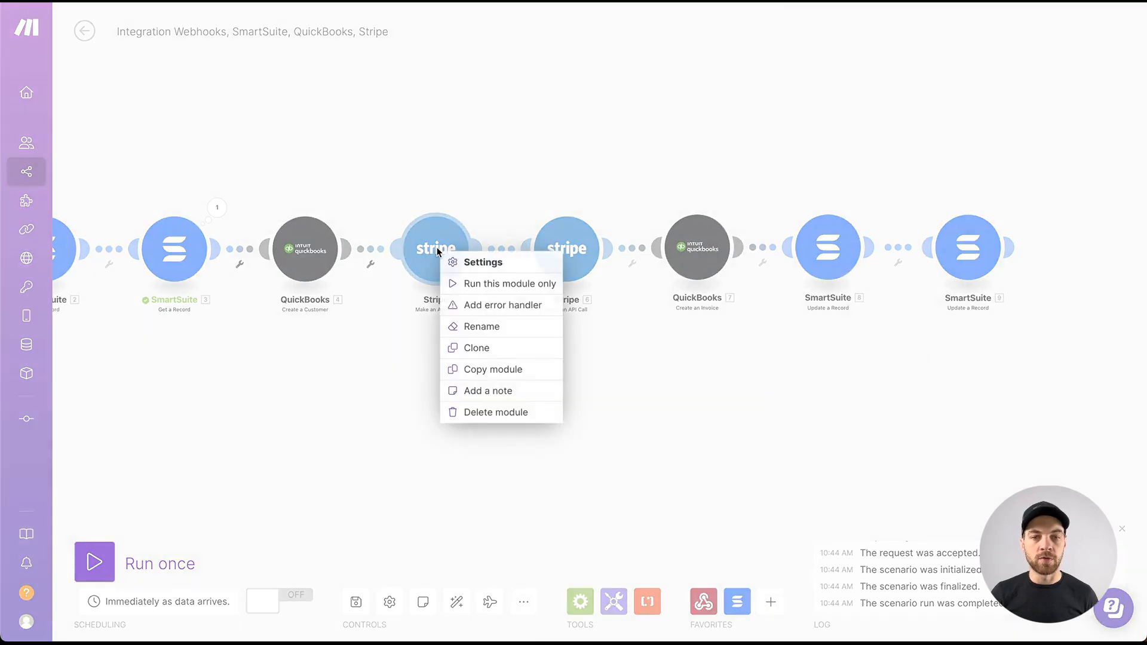
left_click(484, 285)
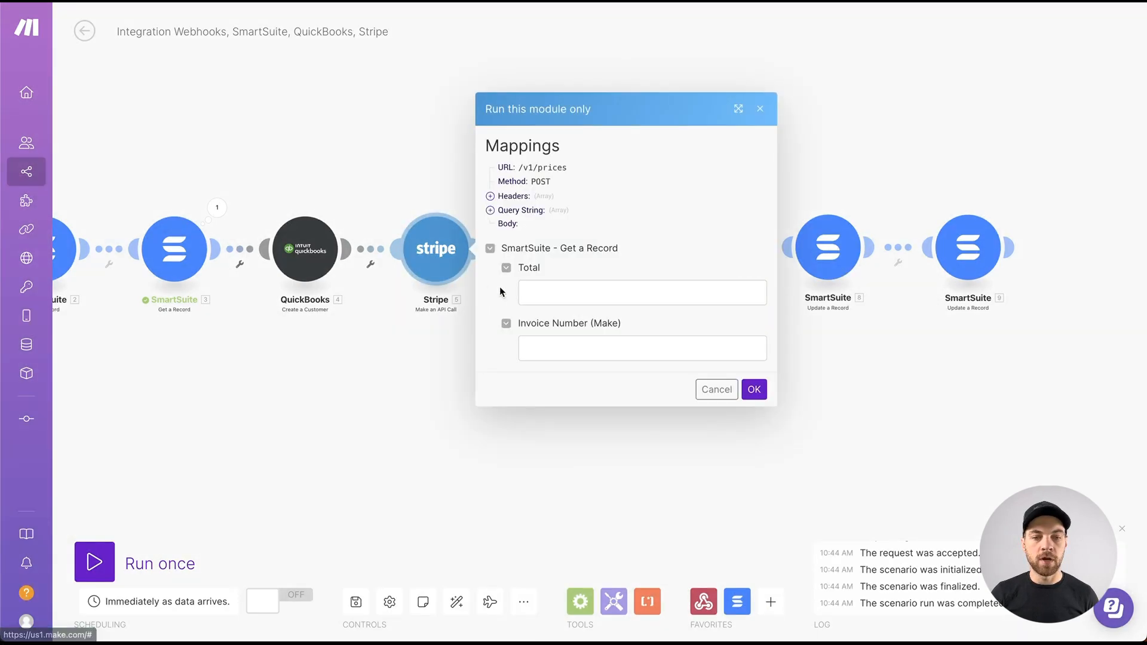
left_click(563, 294)
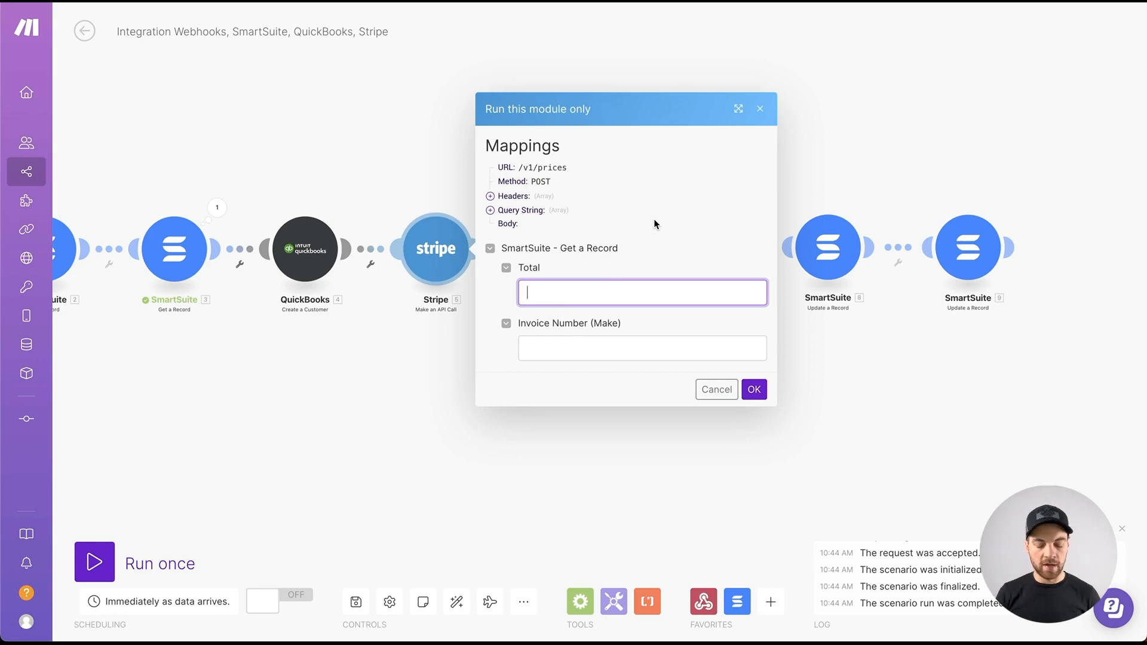
type("10000")
key("Tab")
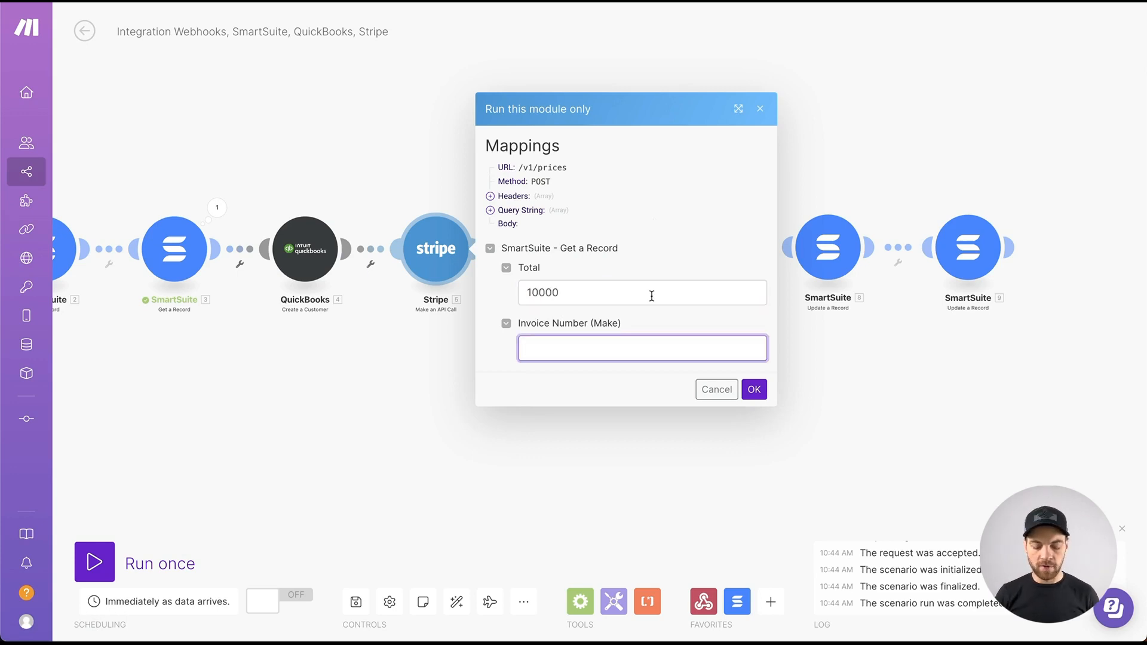
left_click(754, 389)
scroll(627, 263, "up", 2)
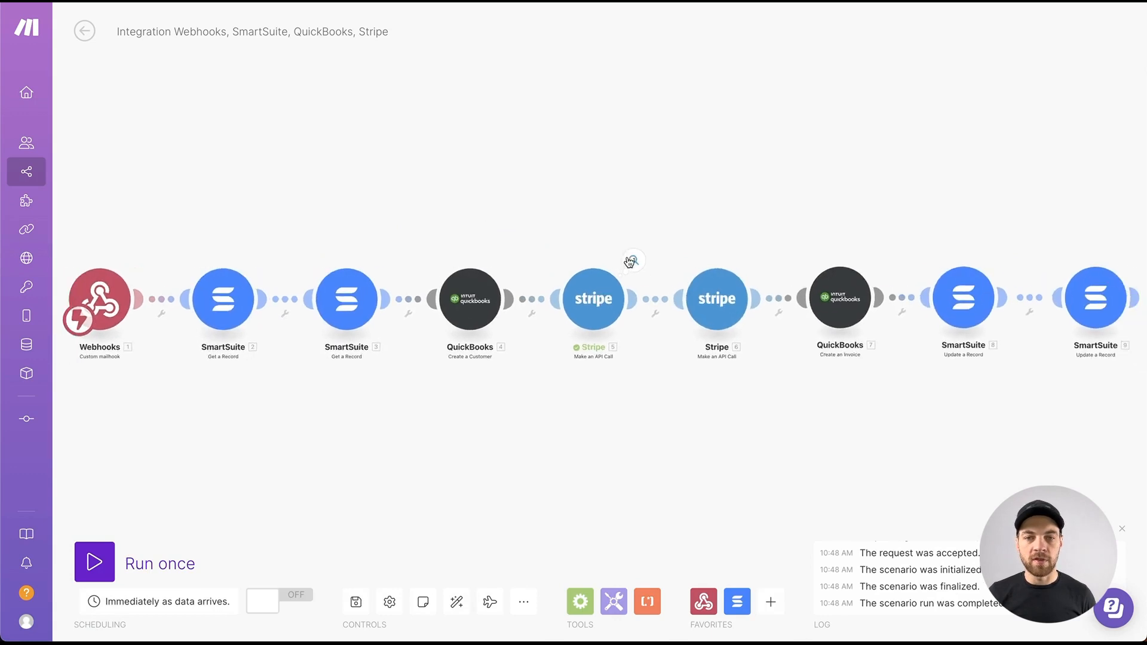
- Expand the Body in Stripe module 5's output, select the price id value and close the output
left_click(634, 263)
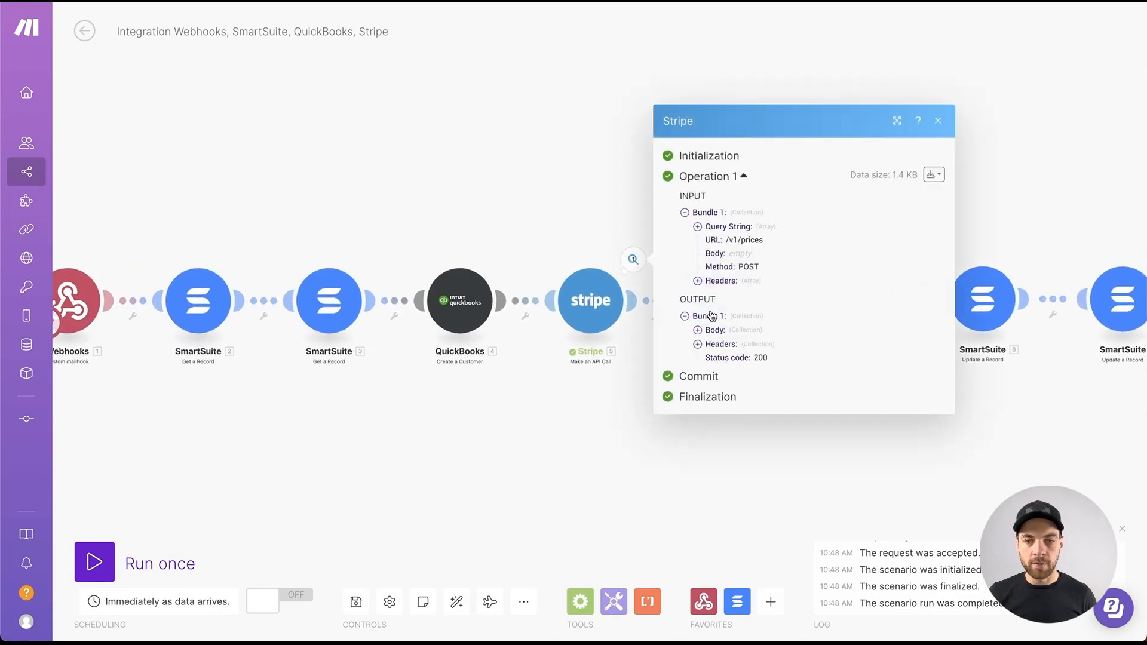
left_click(697, 330)
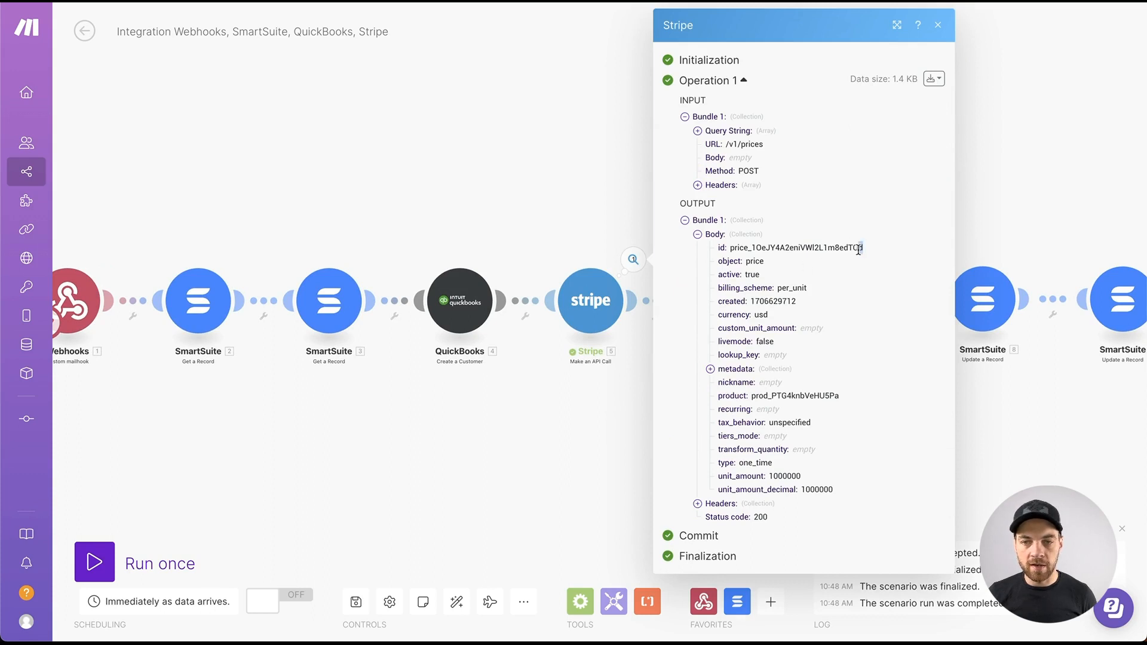
left_click_drag(858, 249, 756, 250)
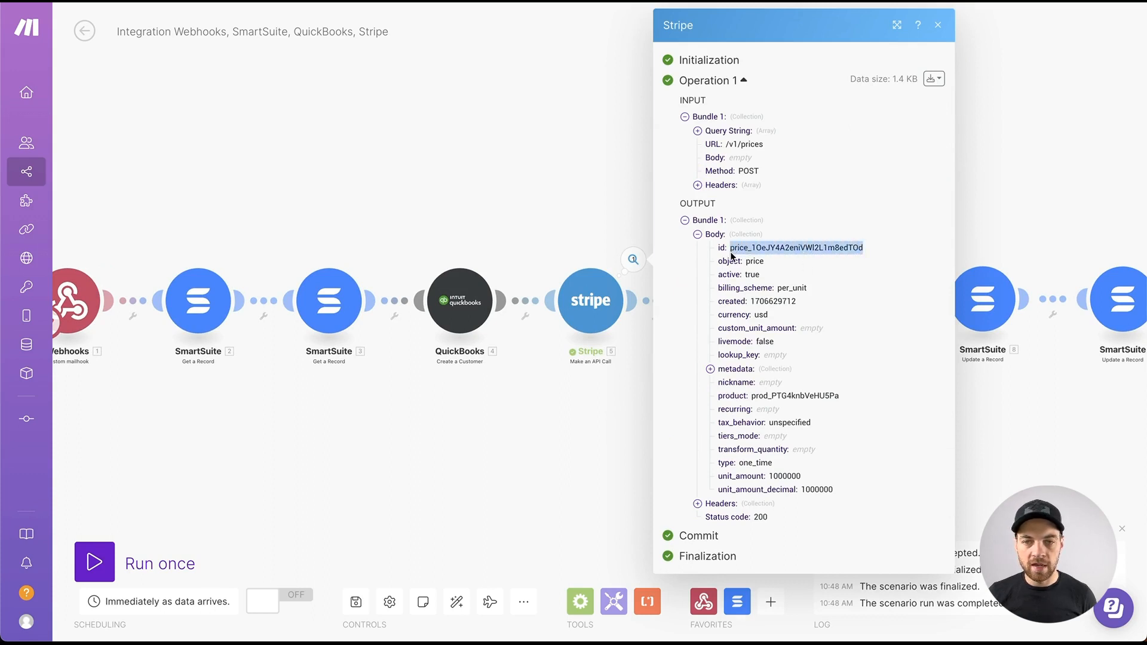
left_click(605, 214)
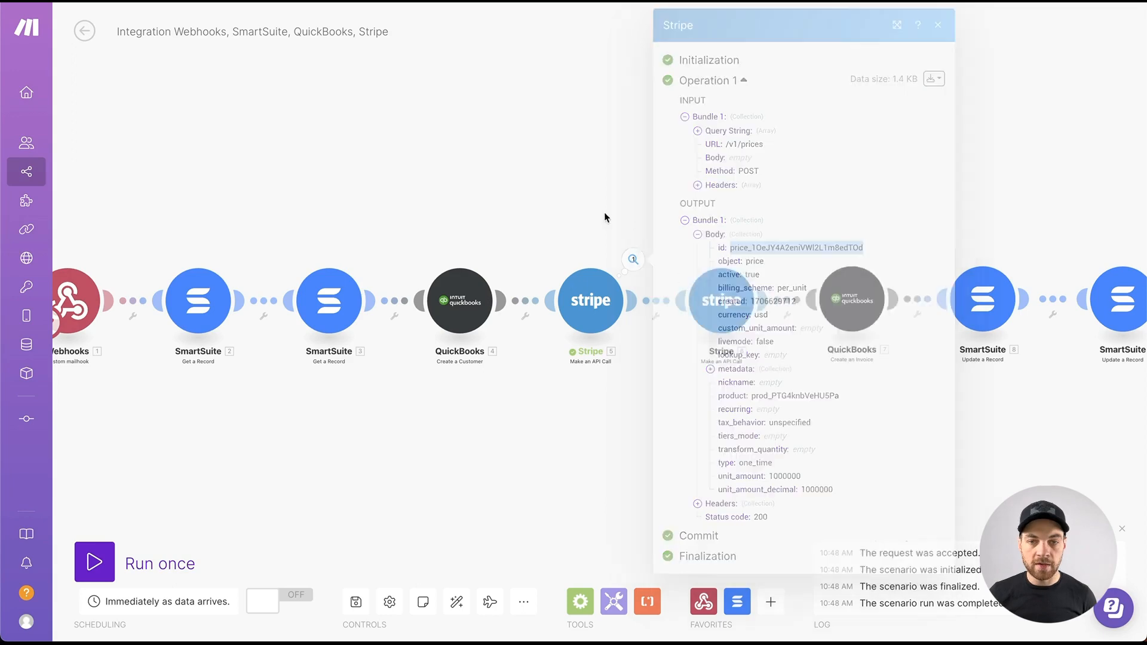
- Run only Stripe Make an API Call module 6, using the copied price id as the Body id
right_click(735, 297)
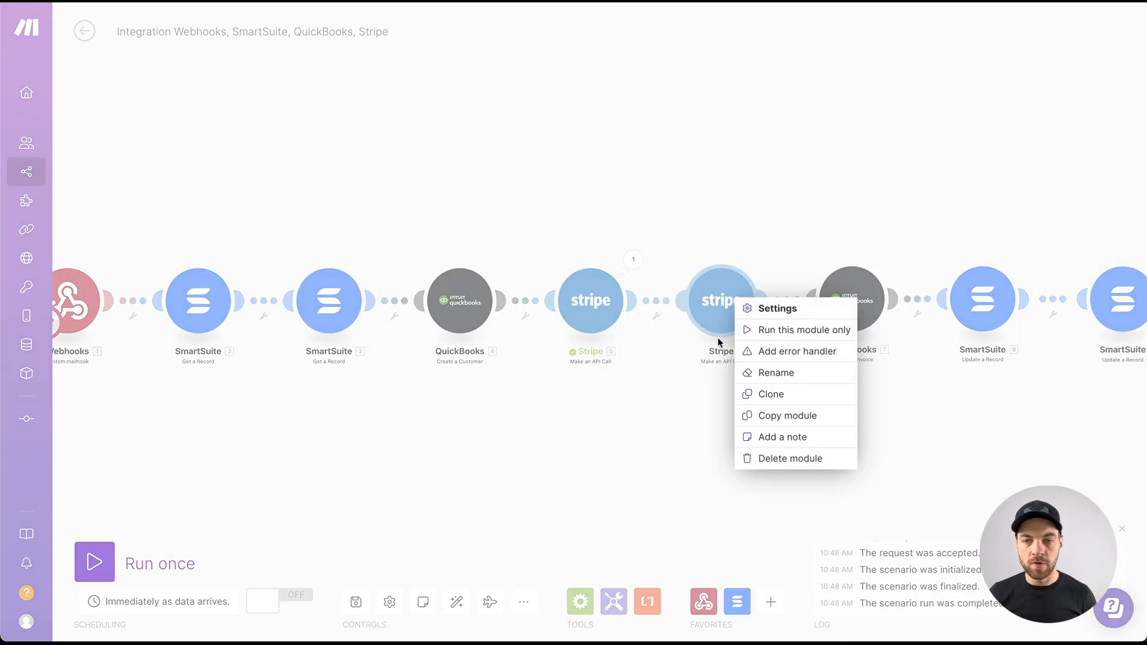
left_click(770, 330)
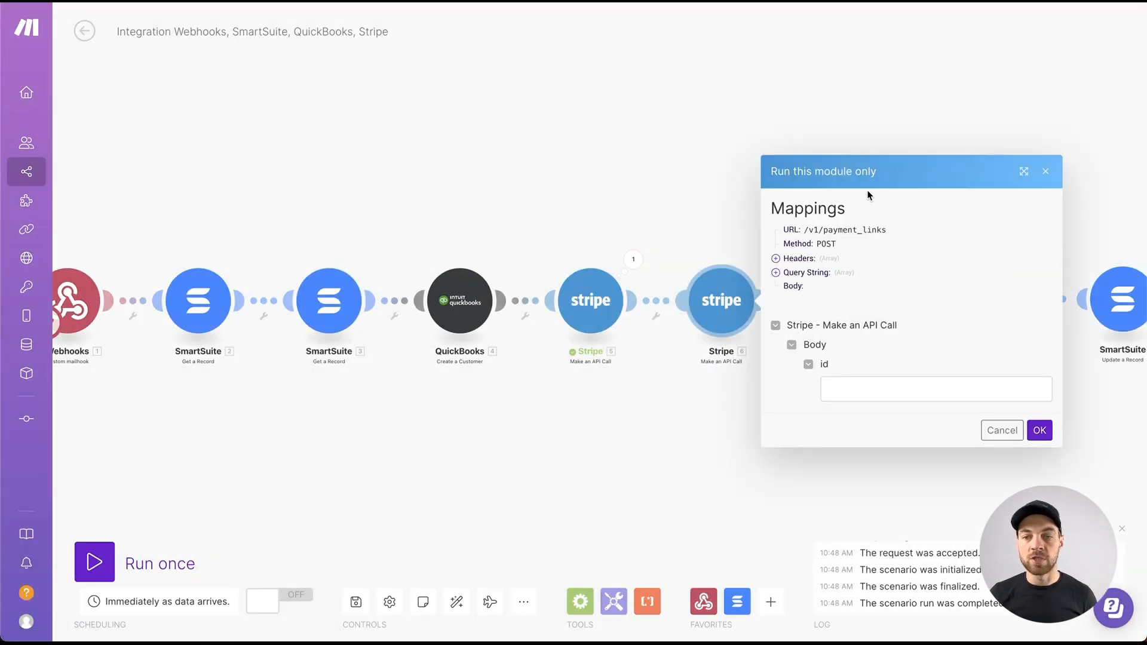
left_click(863, 387)
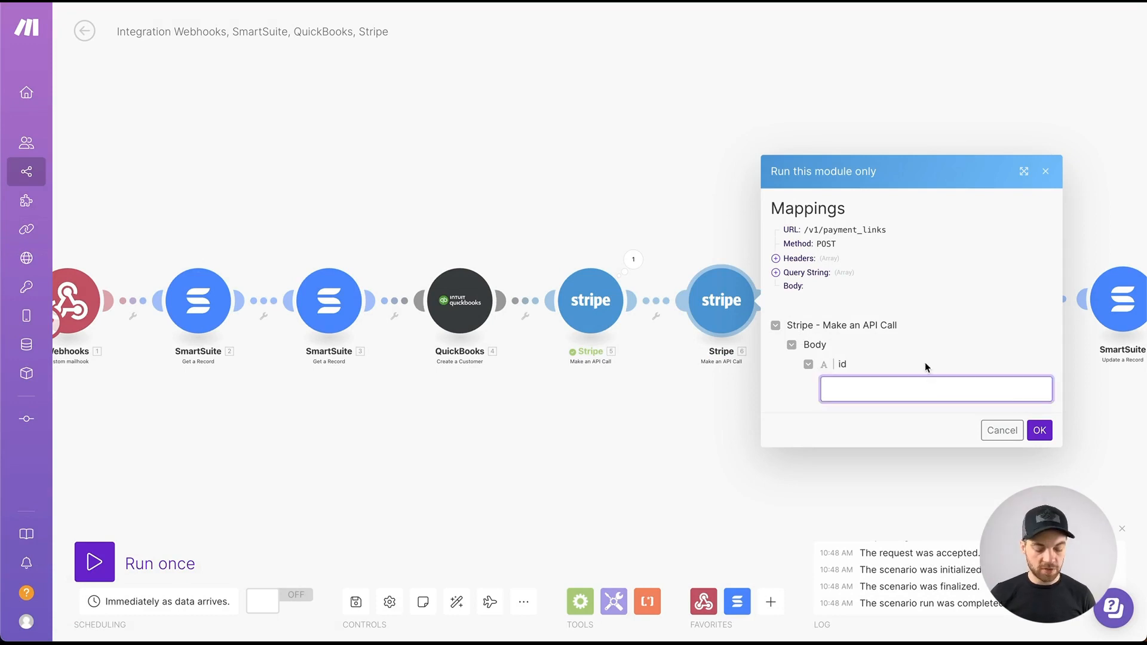
type("price_1OeJY4A2eniVWI2L1m8edTOd")
left_click(1046, 431)
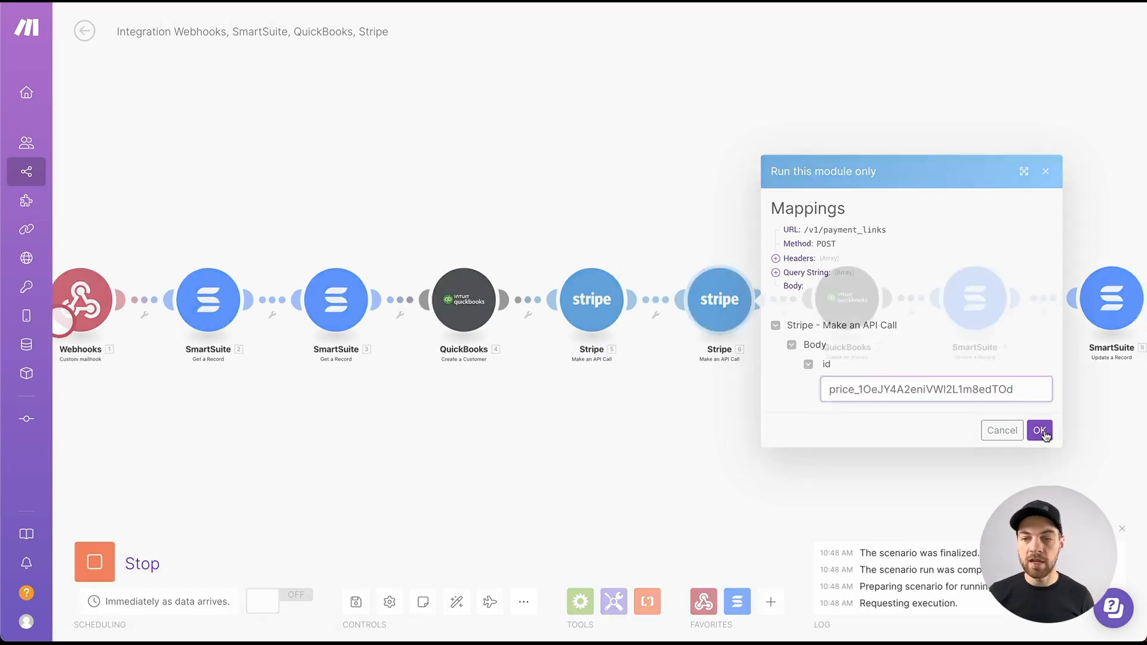
- Map the Body url from Stripe module 6 into the Customer memo of QuickBooks Create an Invoice module 7, below the credit card text
left_click_drag(926, 416, 829, 401)
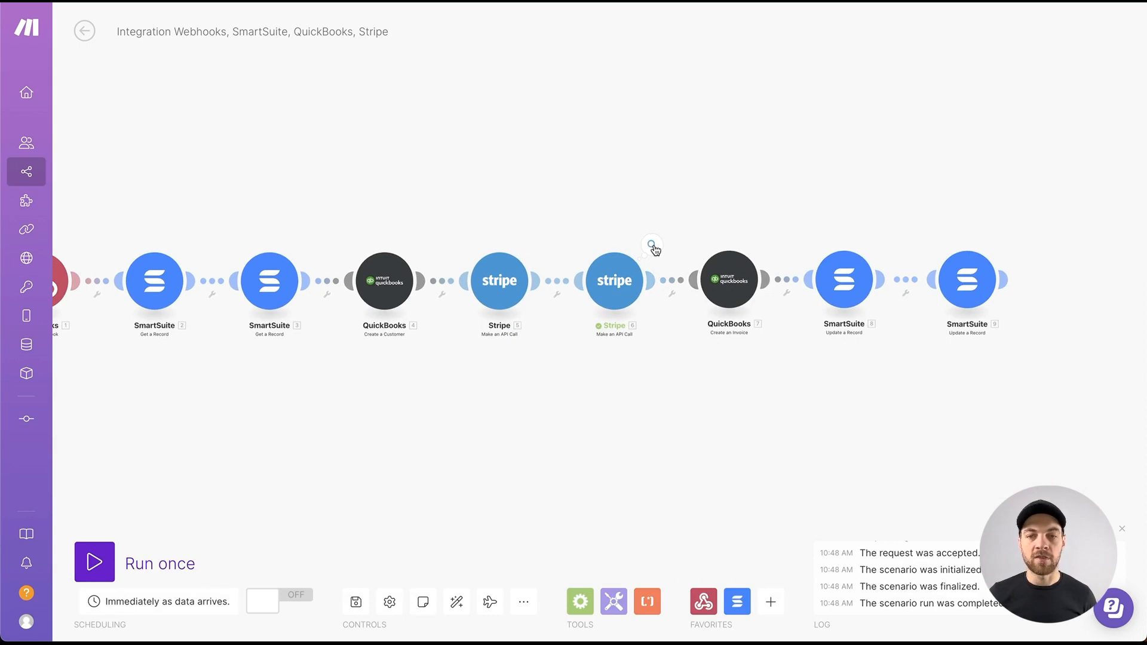
left_click_drag(745, 212, 663, 173)
scroll(644, 258, "up", 2)
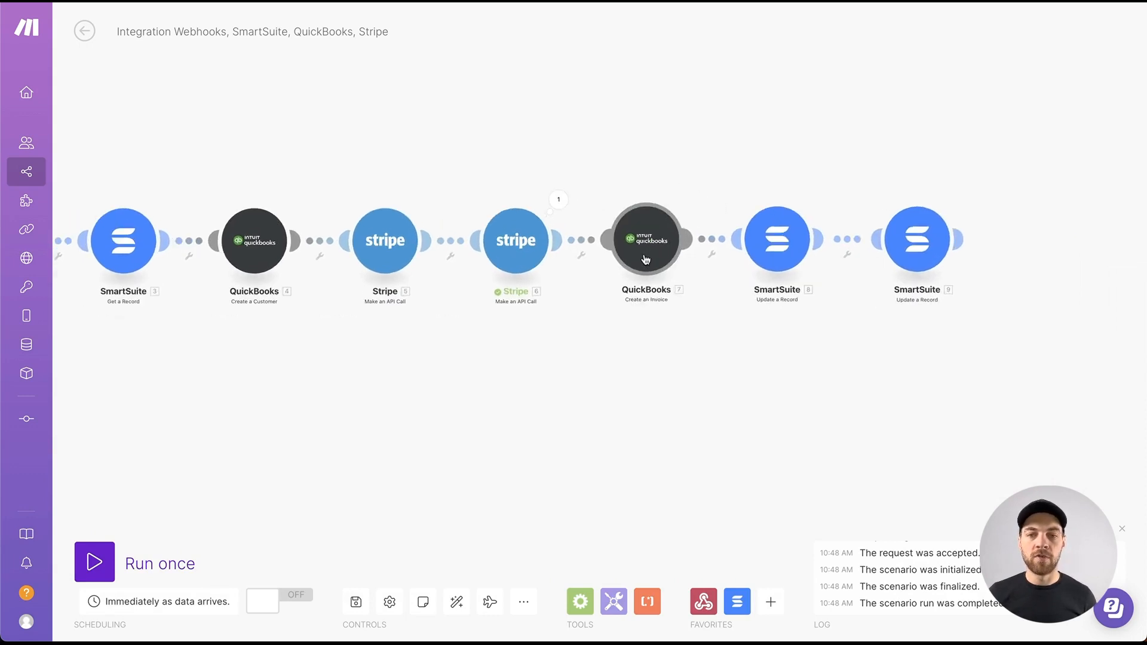
left_click(649, 258)
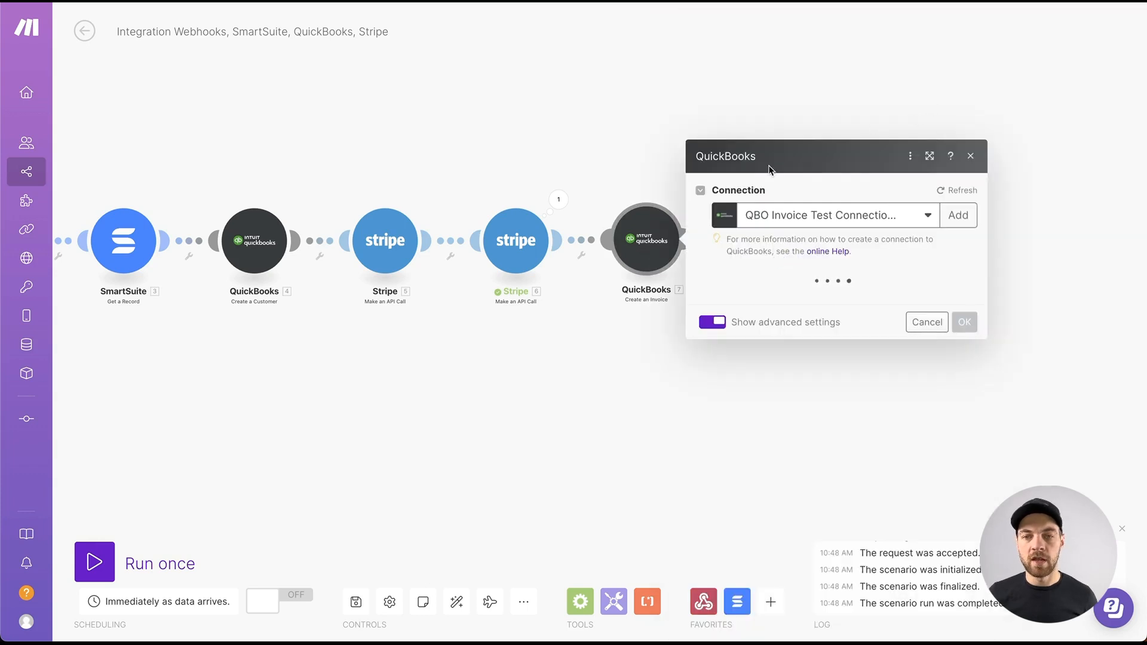
scroll(898, 263, "down", 2)
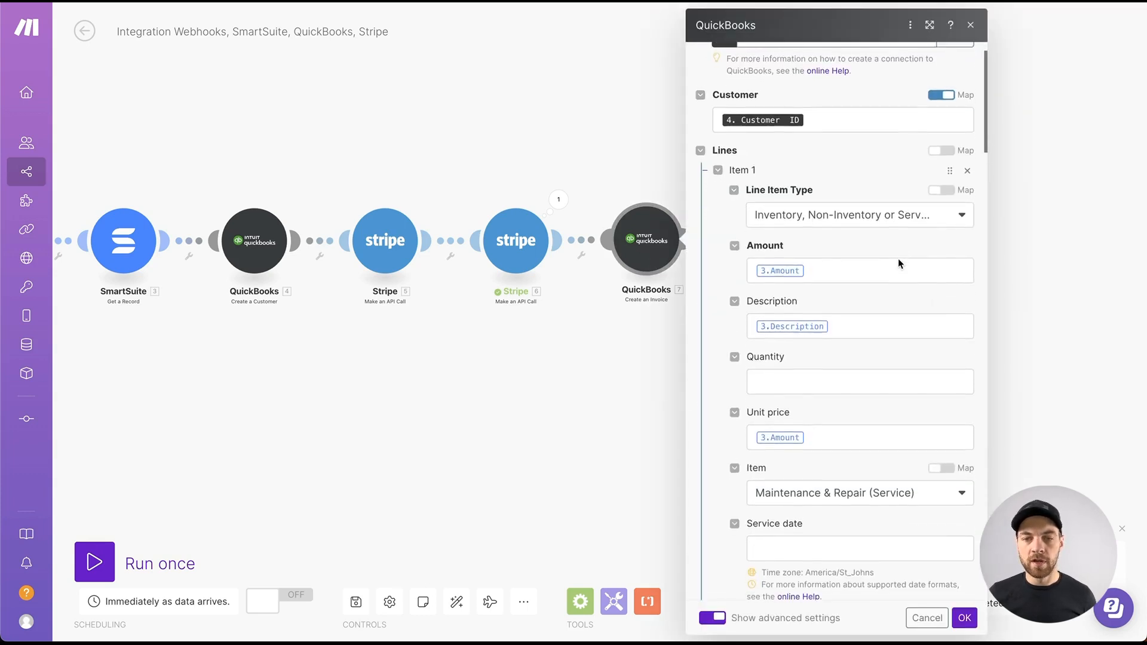
scroll(898, 263, "down", 8)
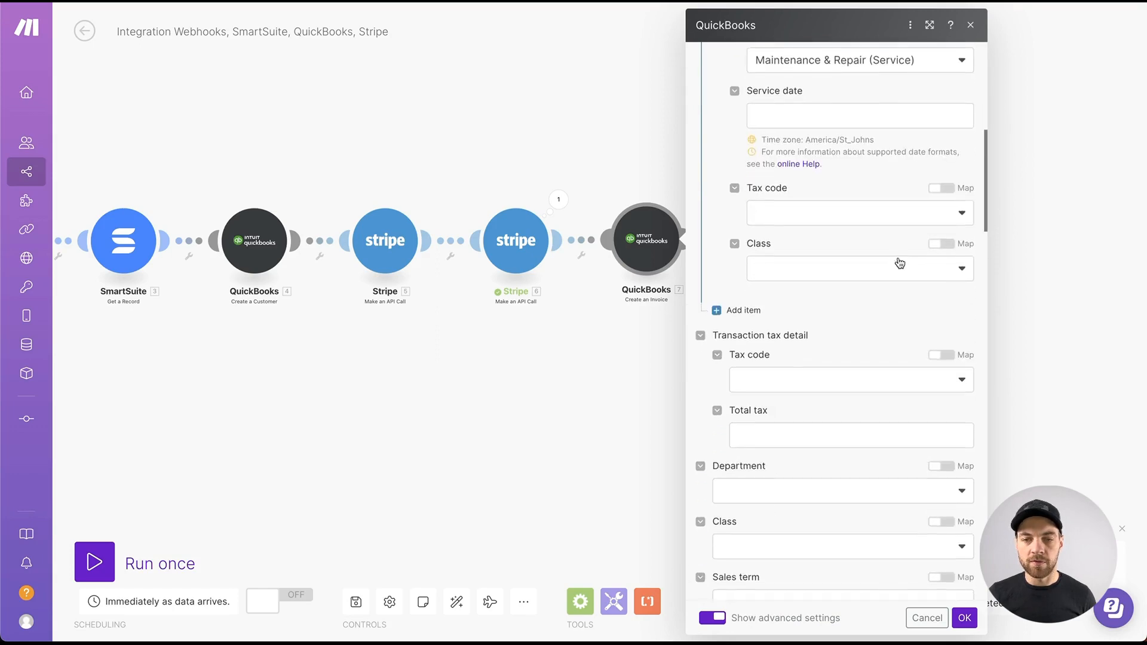
scroll(899, 263, "down", 10)
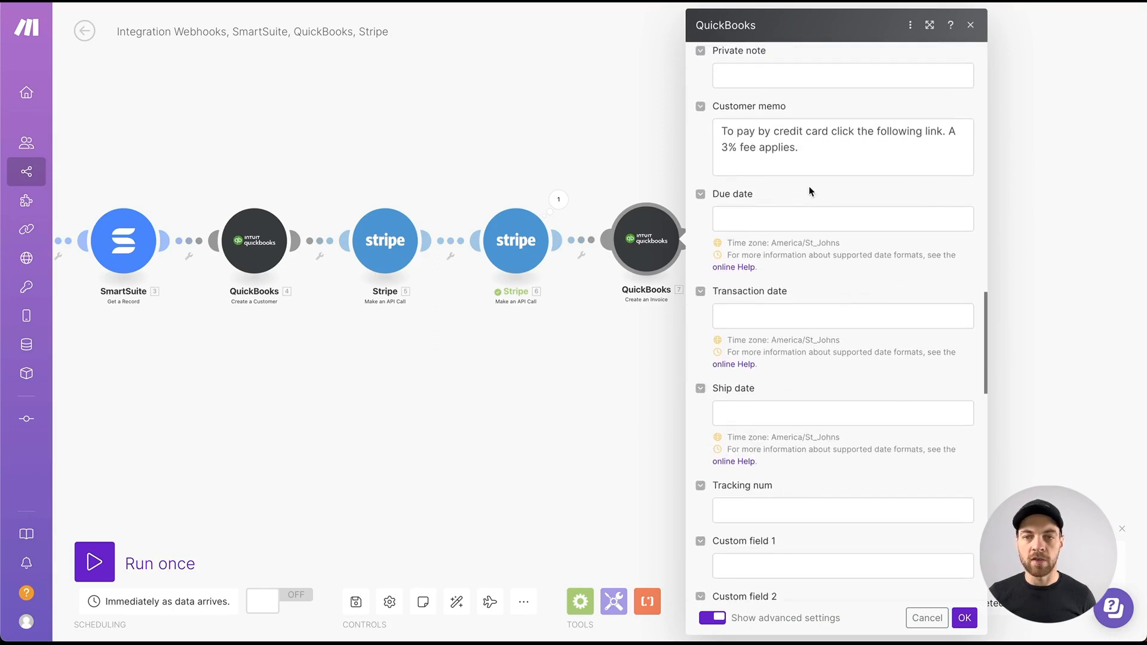
left_click(758, 164)
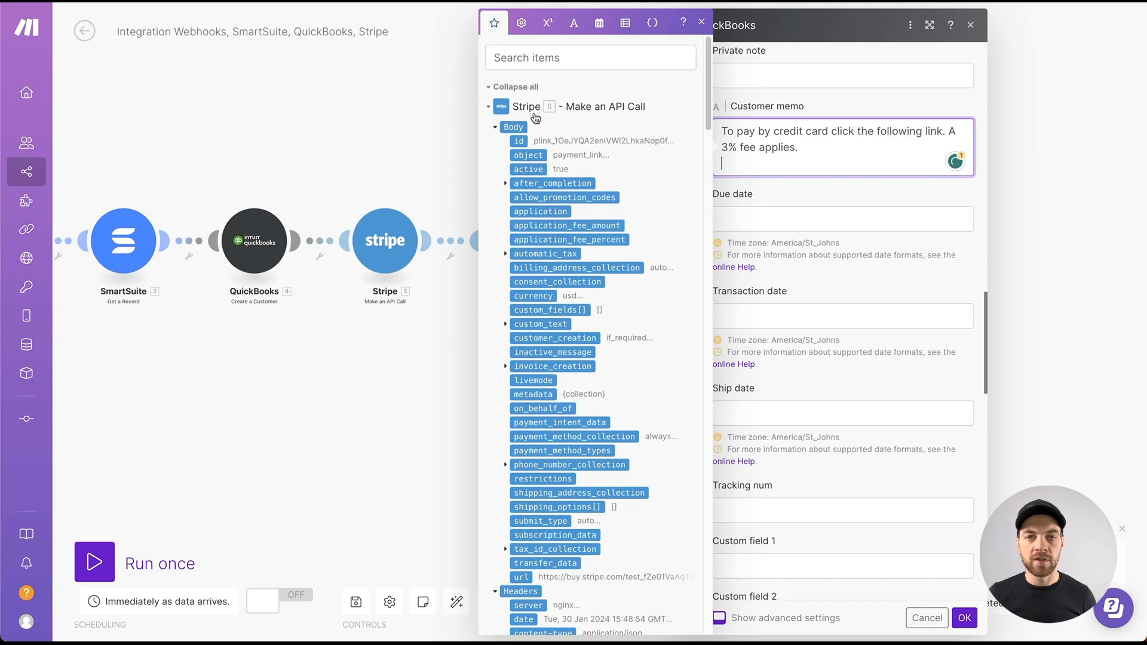
scroll(592, 207, "down", 3)
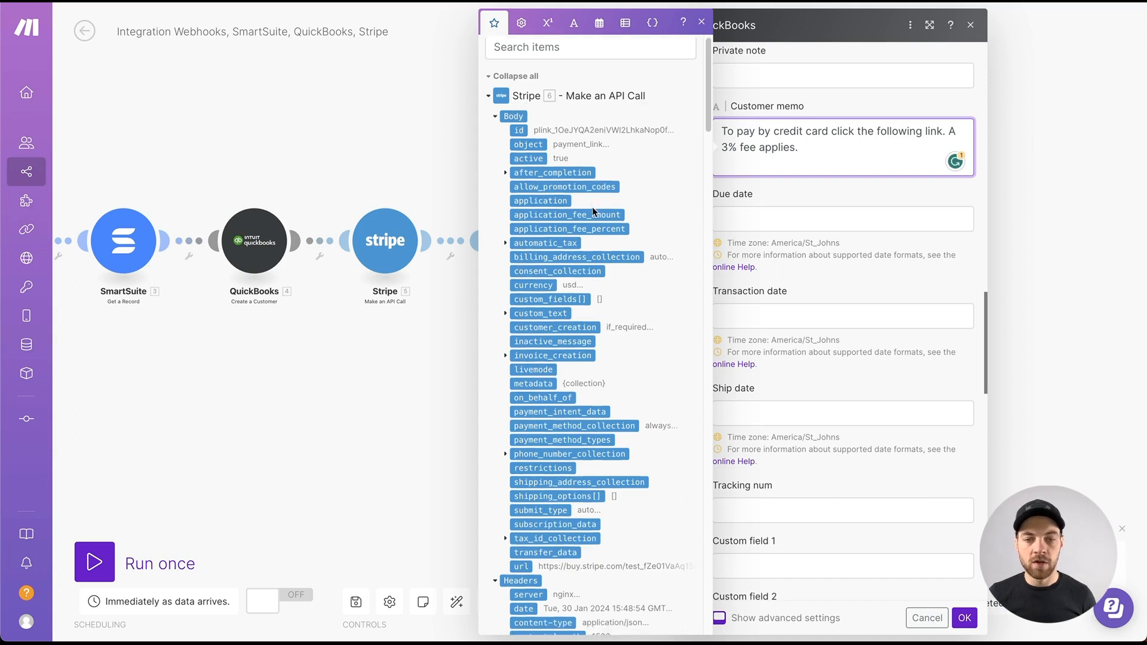
left_click(521, 491)
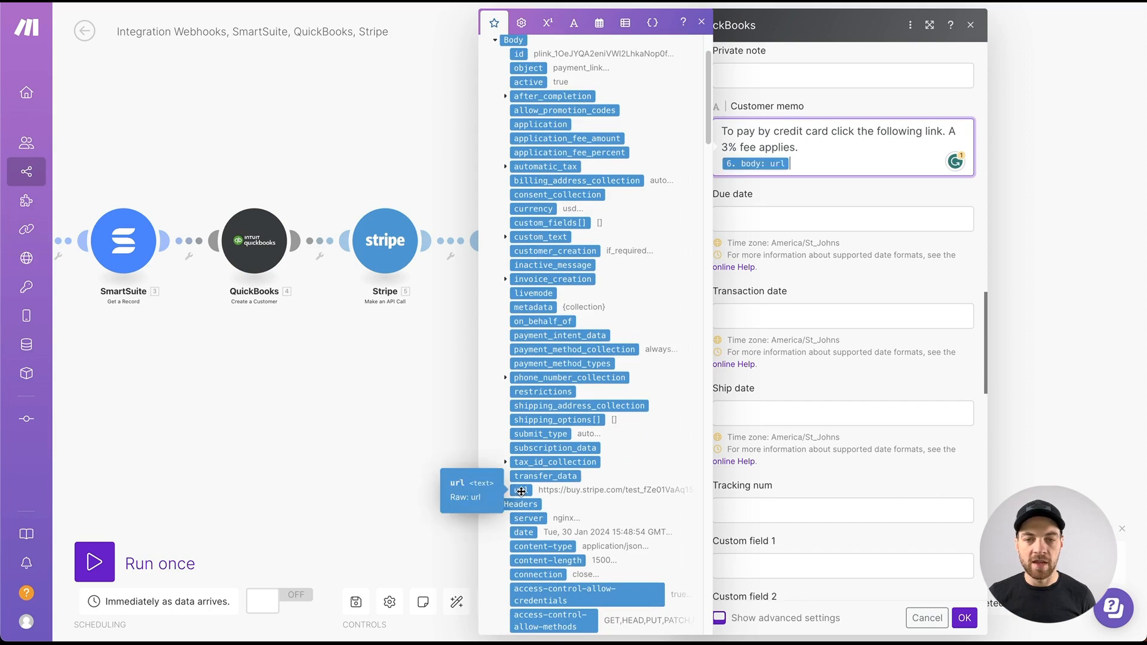
scroll(597, 239, "up", 2)
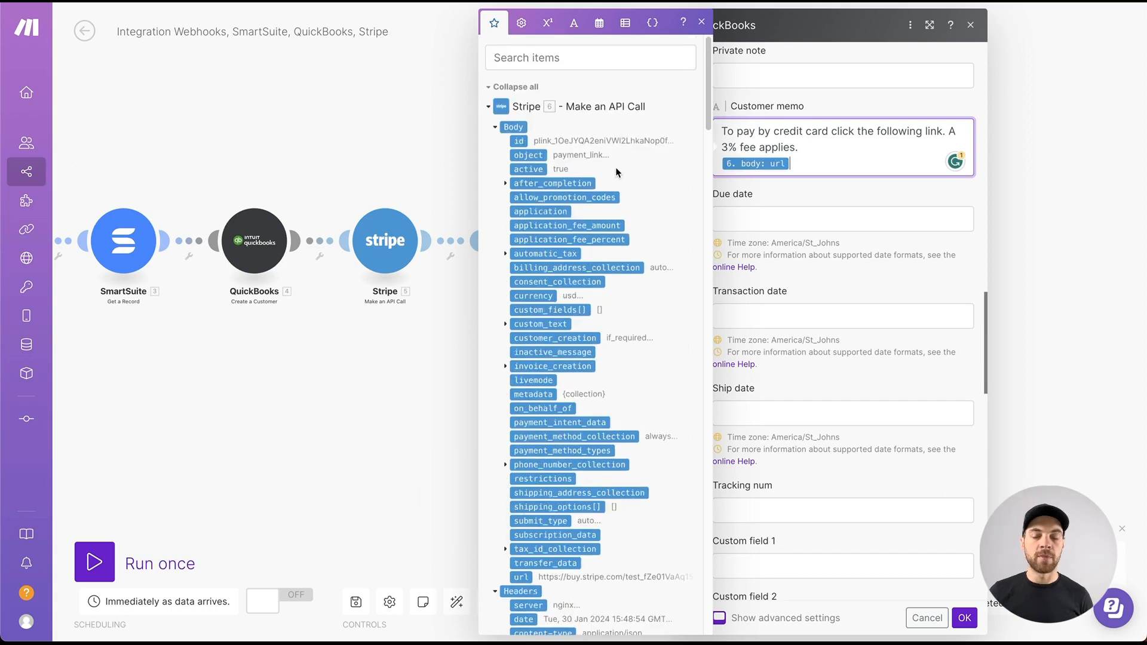
left_click(705, 24)
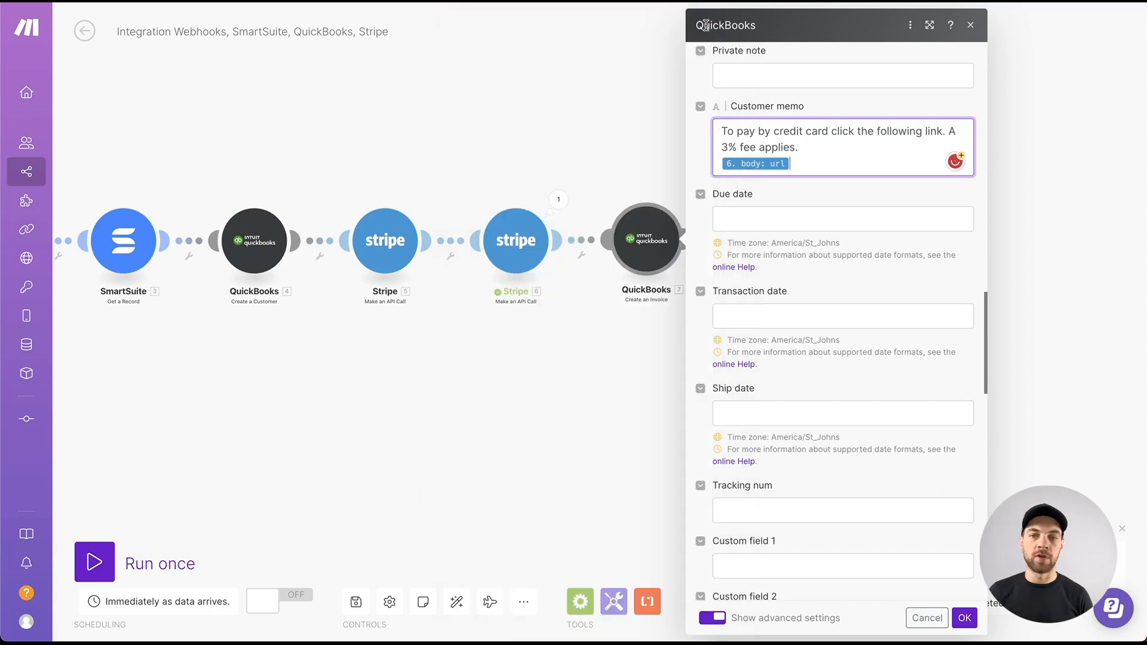
- Review the remaining invoice settings of QuickBooks module 7 and accept them
scroll(907, 448, "down", 4)
scroll(909, 441, "down", 5)
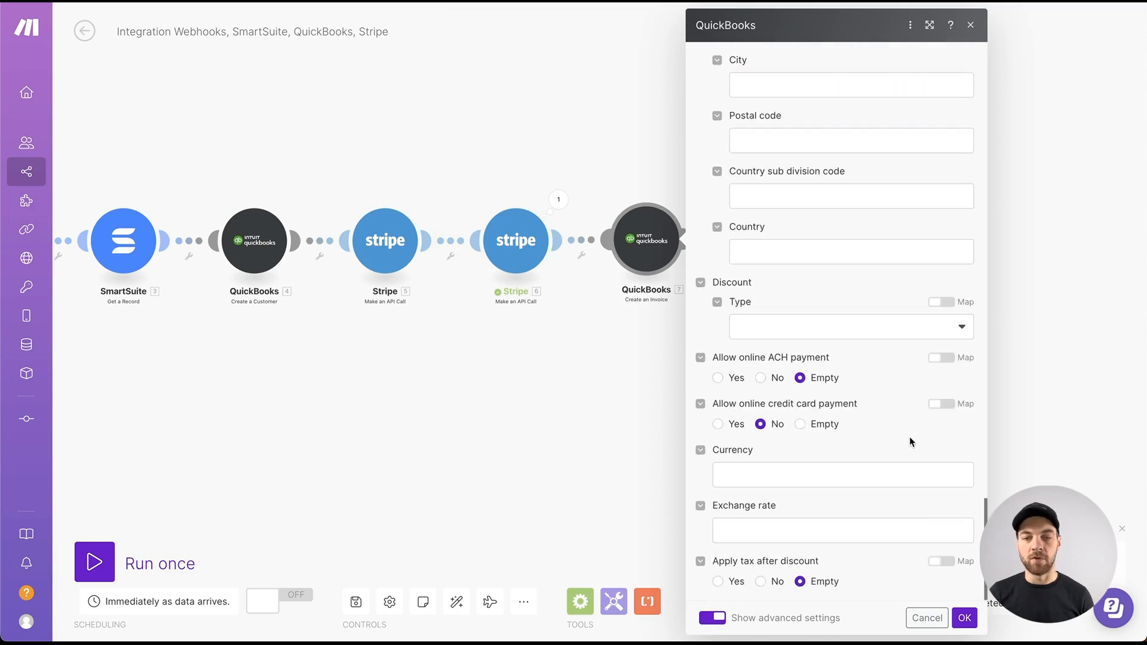
left_click(964, 617)
- In SmartSuite Update a Record module 8, map Stripe Payment Link to the Body url and Stripe Payment Link ID to the Body id from Stripe module 6
scroll(648, 418, "right", 5)
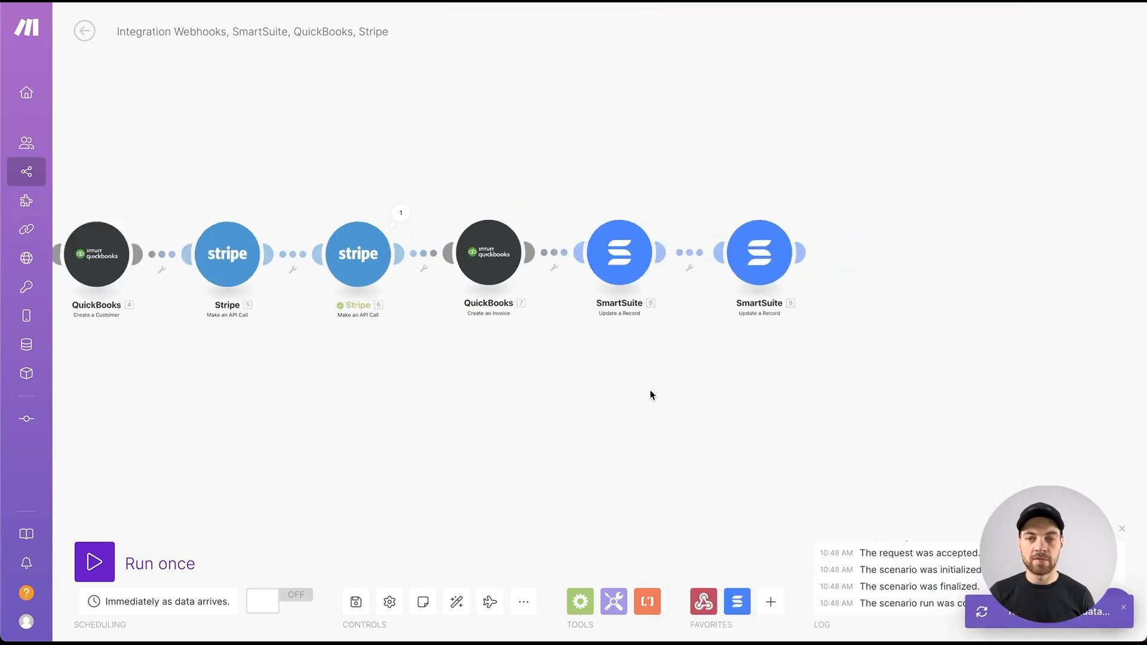
left_click(517, 254)
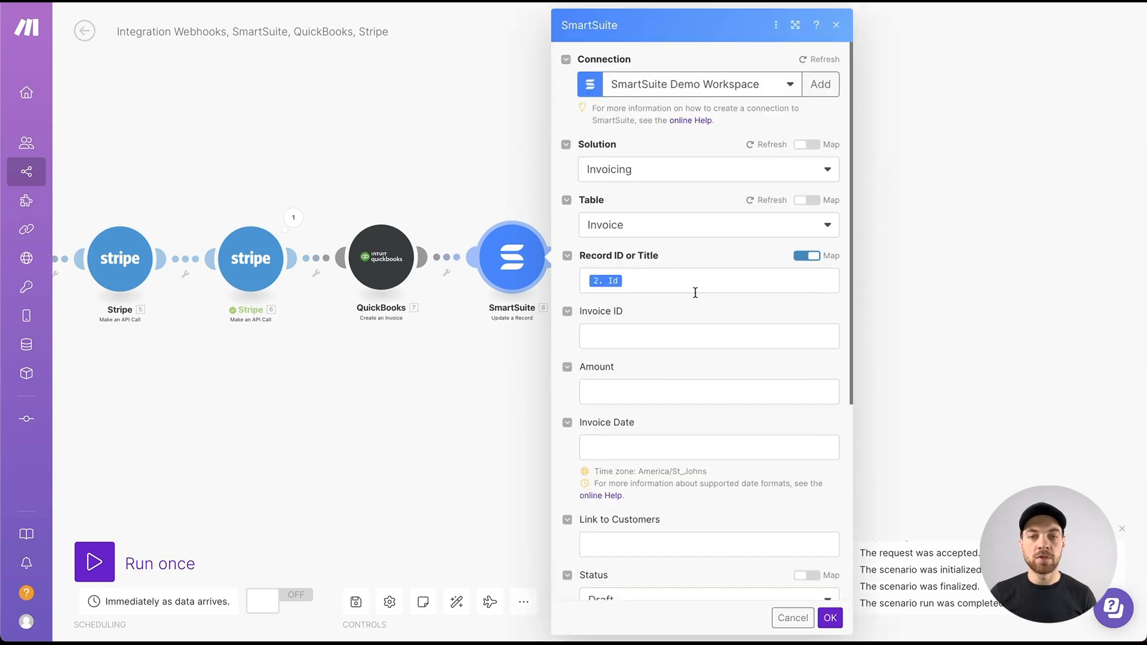
scroll(659, 226, "down", 5)
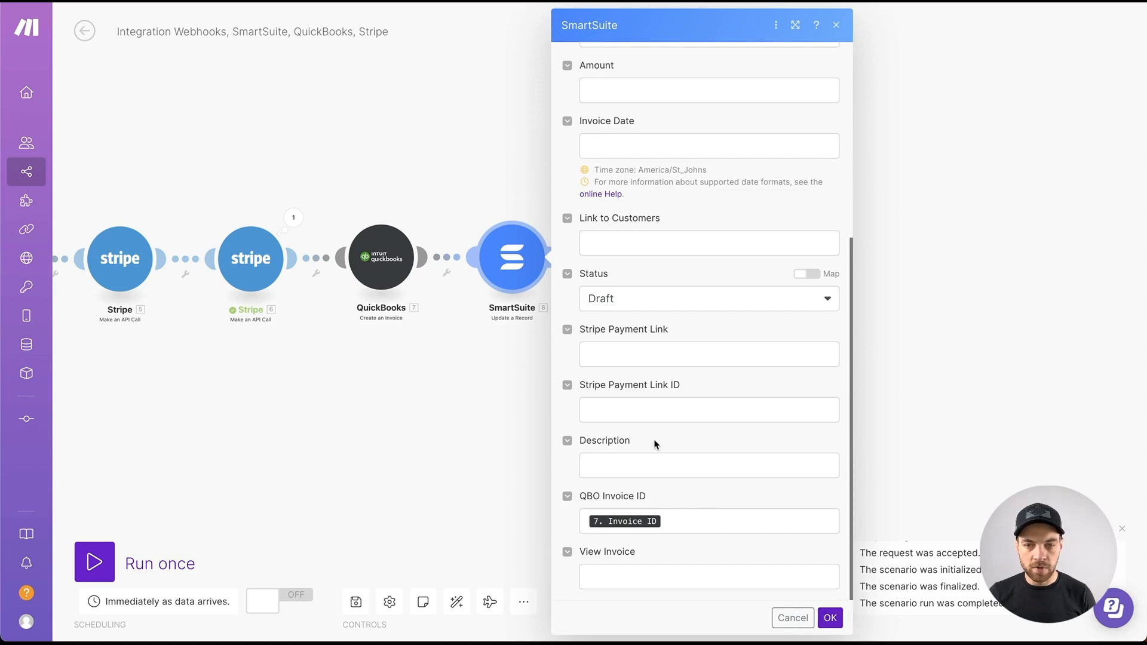
left_click(612, 352)
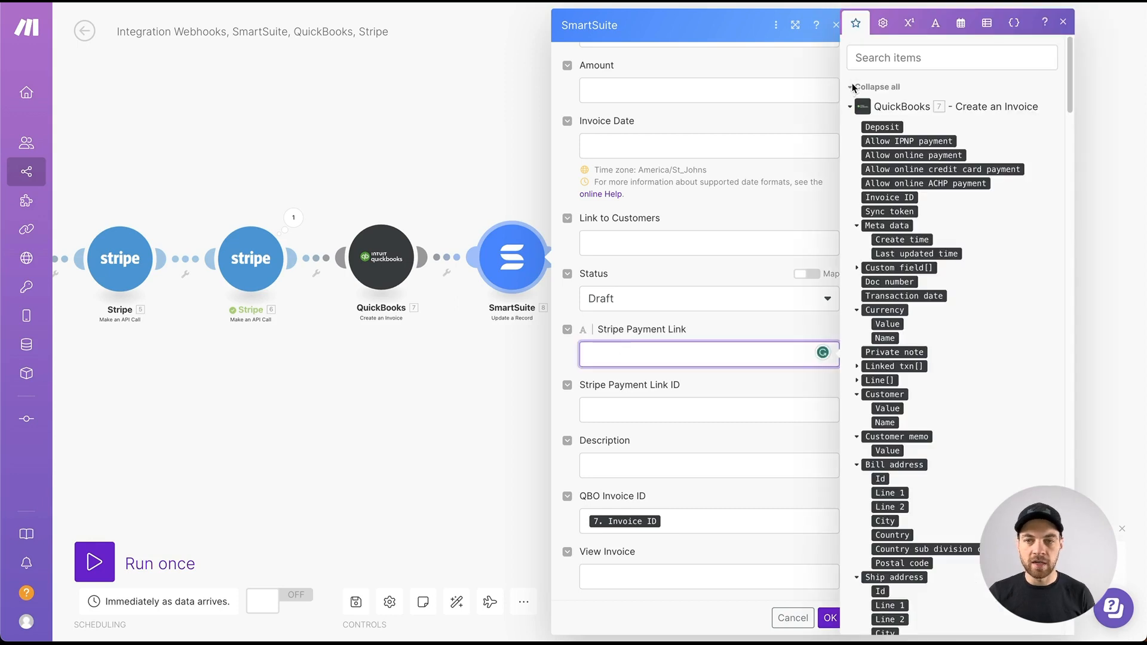
left_click(850, 107)
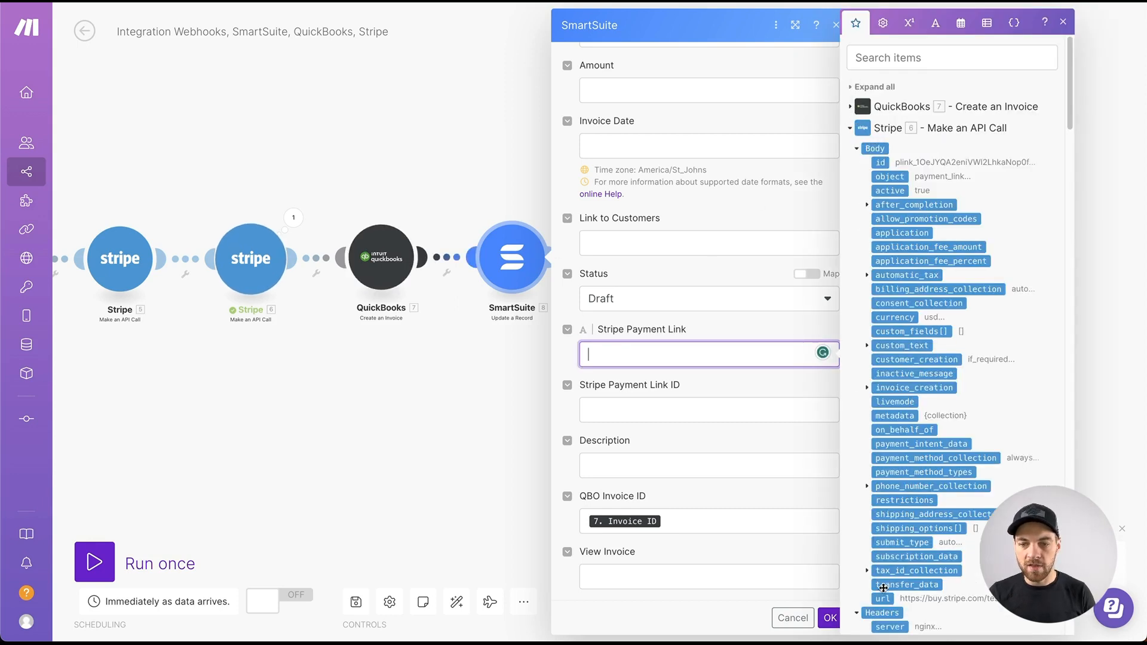
left_click(884, 599)
left_click(609, 405)
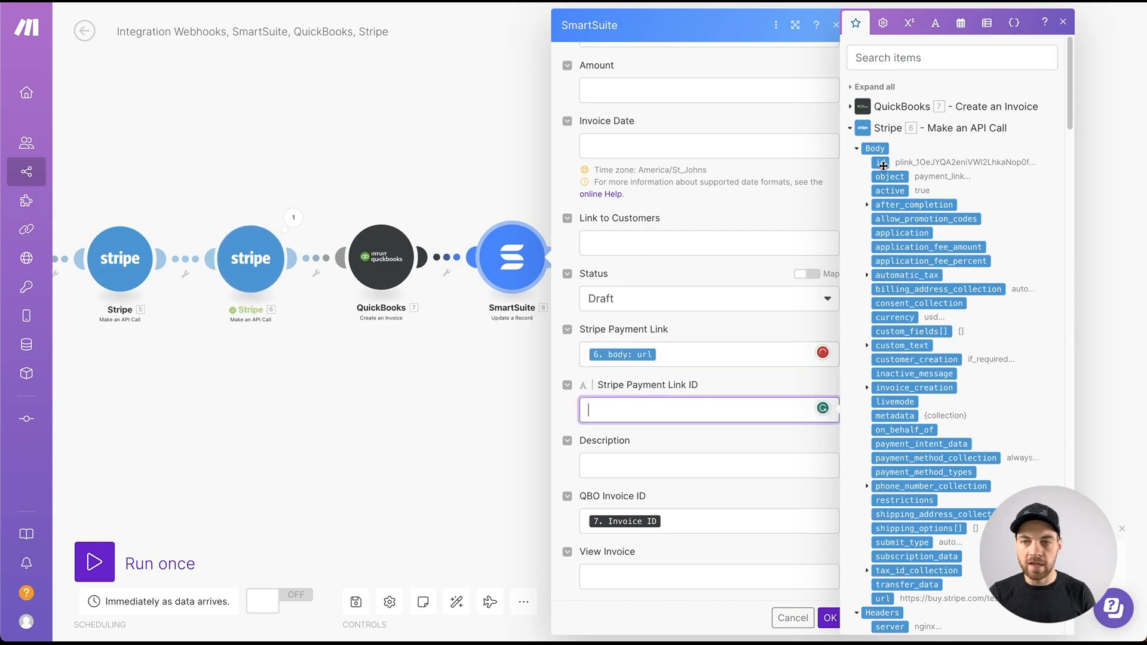
left_click(880, 162)
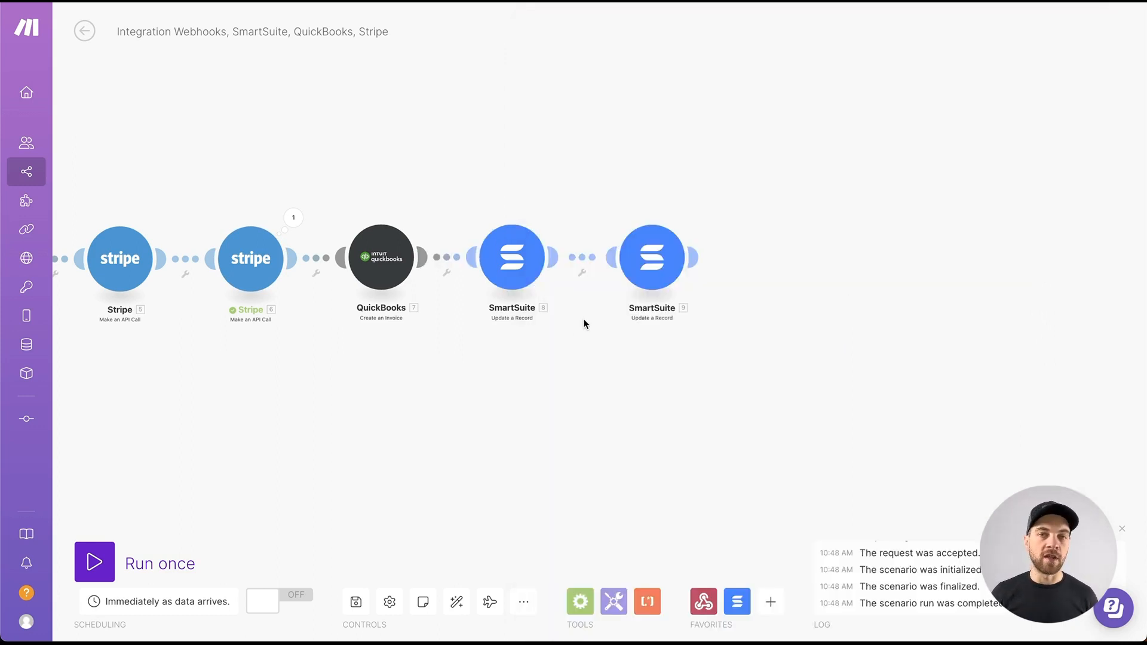
- Review the Customers record mappings in SmartSuite Update a Record module 9 and accept them
left_click(652, 257)
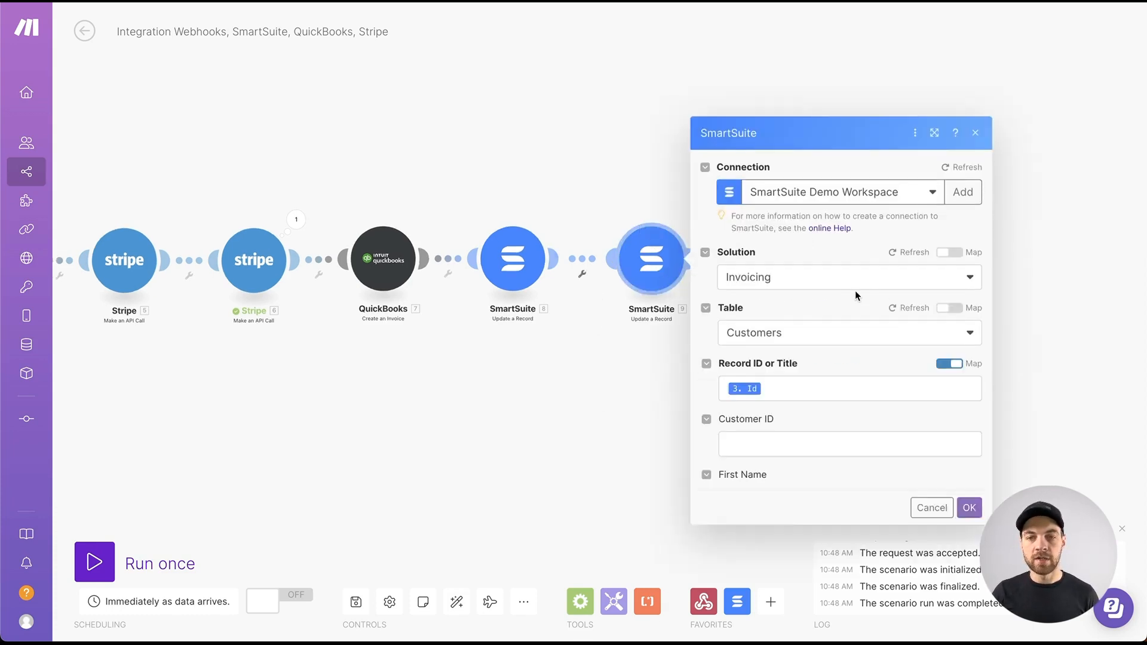
scroll(866, 305, "down", 5)
scroll(862, 305, "down", 3)
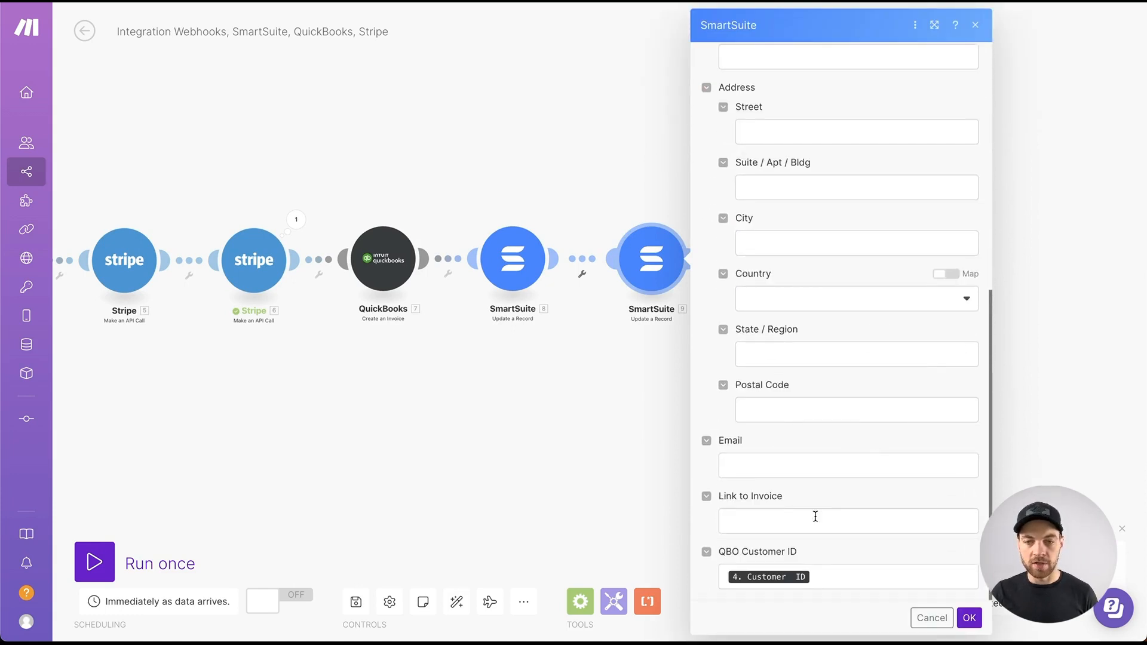
left_click(969, 618)
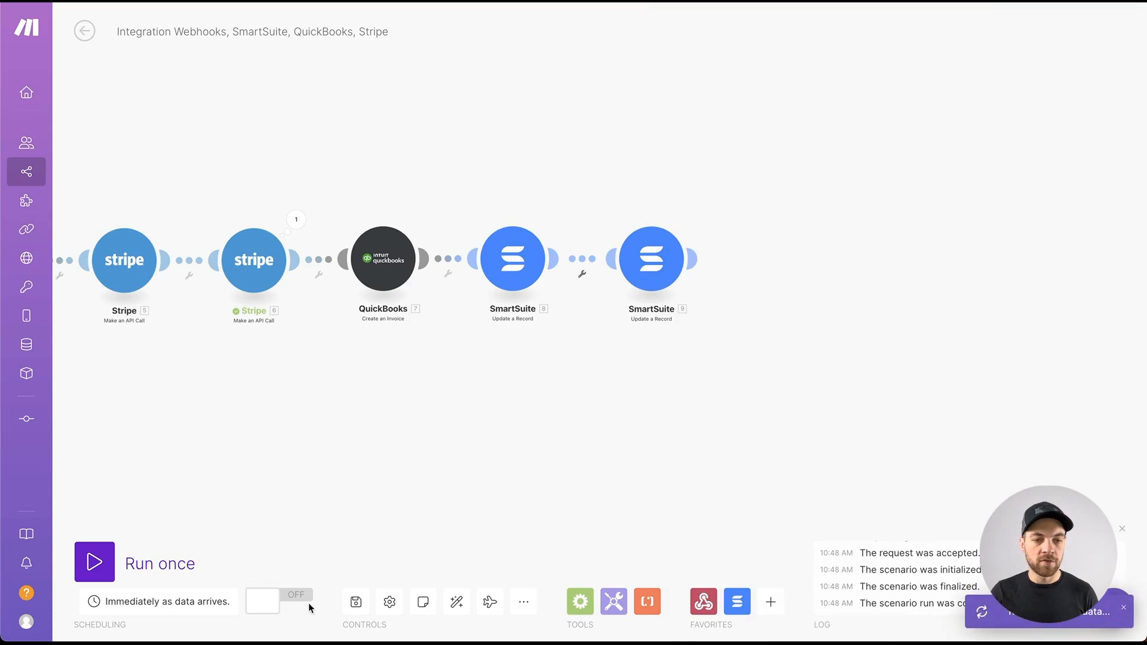
- Save the scenario and start a single run of the whole scenario
left_click(356, 602)
left_click_drag(291, 430, 629, 395)
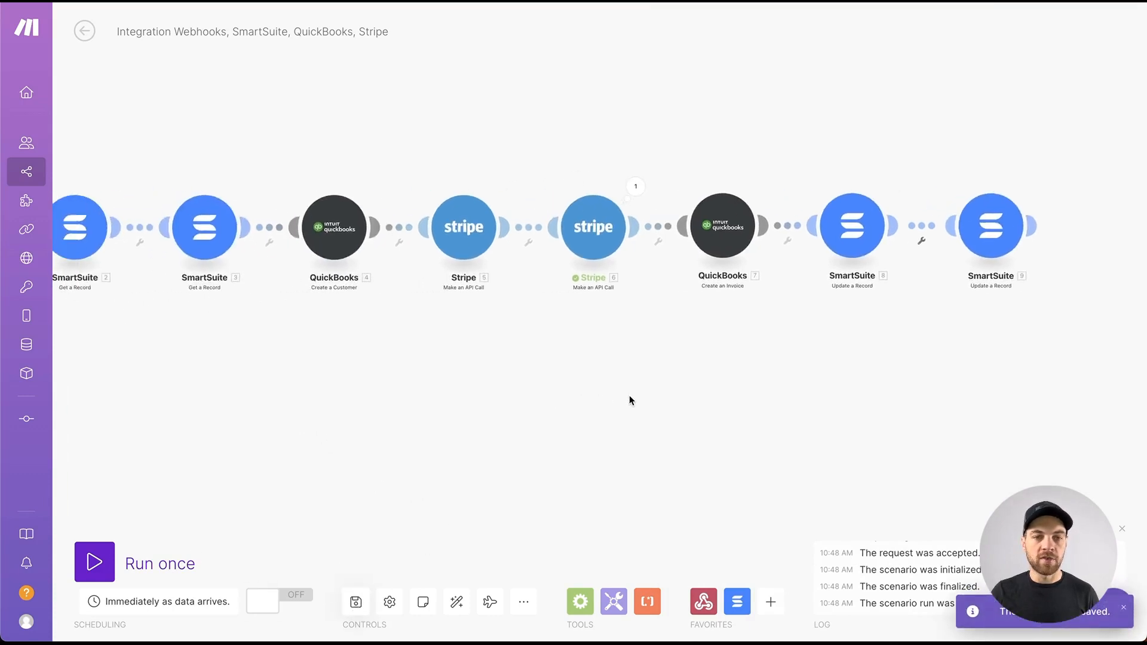
scroll(625, 387, "down", 5)
scroll(623, 386, "up", 3)
left_click_drag(417, 384, 456, 404)
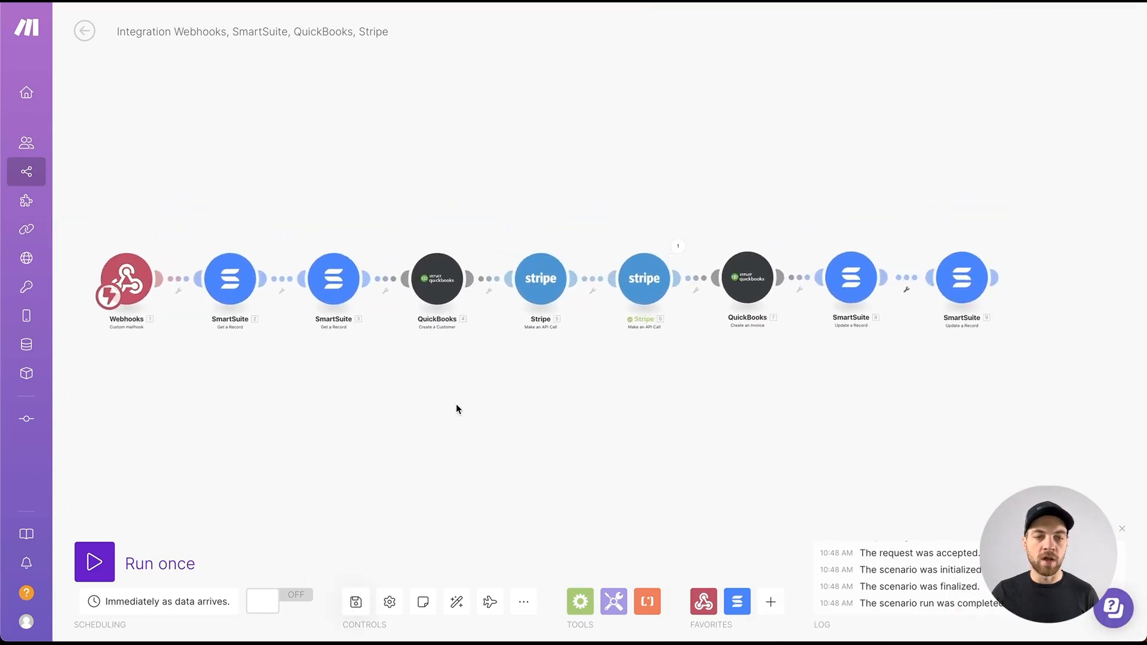
left_click(94, 561)
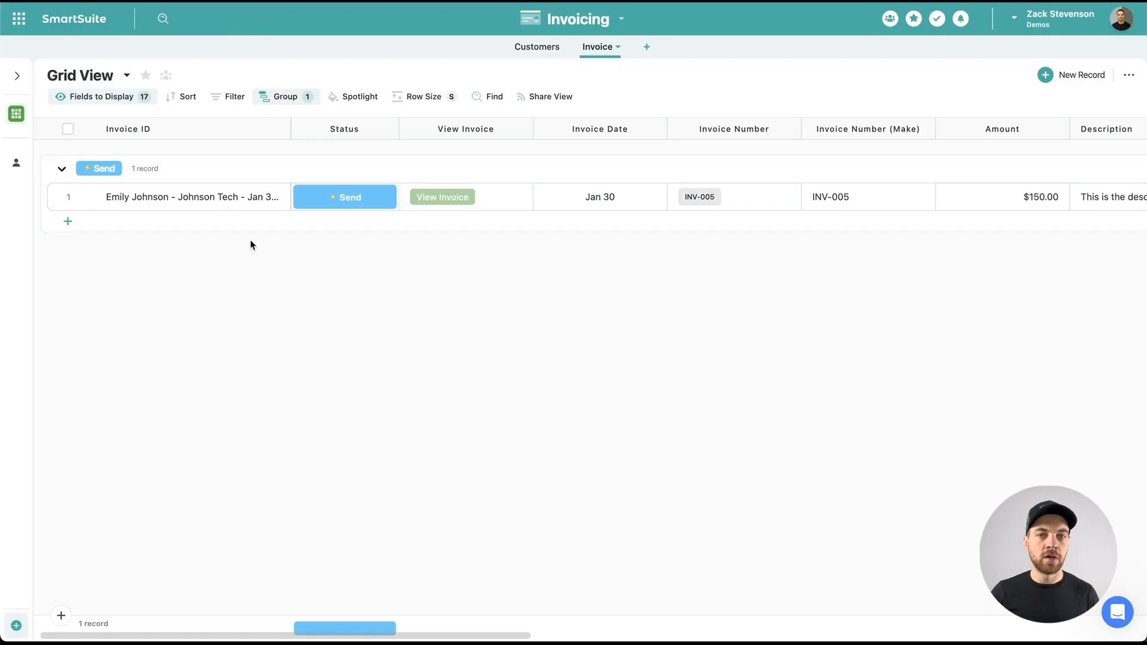
- In SmartSuite's Invoice table, set the INV-005 record's Status to Backlog and back to Send to trigger the scenario
left_click(386, 203)
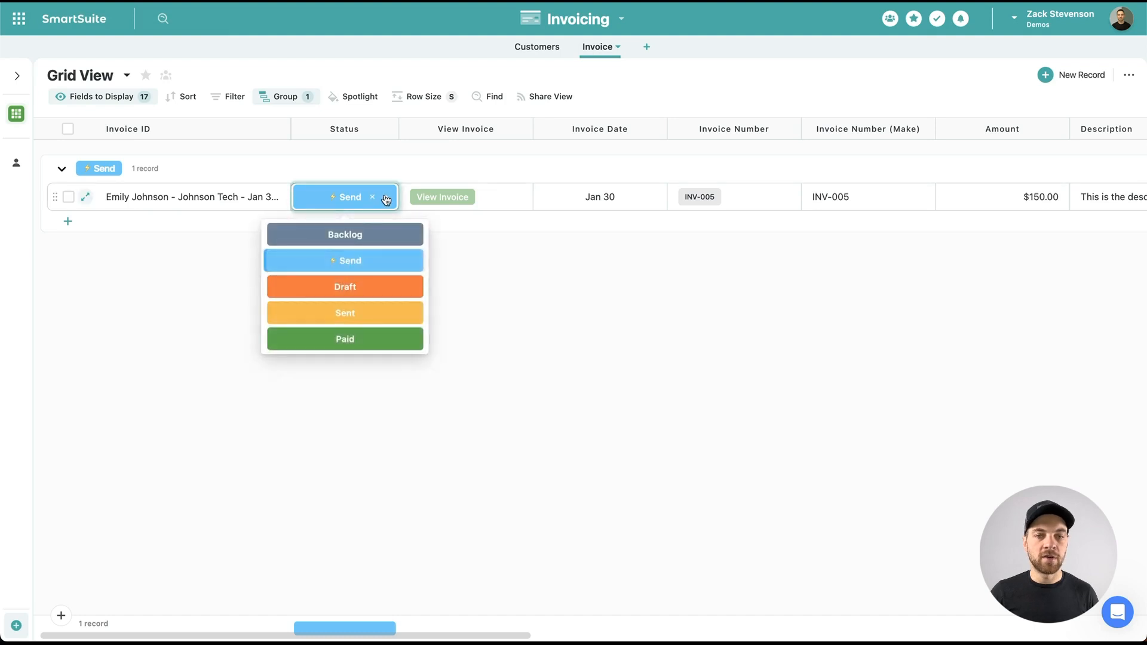
left_click(356, 235)
left_click(389, 309)
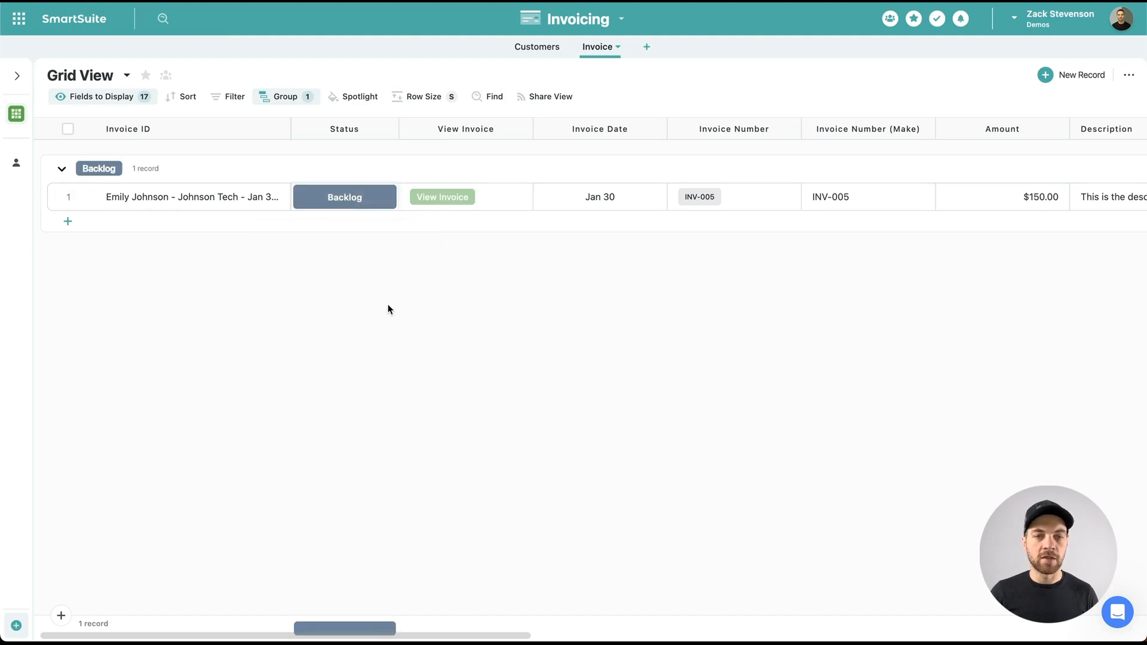
left_click(388, 204)
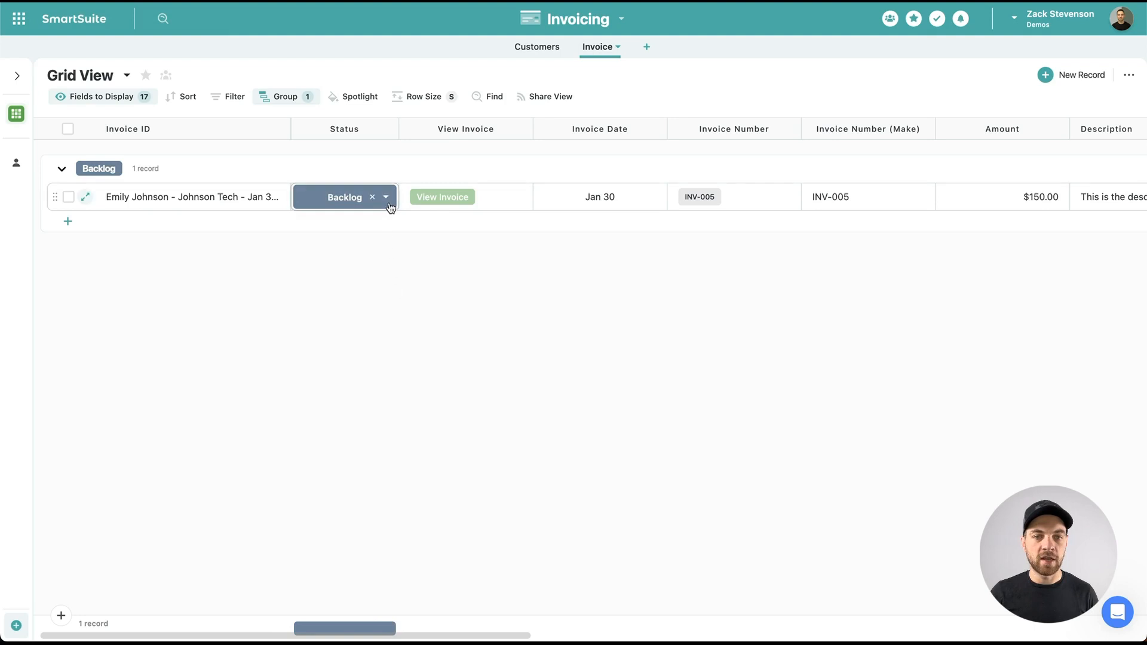
left_click(366, 259)
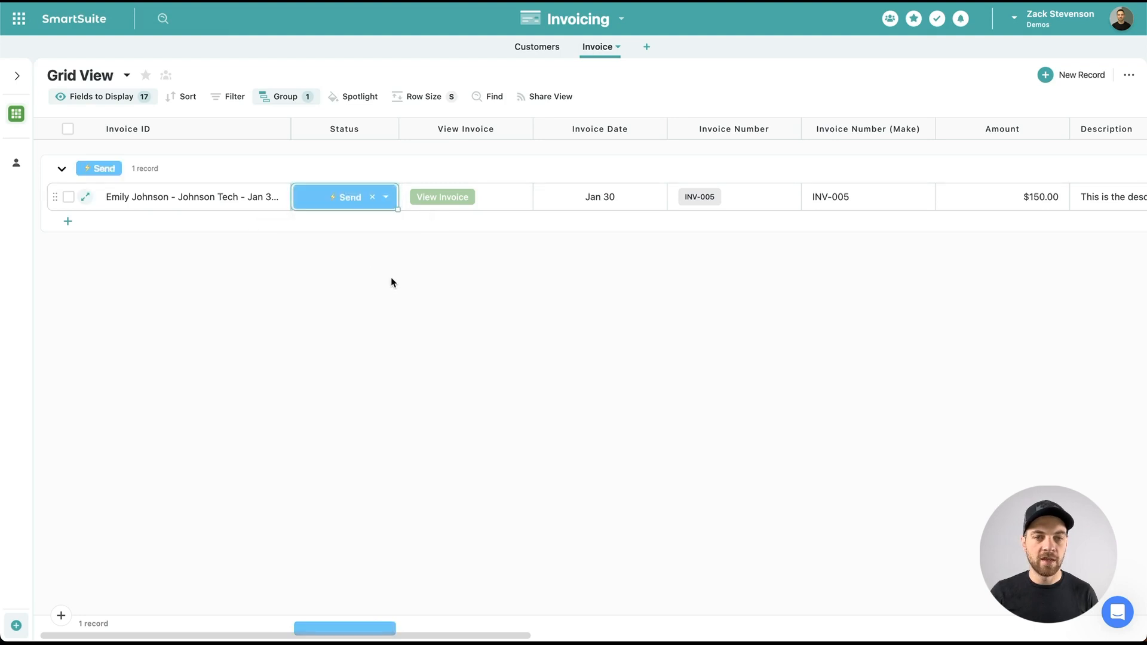
left_click(391, 280)
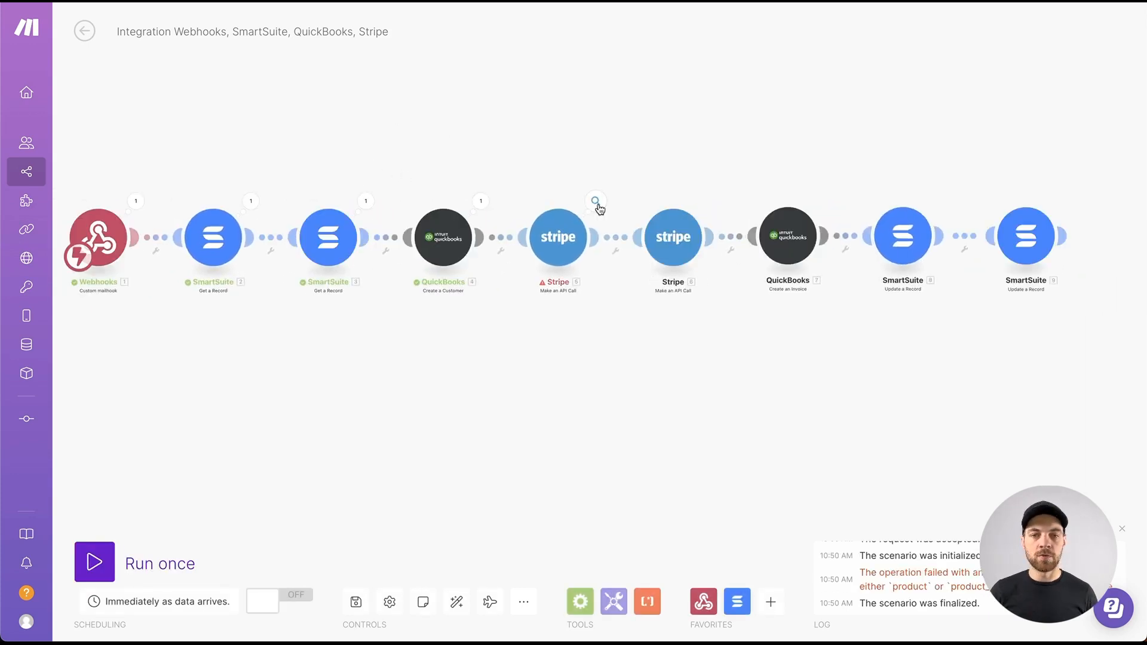
- Inspect the error details of Stripe module 5 and review the query string items in its settings
left_click(596, 203)
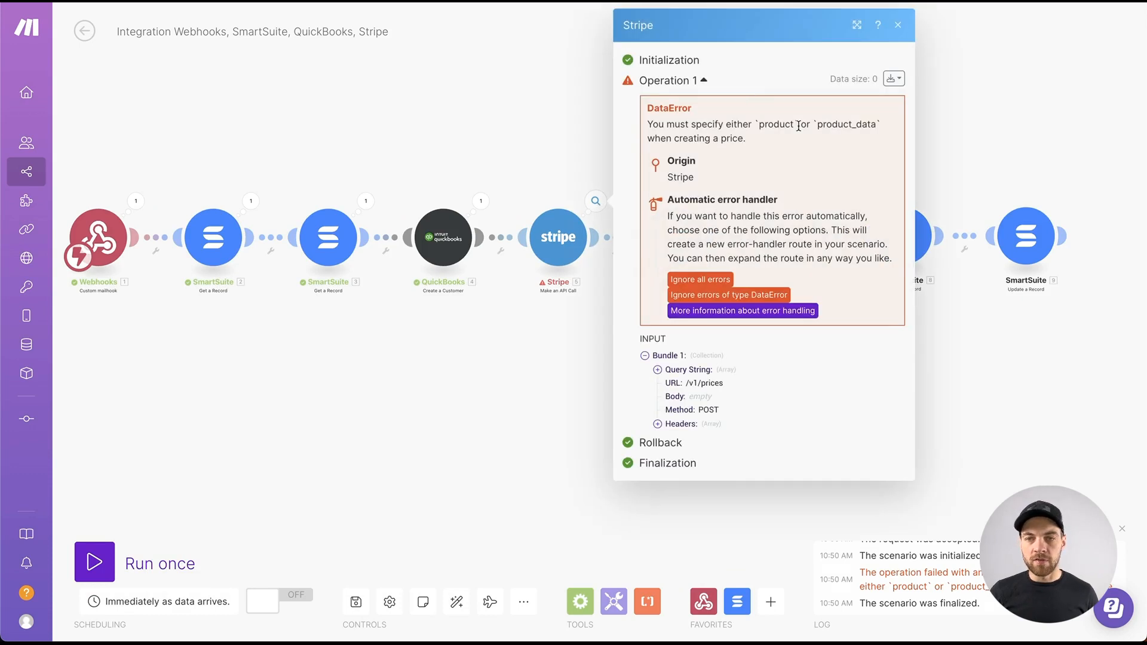
left_click(899, 28)
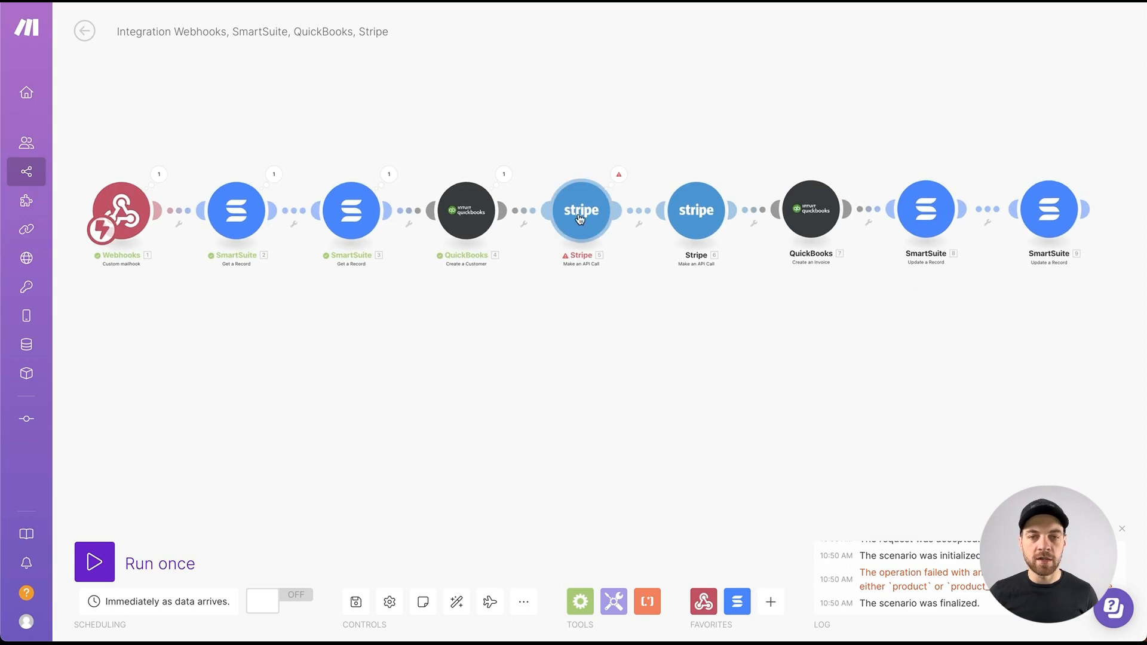
left_click(581, 210)
scroll(703, 317, "down", 7)
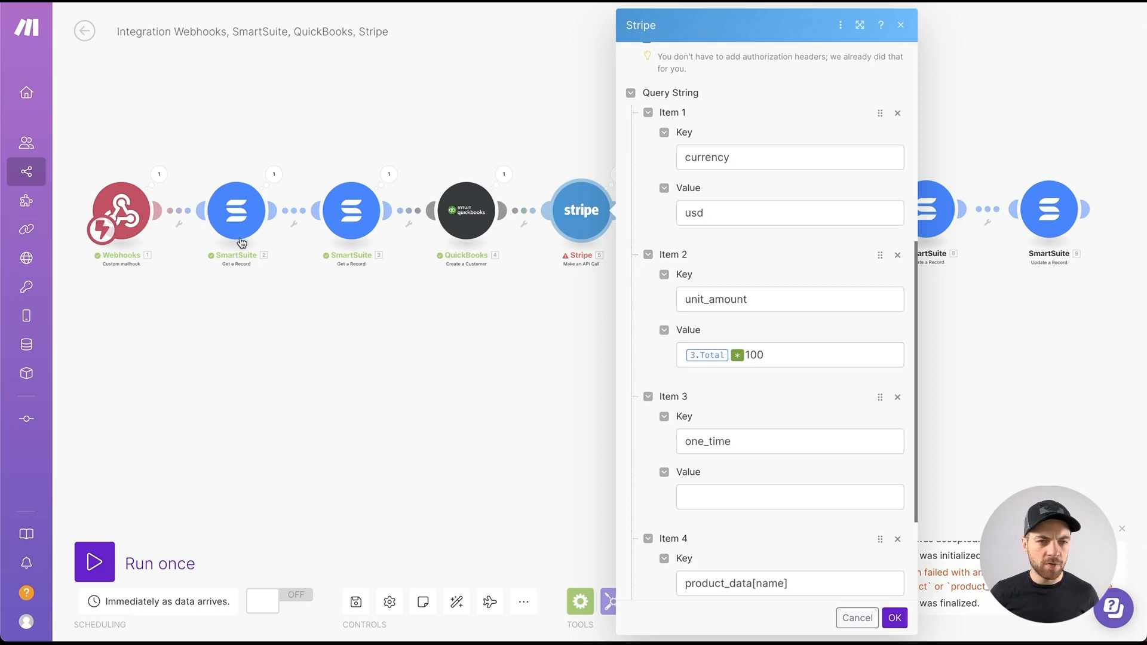
scroll(237, 235, "up", 1)
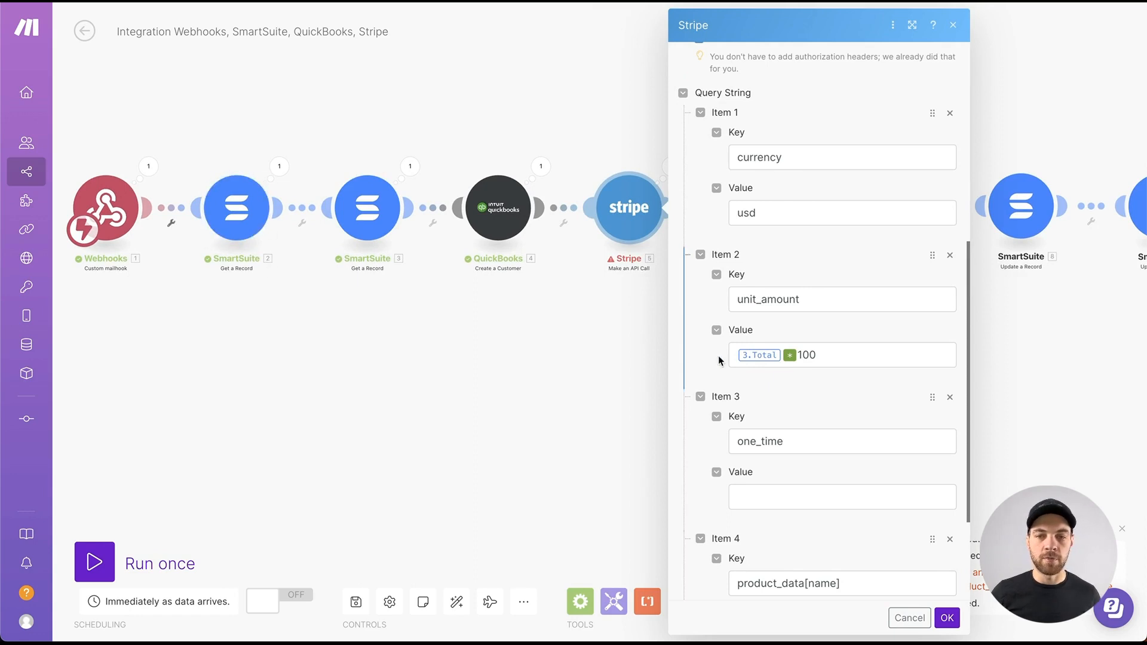
- In Stripe module 5, replace the unit_amount value's source with Total from SmartSuite module 2, multiplied by 100
left_click(833, 356)
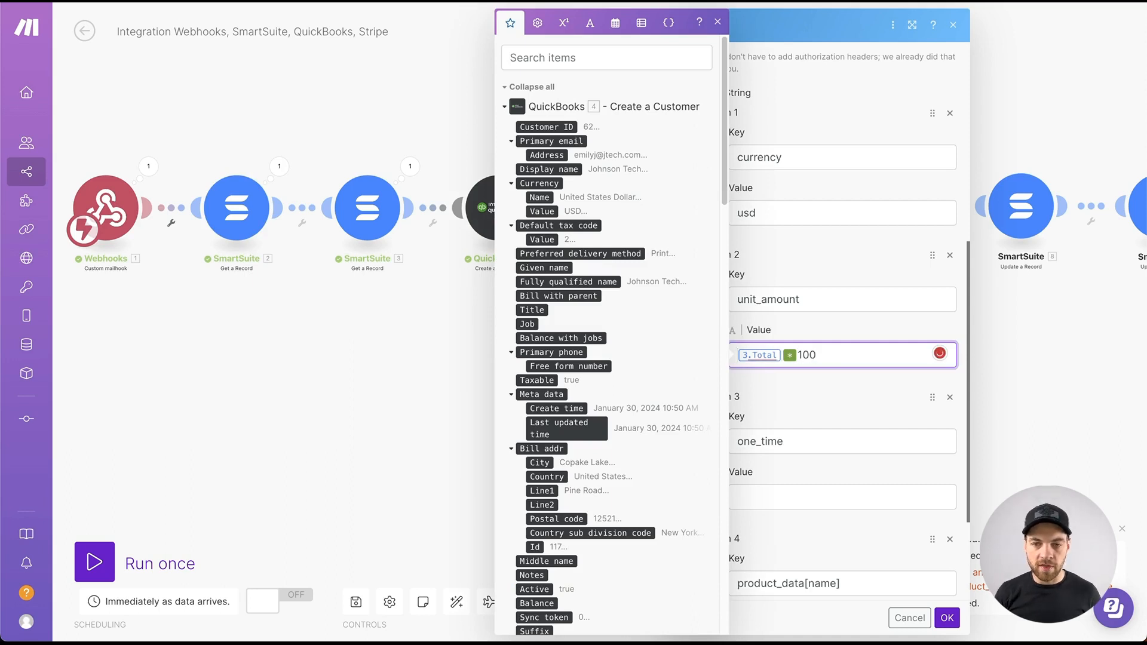
key("BackSpace")
left_click(566, 88)
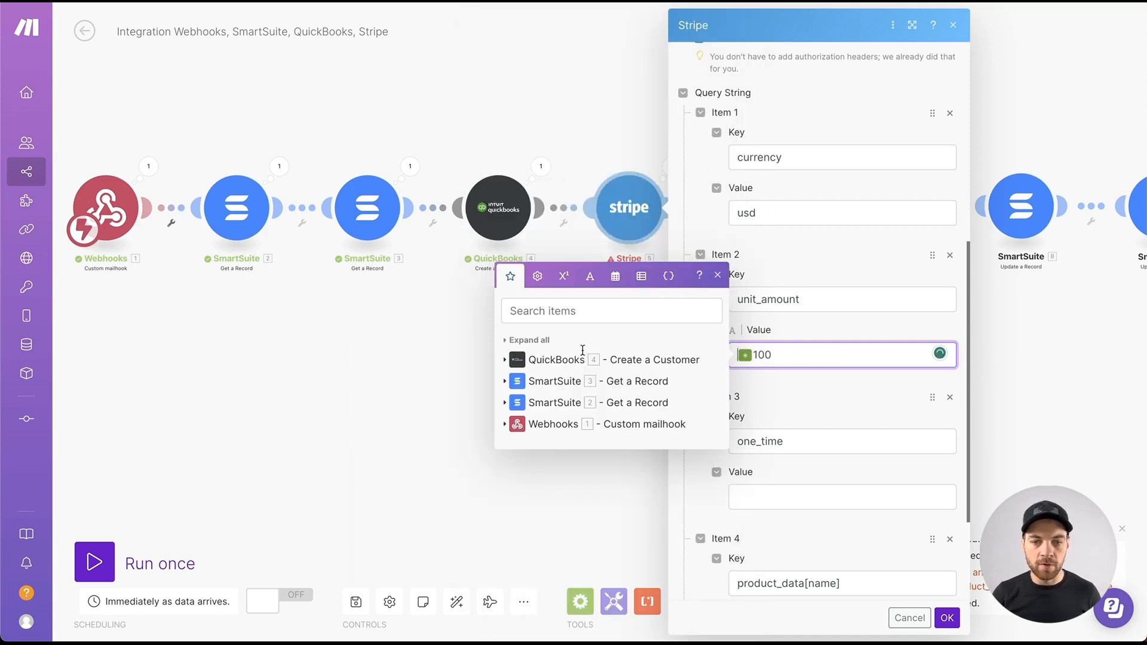
left_click(550, 404)
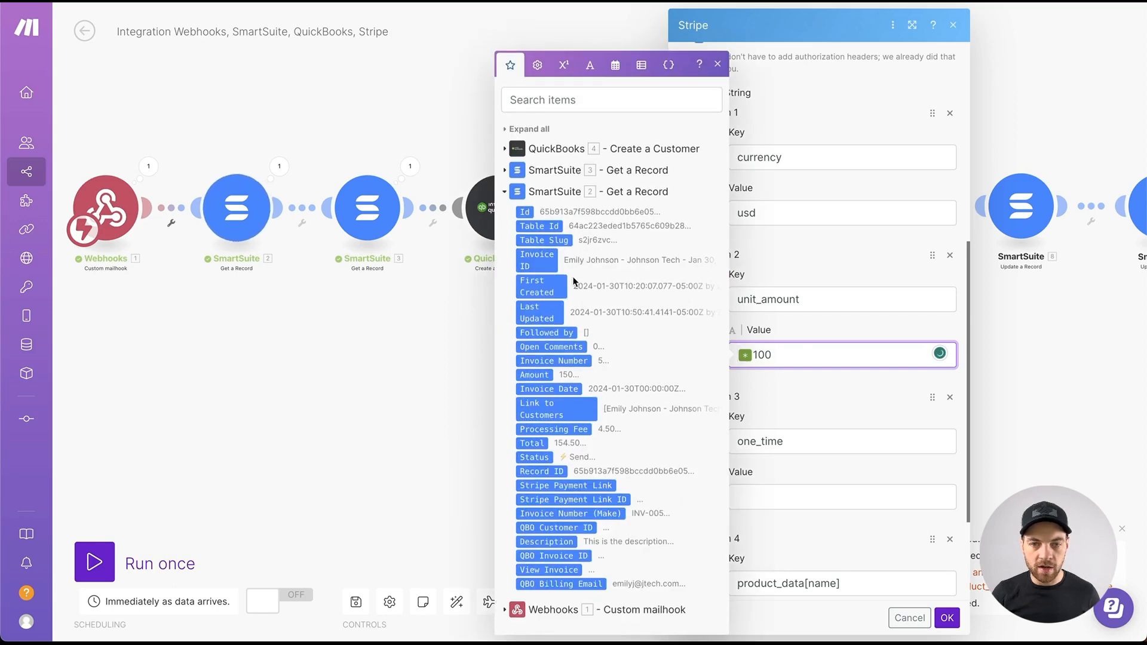
left_click(530, 442)
scroll(853, 490, "down", 3)
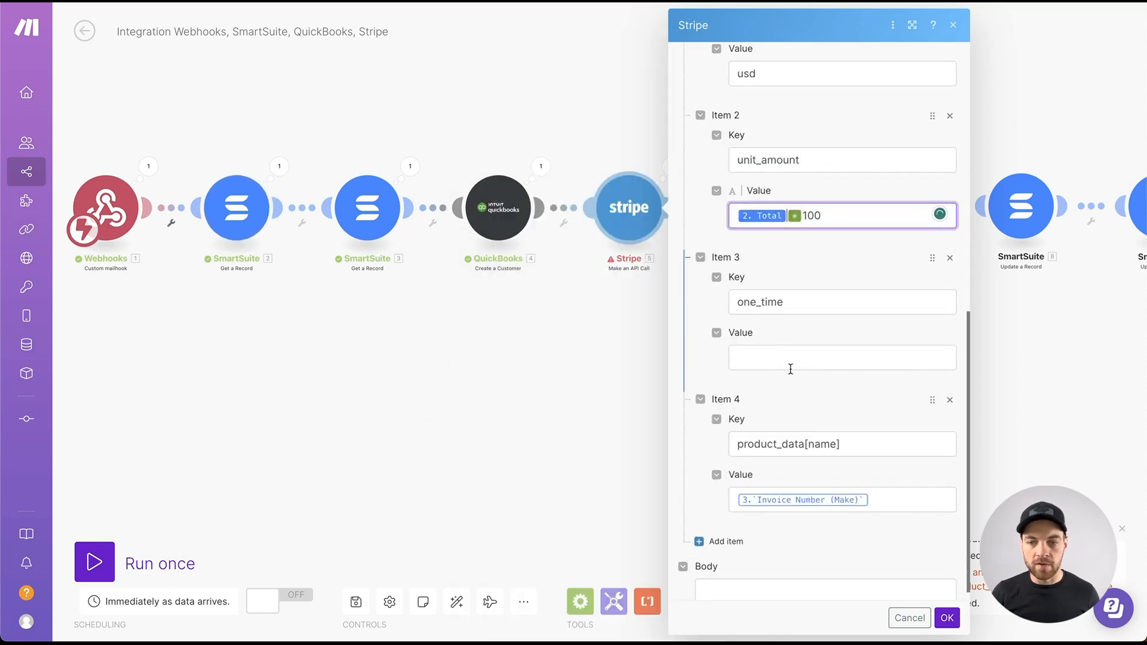
- Map the product_data[name] value to Invoice Number (Make) from SmartSuite module 2 and accept the Stripe module's settings
left_click(884, 503)
key("BackSpace")
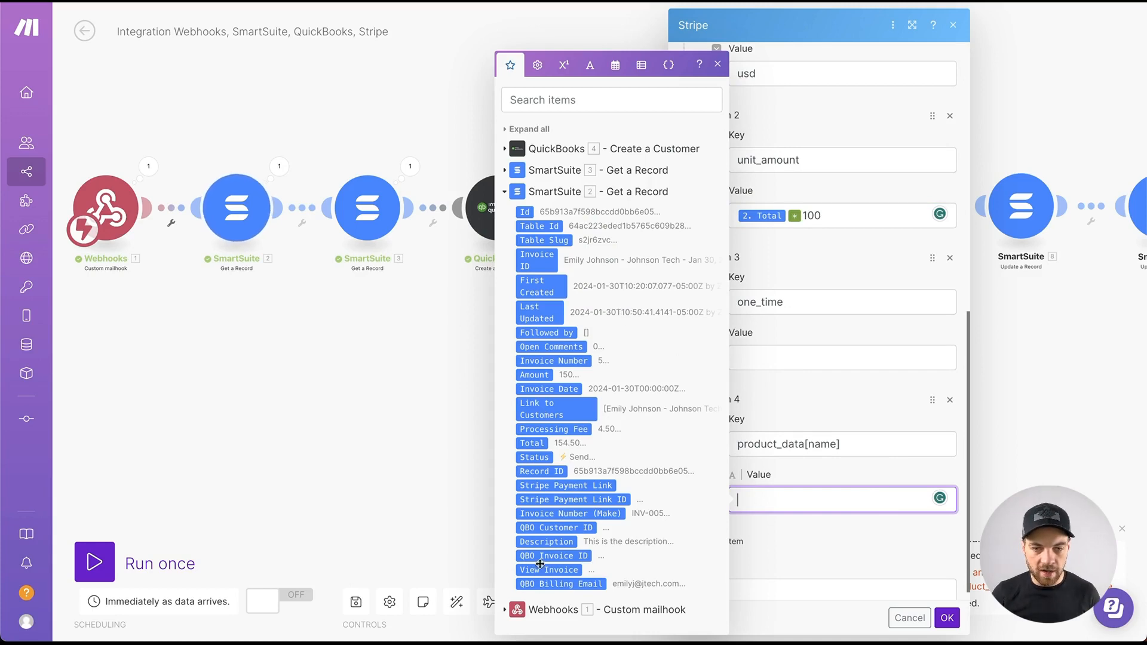
left_click(570, 513)
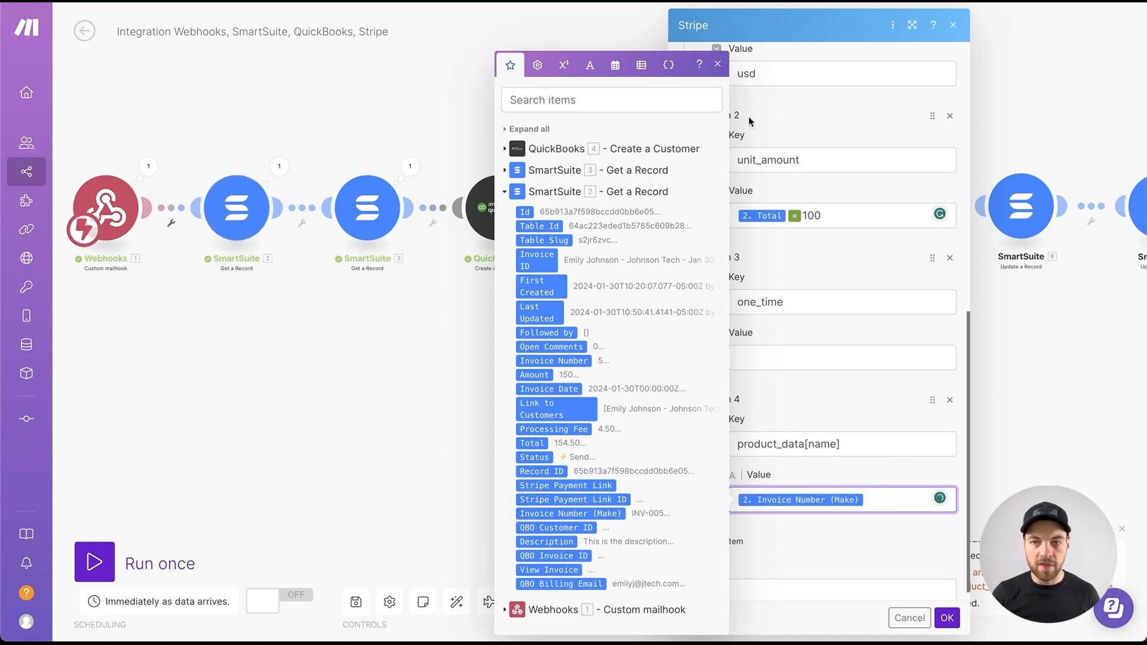
left_click(717, 66)
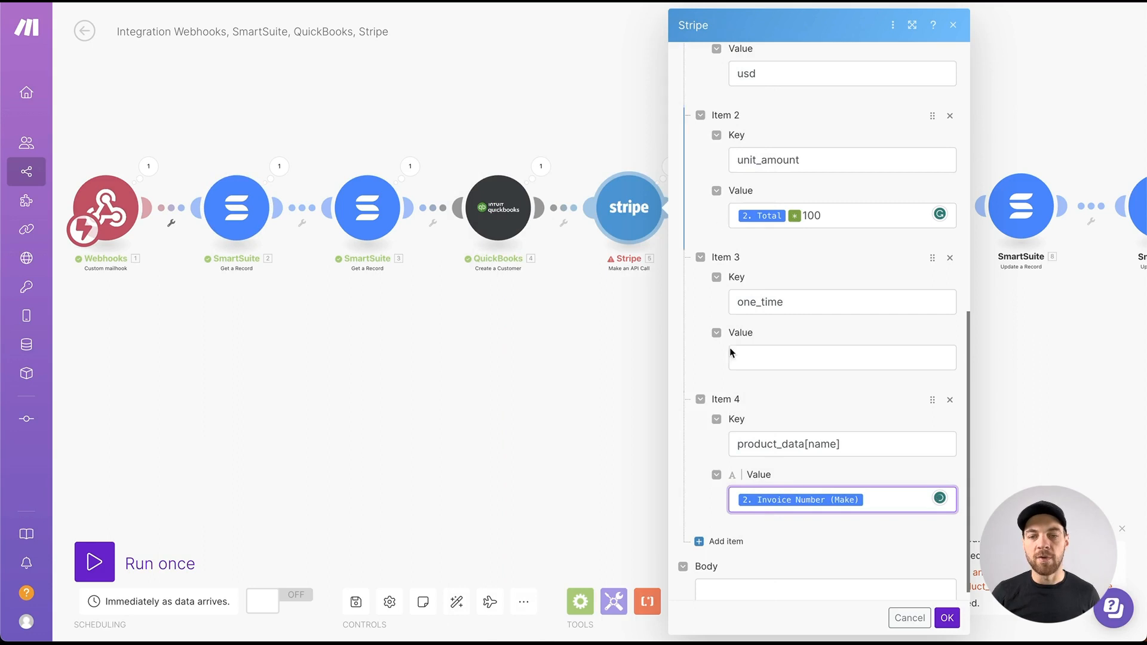
left_click(947, 619)
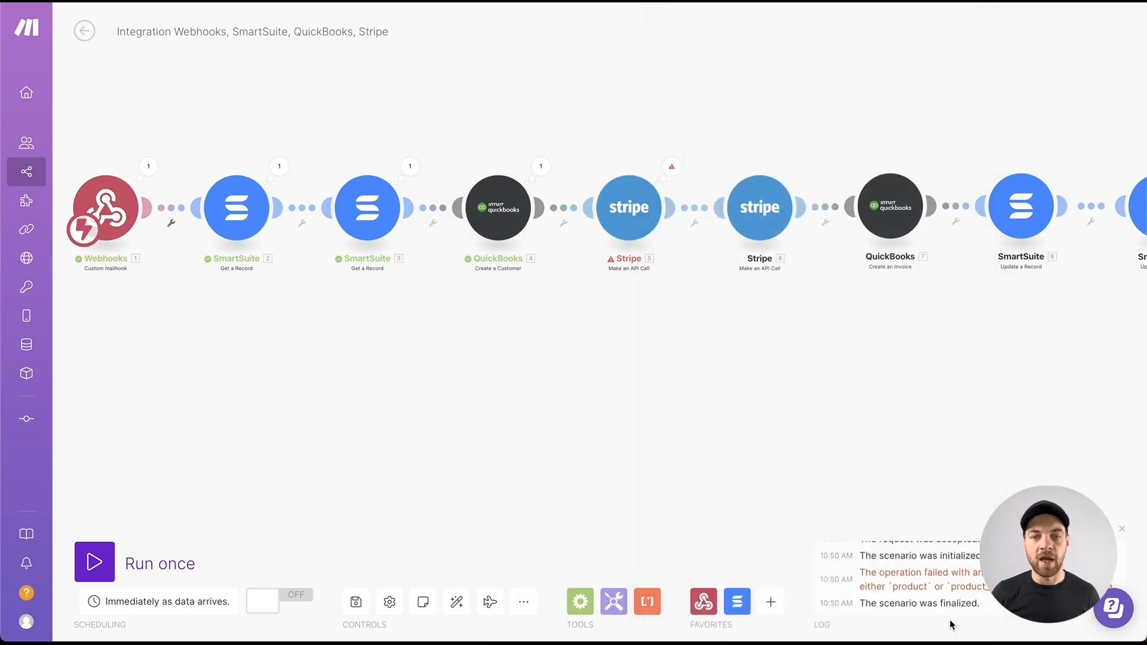
- Save and run the scenario once, triggering it in SmartSuite by setting INV-005's Status to Backlog and back to Send
left_click(354, 605)
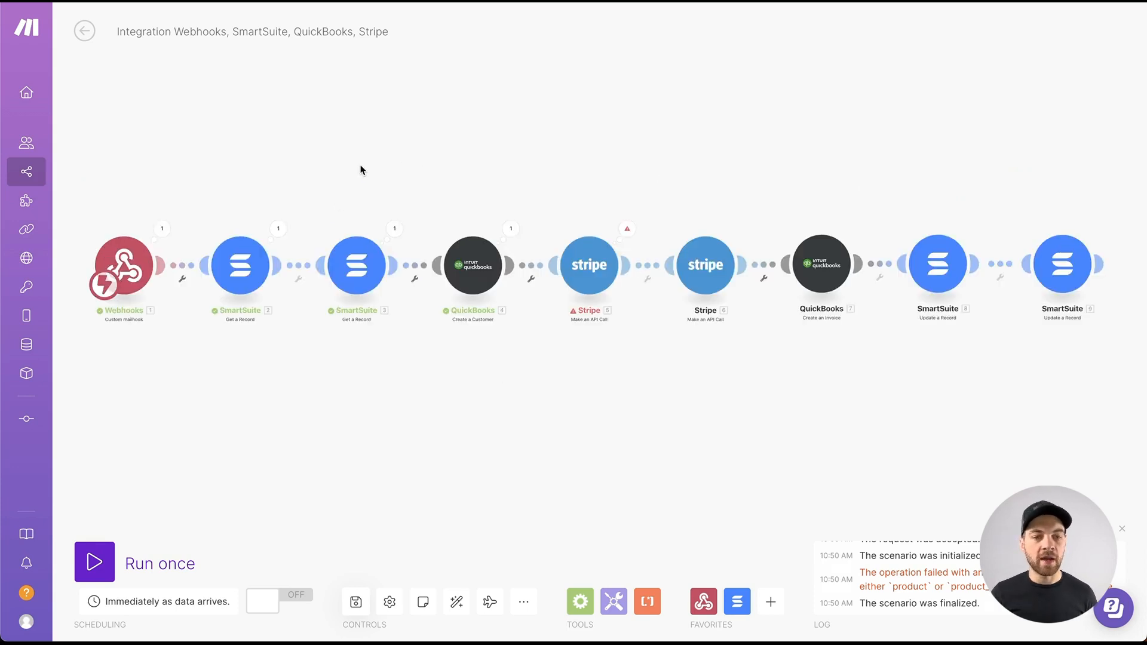
left_click(105, 564)
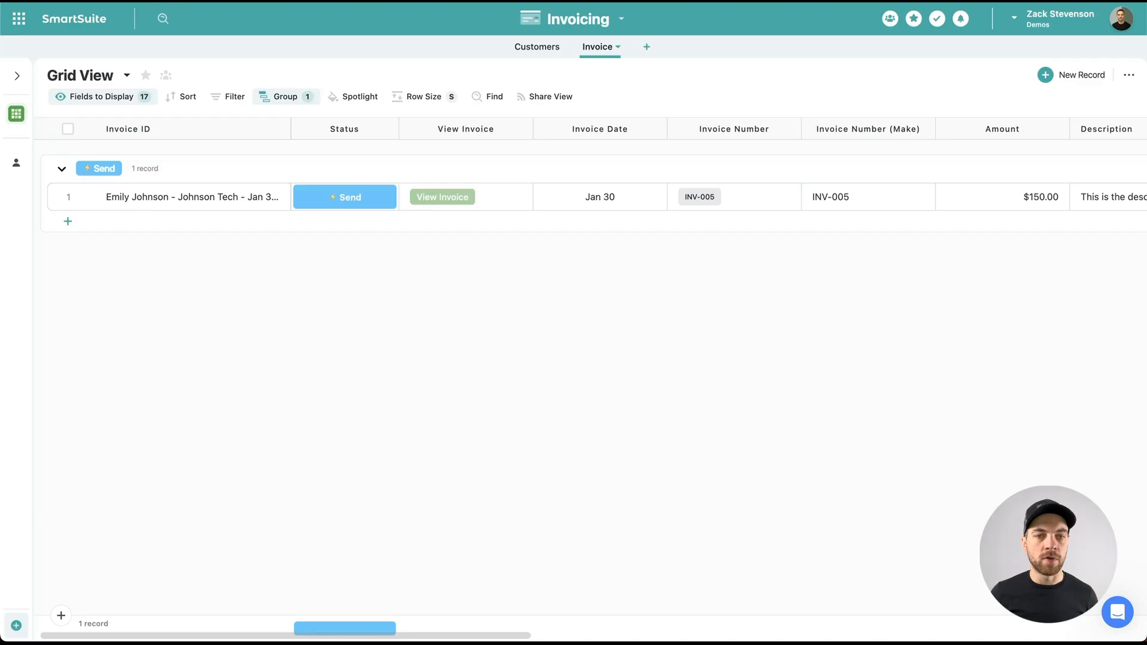
left_click(383, 197)
left_click(374, 232)
left_click(279, 206)
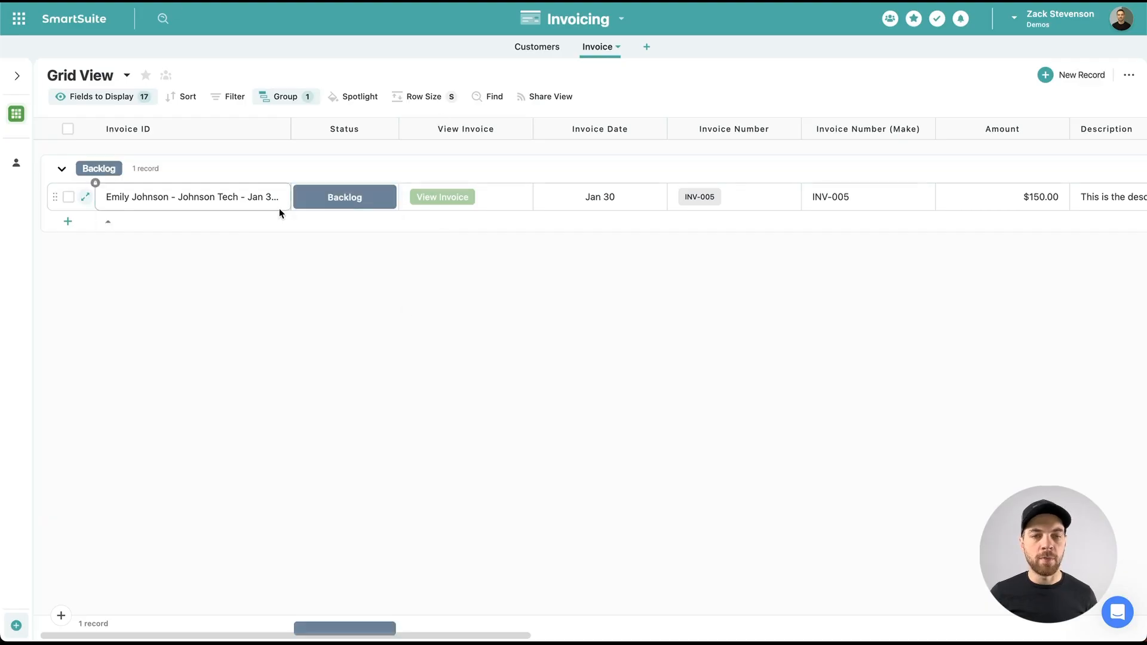
left_click(386, 197)
left_click(383, 261)
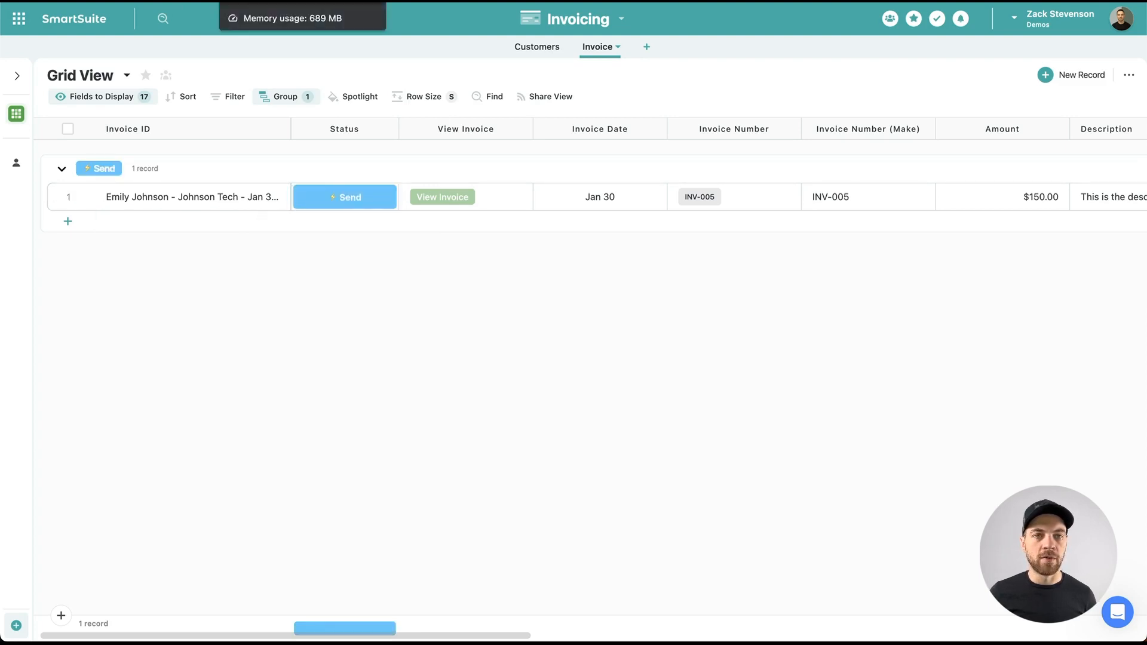
- Review the scenario run in Make and the Invoice and Customers records in SmartSuite, and open INV-005 through its View Invoice link
left_click(286, 2)
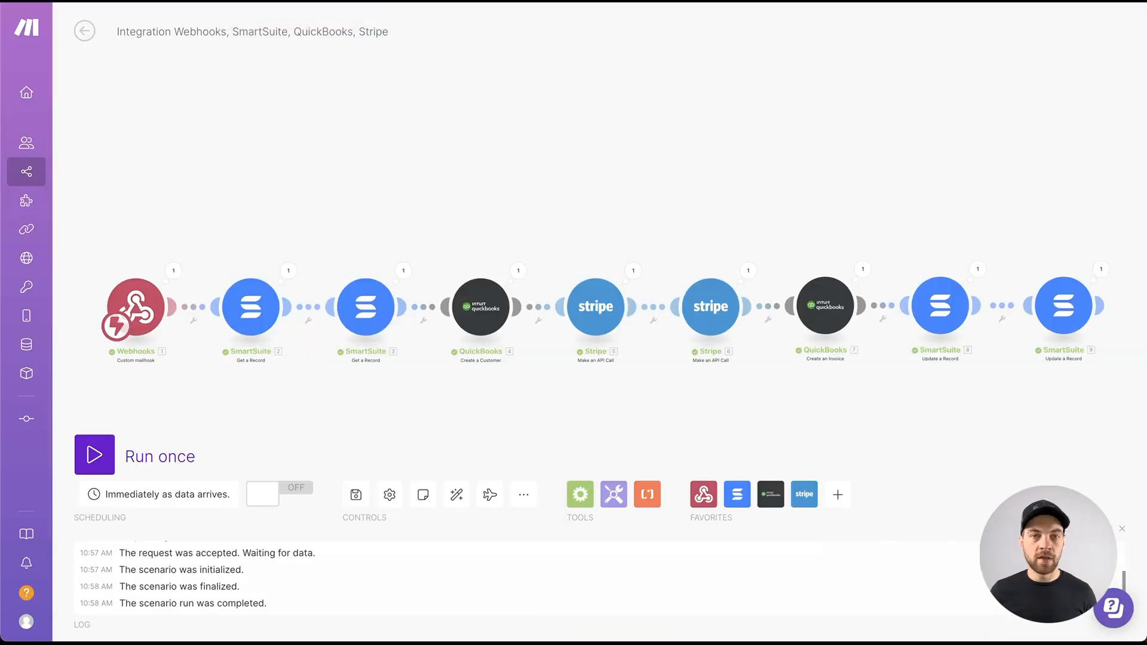
left_click(352, 1)
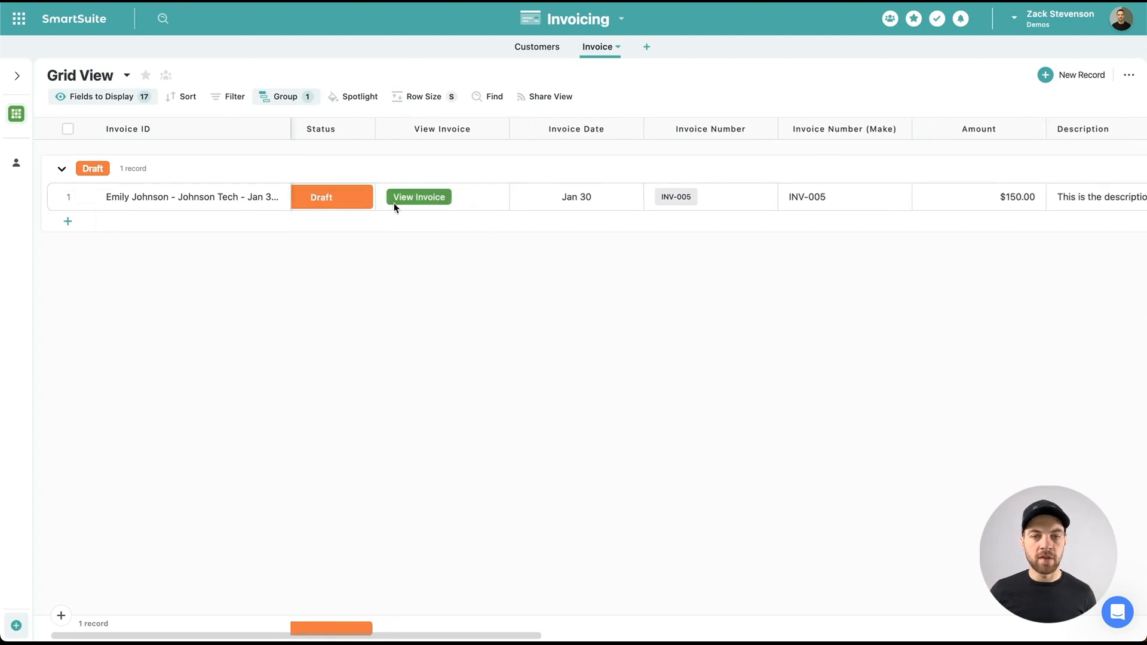
scroll(435, 203, "right", 15)
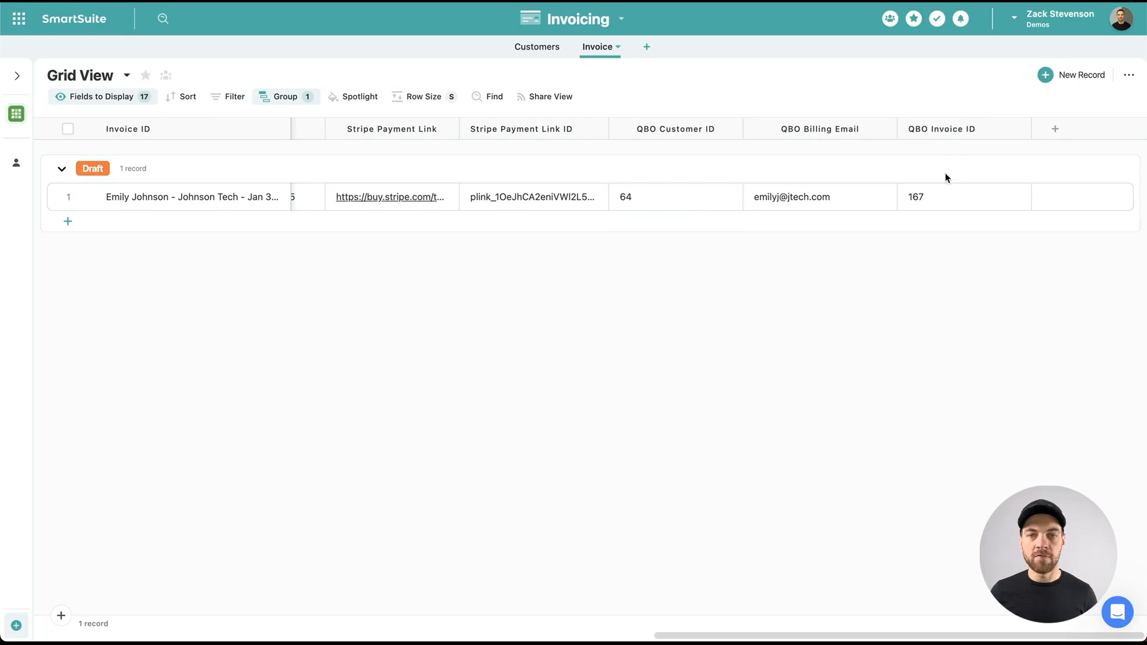
left_click(539, 48)
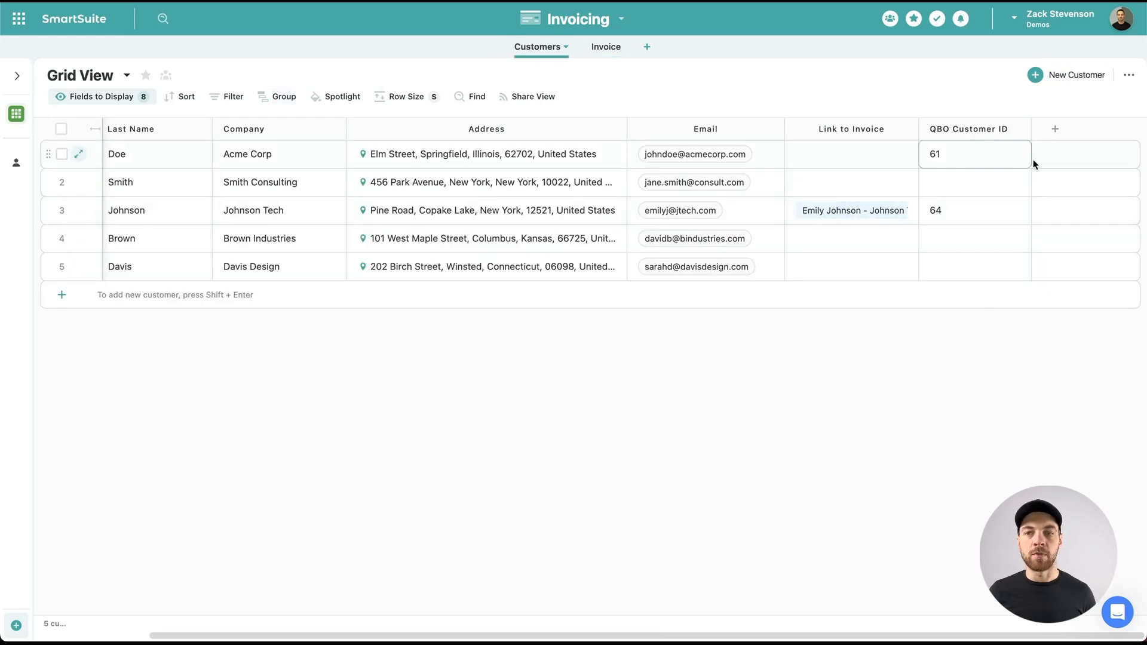
left_click(602, 47)
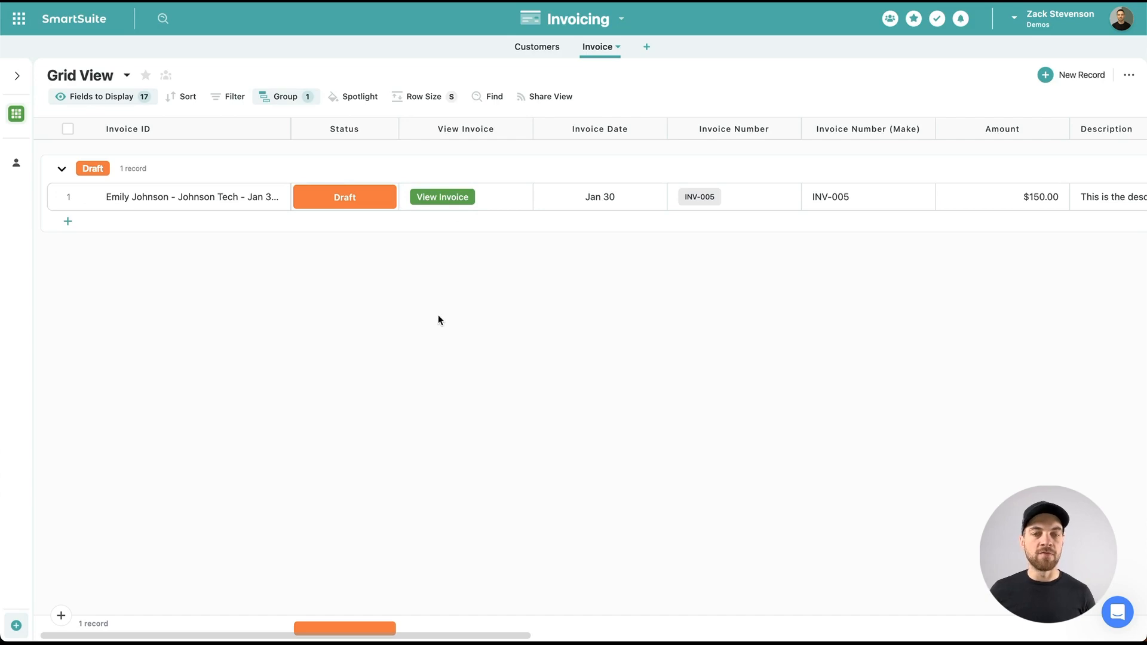
left_click(444, 197)
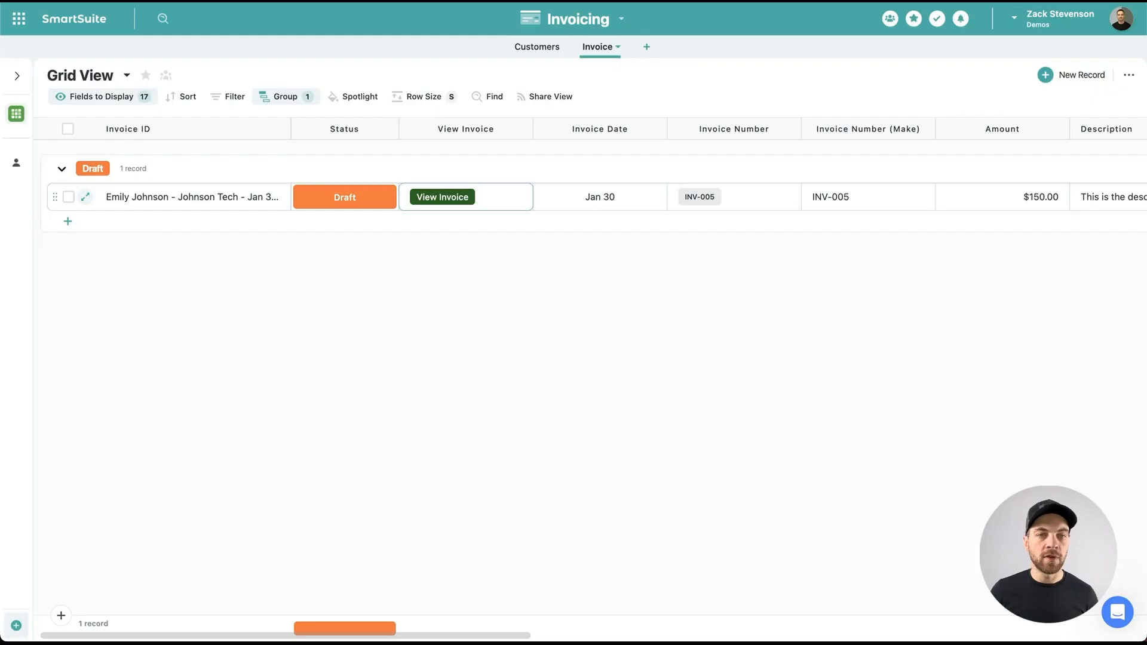
- Examine the View Invoice button's URL formula, adding the sample QuickBooks invoice URL beneath it for comparison, and discard the edit
left_click(459, 128)
scroll(534, 379, "down", 2)
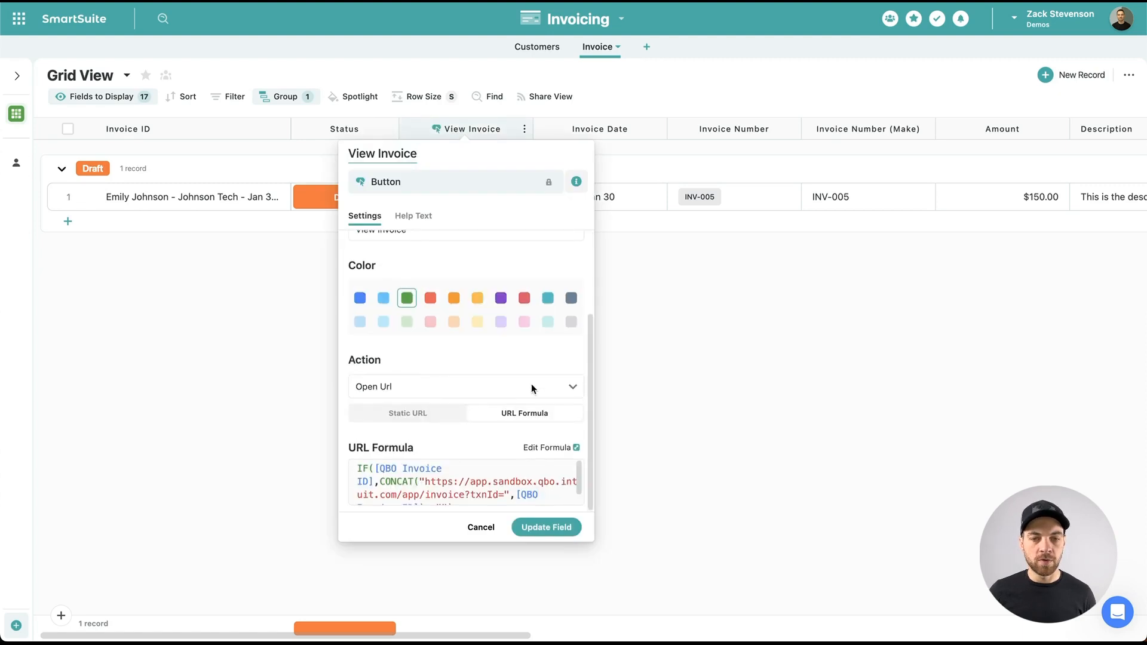
left_click(552, 449)
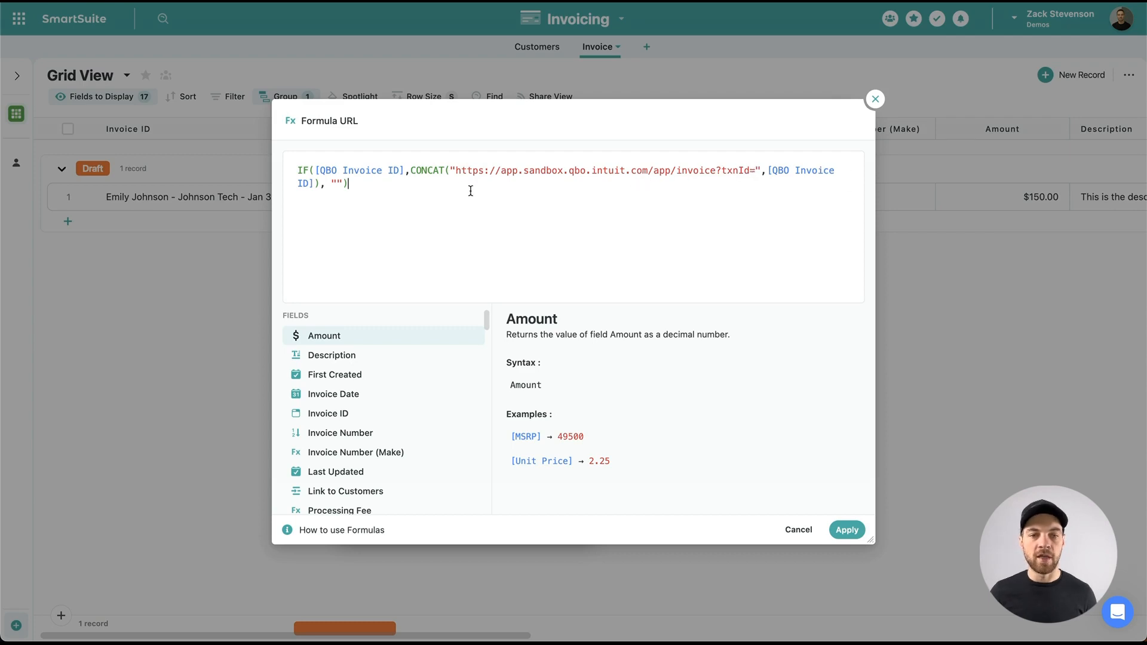
type("https://app.sandbox.qbo.intuit.com/app/invoice?txnId=167")
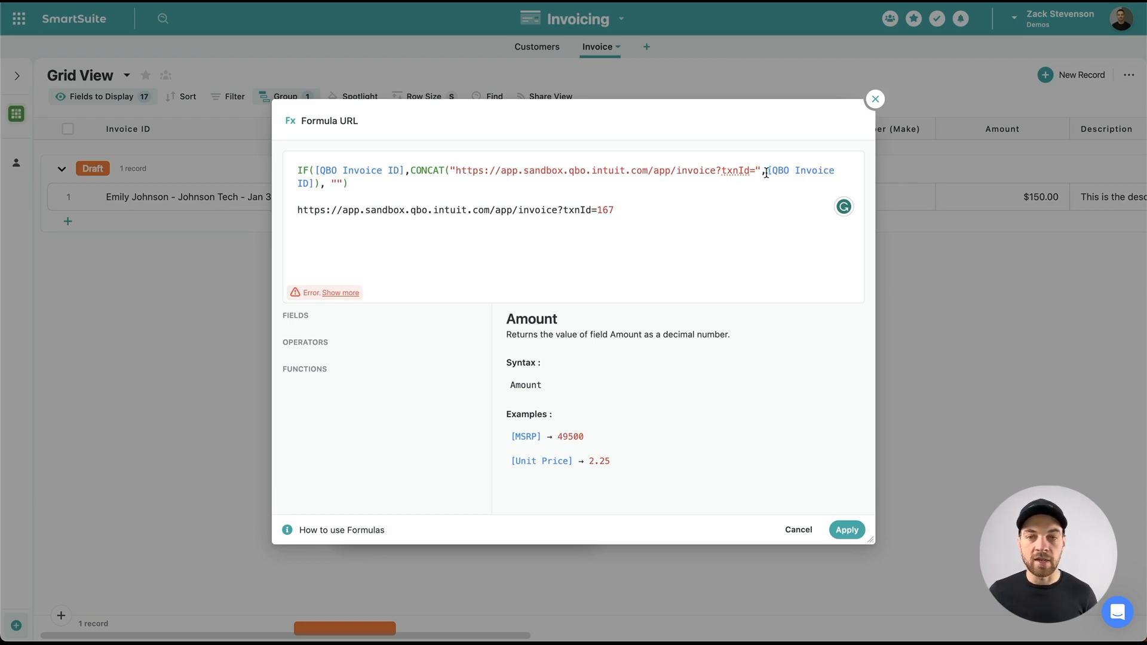
left_click_drag(768, 169, 833, 170)
left_click(672, 206)
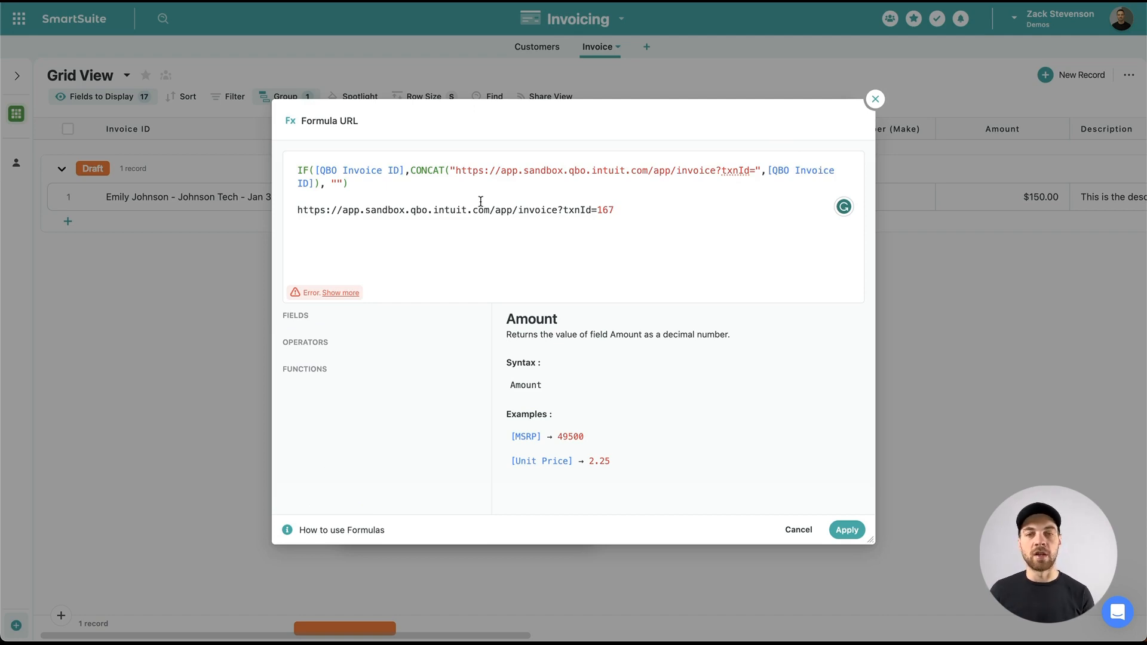
left_click(798, 529)
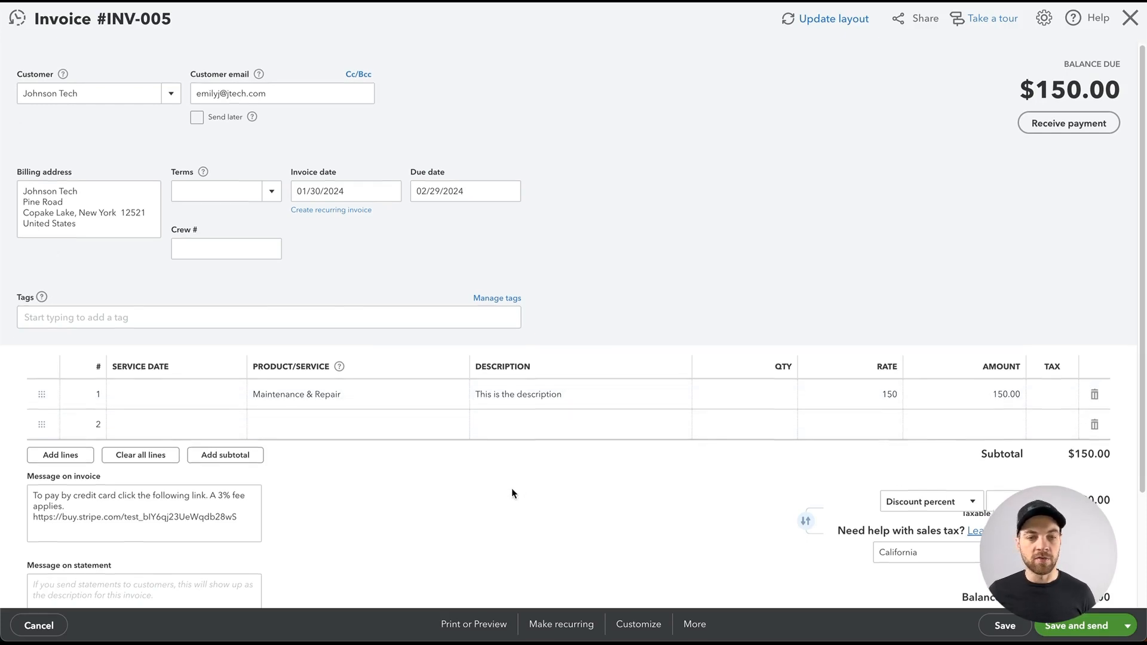
- Review invoice INV-005 in QuickBooks, including its message with the Stripe payment link, and examine its print preview
scroll(418, 492, "down", 1)
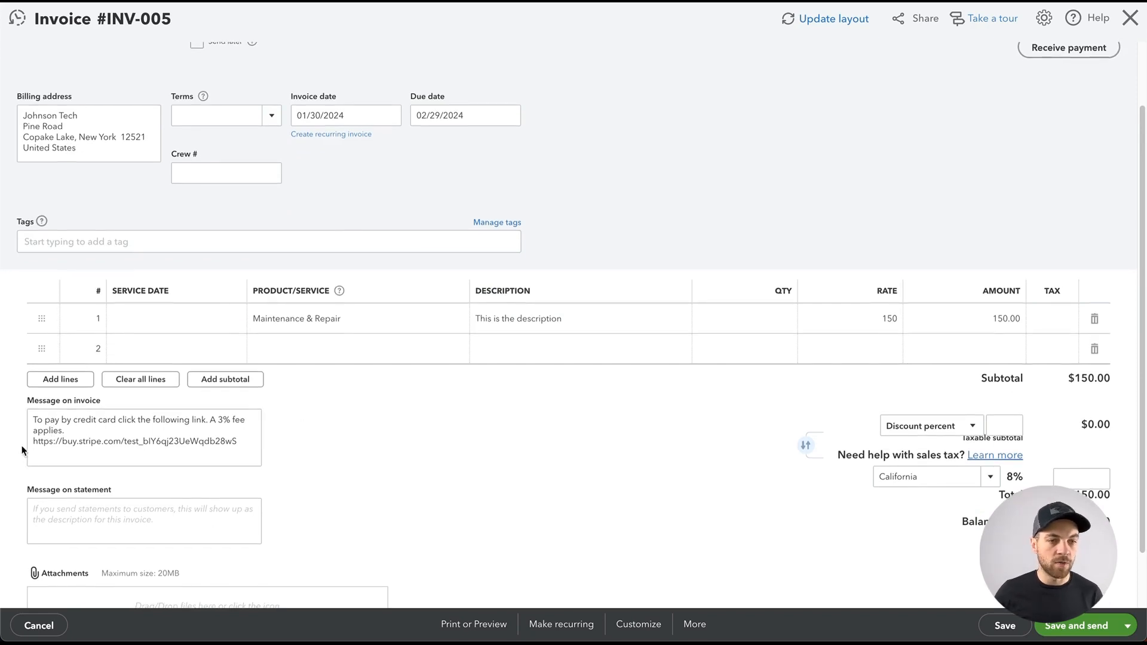
left_click(31, 420)
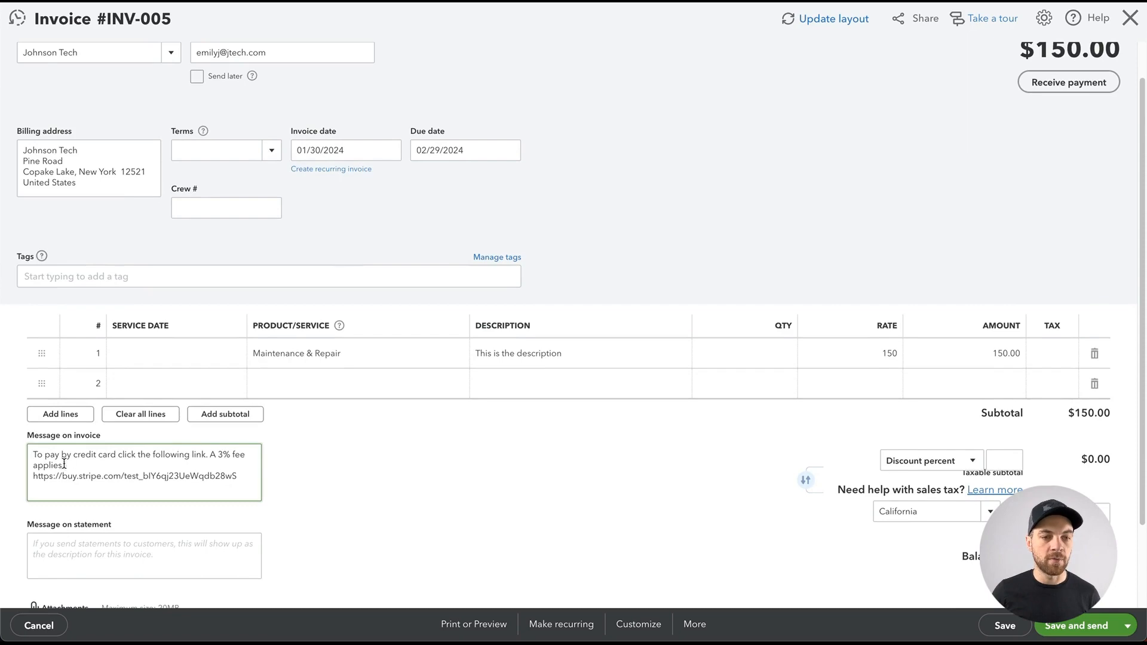
left_click(474, 624)
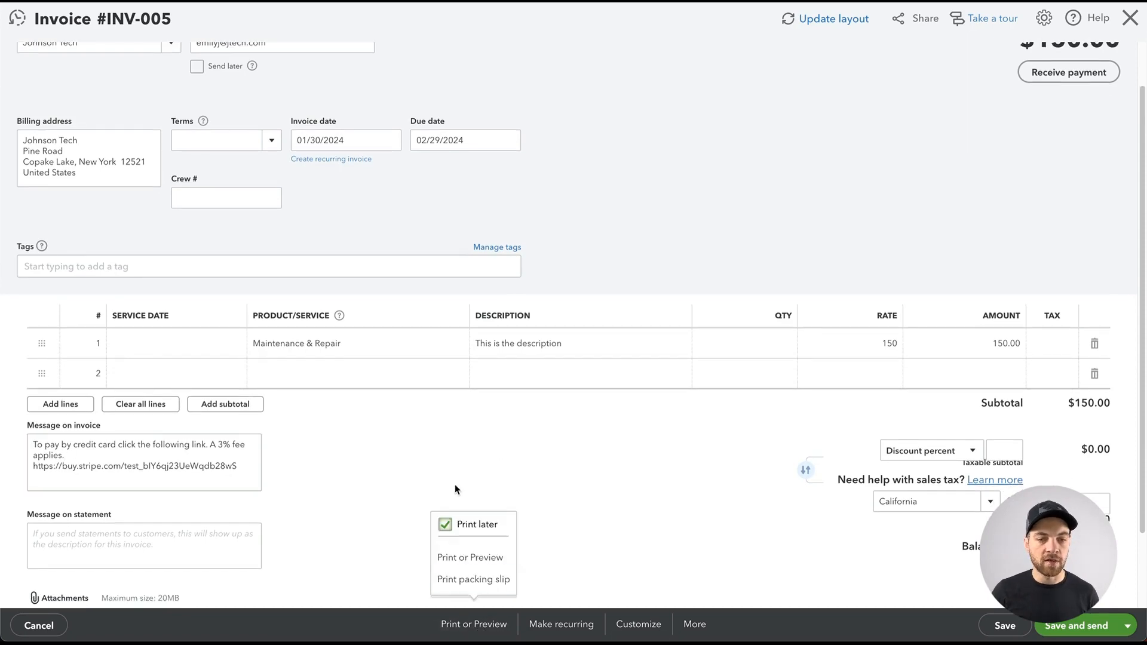
left_click(470, 557)
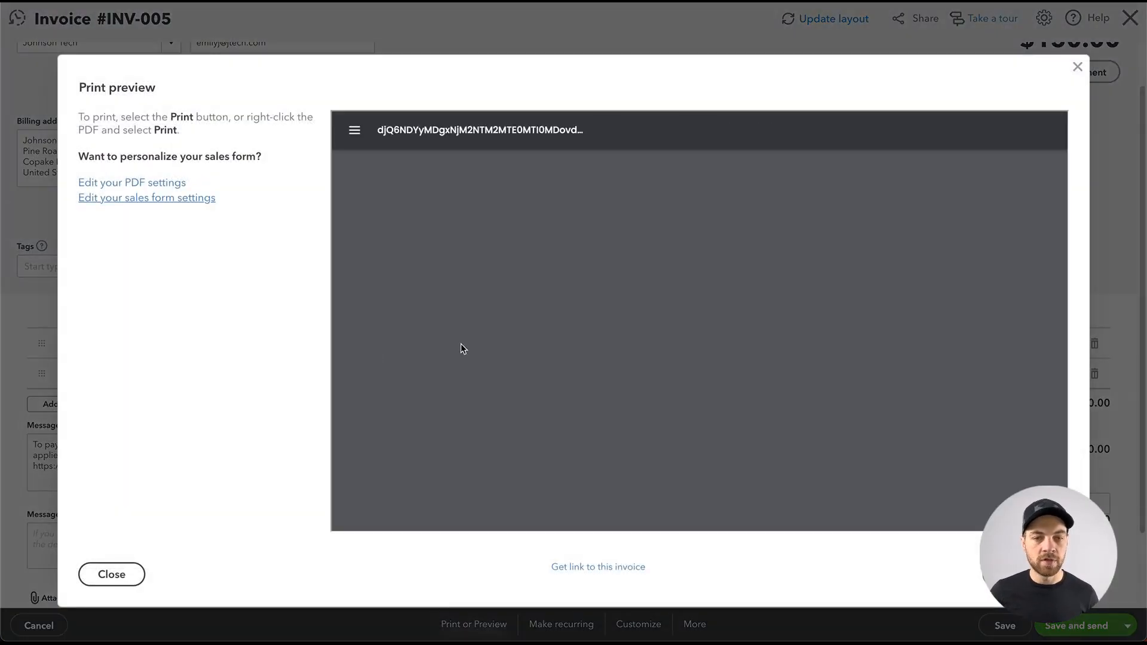
scroll(643, 213, "down", 3)
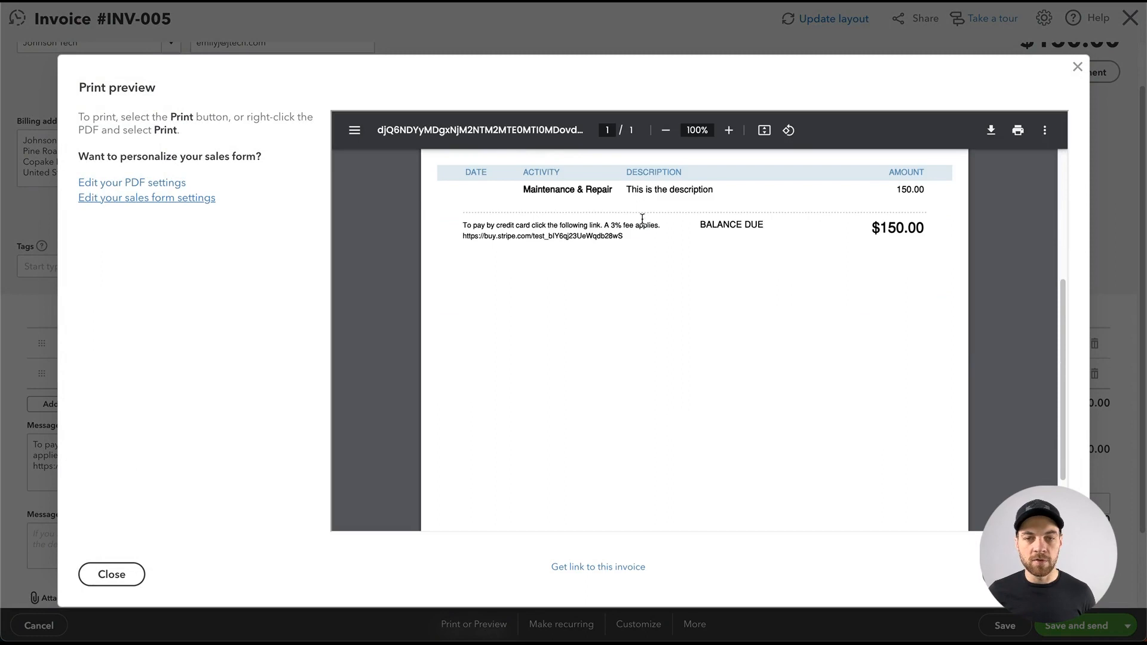
- Open the Stripe payment link from the invoice preview, examine the payment page, and return to the Make scenario
left_click(575, 239)
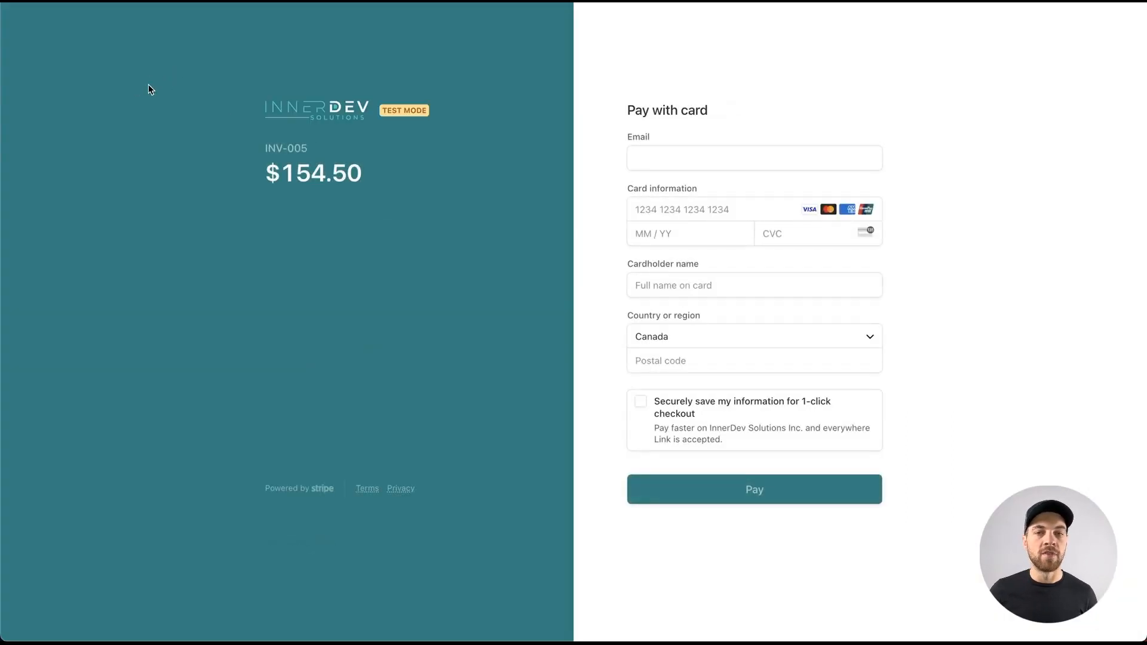
left_click_drag(254, 160, 956, 455)
left_click(965, 456)
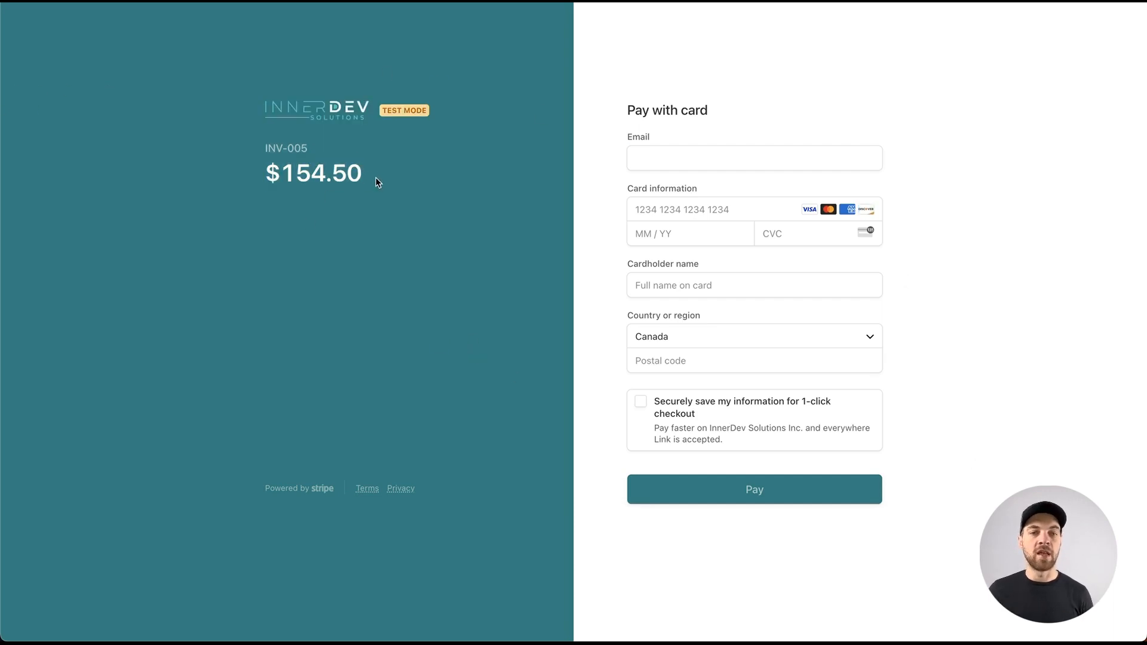
left_click(321, 247)
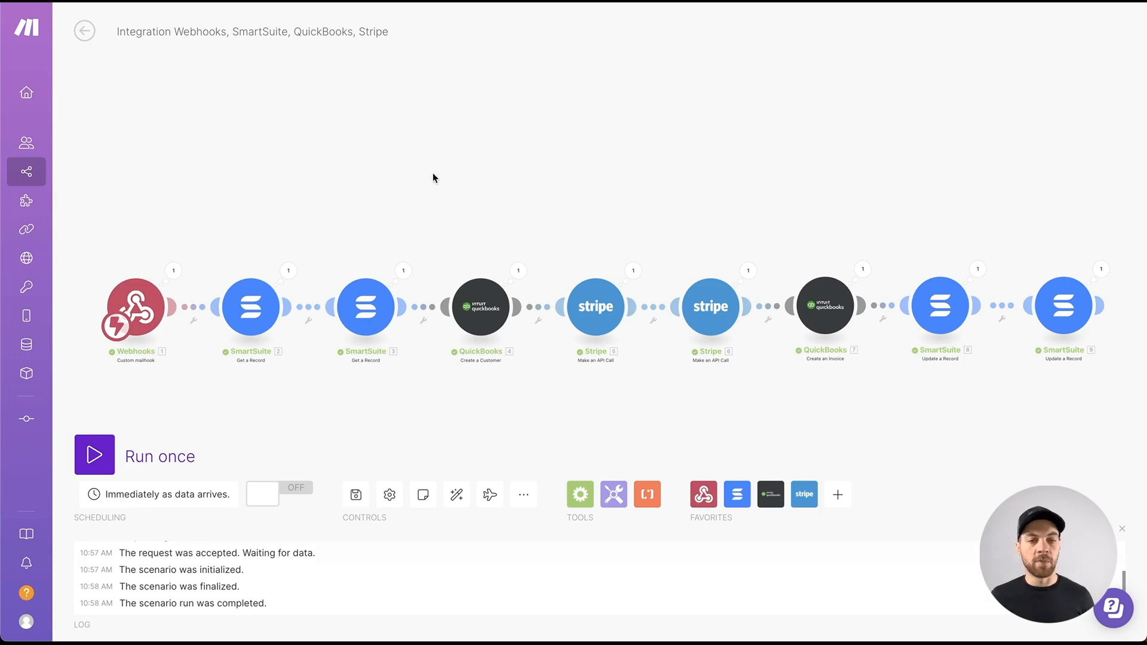
- Add a router between the two SmartSuite Get a Record modules and label its upper route's filter "If customer not found"
left_click(310, 310)
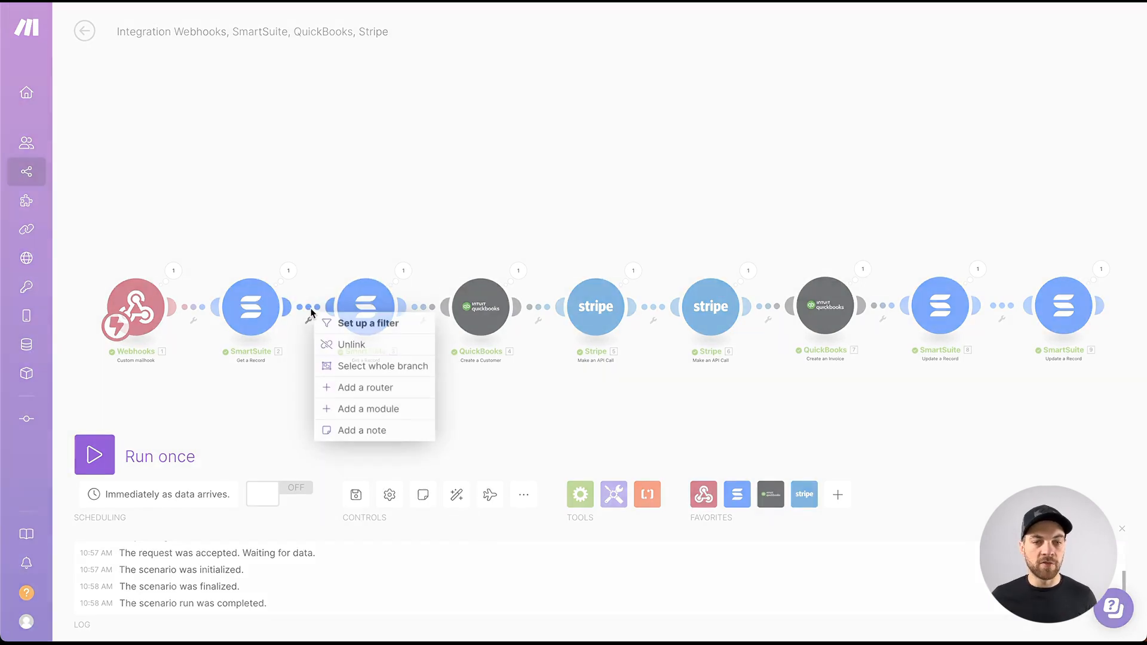
left_click(360, 388)
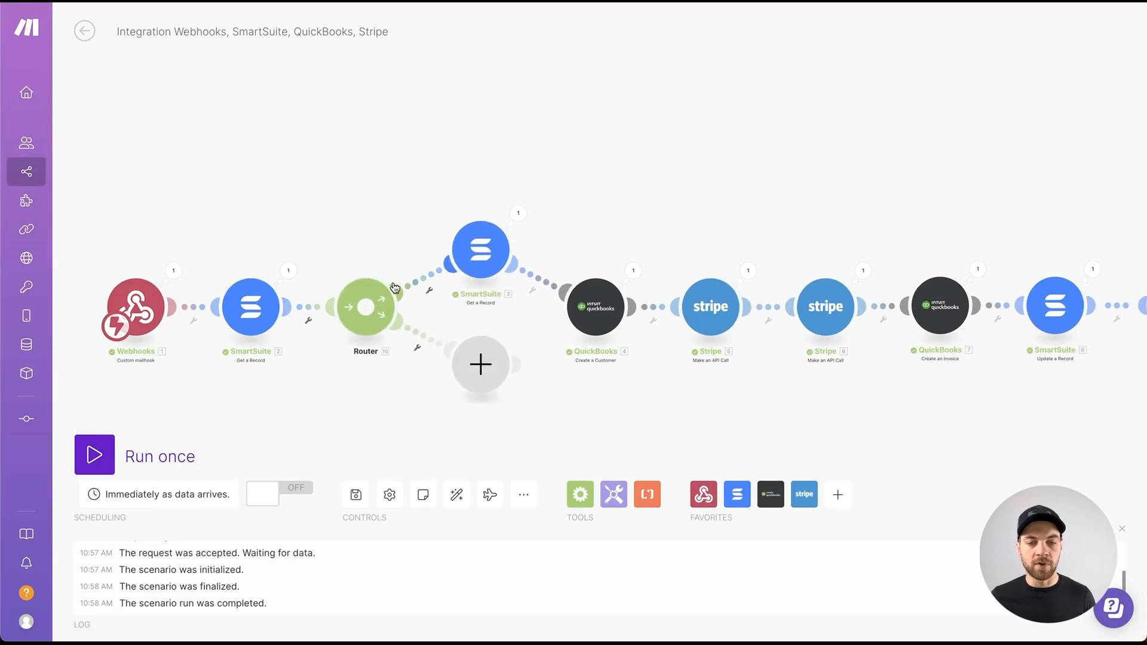
left_click(431, 294)
left_click(422, 304)
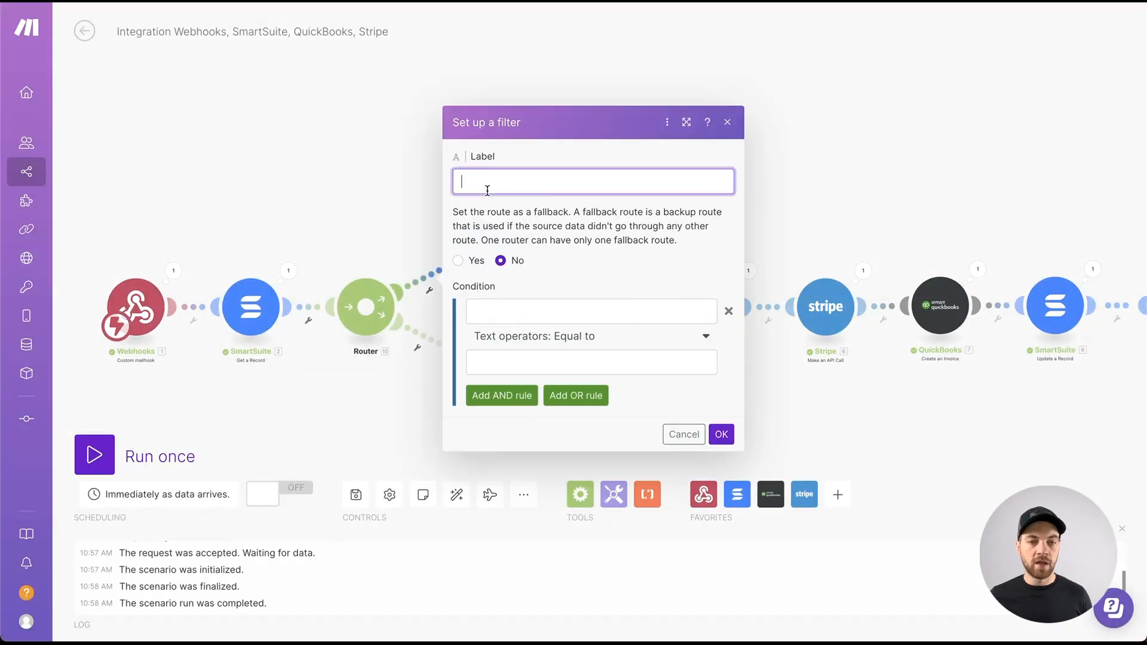
type("If customer not found")
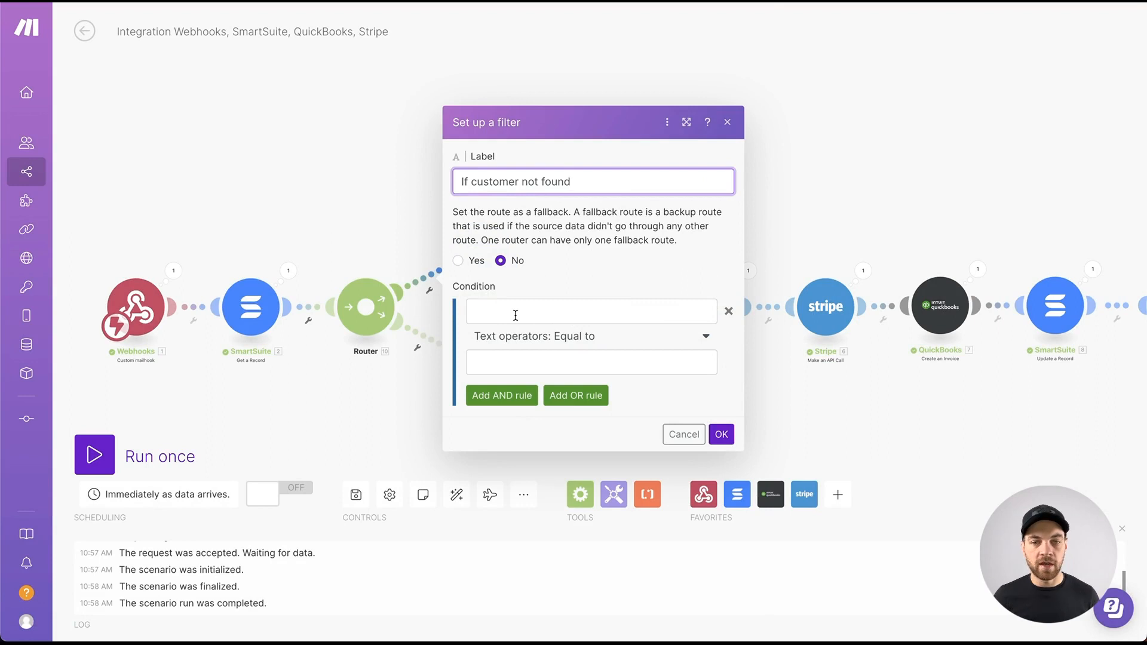
- Set the filter condition to QBO Customer ID from the first SmartSuite record does not exist, check the SmartSuite invoice fields, and save the filter
left_click(515, 314)
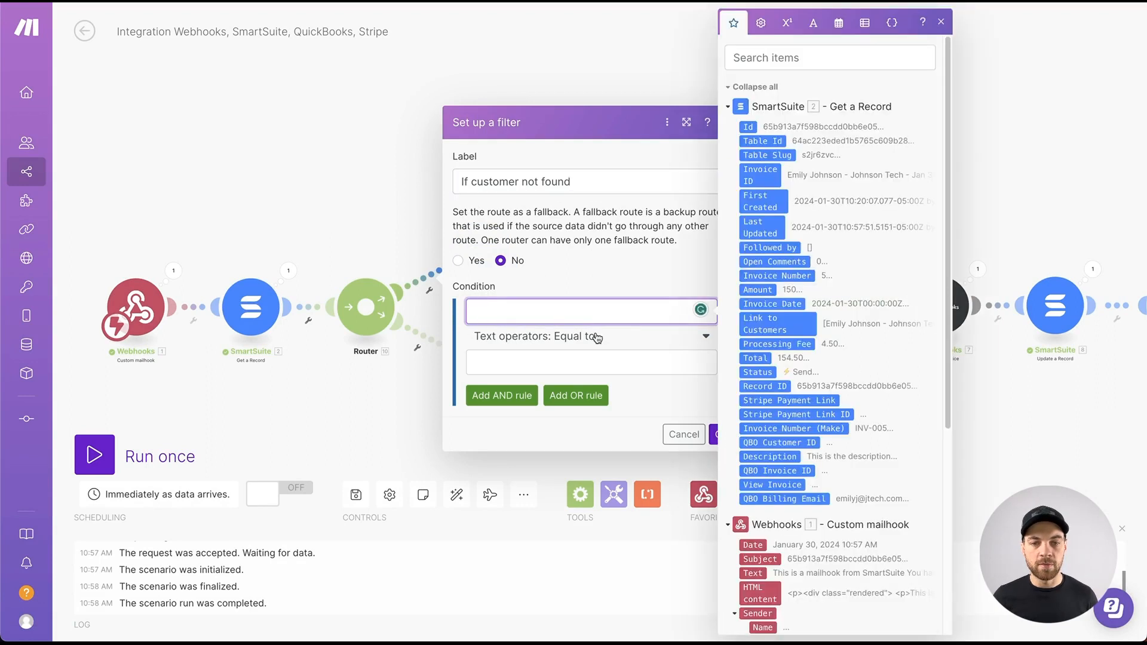
left_click(598, 338)
left_click(531, 422)
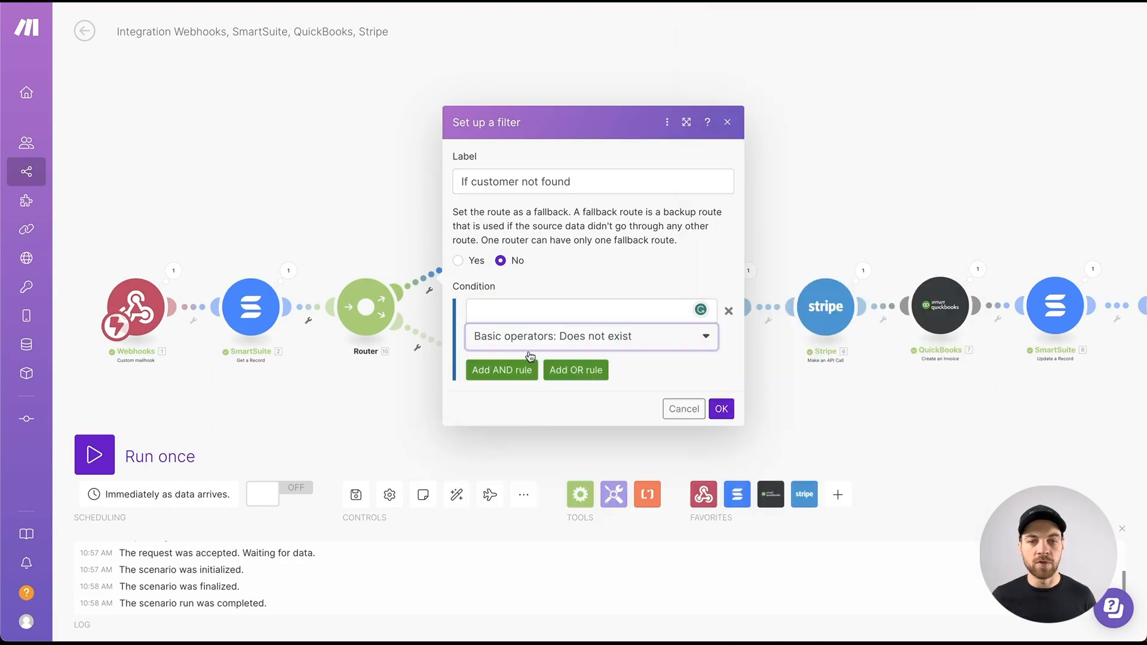
left_click(524, 313)
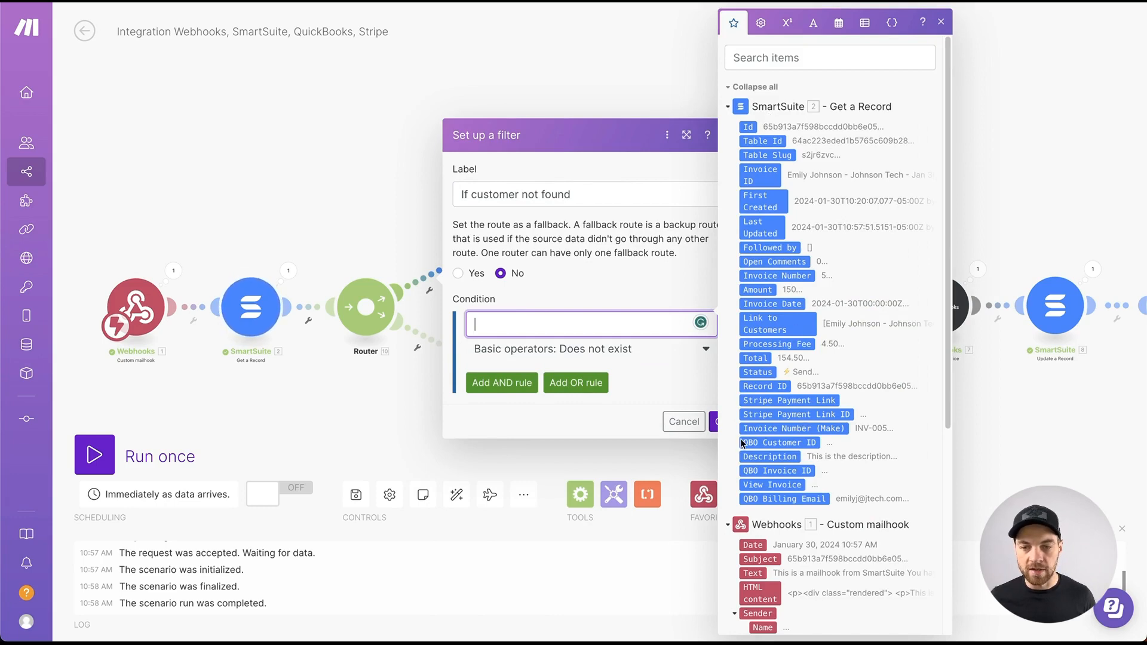
left_click(776, 442)
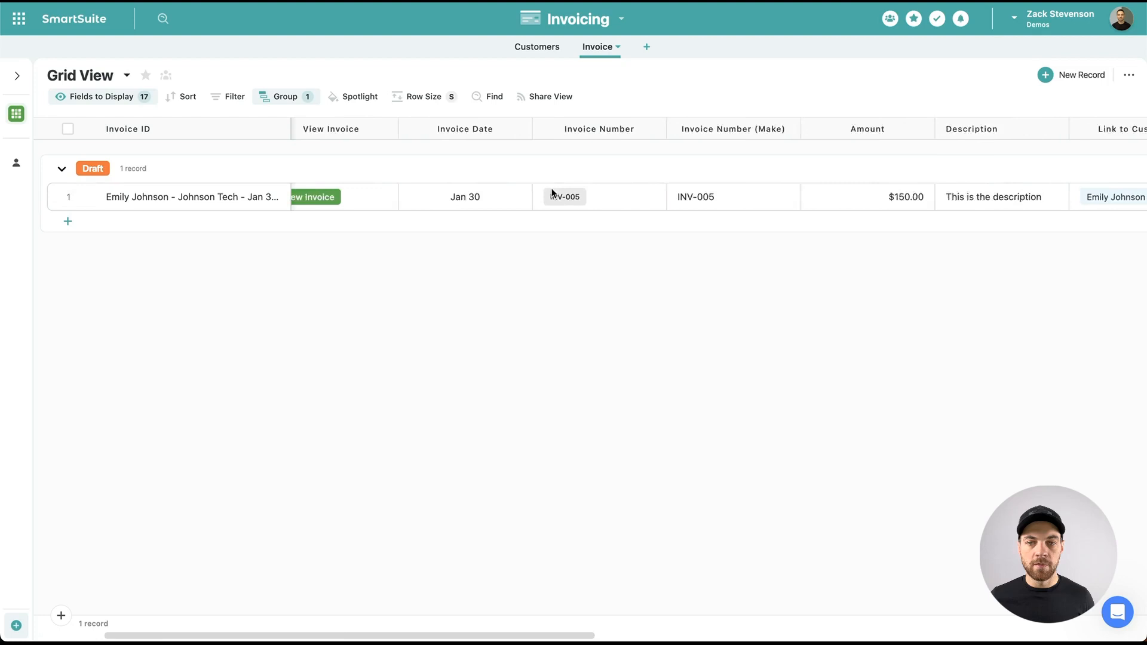
scroll(550, 197, "right", 10)
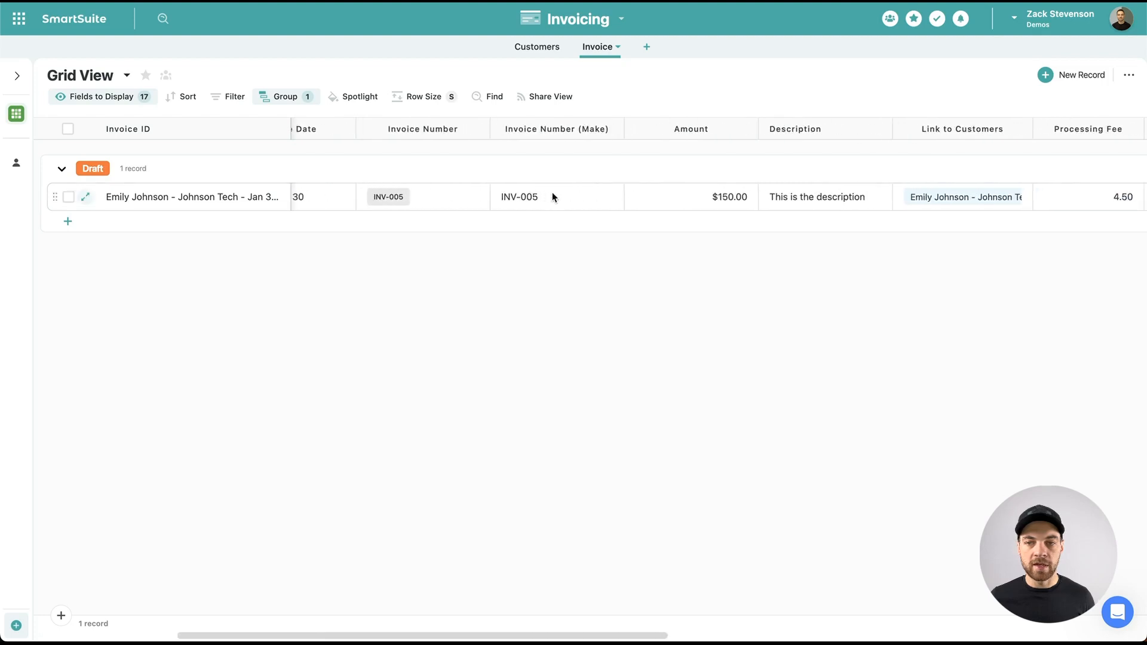
scroll(553, 194, "right", 10)
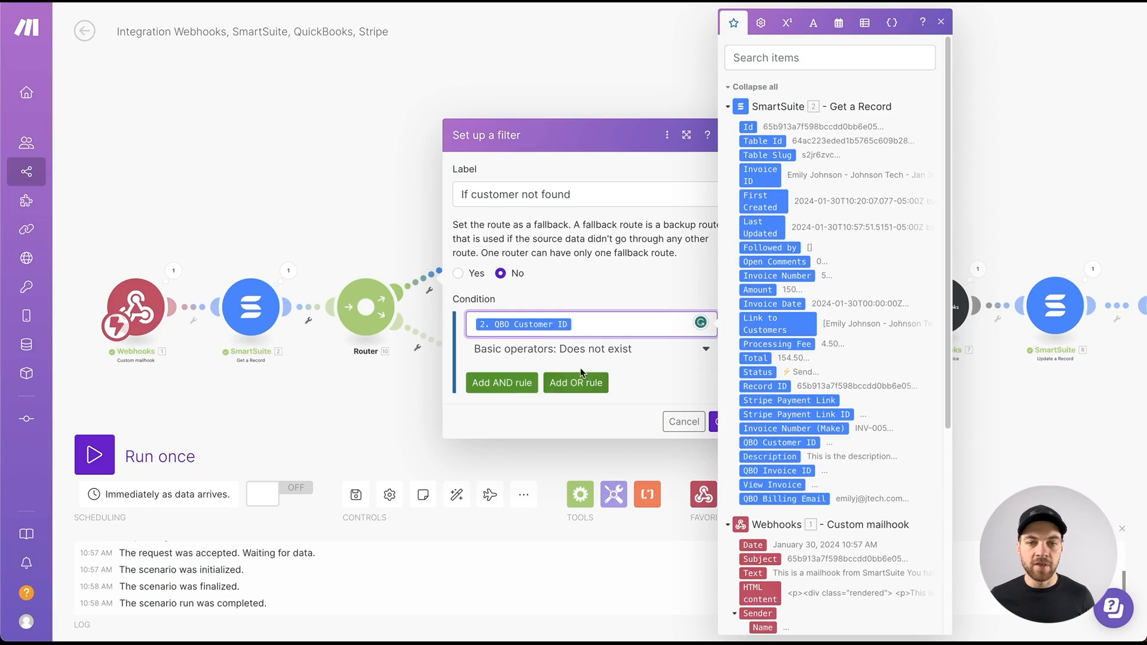
left_click(636, 367)
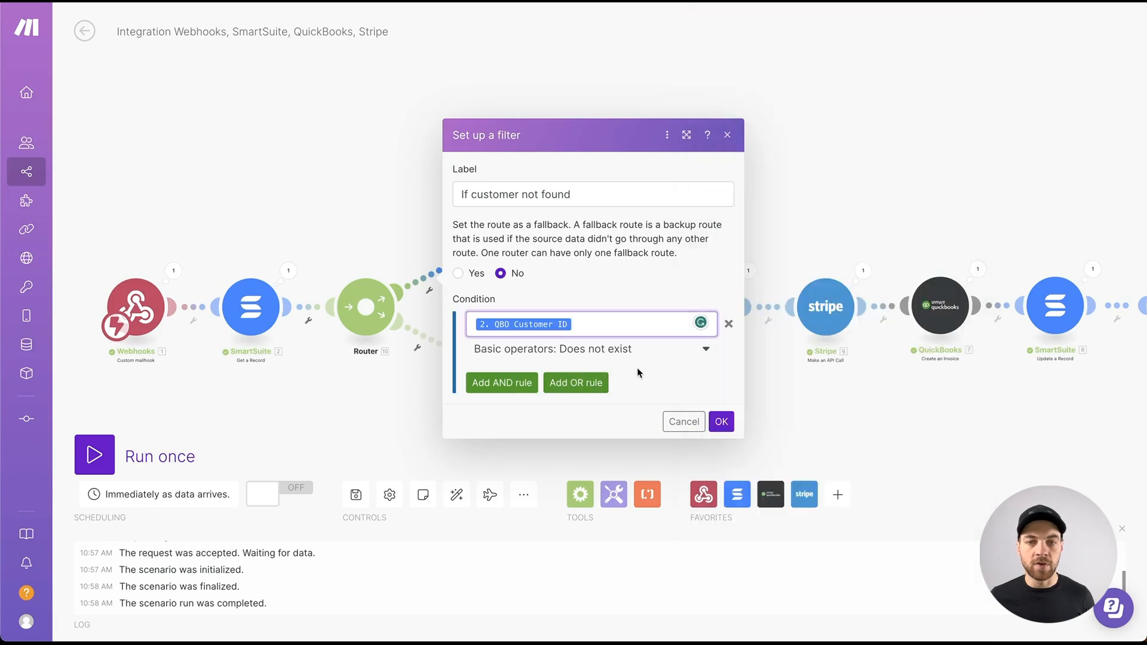
left_click(719, 420)
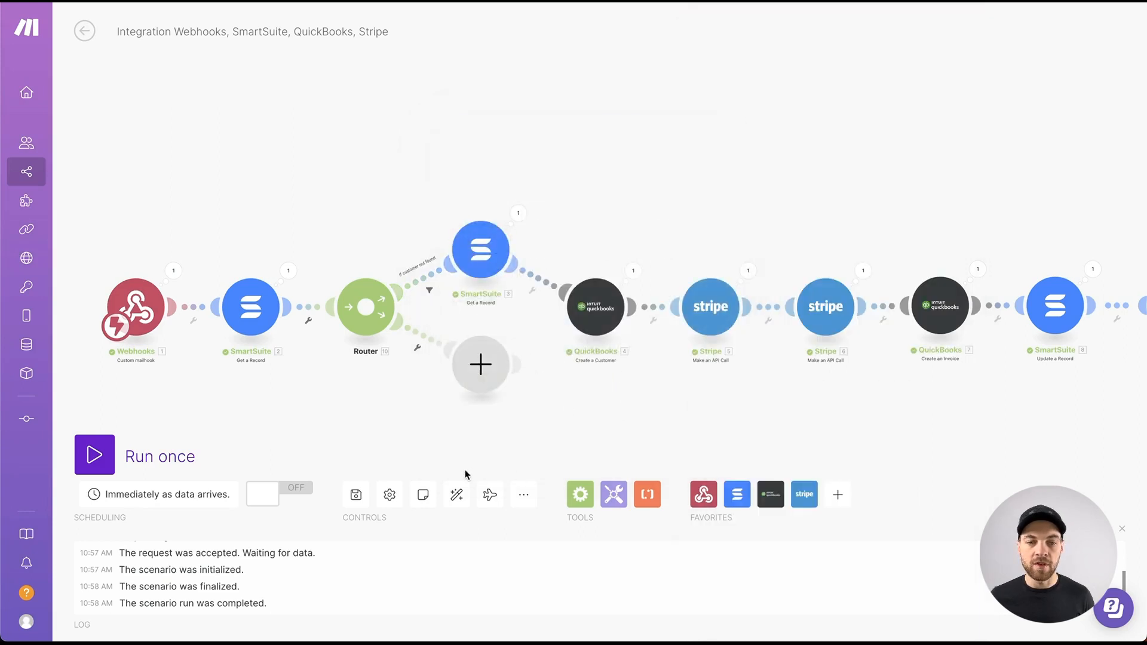
- Auto-align the modules and add the filter "If customer id found" to the router's lower route, requiring that QBO Customer ID exists
left_click(456, 494)
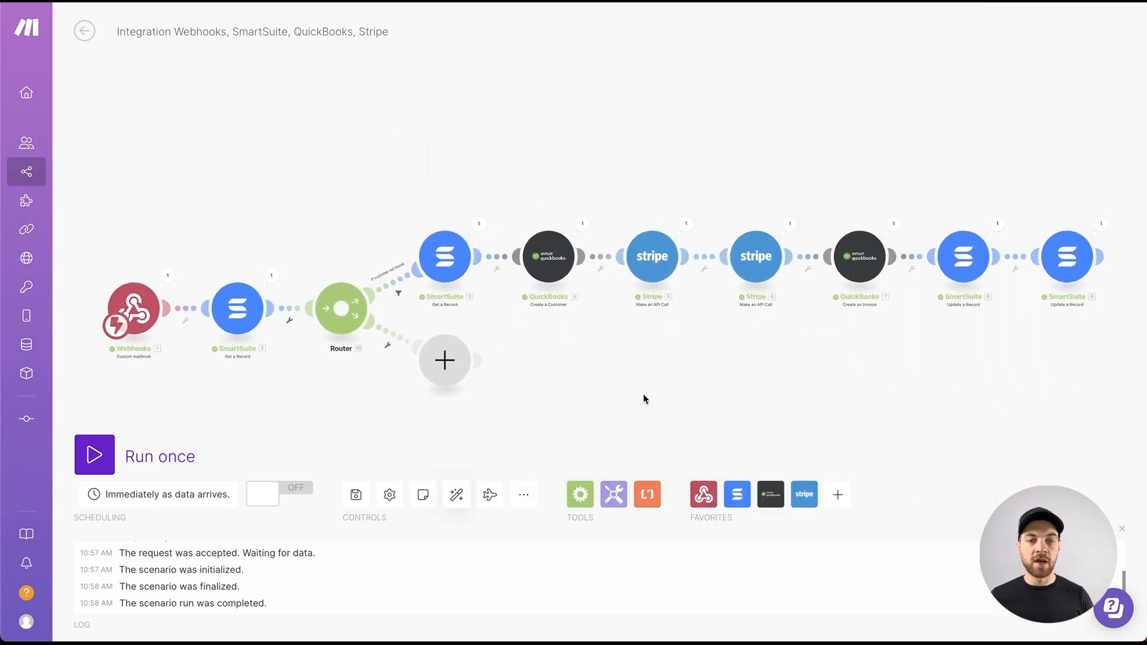
left_click(386, 349)
left_click(393, 361)
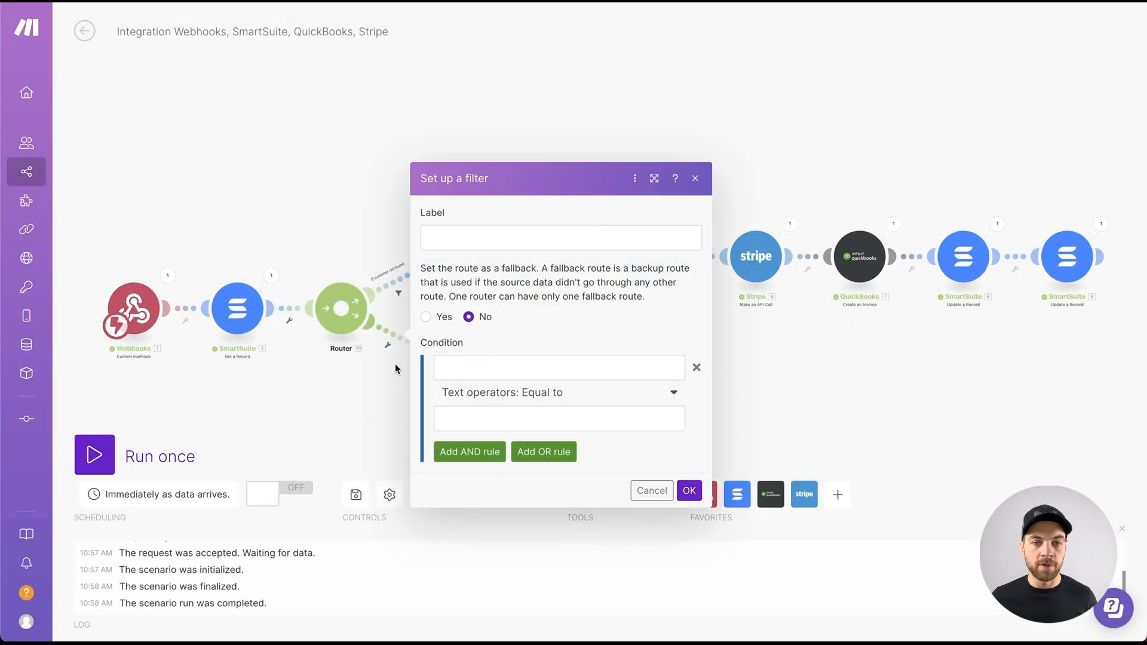
left_click(483, 245)
type("If customer ")
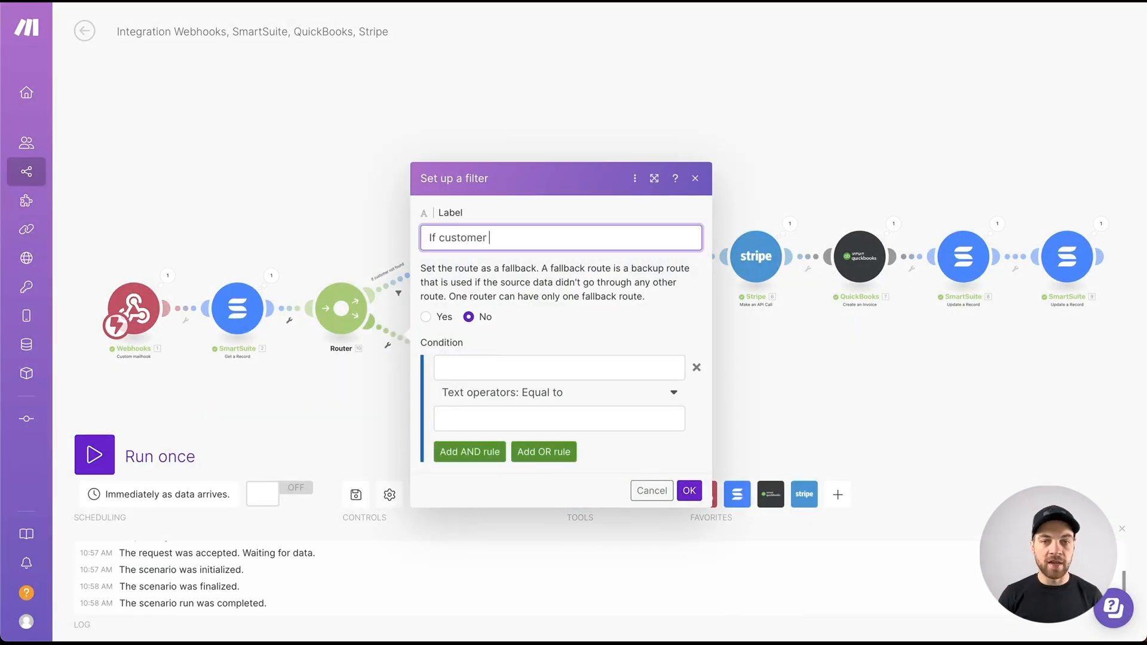
type("id found")
left_click(524, 392)
left_click(469, 455)
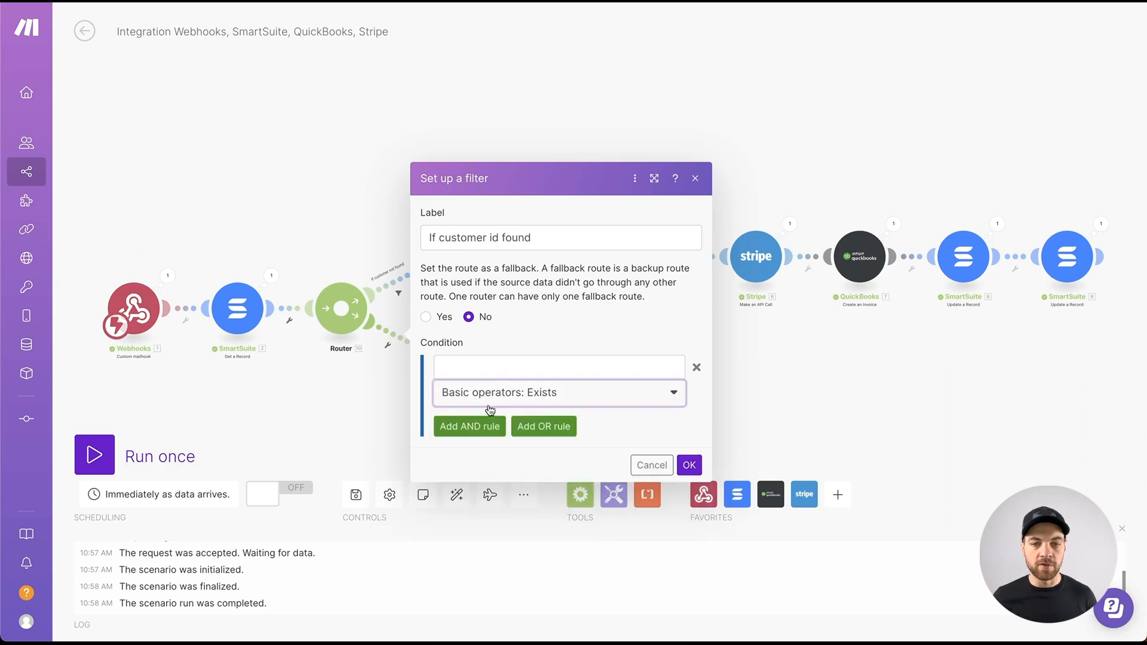
left_click(500, 366)
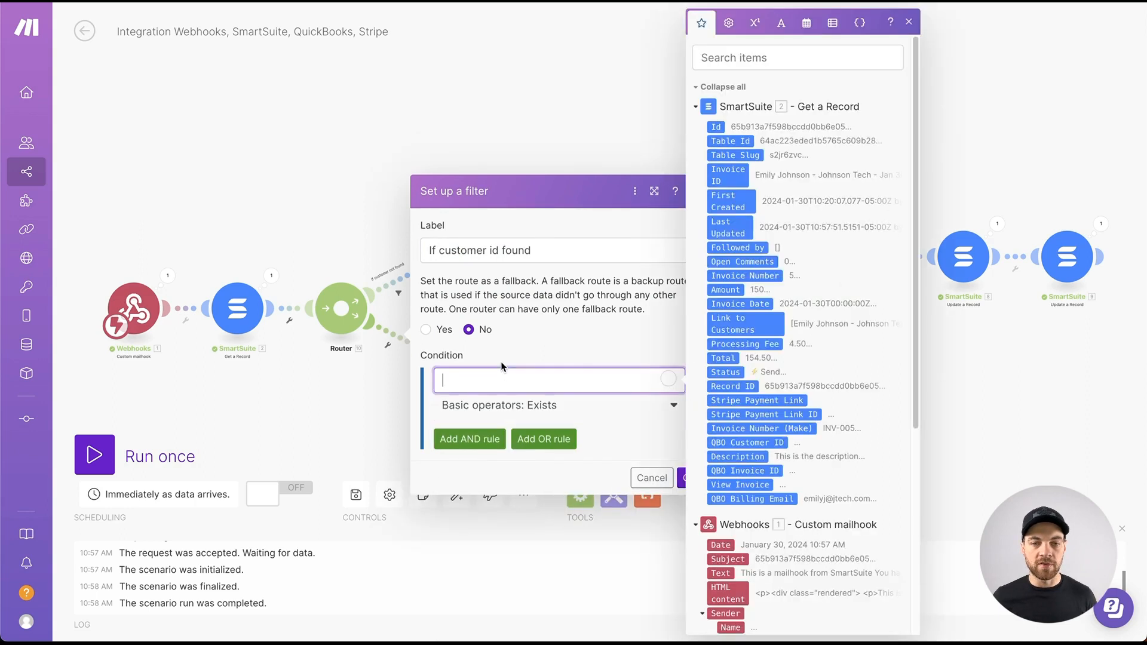
left_click(765, 442)
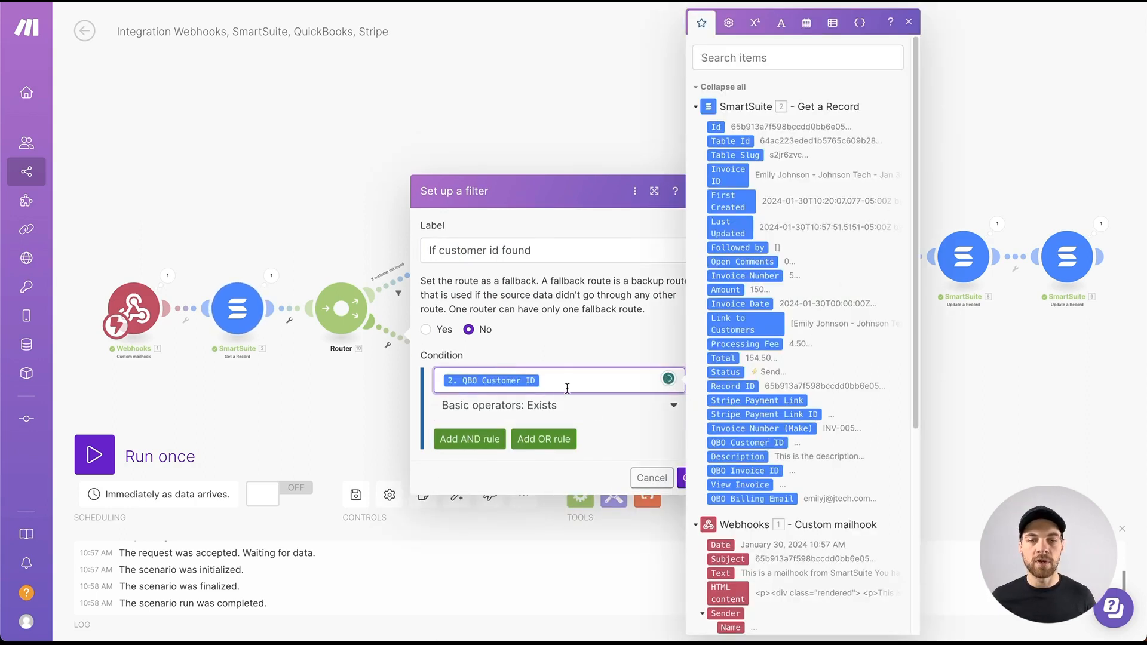
left_click(681, 478)
- Duplicate both Stripe modules, the QuickBooks invoice and the first SmartSuite update module, attaching the copies to the lower route in place of its empty module
left_click_drag(607, 184, 351, 172)
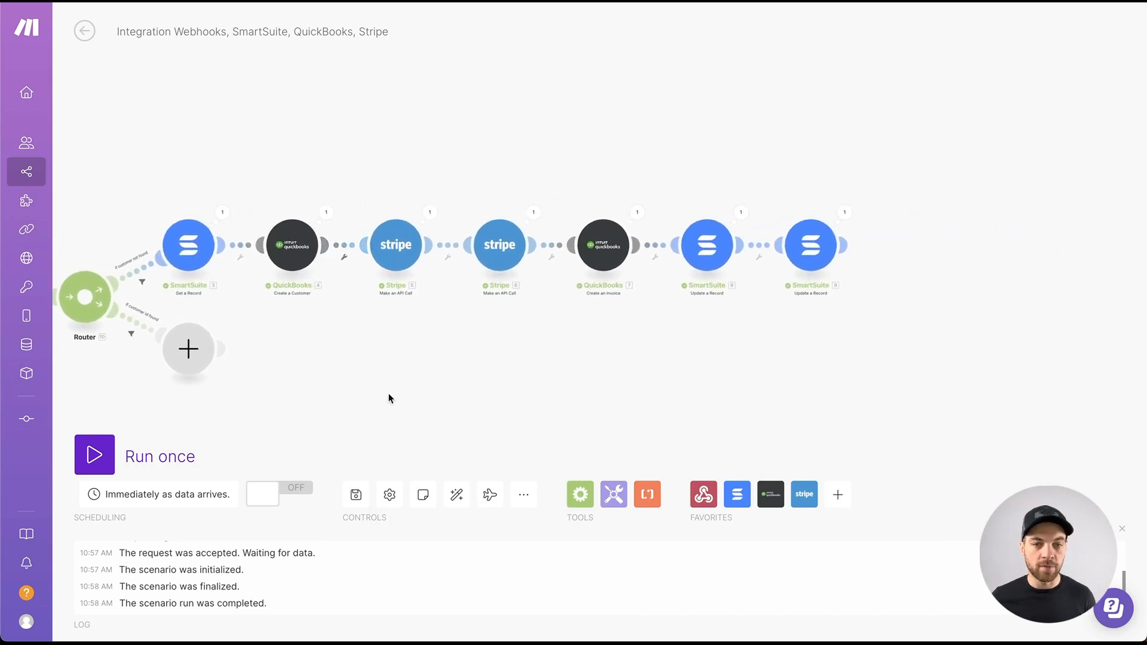
left_click_drag(426, 337, 429, 340)
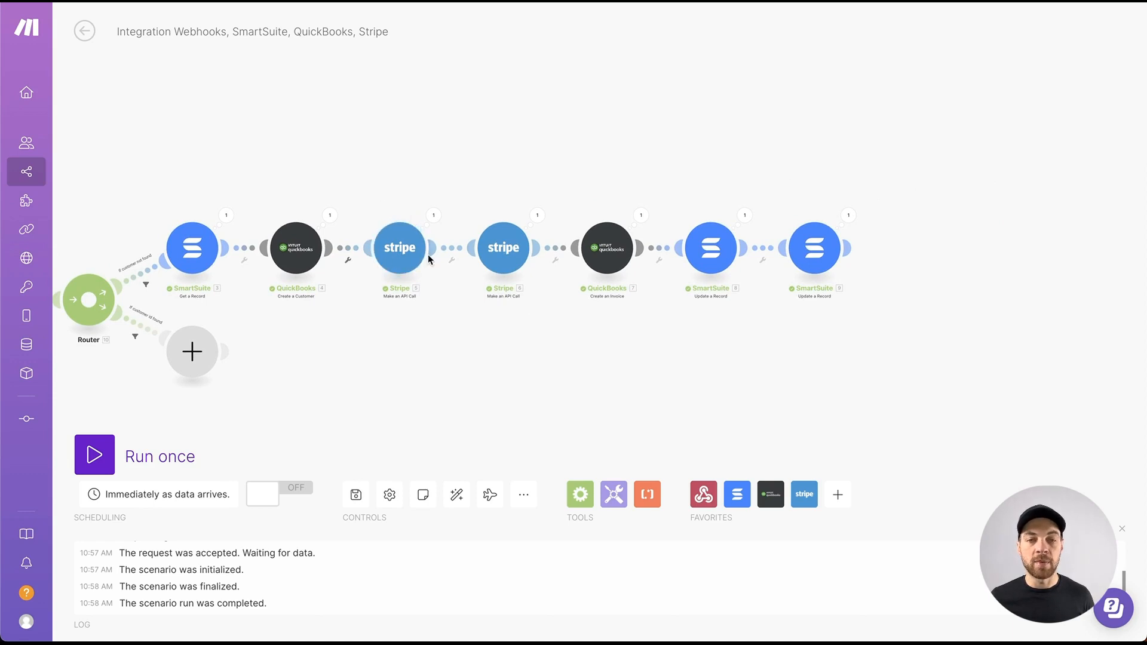
left_click_drag(595, 366, 598, 366)
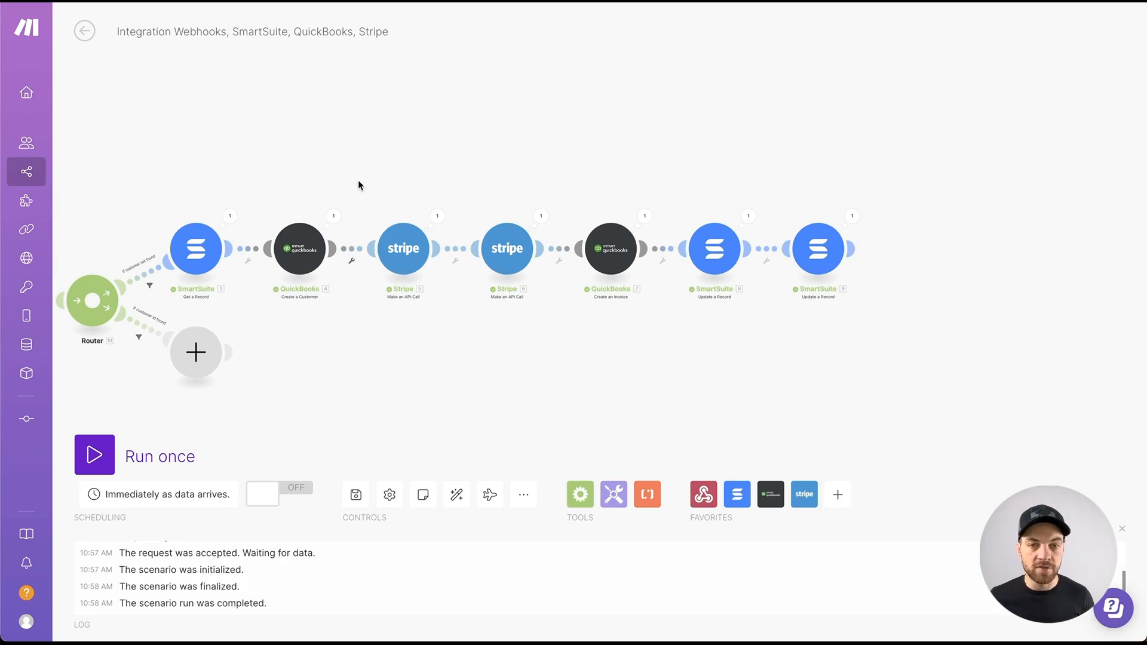
left_click_drag(358, 181, 751, 314)
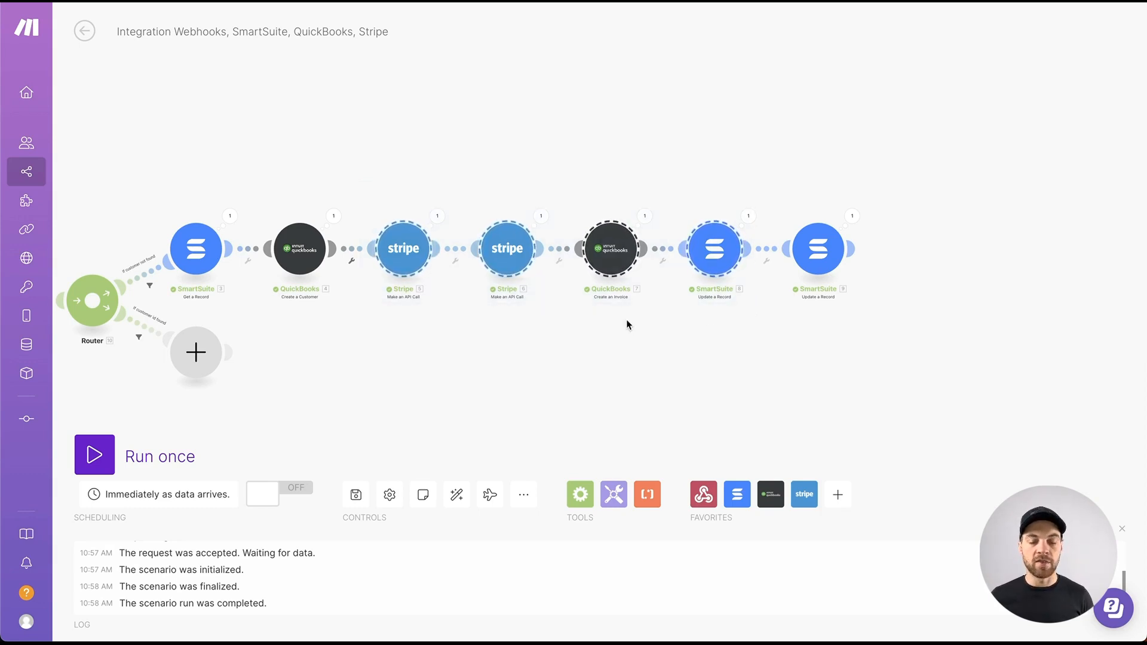
key("ctrl+v")
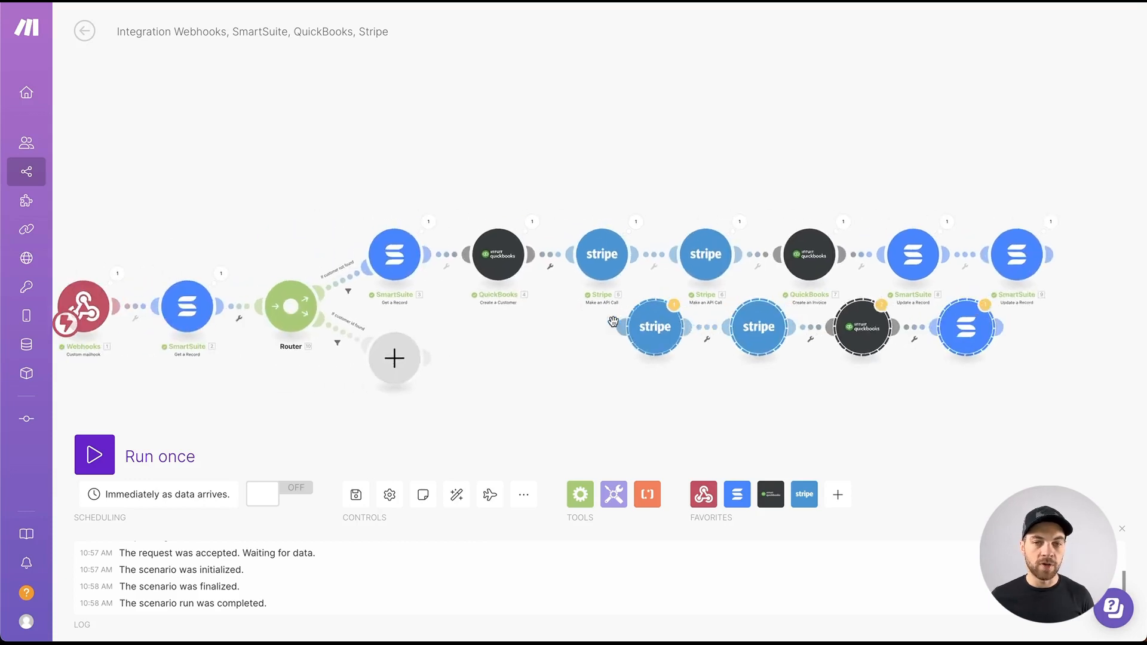
left_click_drag(705, 337, 547, 370)
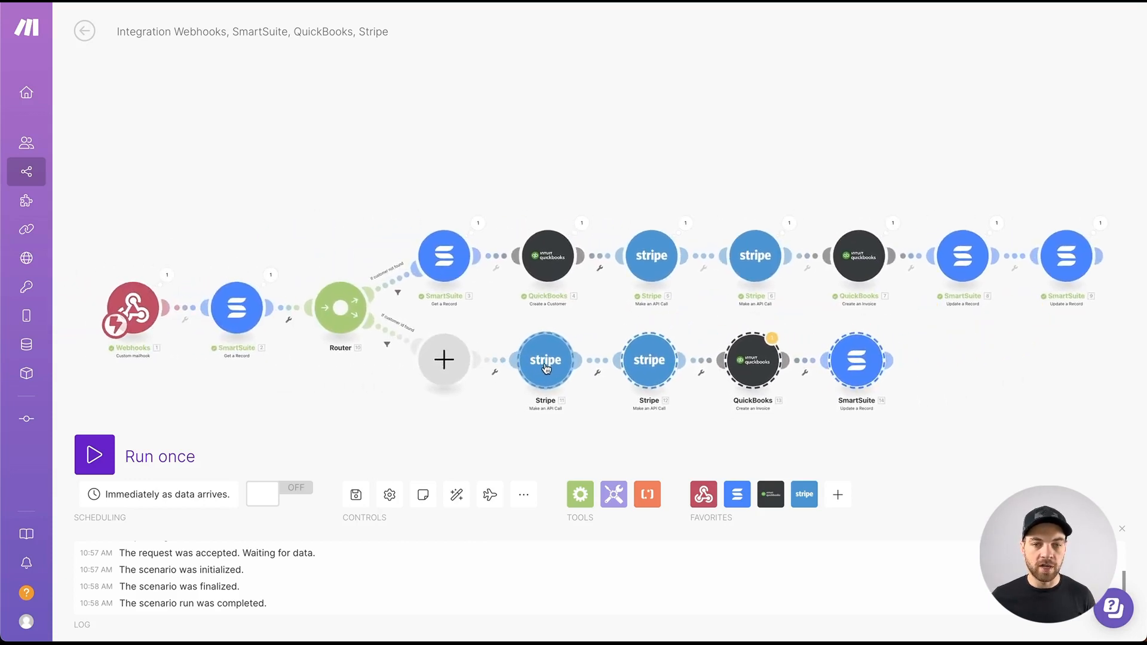
right_click(444, 359)
left_click(478, 391)
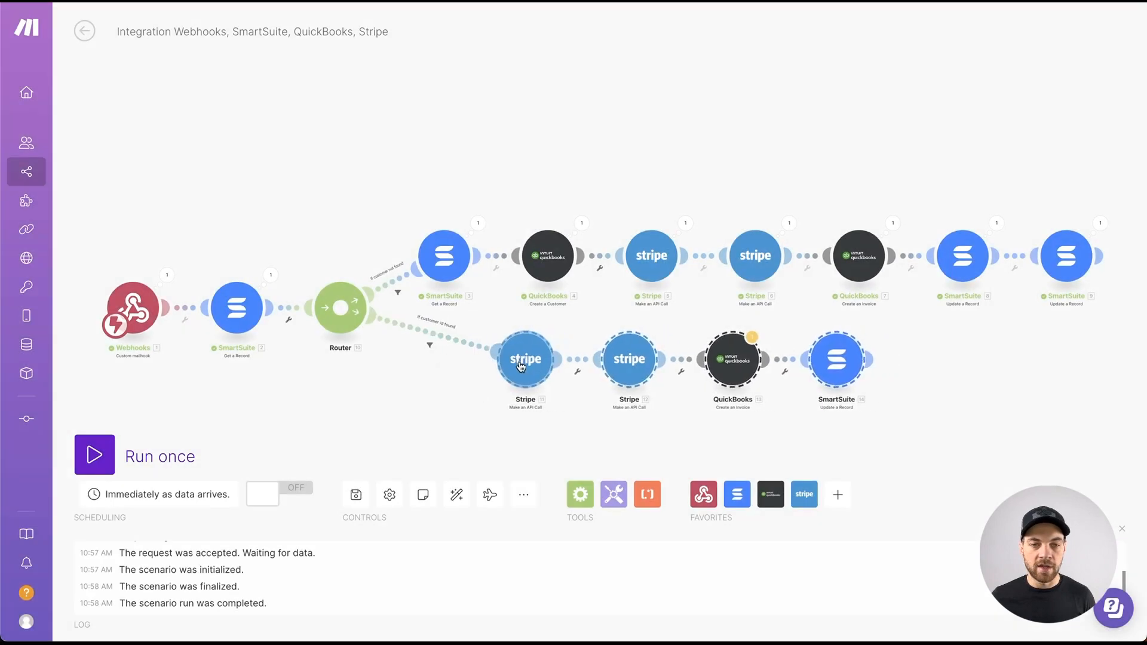
- Map the customer in the copied QuickBooks Create an Invoice module to the SmartSuite QBO Customer ID and save the scenario
left_click(747, 367)
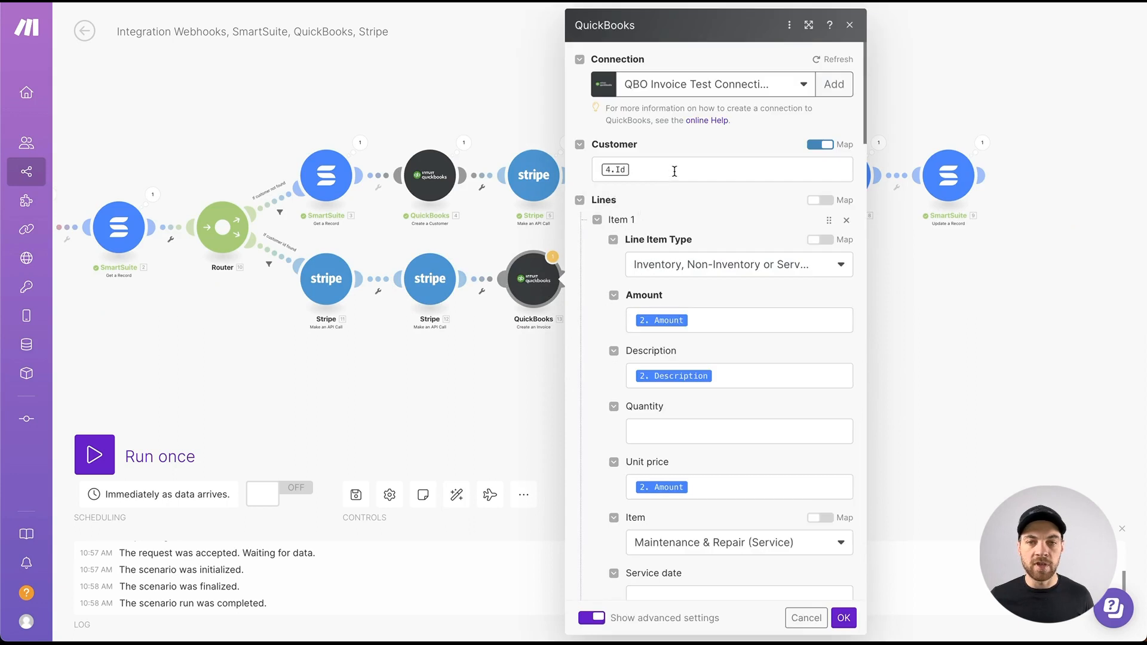
left_click(673, 172)
key("BackSpace")
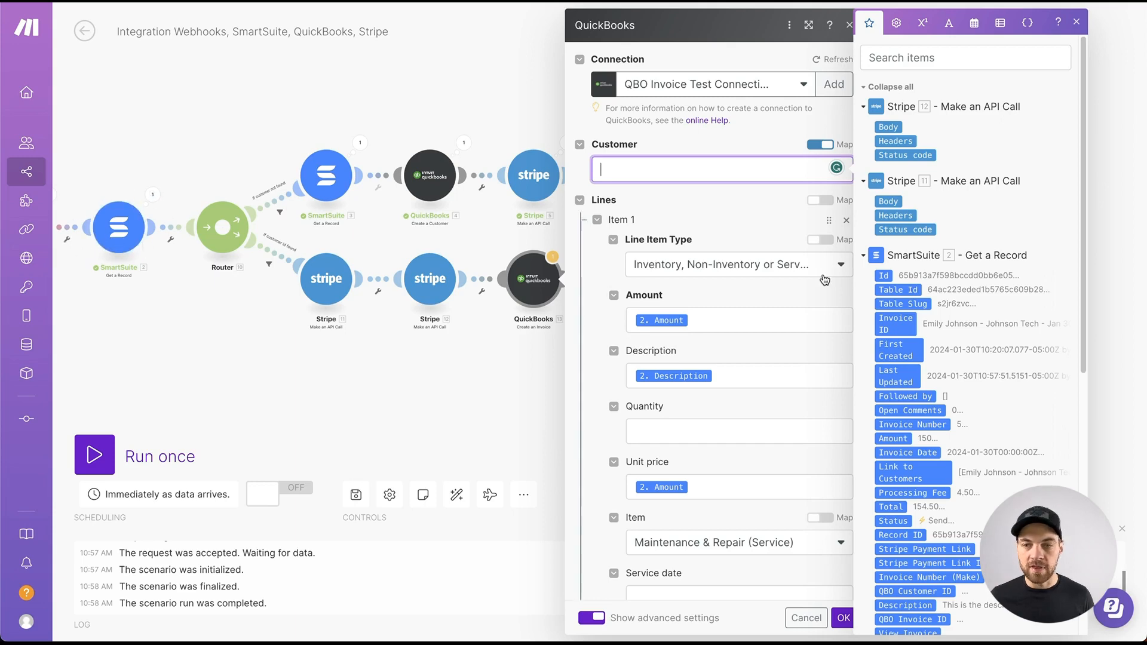
scroll(951, 322, "down", 4)
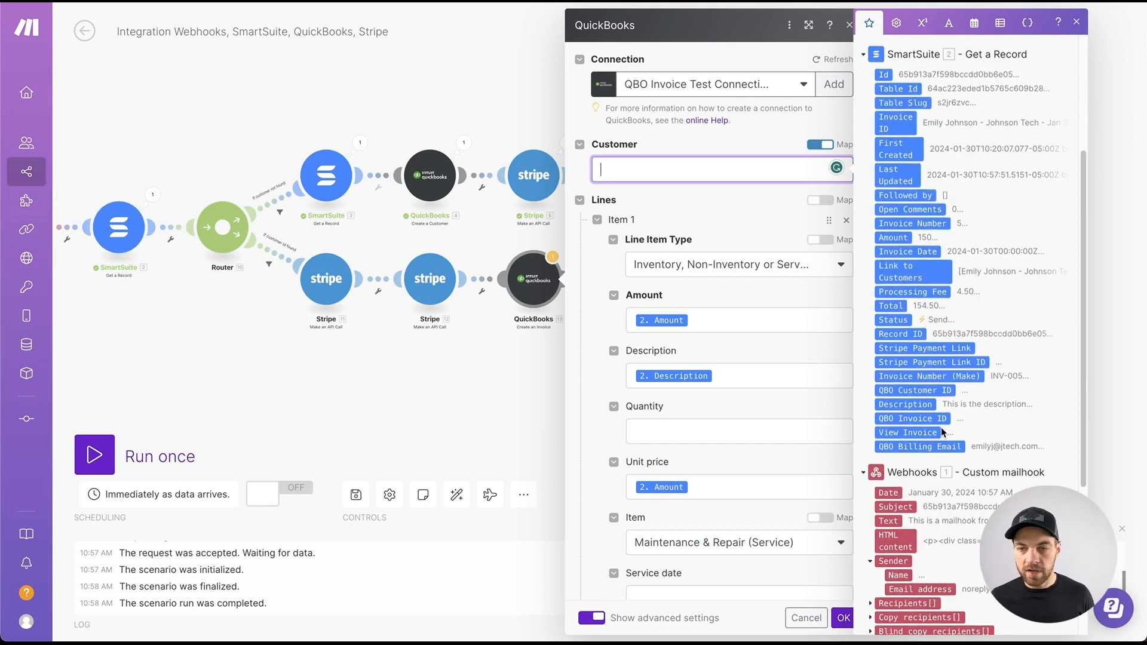
left_click(900, 390)
scroll(728, 305, "down", 10)
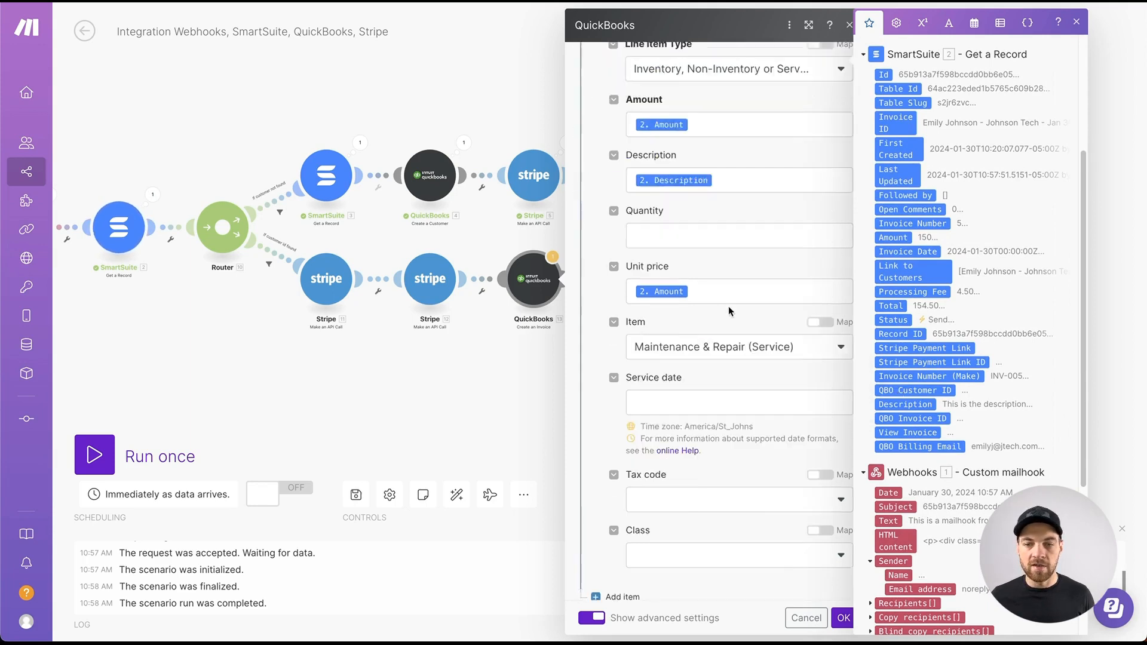
scroll(729, 308, "down", 2)
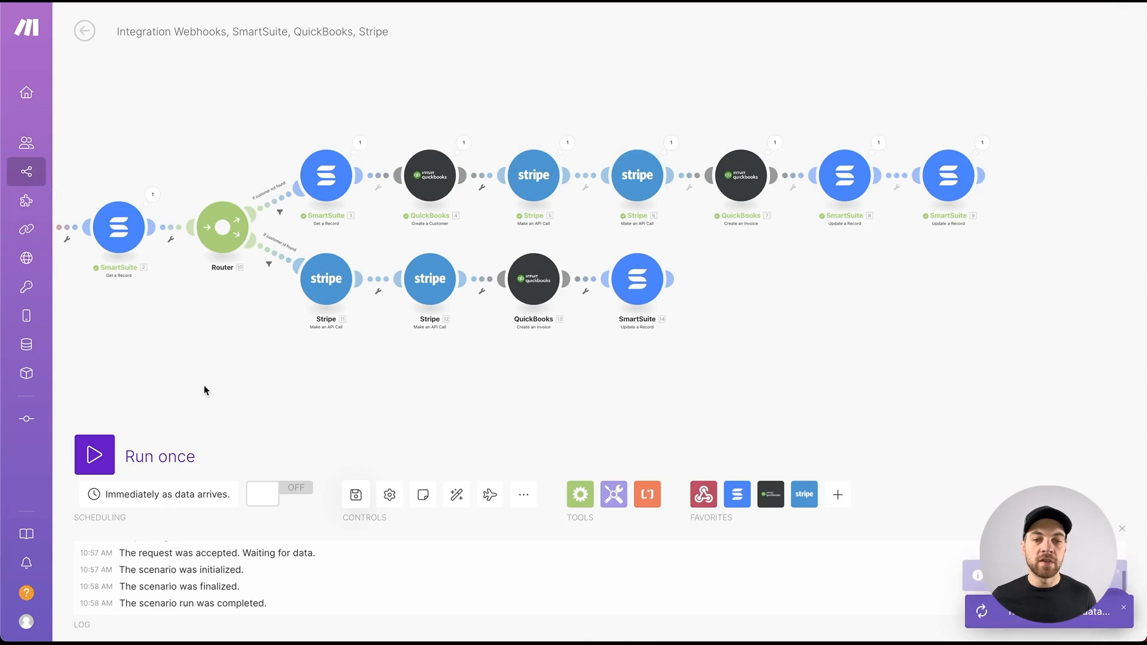
- Run the scenario once, then switch to SmartSuite and add a new Invoice record with the status Backlog
left_click_drag(204, 390, 356, 397)
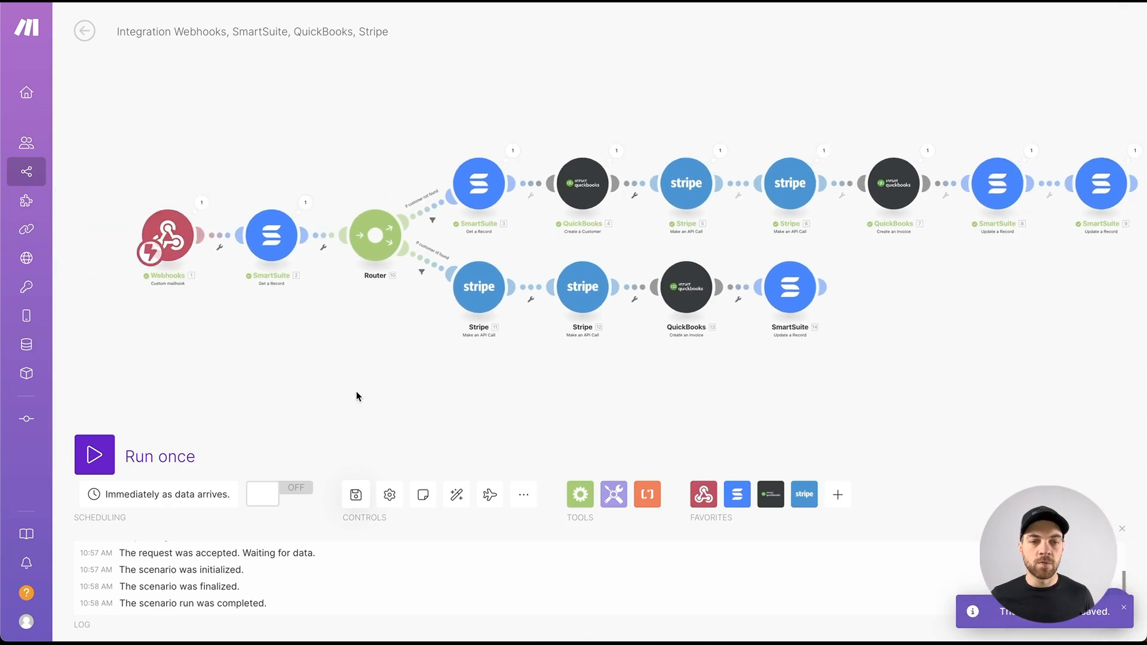
left_click(94, 455)
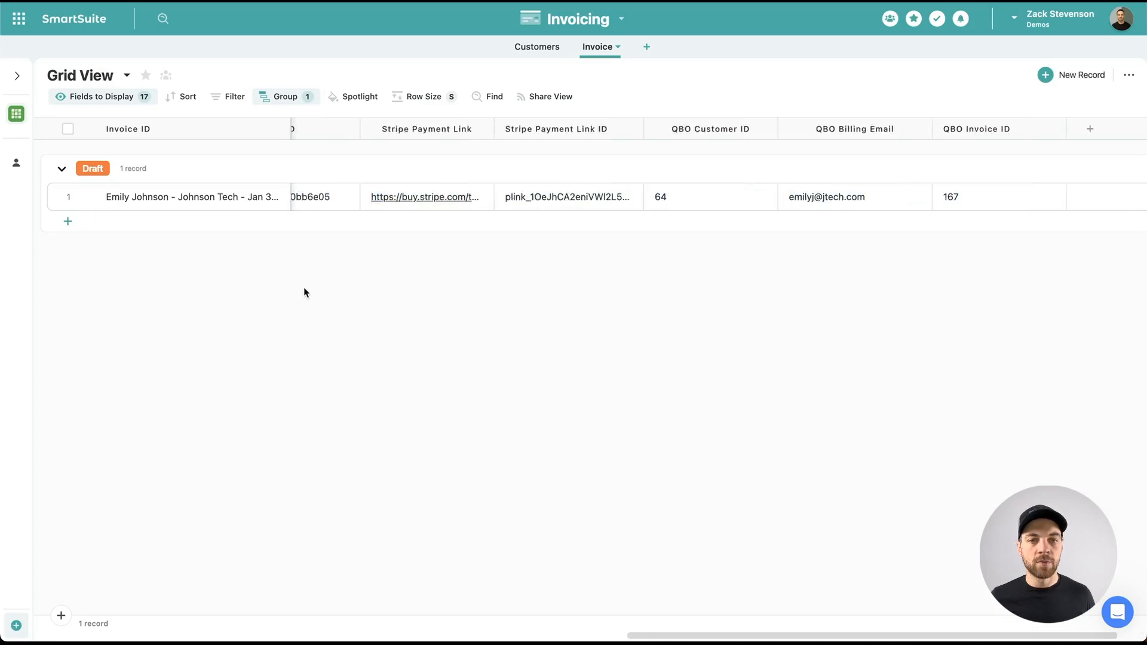
scroll(285, 219, "left", 15)
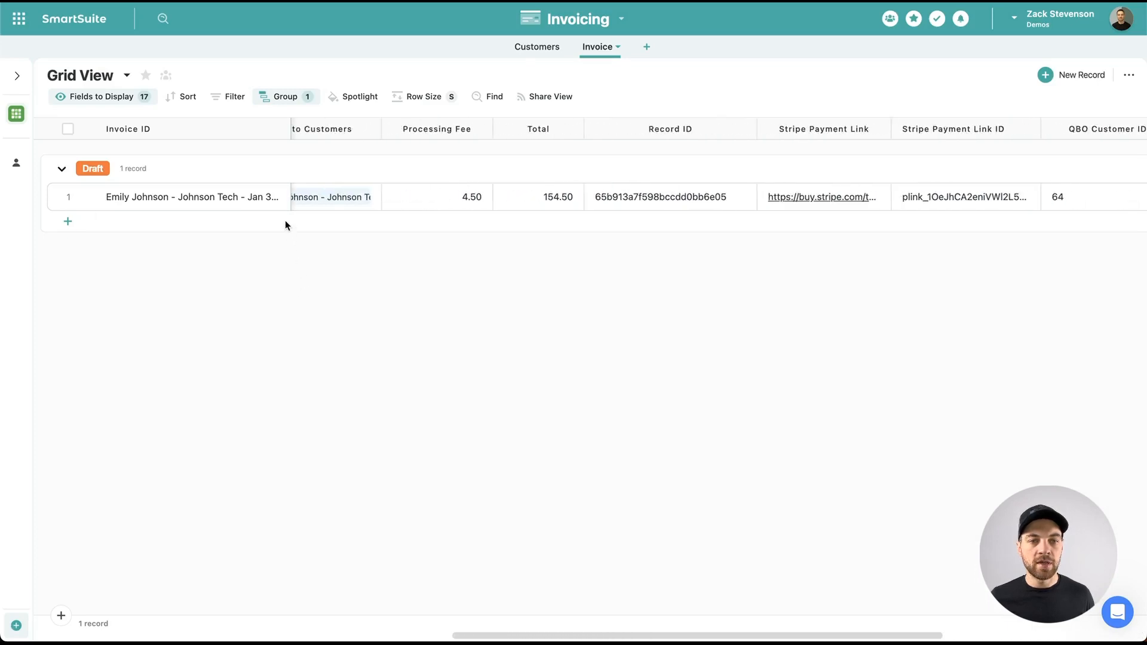
left_click(68, 222)
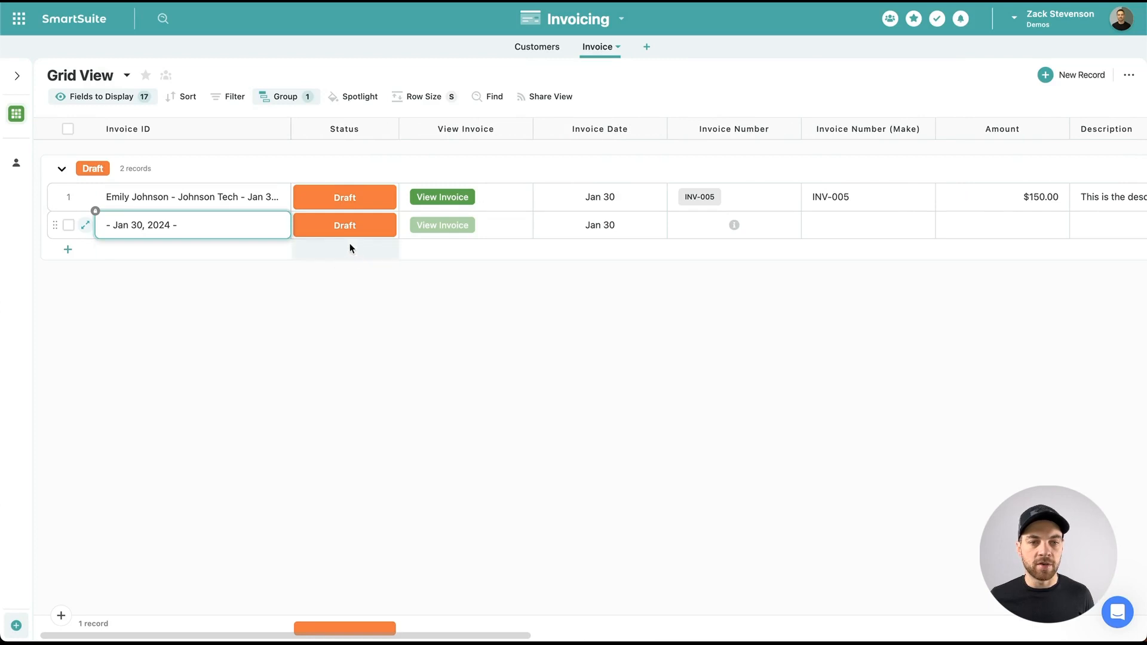
left_click(390, 236)
left_click(363, 263)
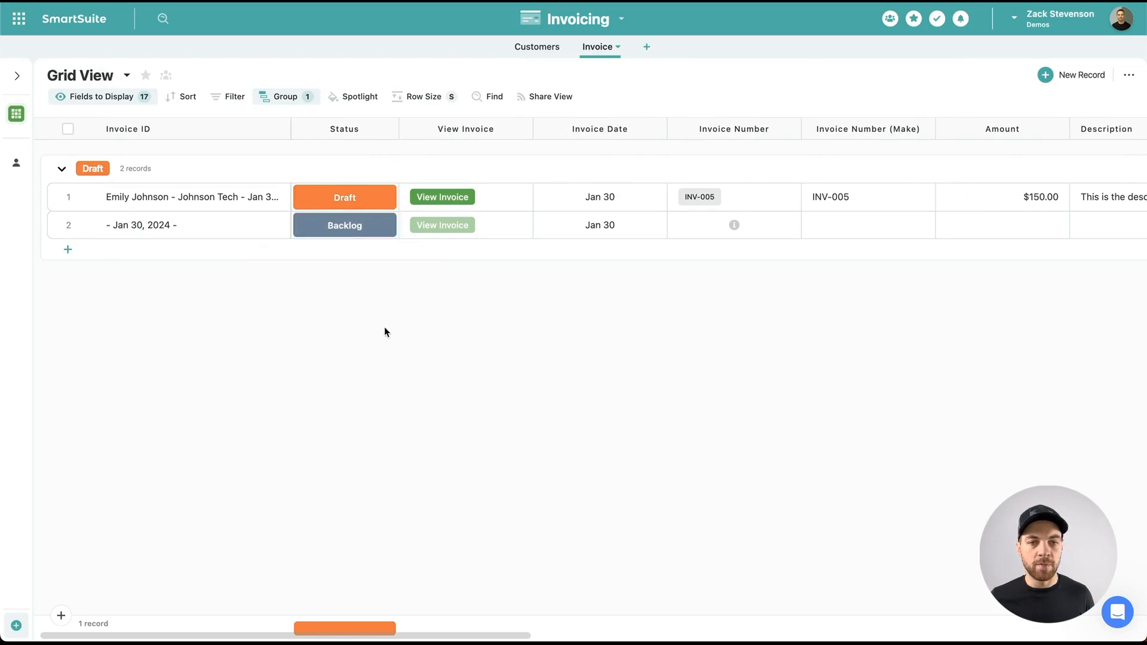
- Set the new Backlog invoice's amount to $500 and enter "description" as its description
scroll(553, 191, "right", 5)
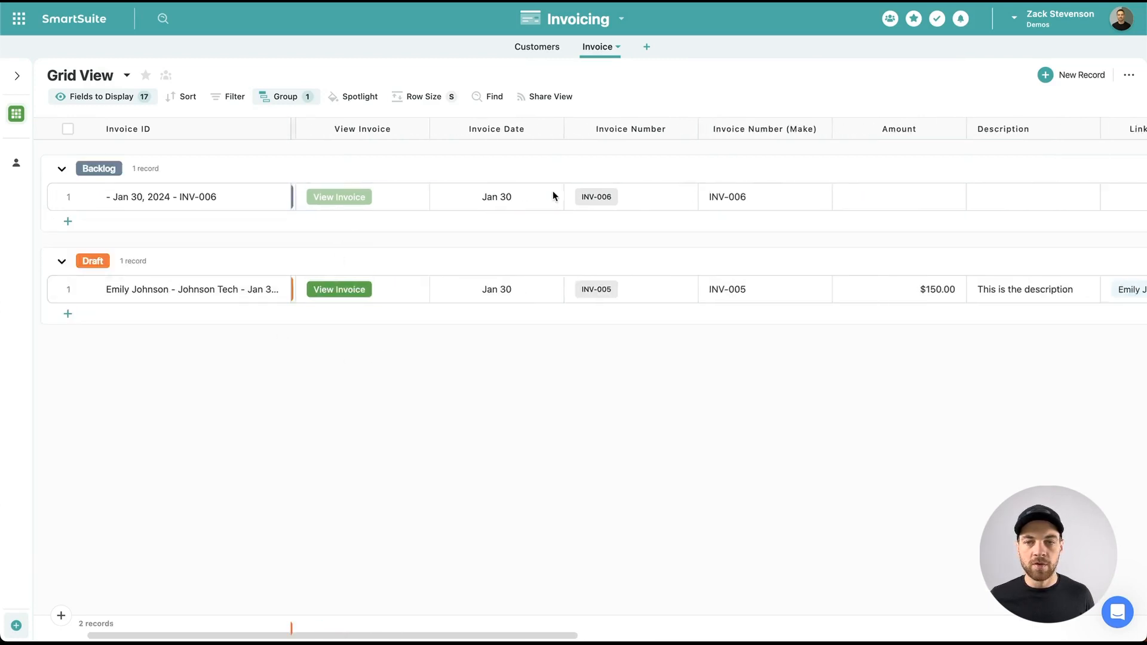
scroll(553, 194, "right", 3)
left_click(679, 201)
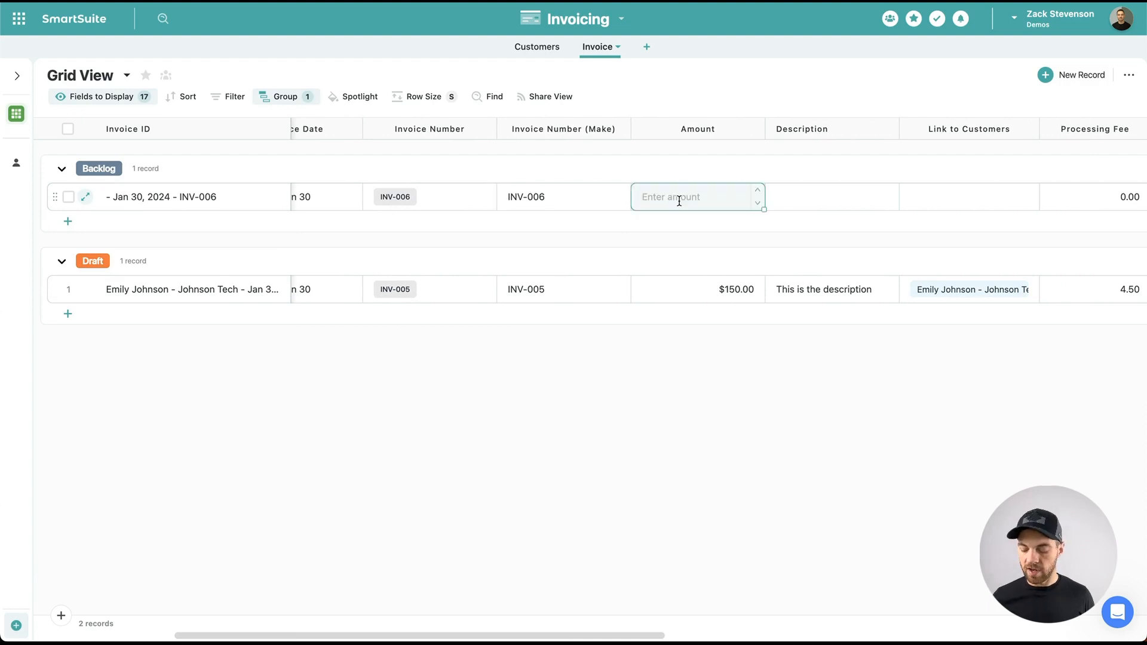
type("500")
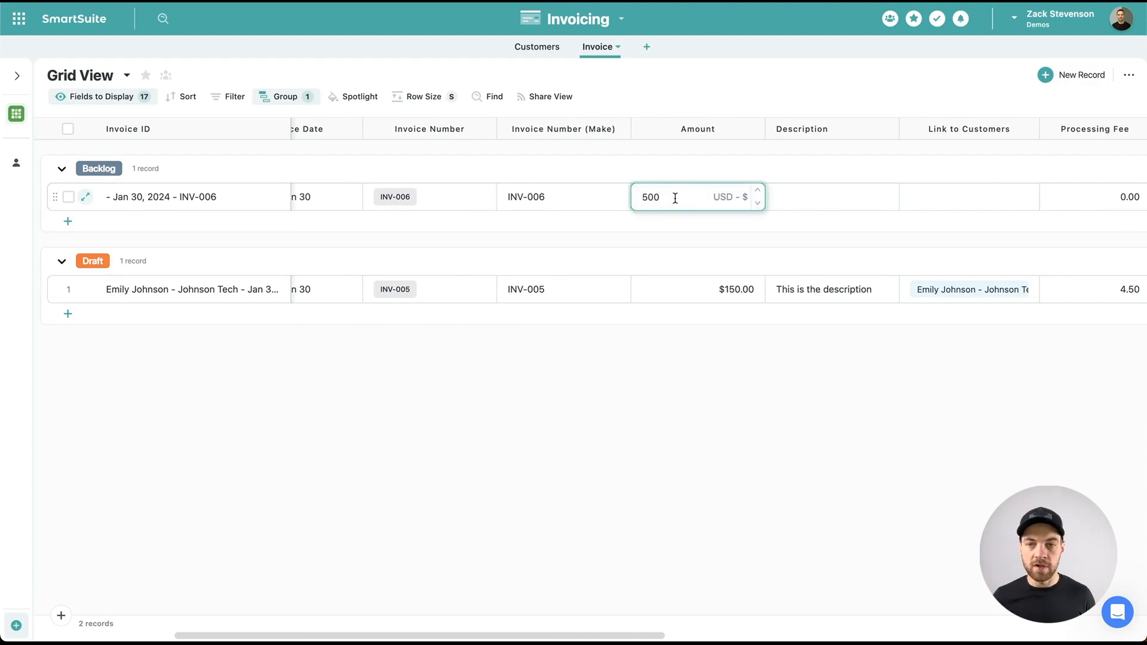
left_click(829, 196)
type("descripti")
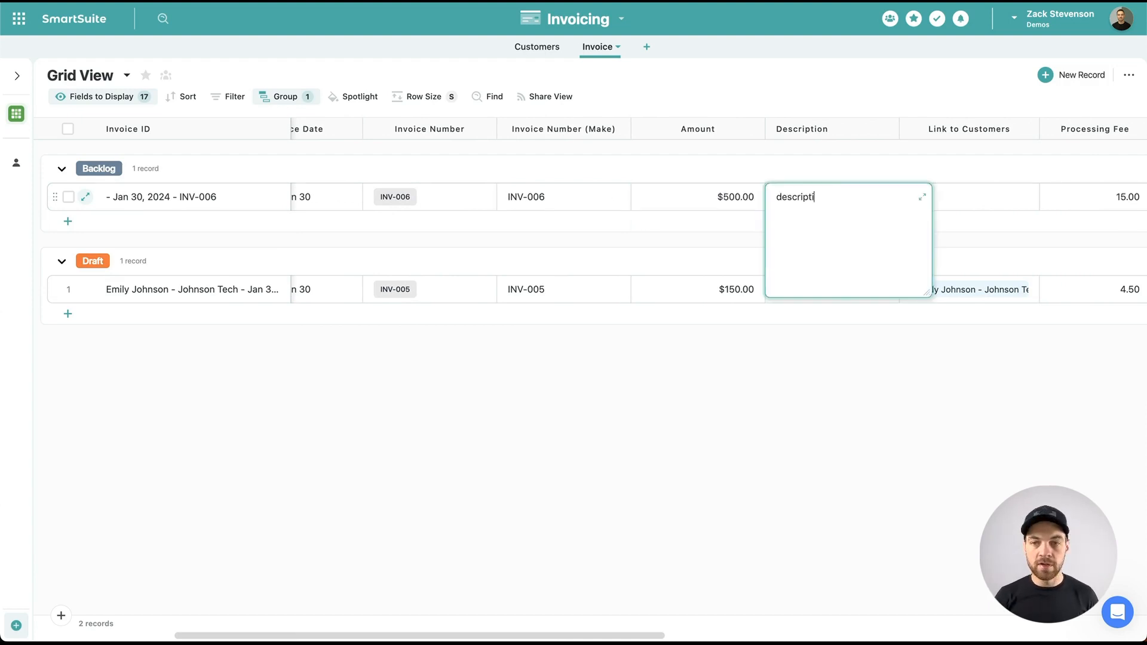
type("on")
key("Tab")
- Link the Backlog invoice to the existing Johnson Tech customer and check its QBO customer fields
left_click(914, 198)
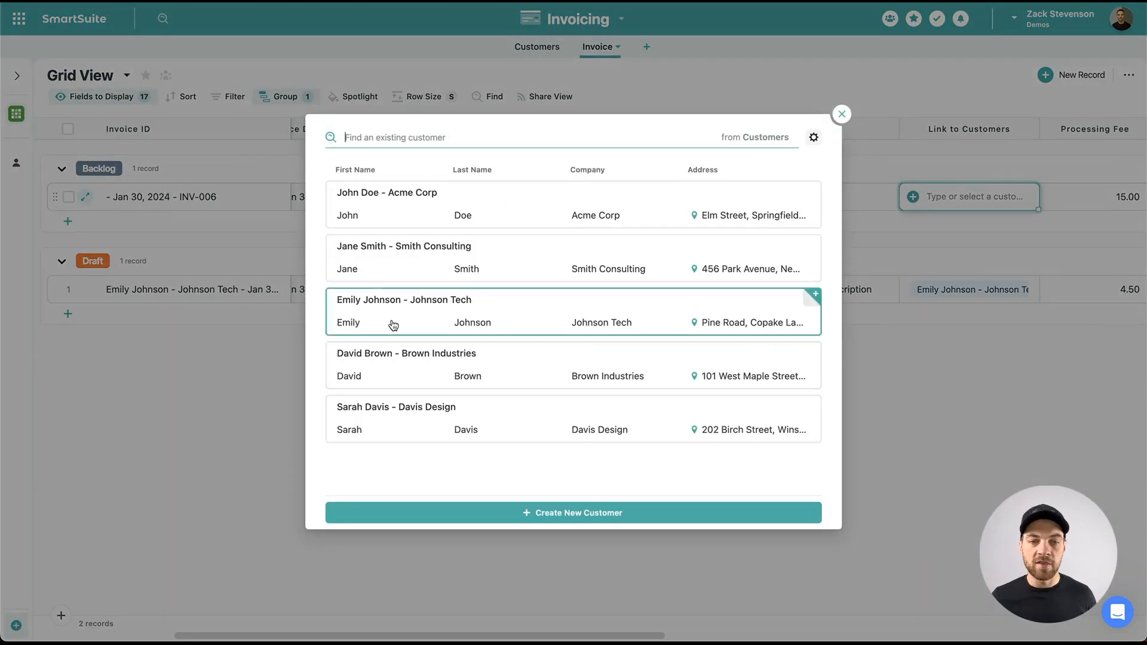
left_click(393, 324)
scroll(699, 230, "right", 10)
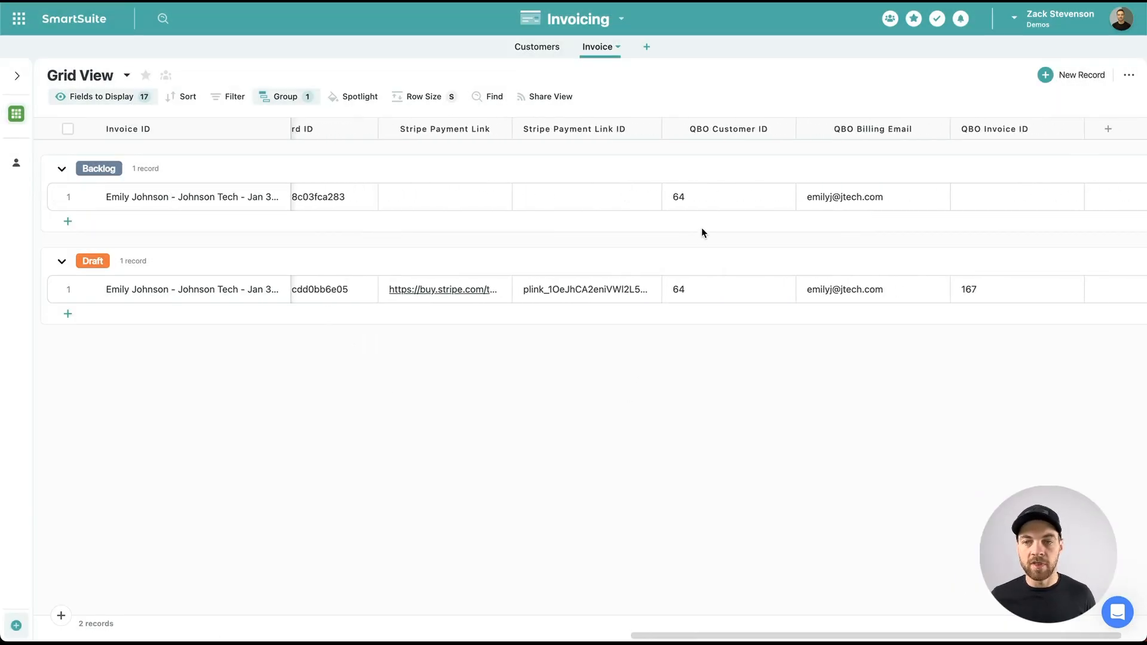
scroll(702, 232, "left", 3)
scroll(333, 148, "left", 5)
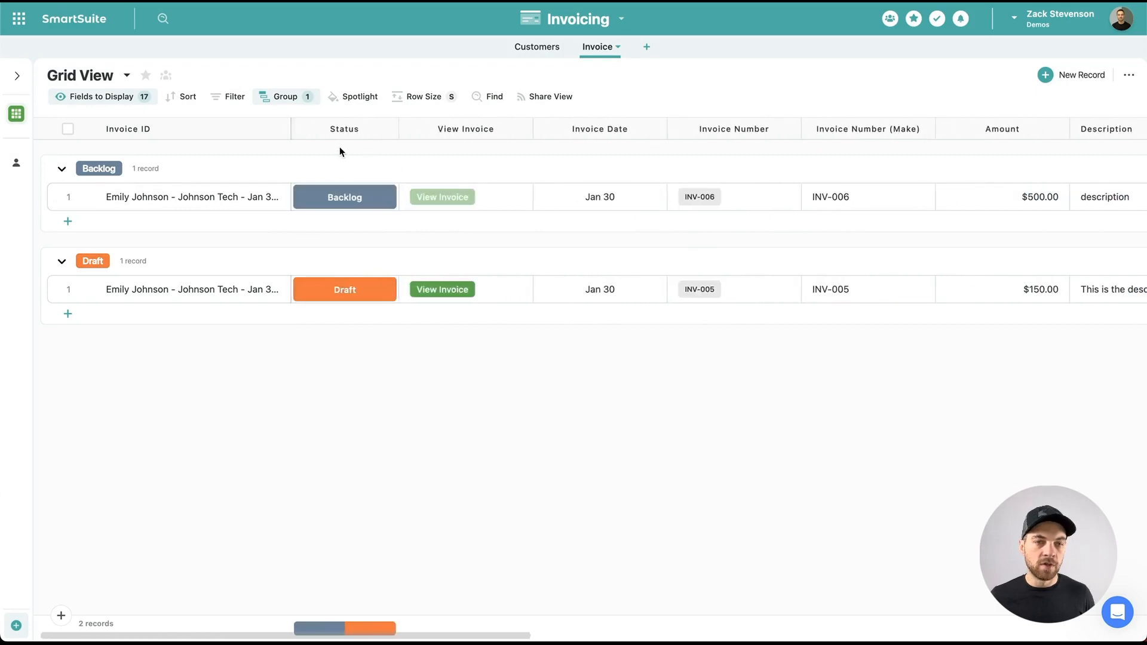
- Change the $500 Johnson Tech invoice's status to Draft and open its generated invoice with View Invoice
scroll(499, 197, "right", 10)
scroll(501, 199, "right", 3)
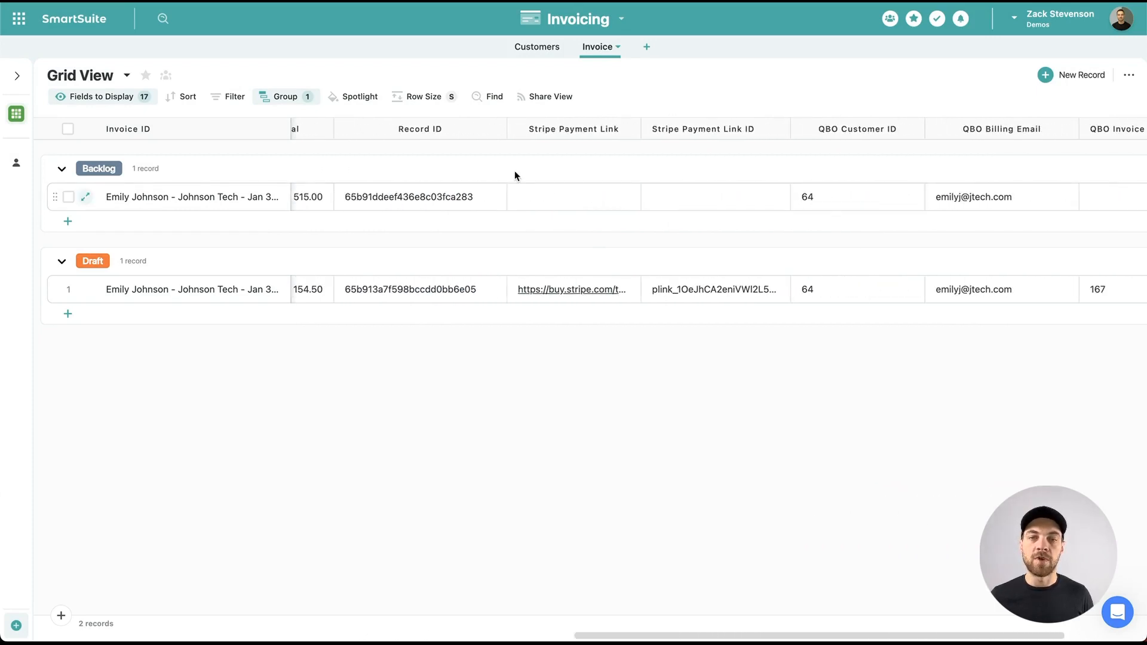
scroll(514, 174, "left", 15)
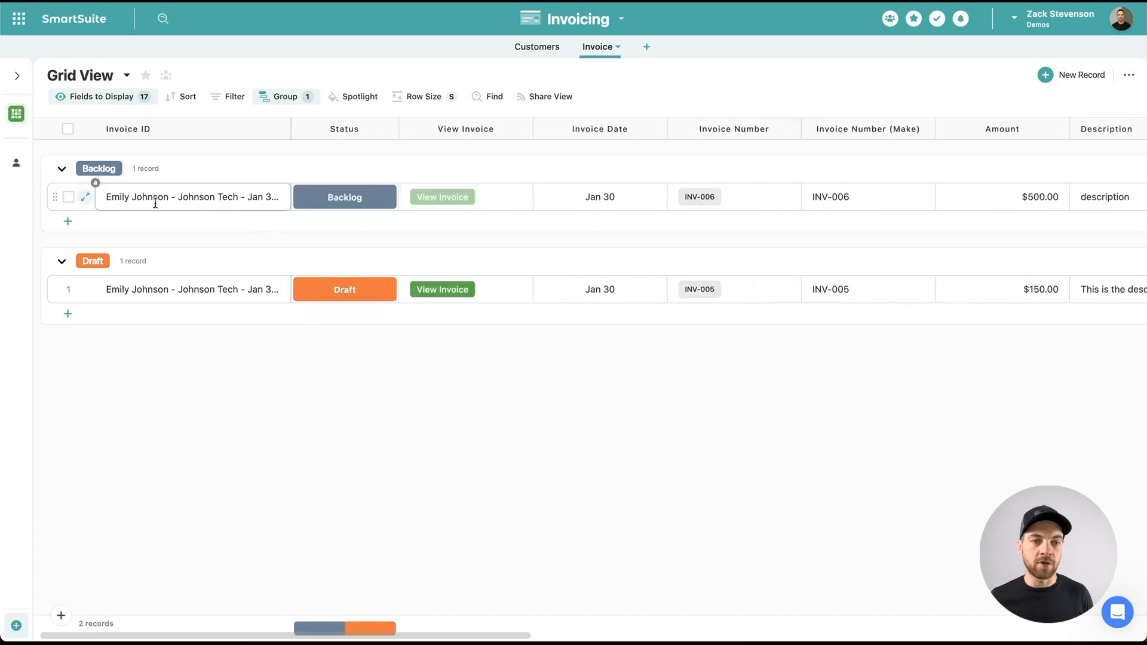
left_click(386, 197)
left_click(355, 271)
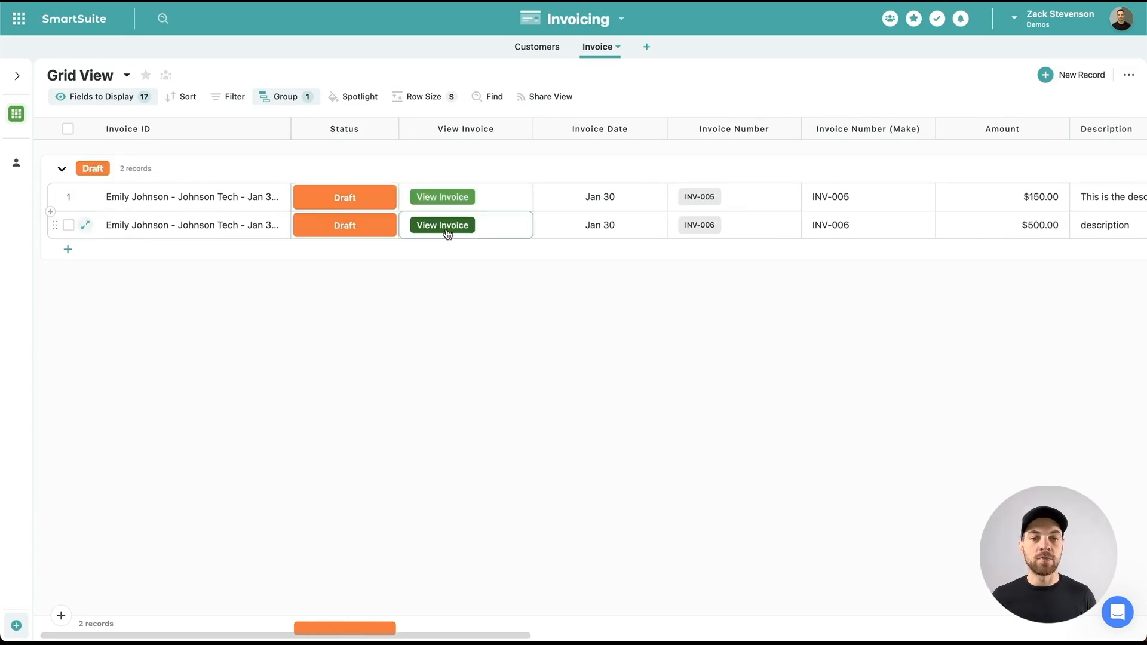
left_click(447, 228)
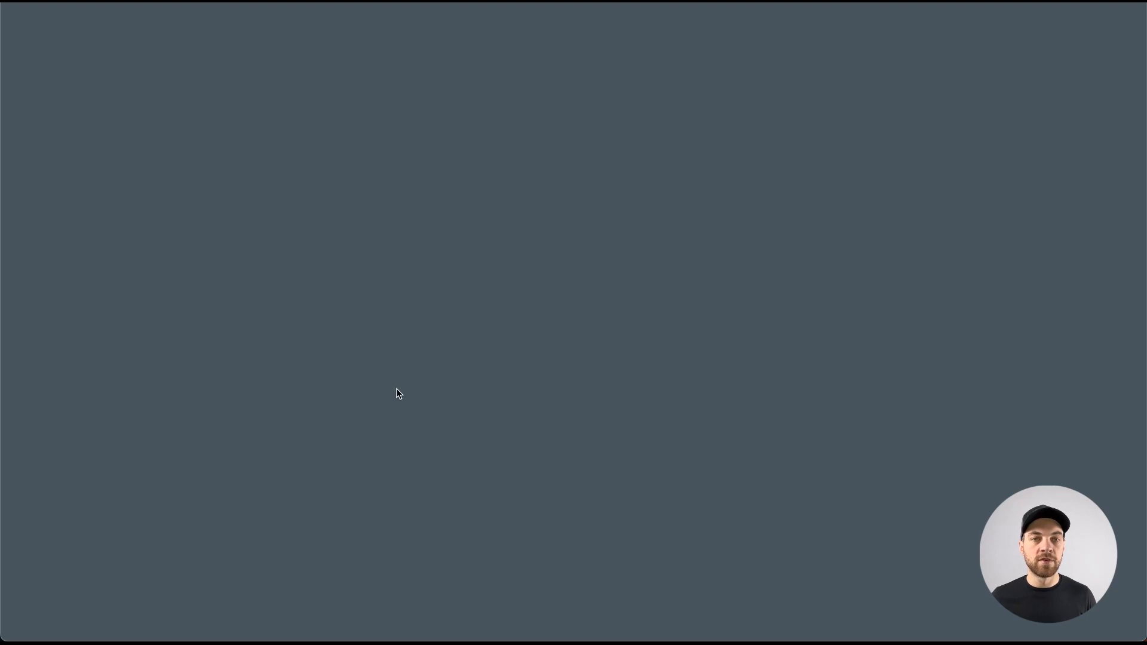